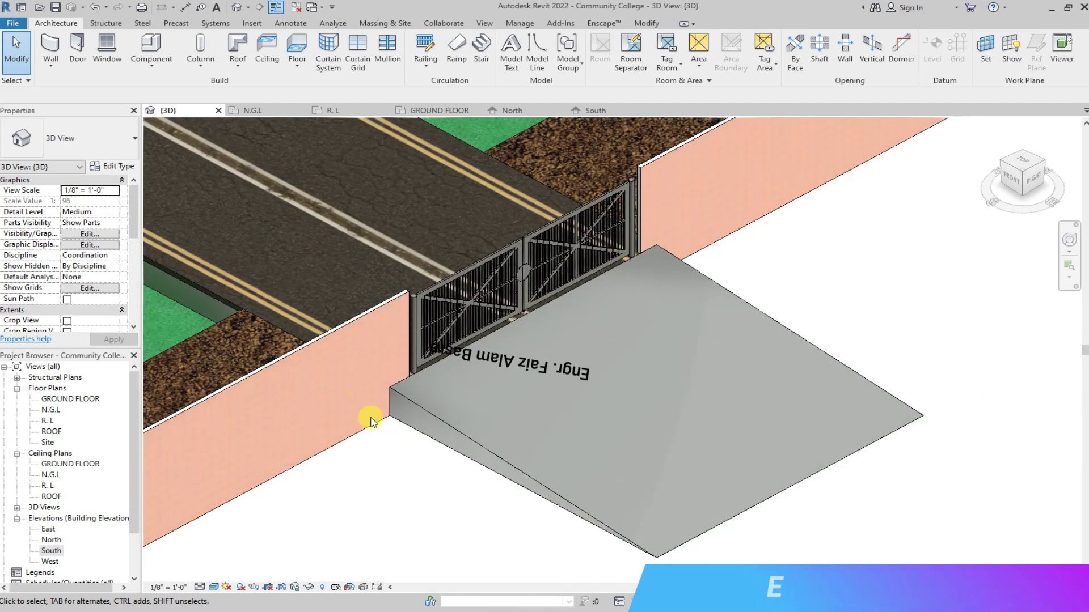
Swap the Road 2 material's image for the Road Cracked AI 02 Preview 2.jpg texture.
click(646, 23)
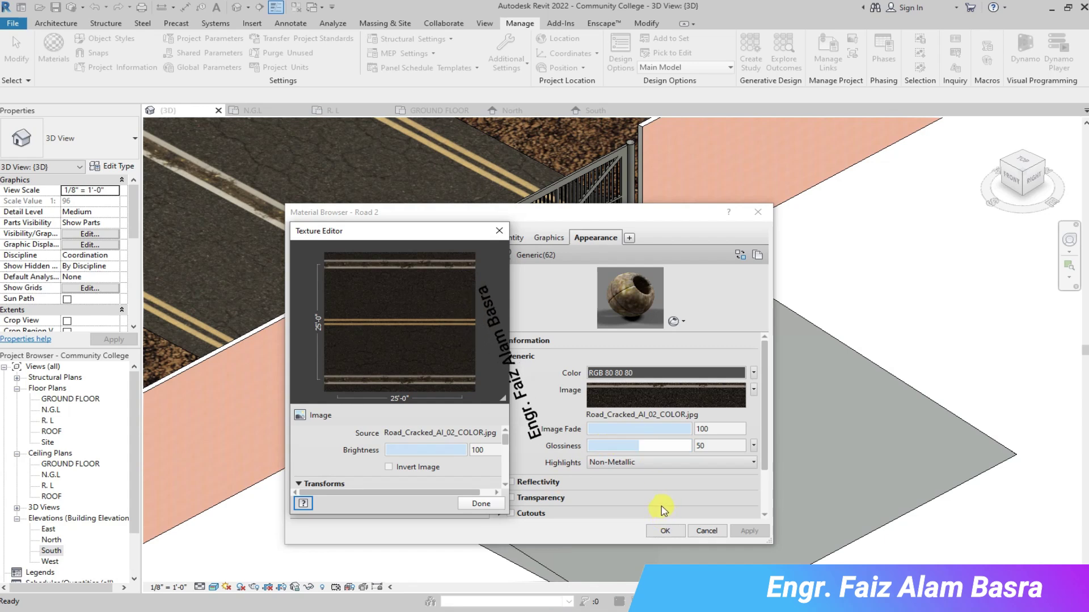
click(753, 390)
click(706, 526)
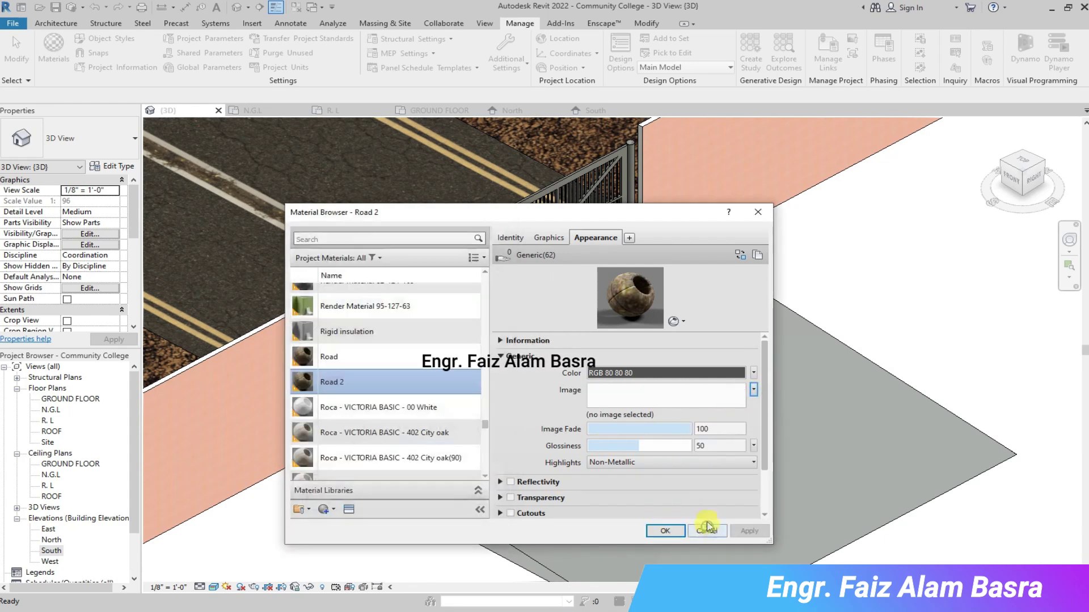
click(741, 389)
click(716, 286)
click(607, 250)
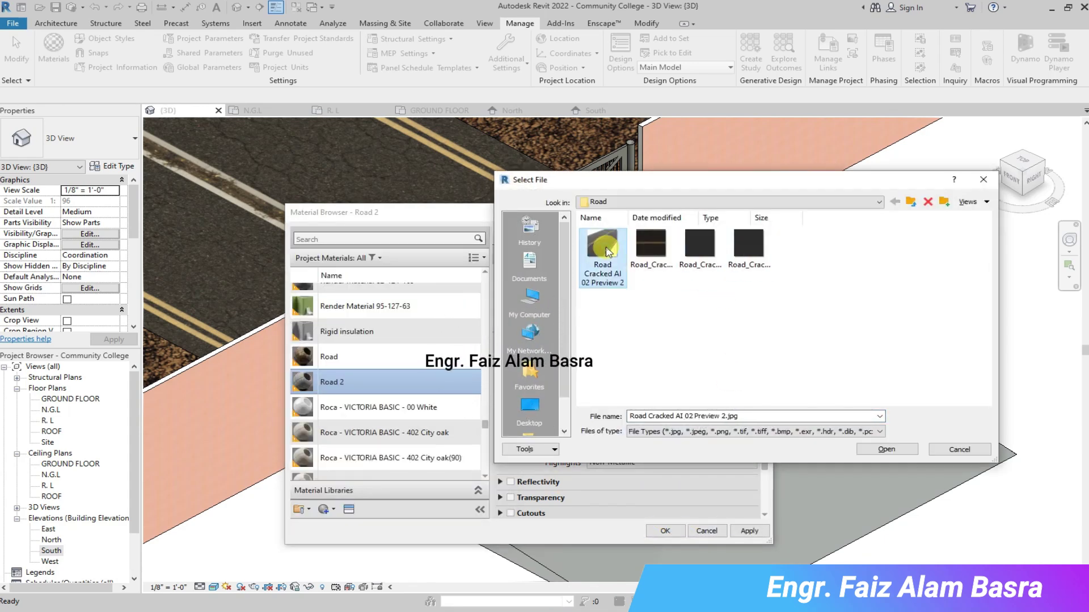
click(872, 452)
click(664, 531)
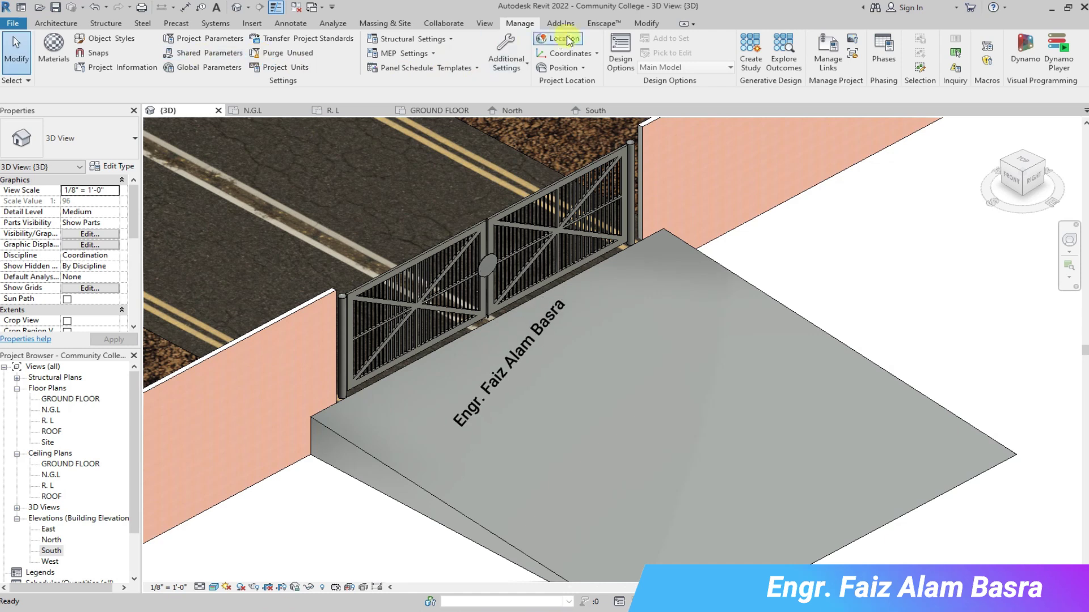
click(204, 53)
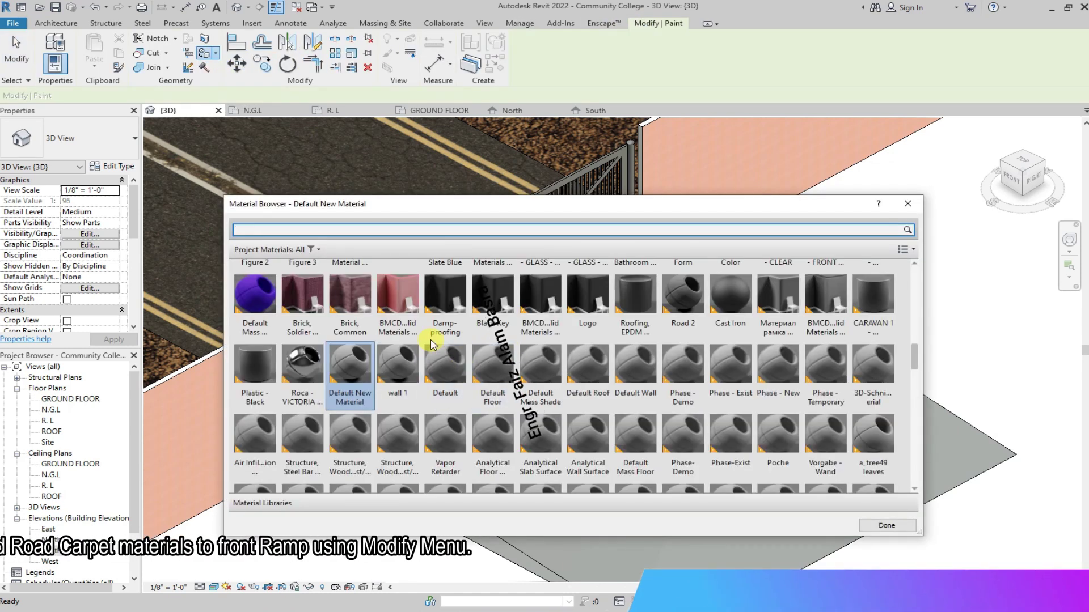
Paint the top face of the front ramp beside the gate with Road 2.
mouse_move(725, 208)
mouse_down()
mouse_move(395, 523)
mouse_move(415, 474)
mouse_move(802, 235)
mouse_up()
key(Escape)
scroll(477, 293, up, 5)
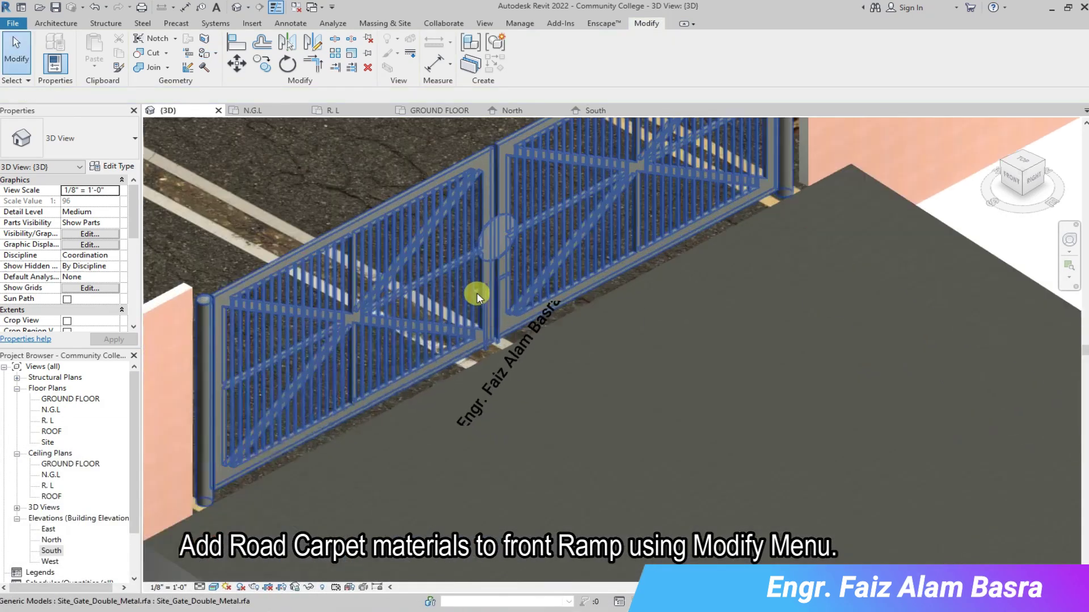
scroll(488, 381, down, 2)
scroll(491, 372, down, 3)
scroll(616, 515, up, 2)
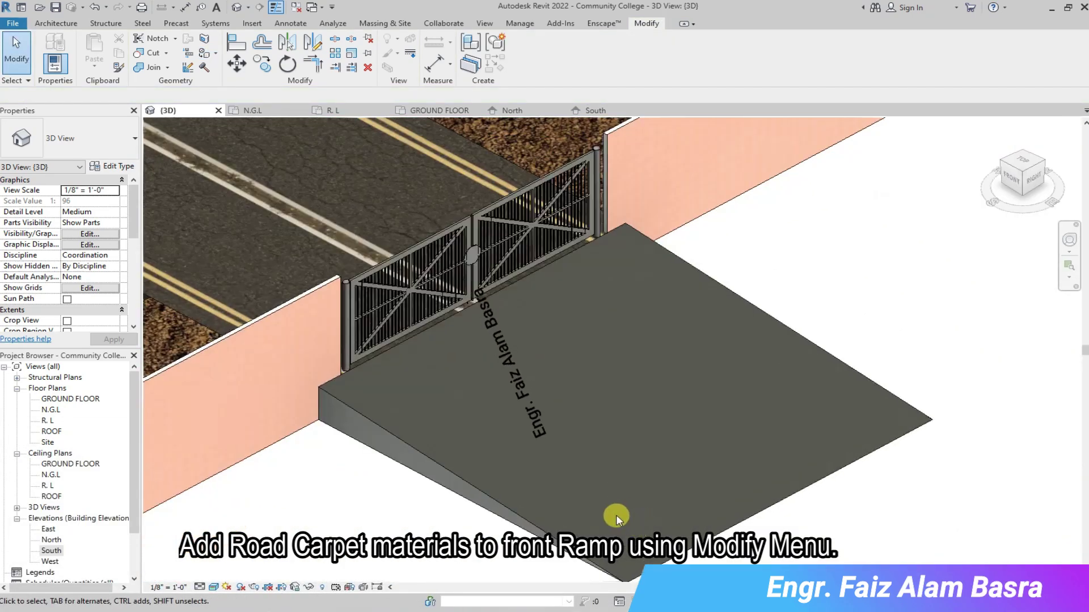
scroll(616, 510, up, 5)
scroll(614, 489, down, 3)
click(519, 23)
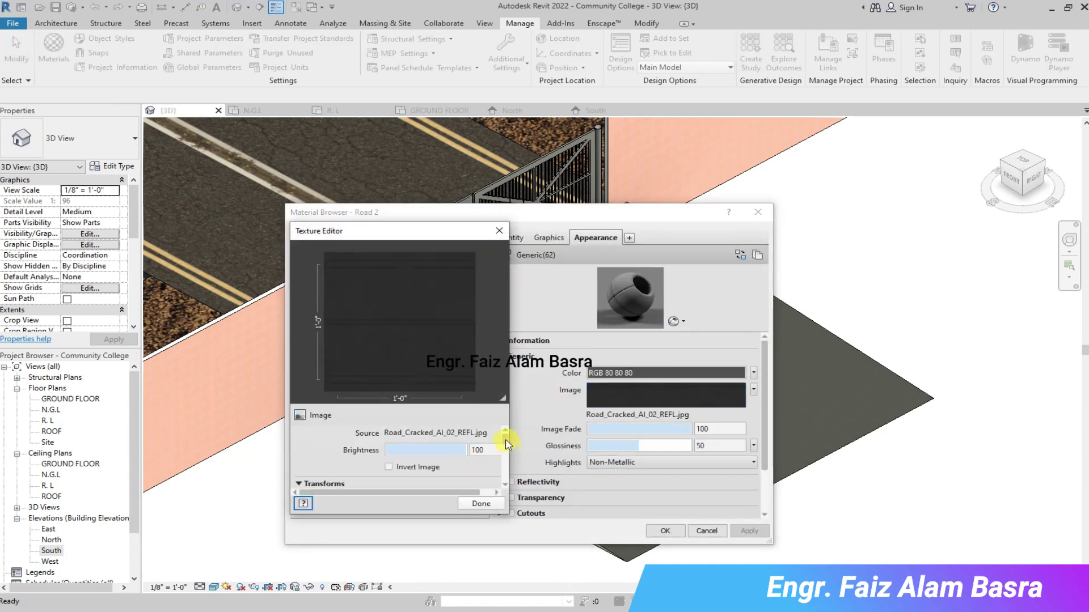
Resize the Road 2 texture sample to 10'-0" by 10'-0" and apply the material change.
drag(505, 441, 505, 467)
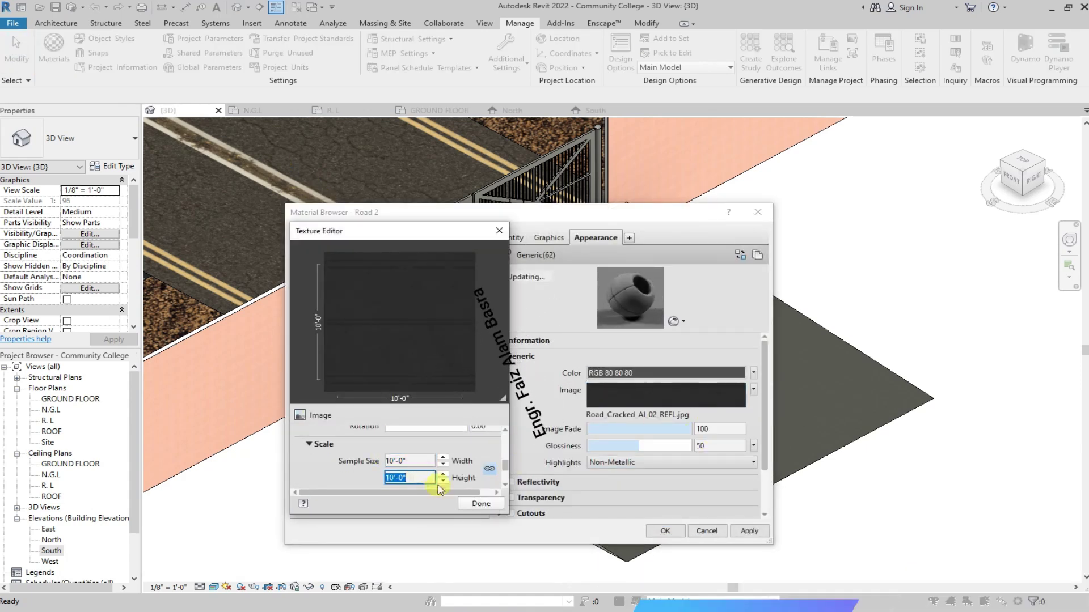
click(481, 504)
click(673, 529)
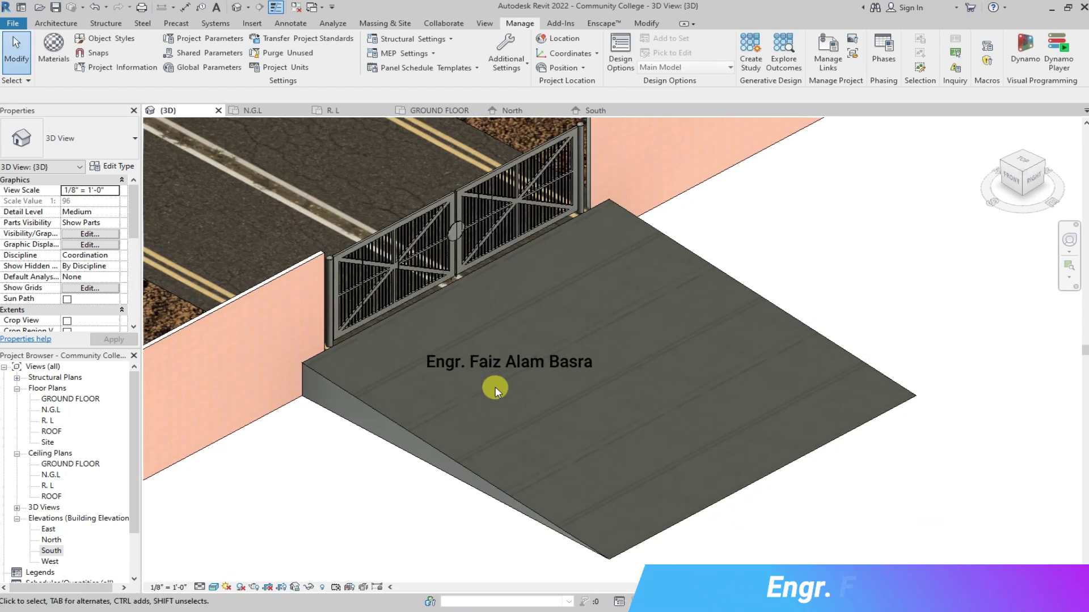
Zoom out to the whole site, then zoom in on the classrooms along the outer window wall.
scroll(496, 390, down, 5)
scroll(522, 408, down, 3)
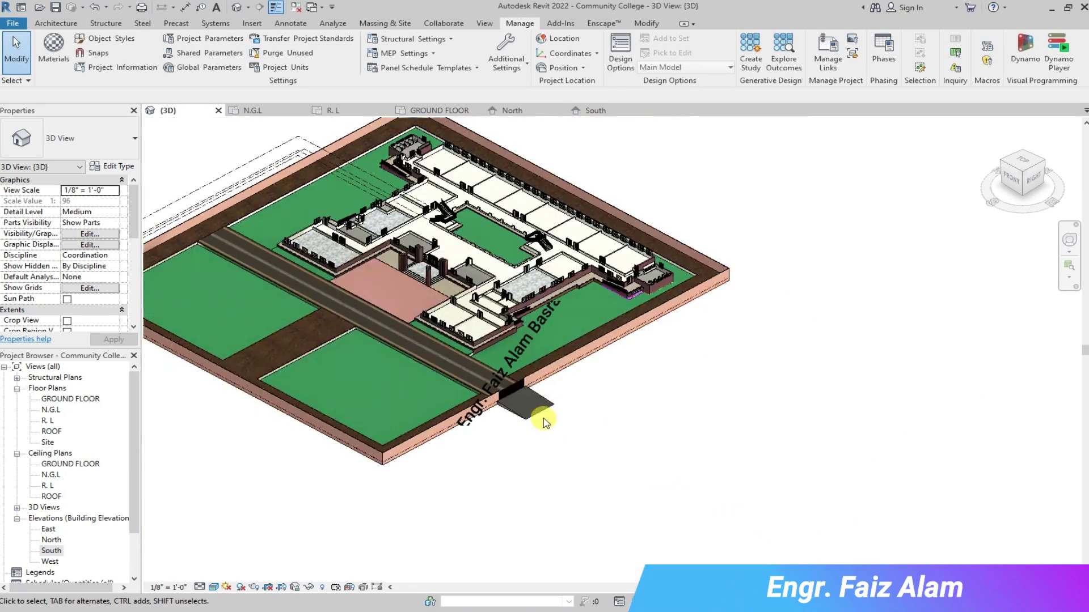
scroll(273, 202, up, 2)
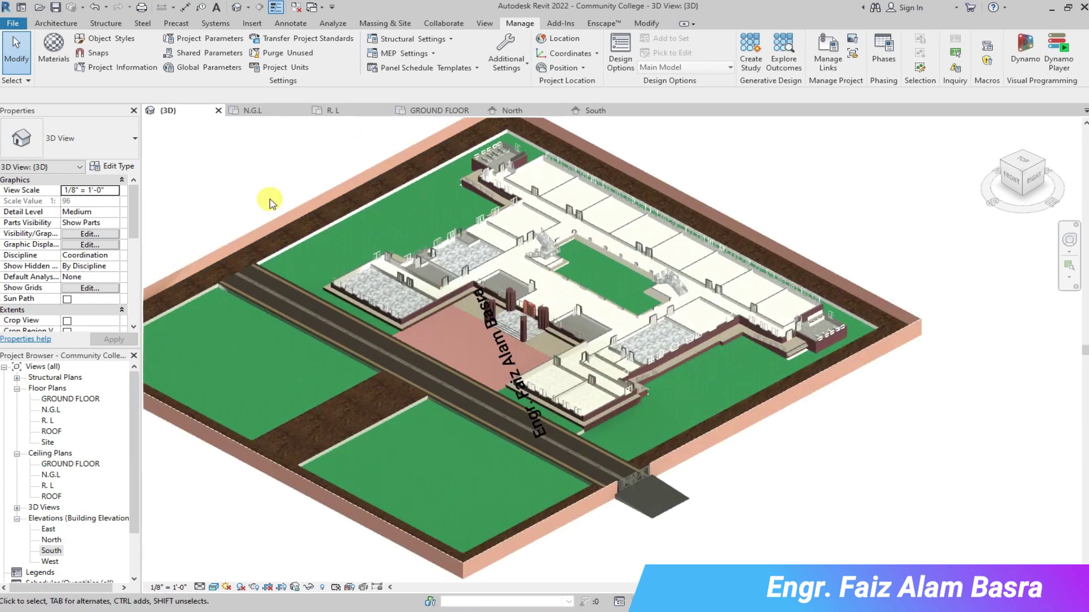
scroll(521, 151, up, 3)
scroll(669, 230, up, 3)
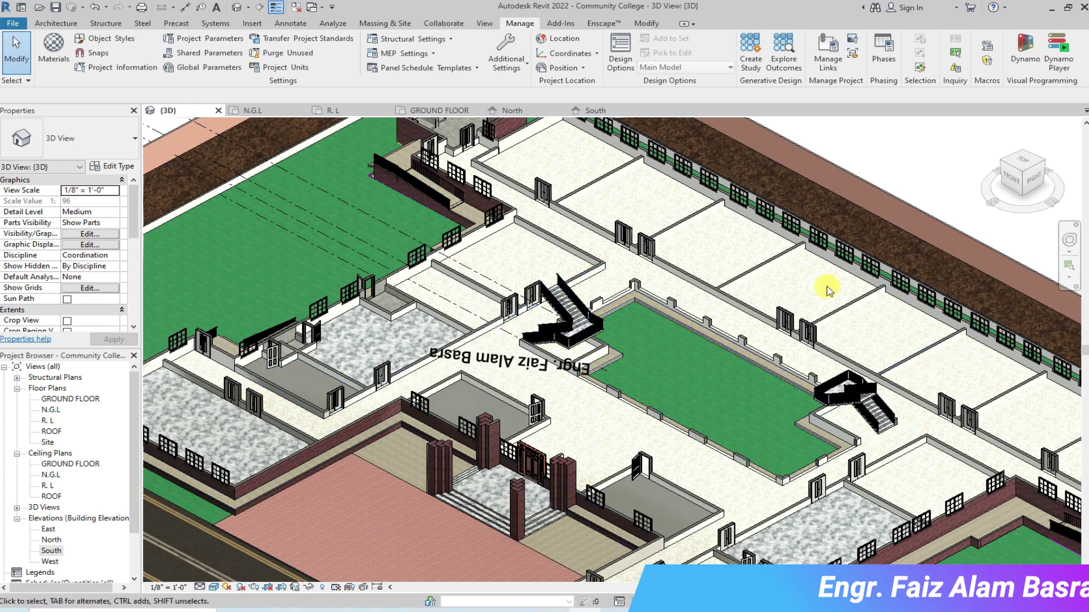
scroll(652, 340, down, 3)
scroll(652, 340, down, 2)
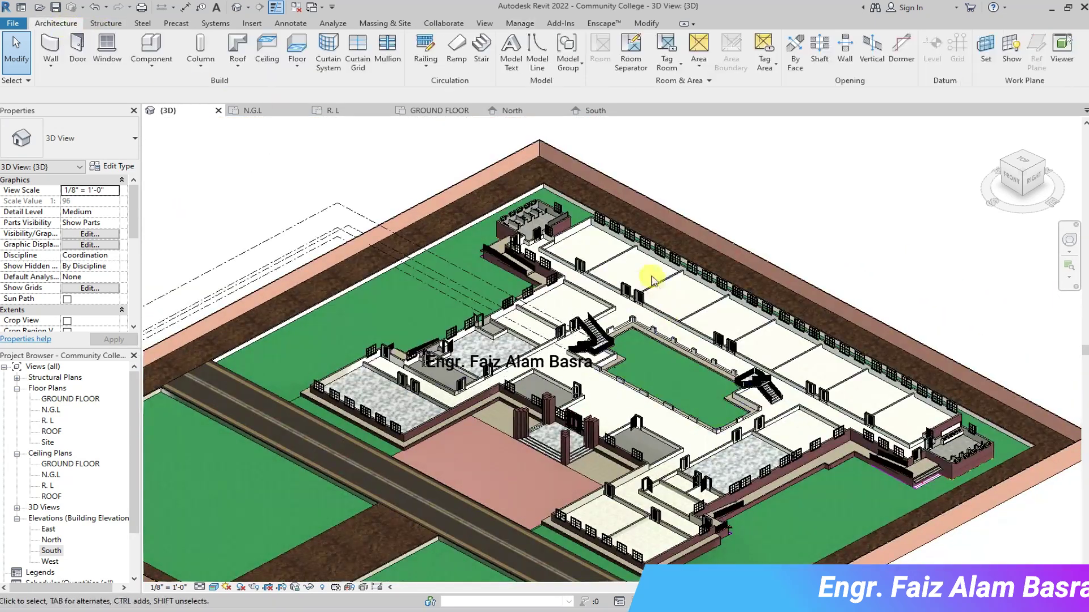
scroll(669, 315, up, 1)
scroll(628, 255, up, 2)
scroll(519, 246, down, 2)
scroll(719, 350, up, 4)
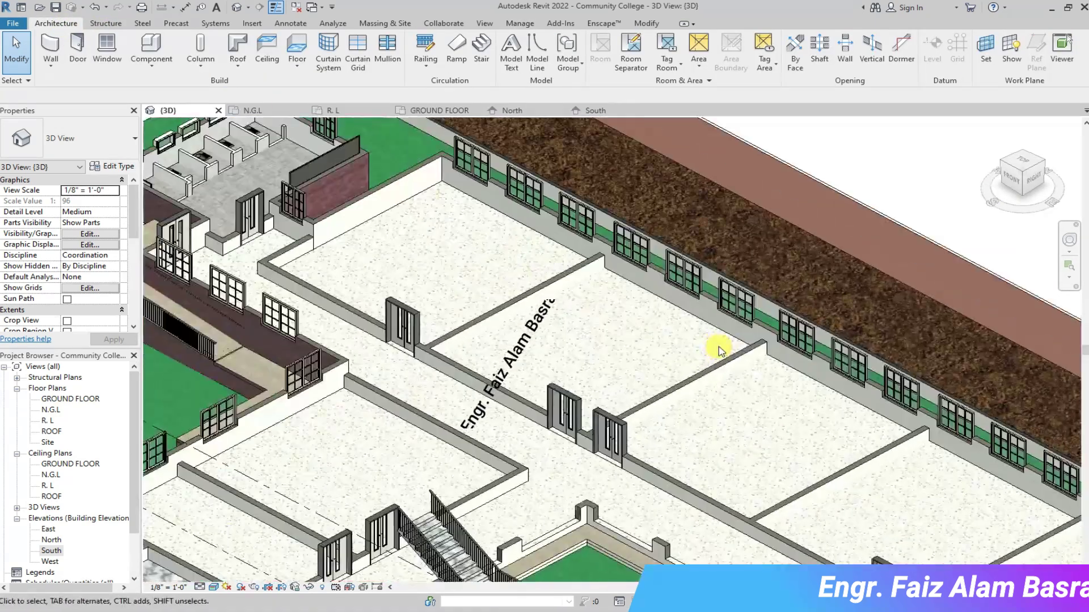
scroll(719, 349, up, 1)
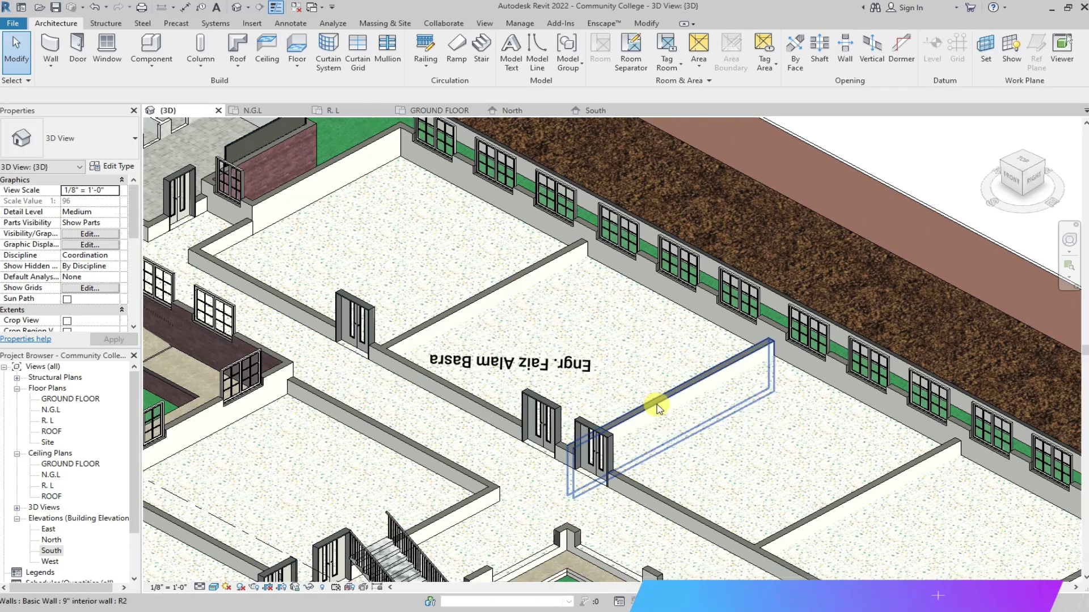
Switch to the GROUND FLOOR plan and start placing a component with CM.
click(429, 111)
scroll(814, 347, down, 5)
scroll(578, 139, up, 4)
scroll(168, 142, up, 2)
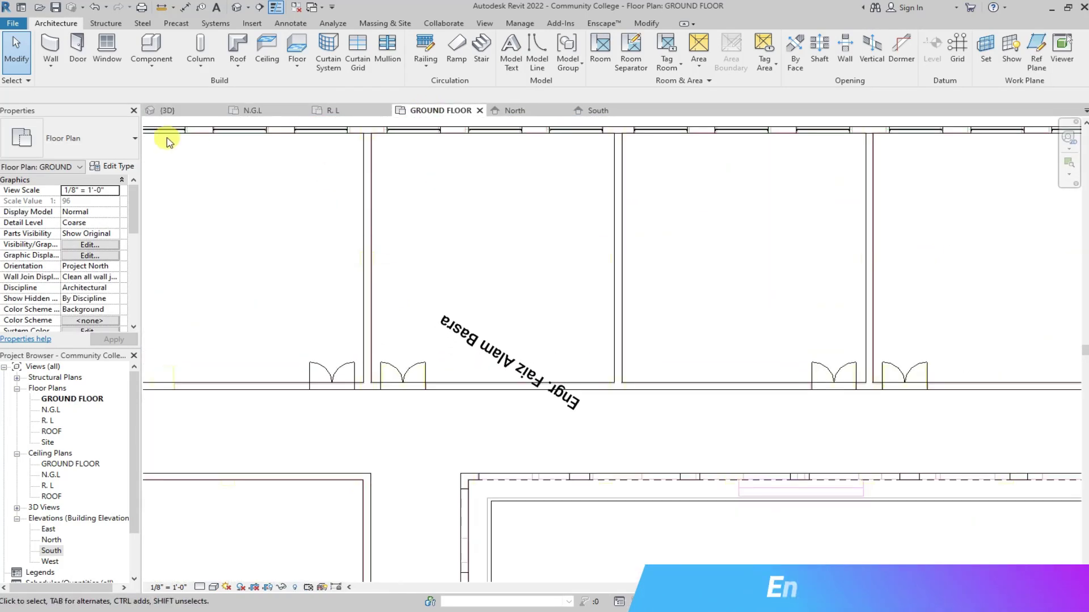
key(c)
key(m)
click(112, 166)
key(Escape)
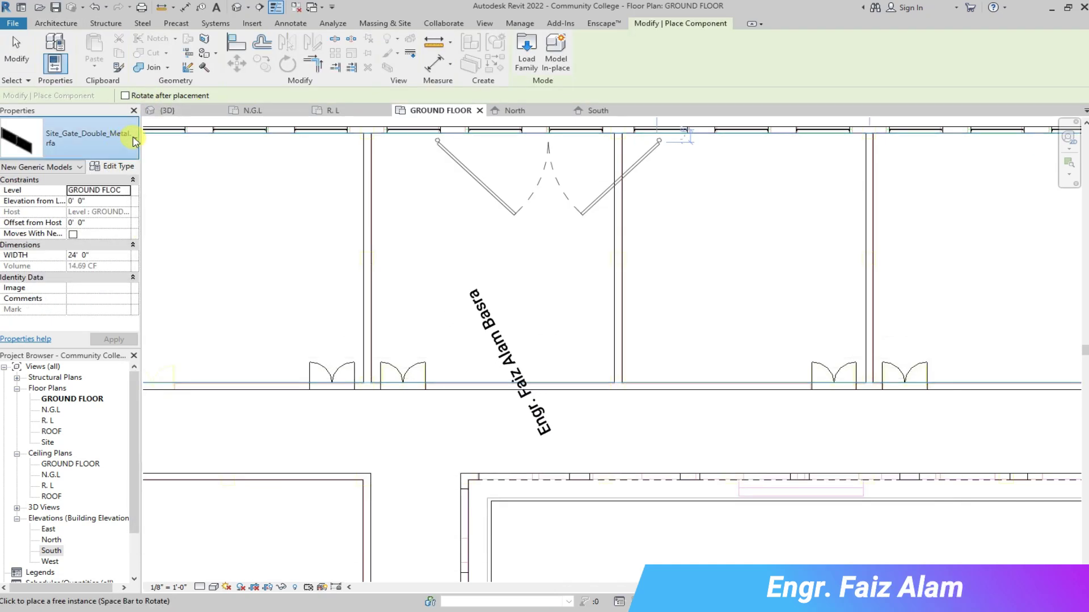
Place a 96" x 48" Chalk Board on a ground-floor classroom wall.
click(135, 139)
scroll(99, 239, down, 3)
scroll(100, 238, up, 2)
scroll(100, 238, up, 3)
scroll(99, 238, up, 3)
scroll(99, 239, up, 3)
scroll(99, 238, up, 3)
scroll(99, 238, up, 3)
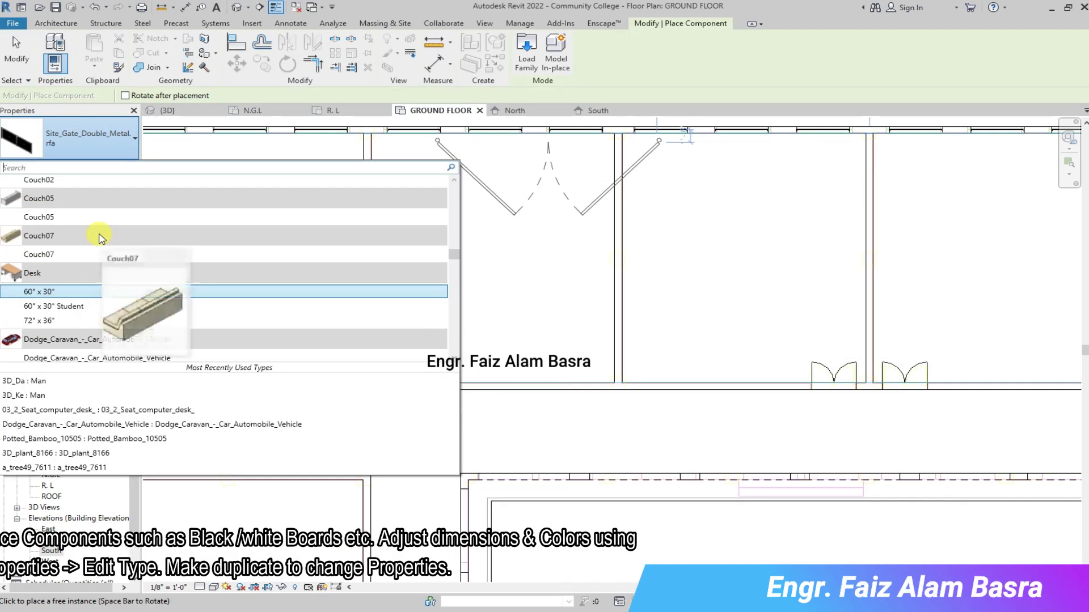
scroll(99, 238, up, 3)
mouse_move(86, 292)
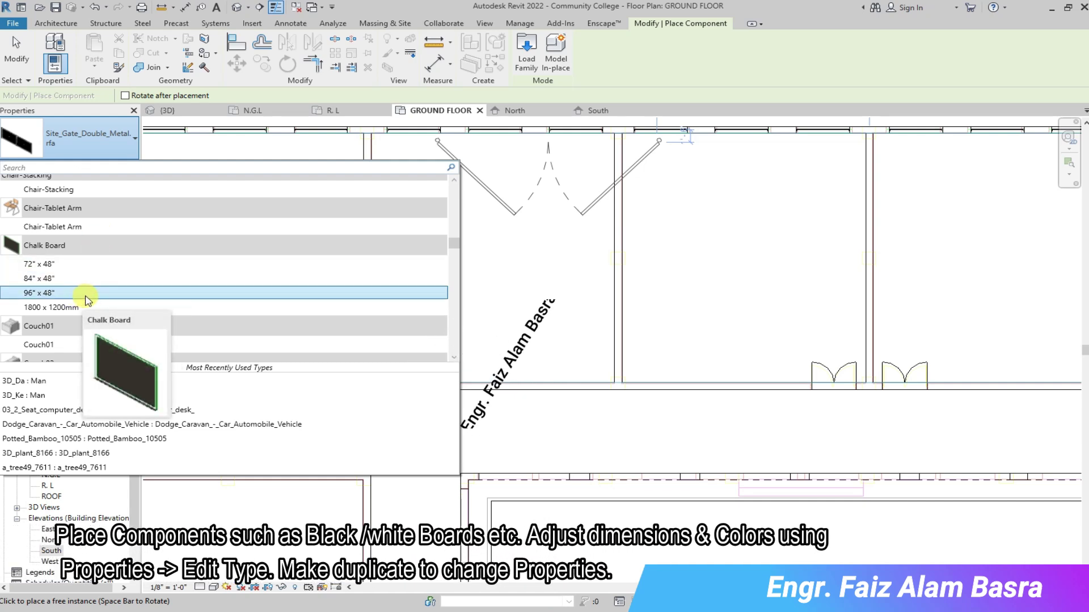
click(93, 294)
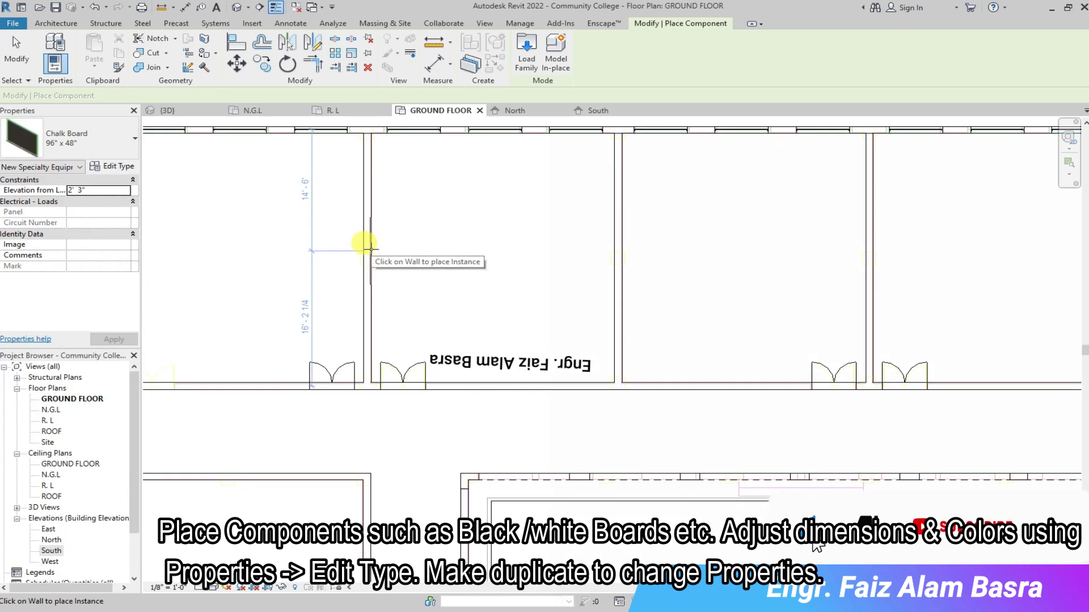
click(363, 248)
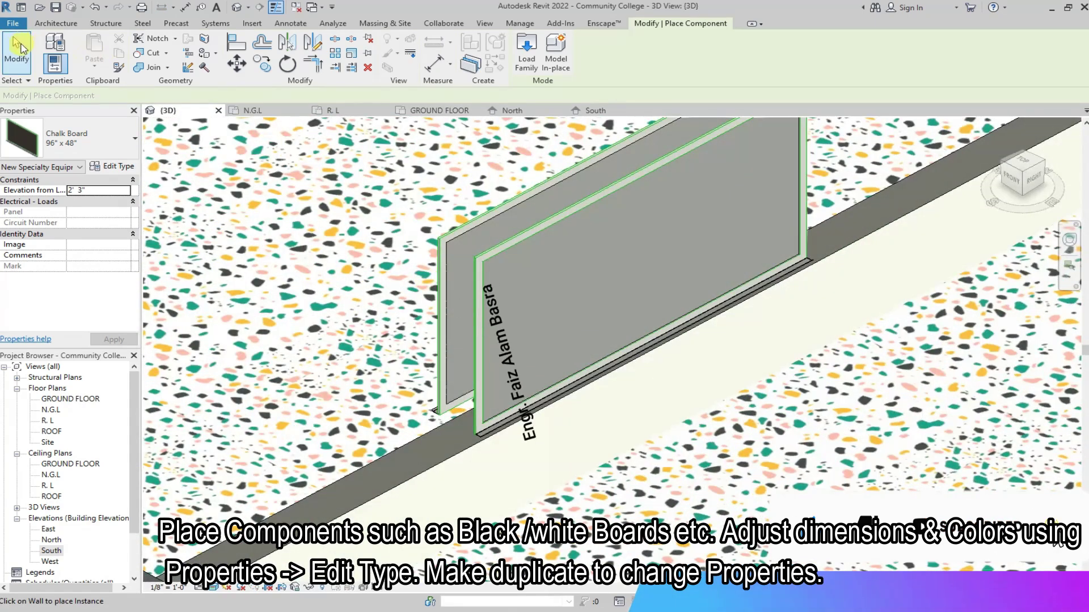
key(Escape)
key(Escape)
click(432, 467)
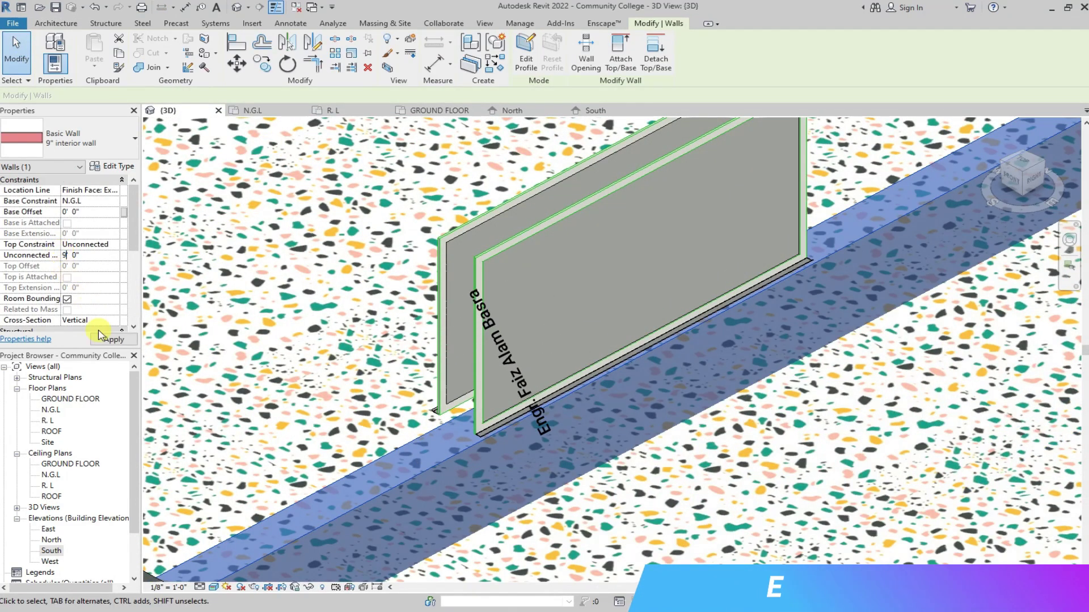
Select the low partition wall between rooms and apply its new wall height.
key(Escape)
scroll(369, 281, down, 3)
scroll(364, 279, down, 2)
scroll(409, 283, down, 2)
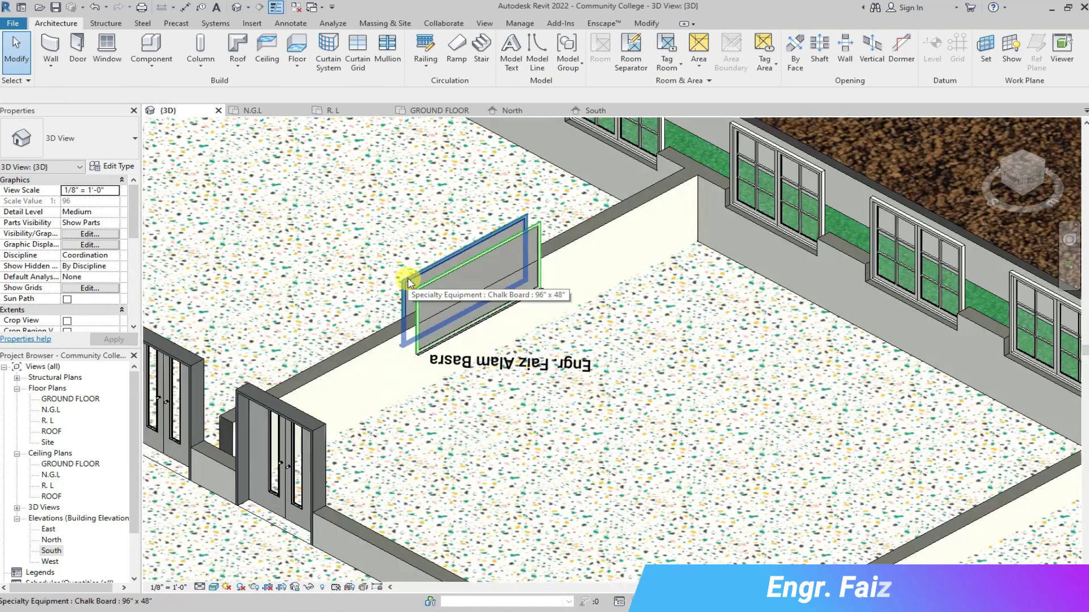
scroll(408, 282, down, 5)
scroll(761, 449, up, 4)
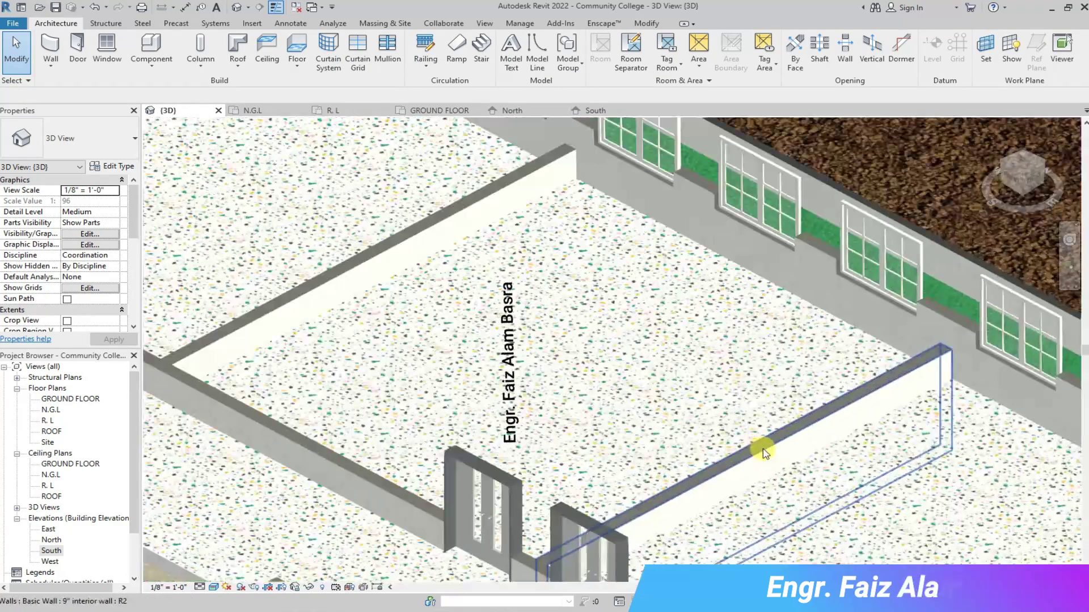
click(721, 446)
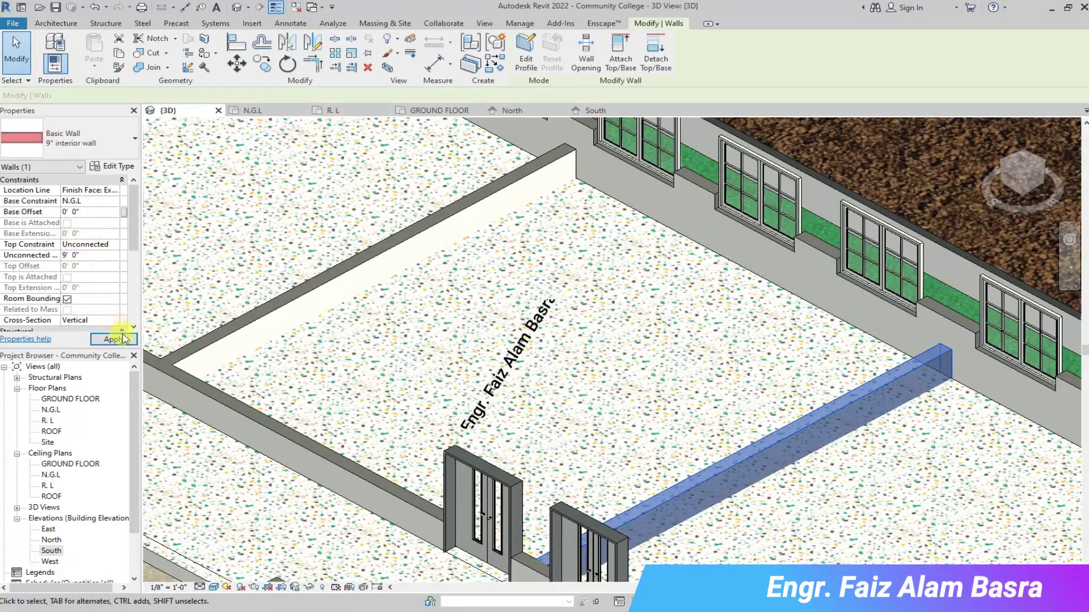
click(116, 338)
In the GROUND FLOOR plan, mirror the chalk board across the wall to the adjoining classroom.
click(404, 114)
click(386, 283)
key(m)
key(m)
click(618, 230)
scroll(731, 260, down, 2)
scroll(486, 254, down, 1)
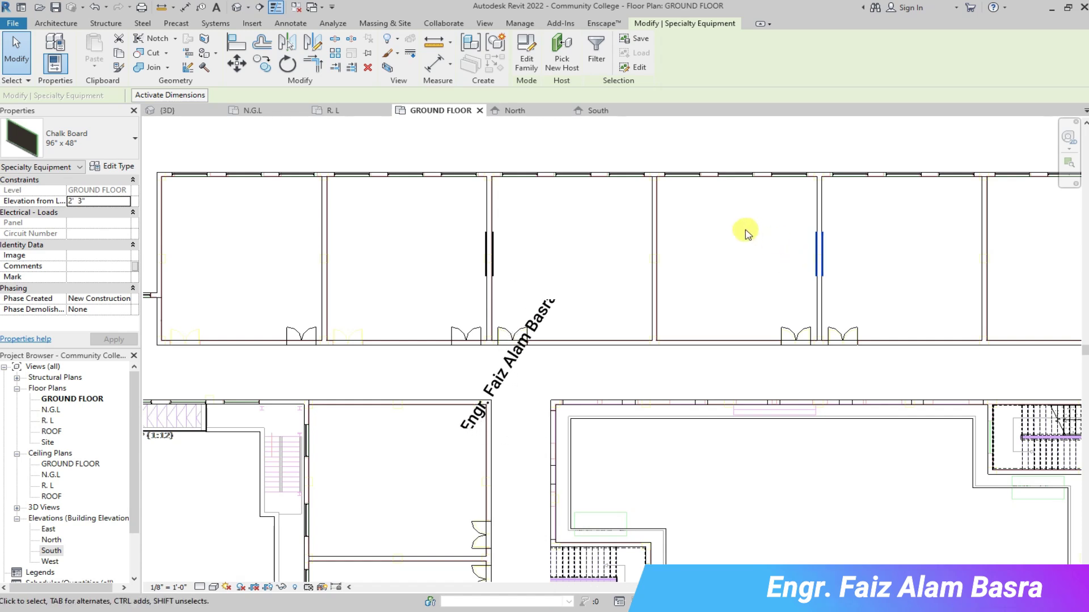
key(Escape)
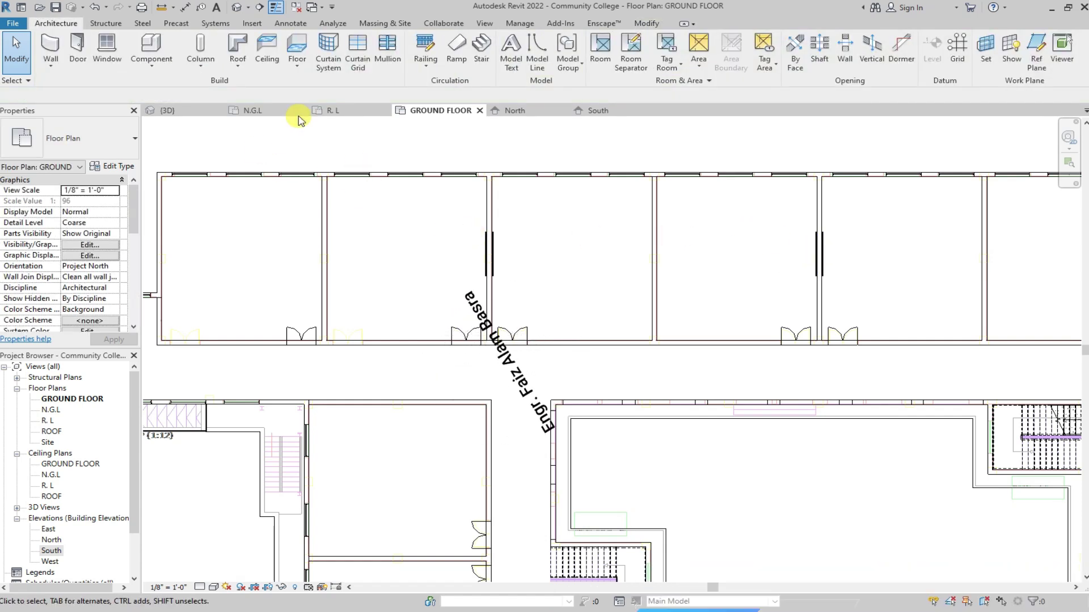
Place another chalk board on a classroom partition wall.
click(151, 63)
click(170, 81)
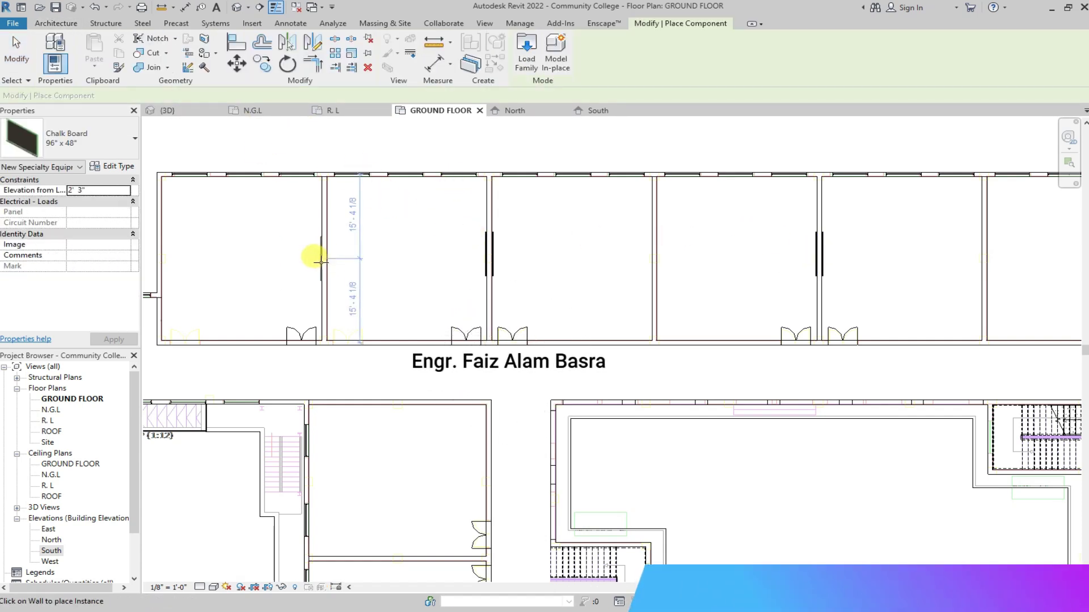
scroll(428, 268, down, 3)
scroll(216, 273, up, 1)
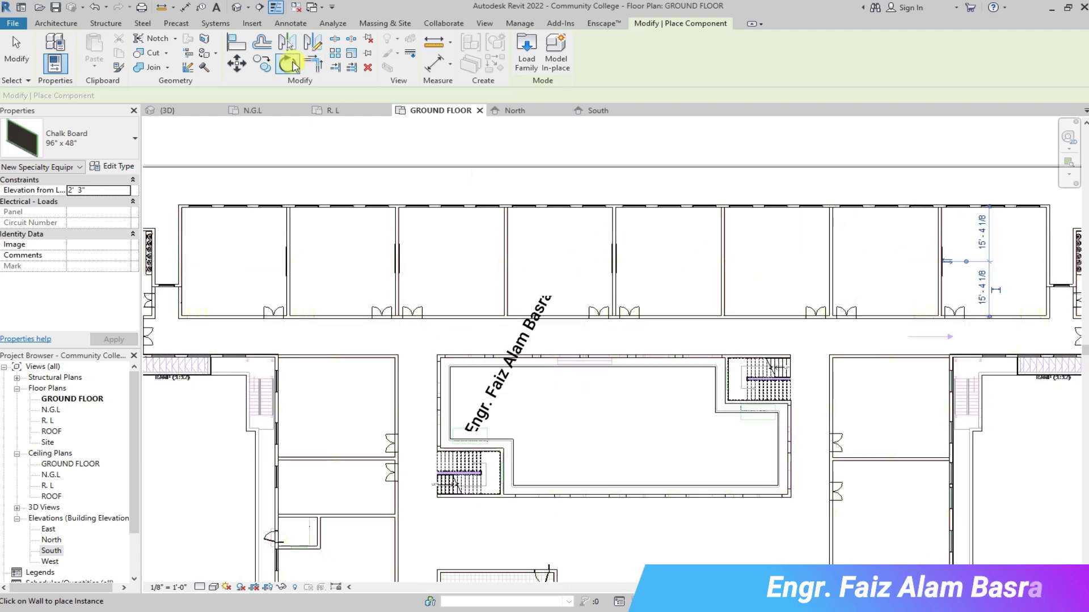
key(Escape)
key(Escape)
Select the interior wall and then the chalk board mounted on it.
click(614, 258)
click(710, 267)
scroll(709, 266, up, 2)
scroll(855, 267, up, 2)
click(832, 266)
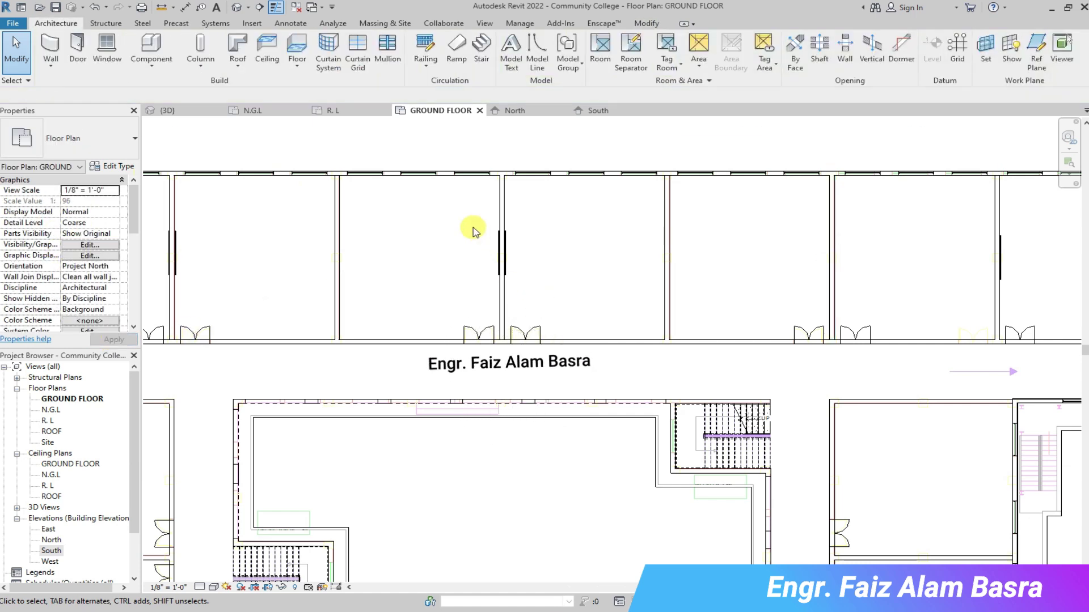
click(501, 255)
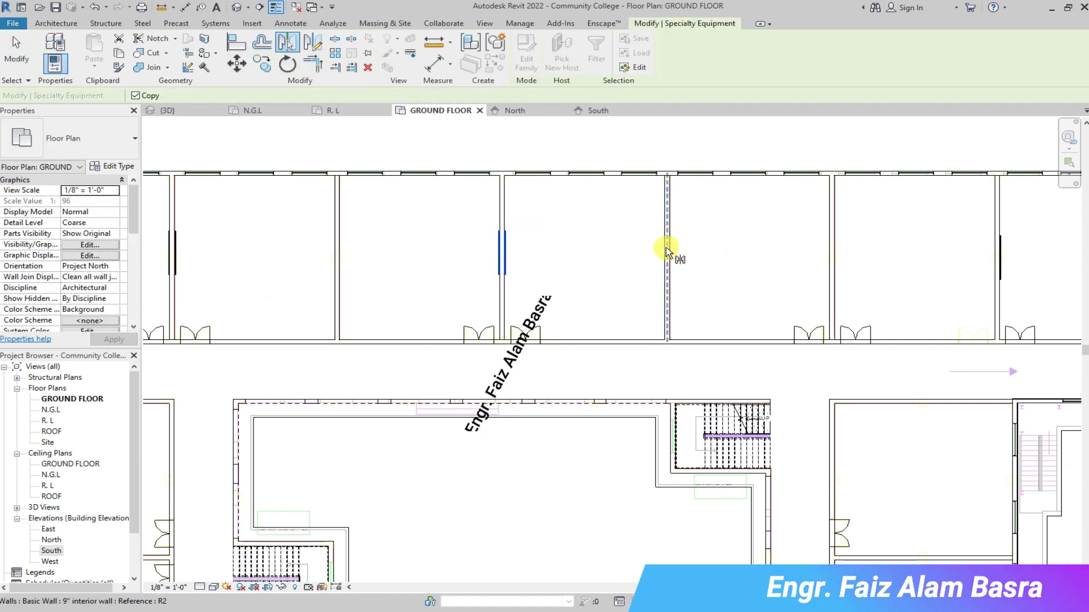
Inspect the selected chalk board in 3D, then return to the GROUND FLOOR plan.
key(ctrl+Tab)
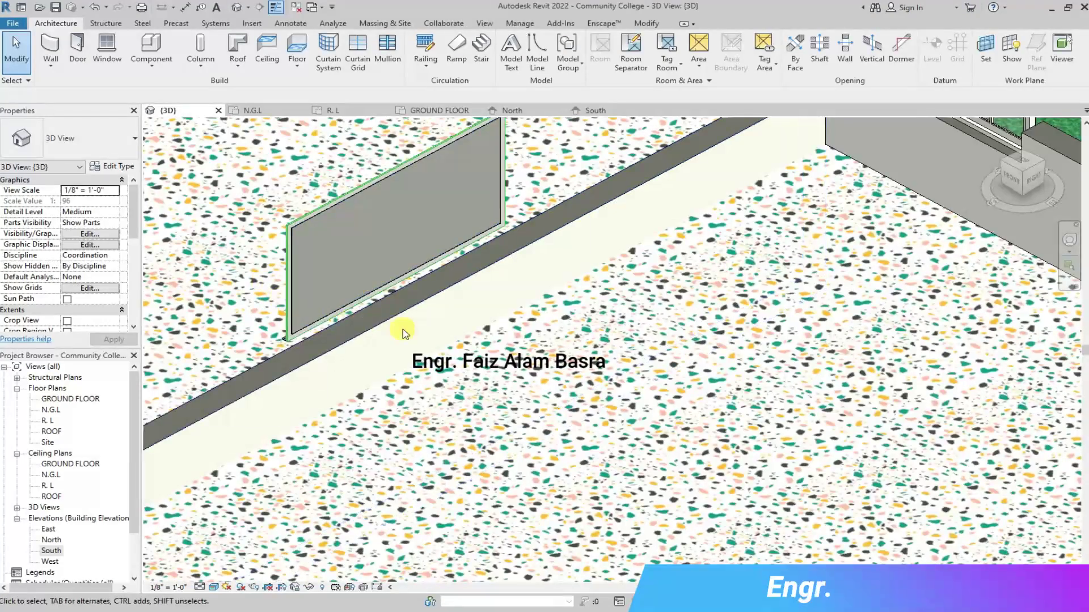
scroll(447, 332, down, 3)
key(ctrl+Tab)
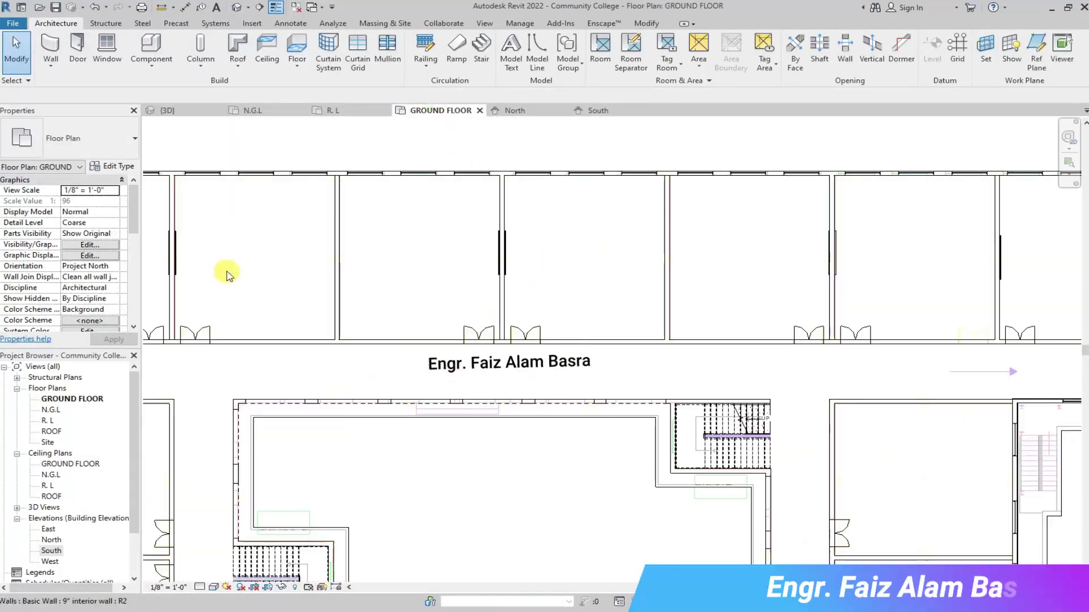
scroll(254, 287, up, 3)
scroll(255, 287, down, 4)
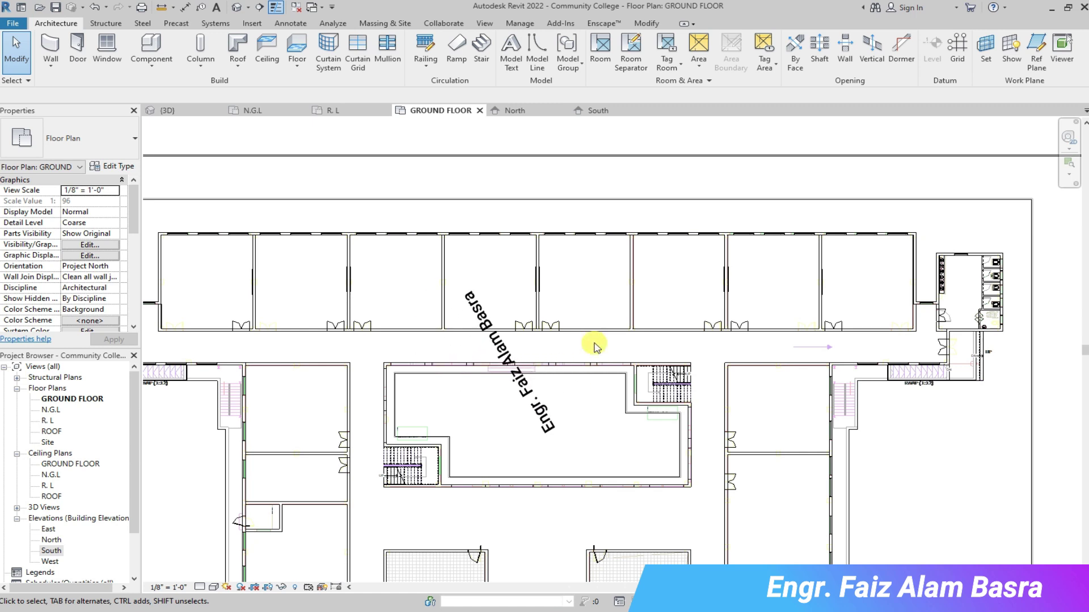
Place Chalk Board components on walls in other ground-floor rooms.
scroll(548, 205, down, 2)
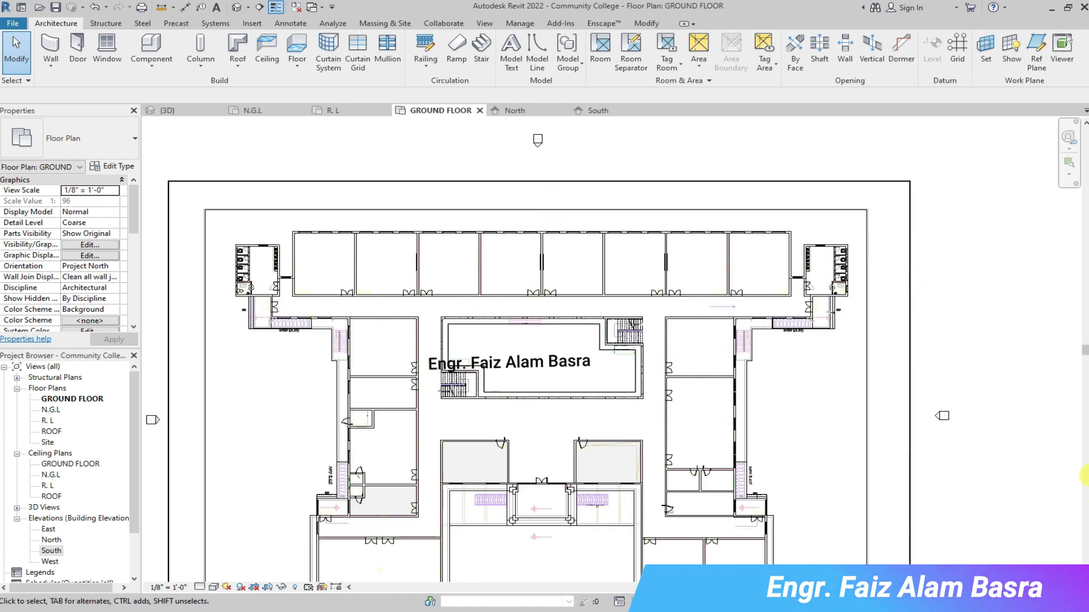
scroll(374, 408, up, 3)
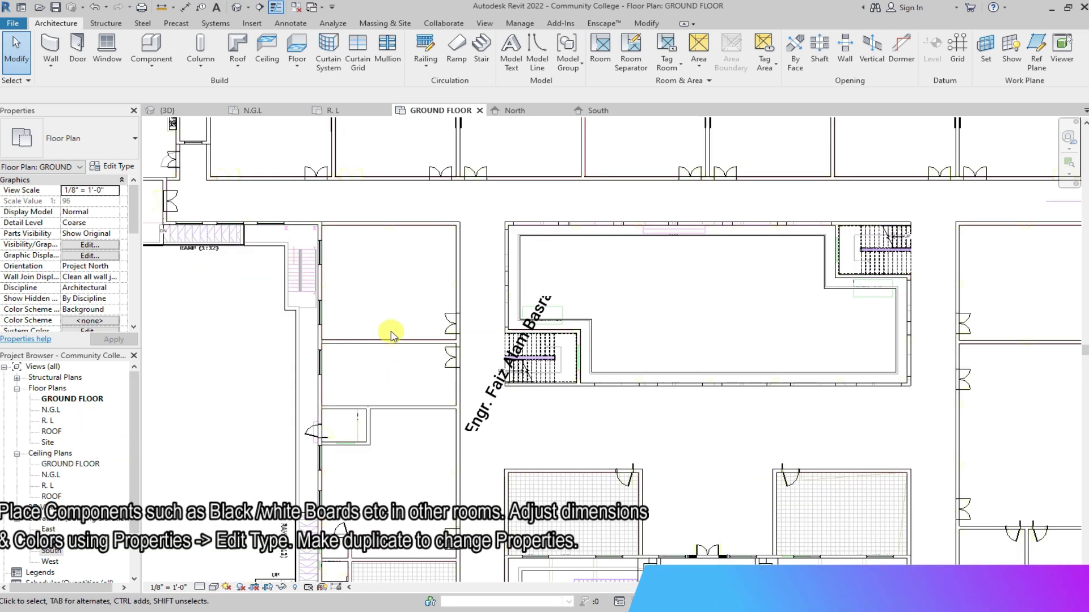
scroll(99, 306, down, 3)
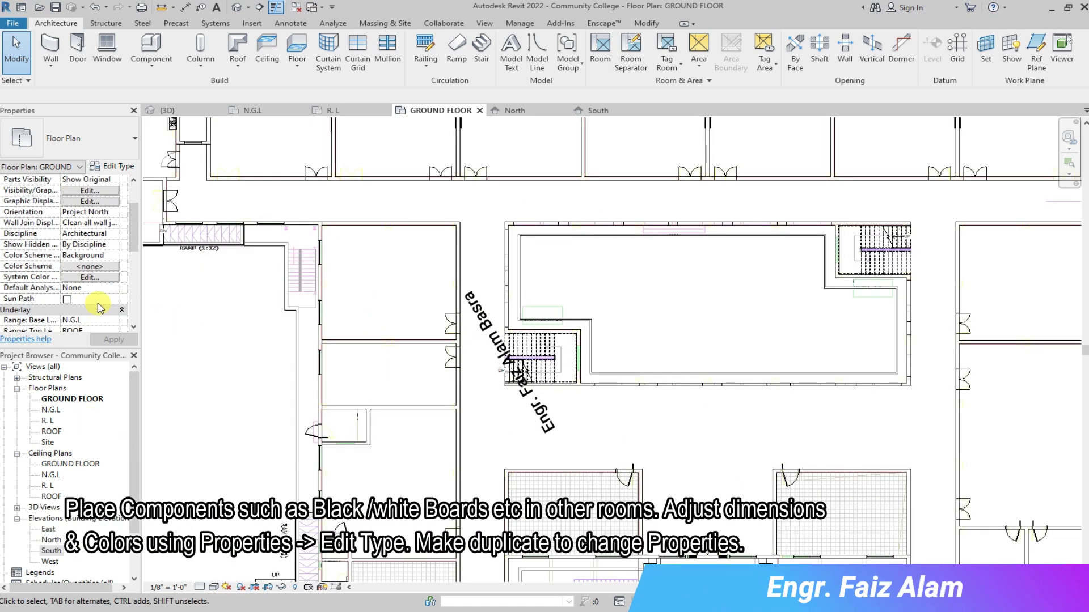
scroll(100, 306, down, 2)
scroll(387, 247, down, 1)
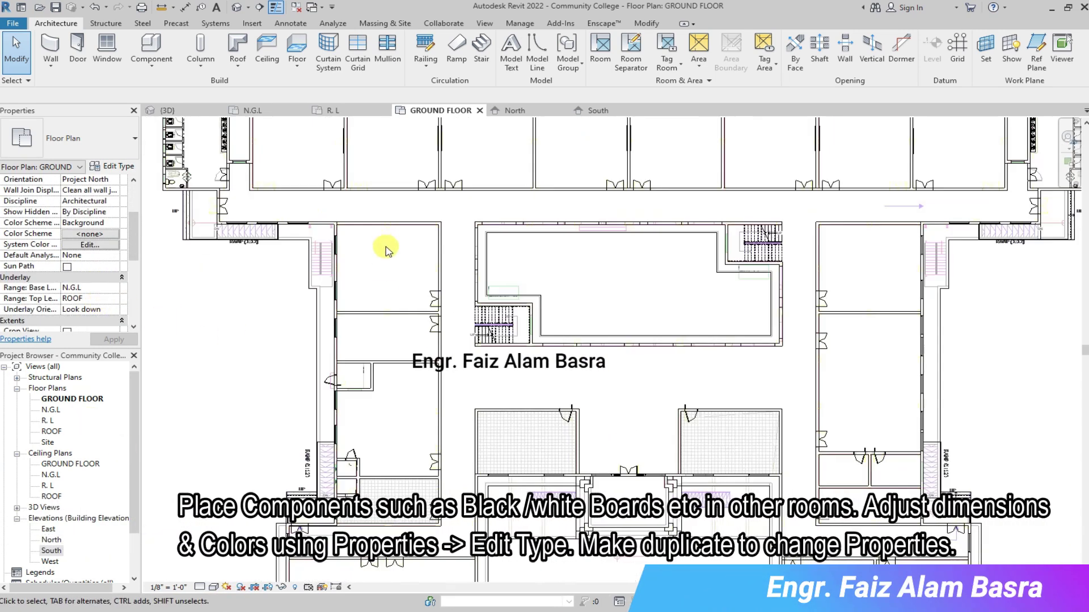
click(151, 49)
scroll(385, 309, up, 2)
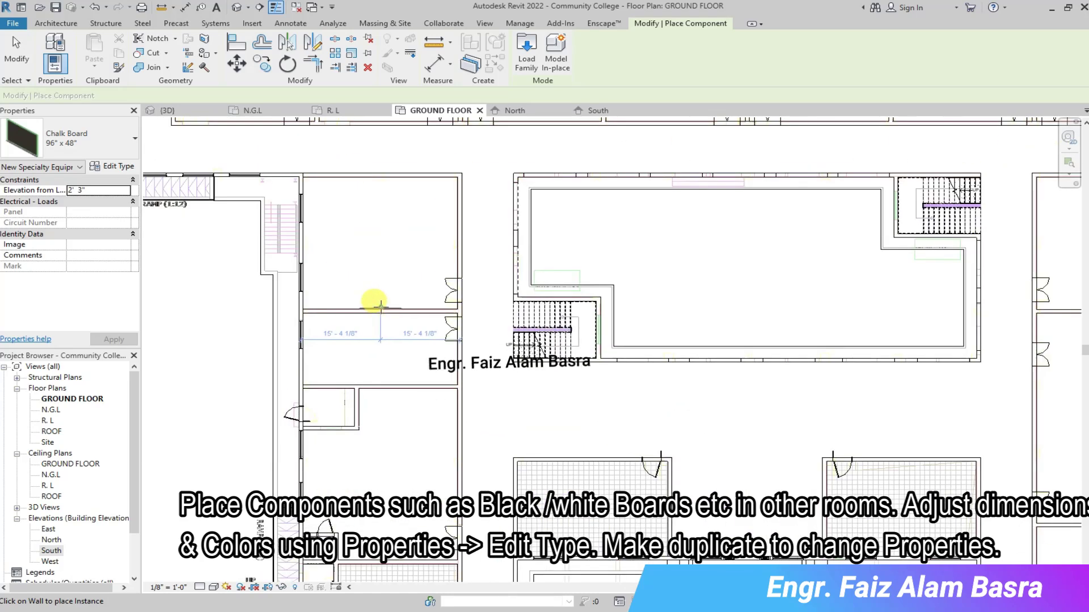
scroll(380, 306, down, 2)
scroll(770, 295, up, 2)
scroll(770, 295, up, 1)
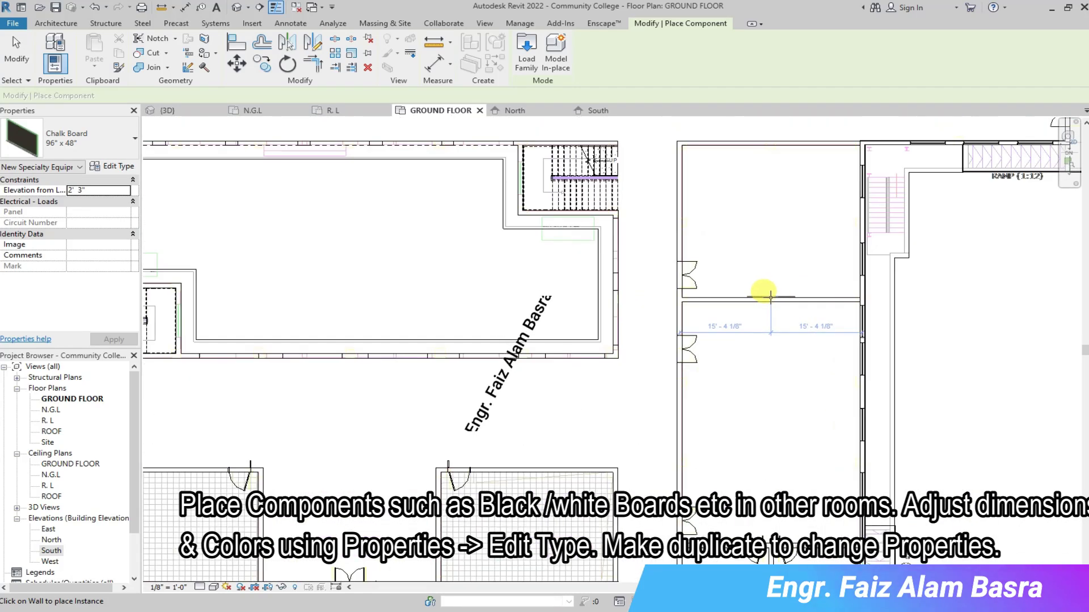
scroll(770, 296, down, 2)
scroll(761, 219, down, 1)
scroll(664, 357, up, 2)
scroll(601, 428, up, 1)
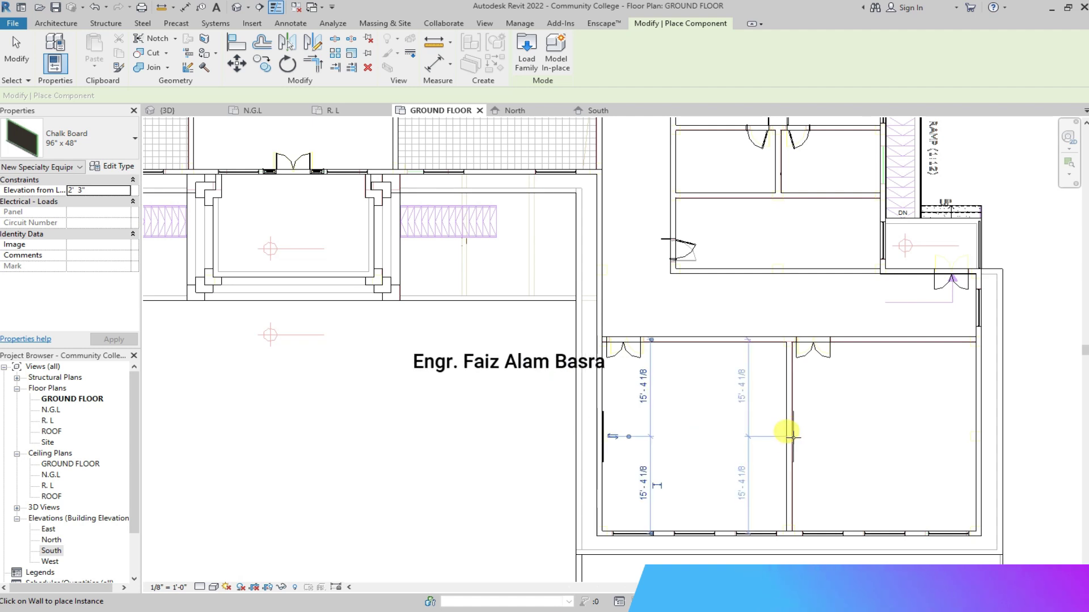
scroll(790, 435, down, 2)
scroll(813, 369, down, 1)
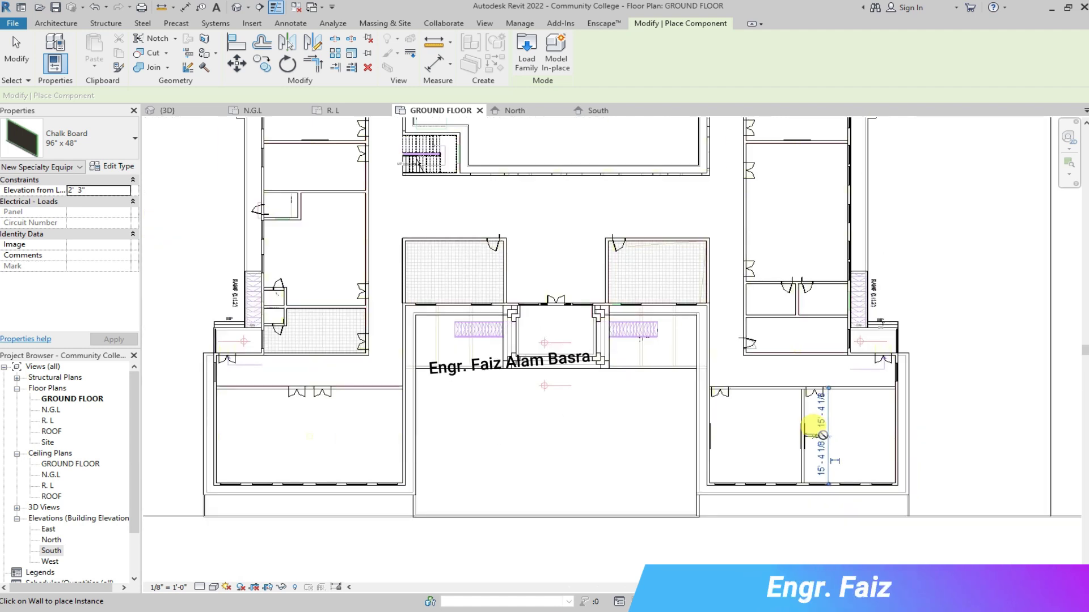
scroll(631, 470, down, 1)
key(Escape)
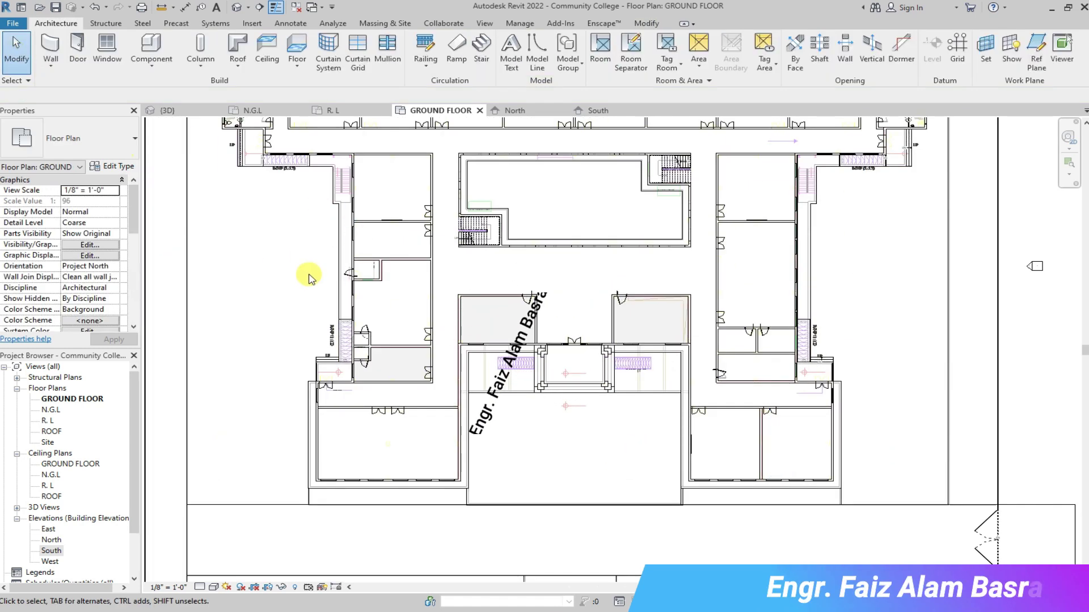
Select an interior wall and switch to the 3D view of the building.
click(368, 230)
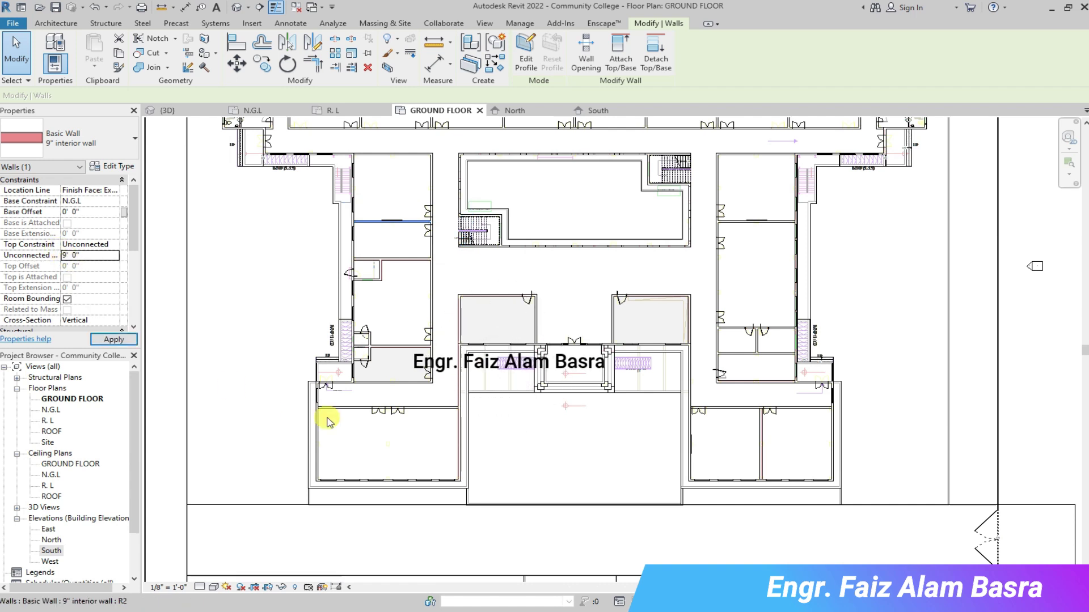
scroll(754, 457, up, 2)
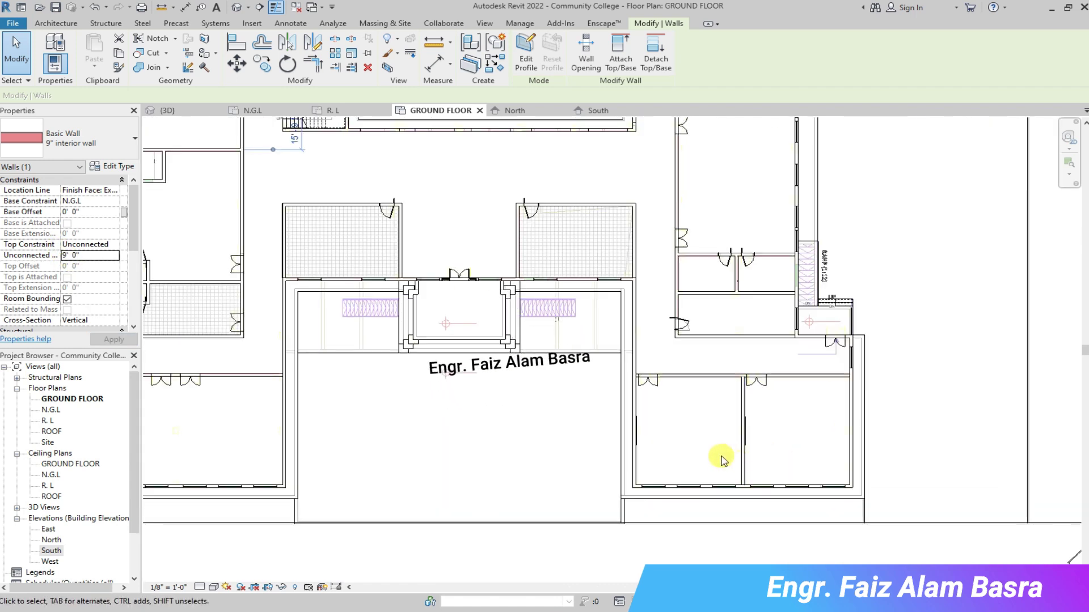
click(170, 111)
scroll(685, 188, down, 5)
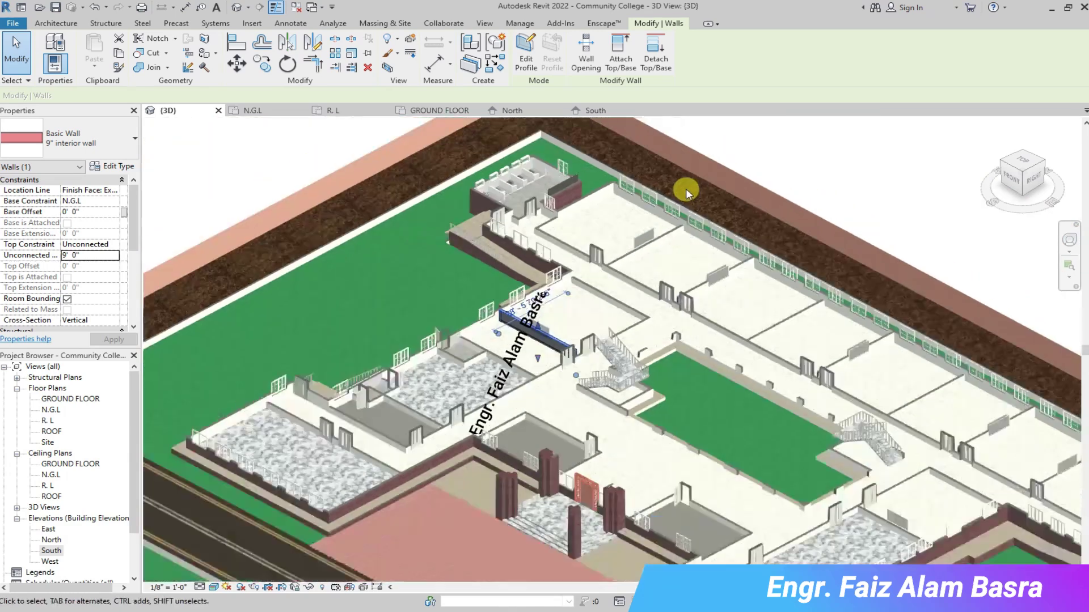
Orbit and zoom onto the new chalk boards in 3D, and apply the edited wall properties.
shift+middle_drag(686, 188, 656, 469)
scroll(603, 369, up, 4)
scroll(592, 357, up, 2)
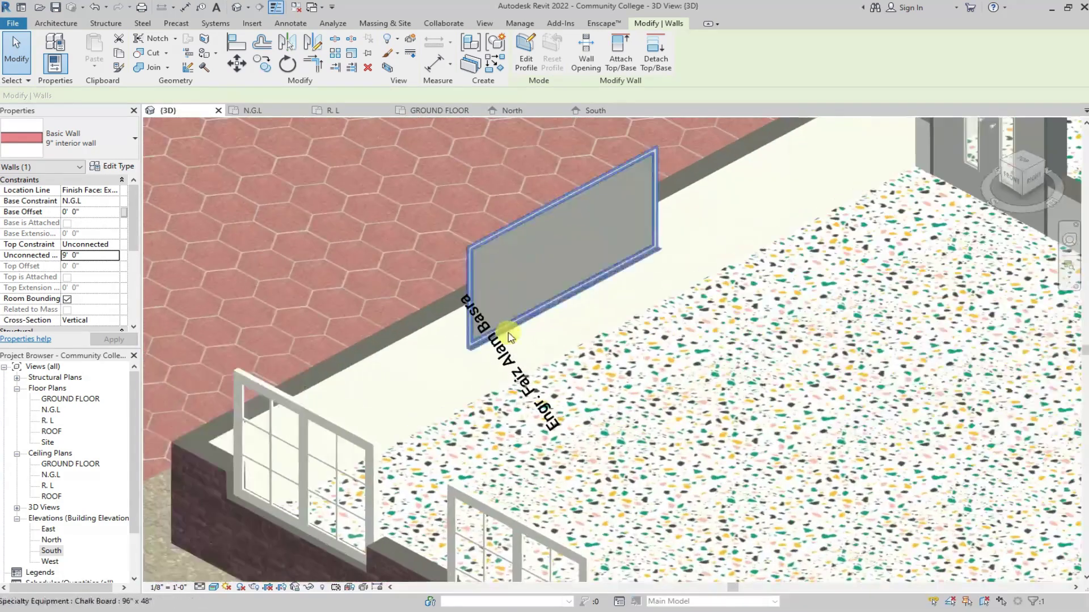
scroll(462, 318, up, 1)
scroll(476, 295, up, 2)
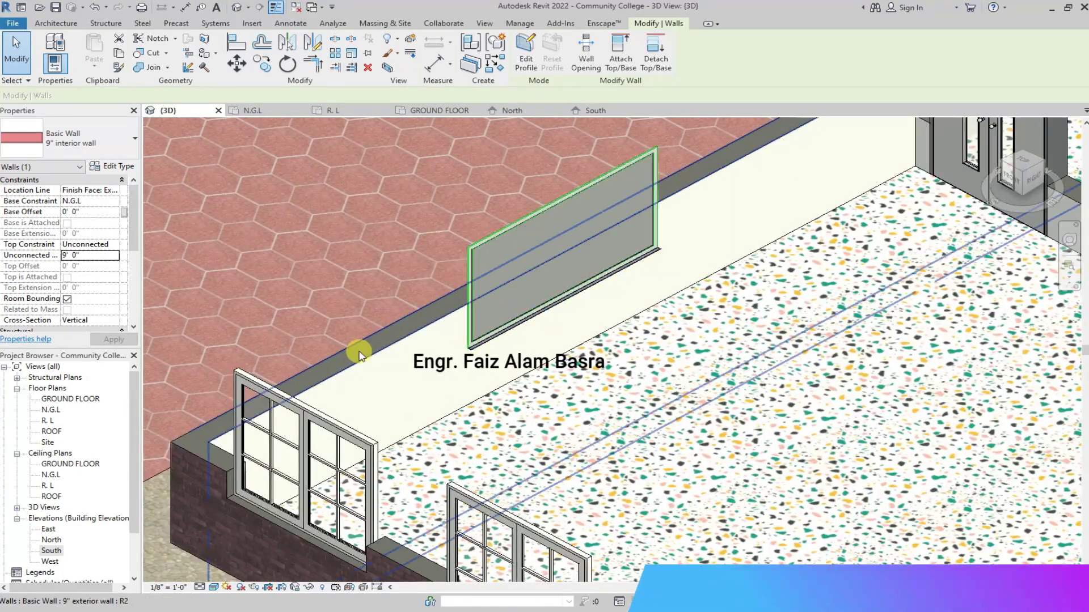
scroll(364, 363, down, 3)
scroll(281, 352, up, 2)
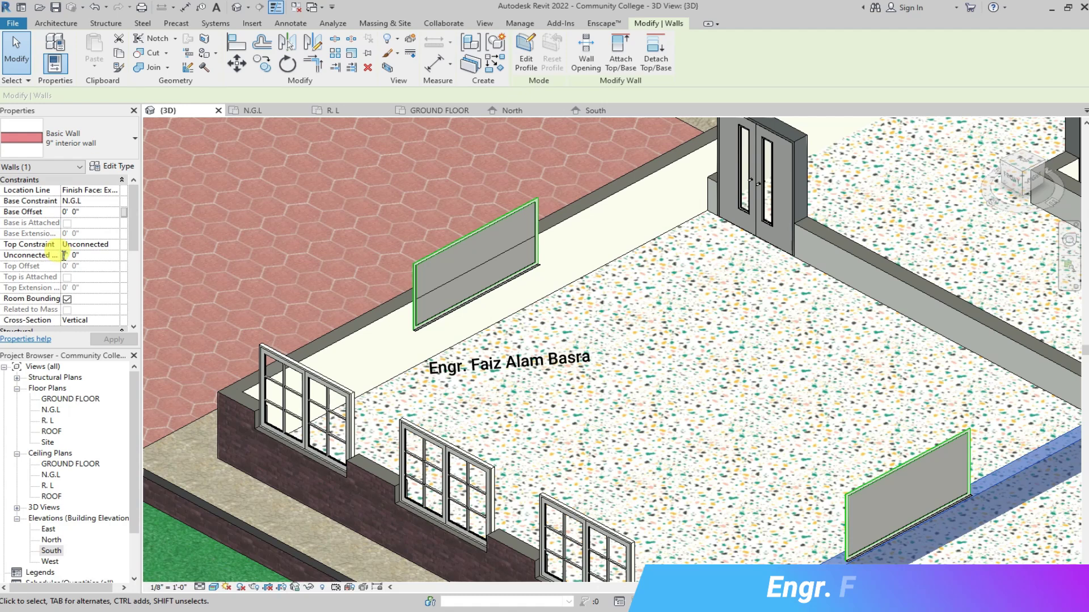
click(114, 339)
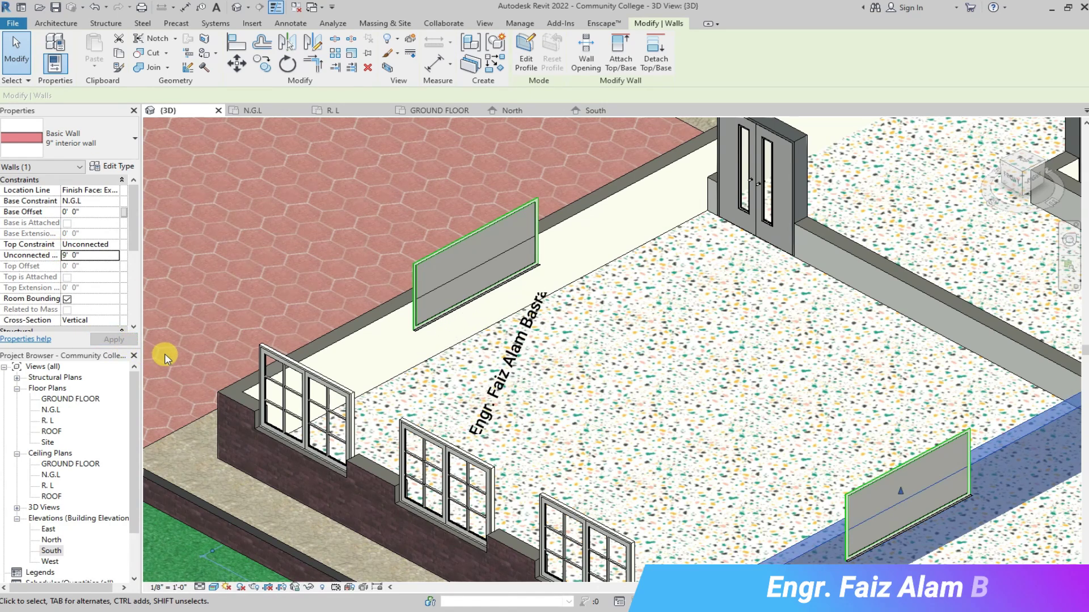
Return to the GROUND FLOOR plan and zoom to the classrooms.
click(445, 115)
scroll(675, 422, down, 2)
scroll(674, 426, down, 2)
scroll(567, 283, down, 1)
scroll(454, 152, up, 2)
scroll(447, 165, up, 1)
Start Place a Component from the Architecture tab's Component menu.
click(135, 138)
click(56, 23)
click(148, 62)
click(161, 82)
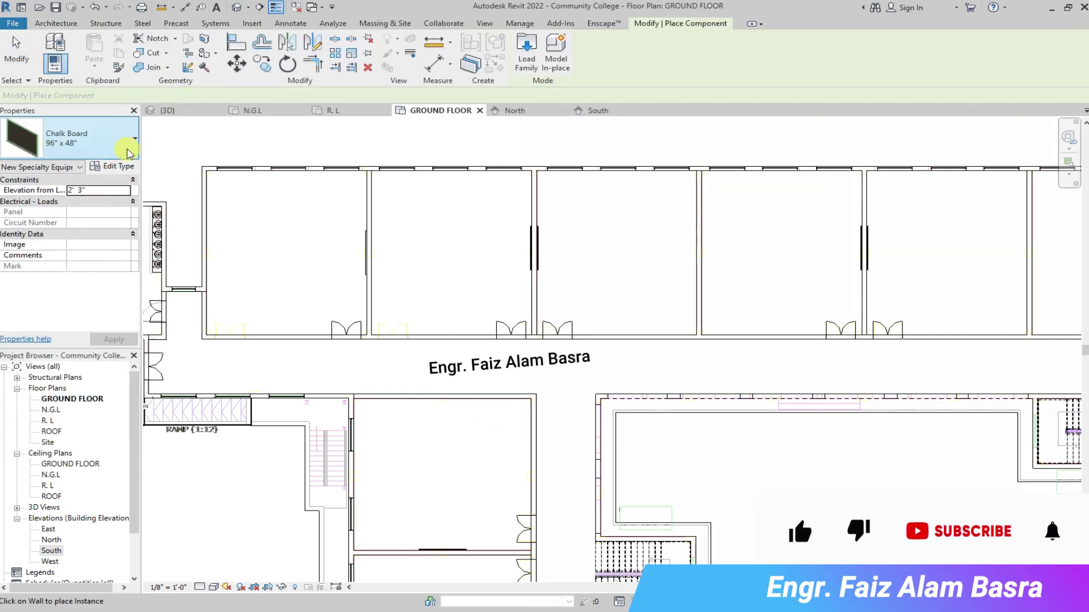
Choose Chair-Tablet Arm in the Type Selector and place one chair in the classroom.
click(134, 138)
scroll(90, 214, up, 3)
scroll(74, 243, up, 2)
scroll(53, 227, up, 3)
scroll(59, 224, up, 2)
scroll(53, 218, up, 2)
scroll(64, 230, up, 2)
scroll(64, 230, down, 3)
scroll(63, 236, down, 3)
scroll(63, 238, down, 2)
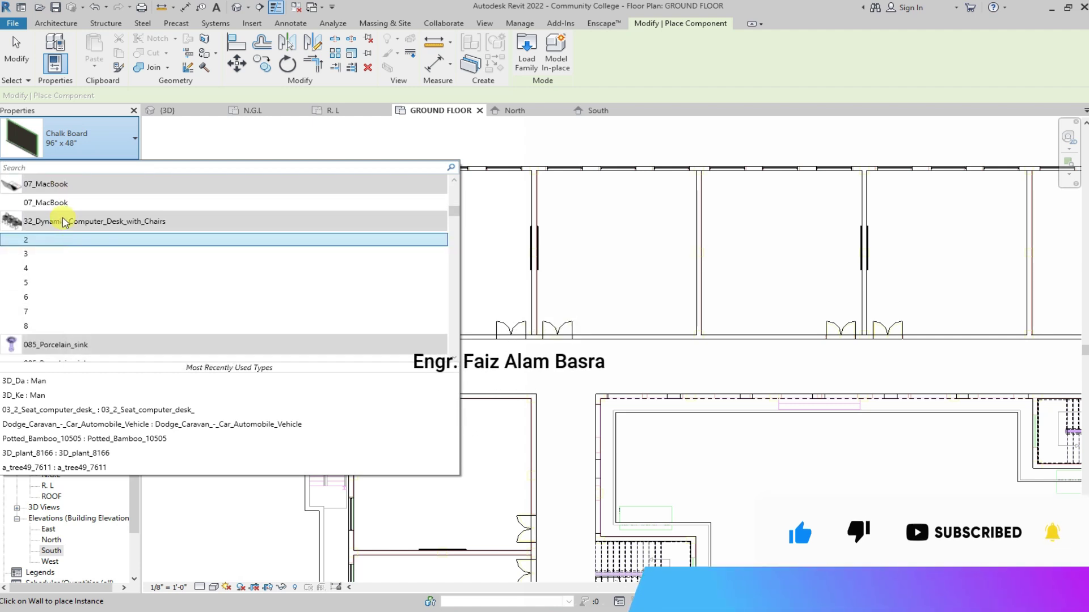
scroll(63, 224, down, 2)
scroll(67, 238, down, 2)
scroll(66, 249, down, 2)
scroll(67, 261, down, 2)
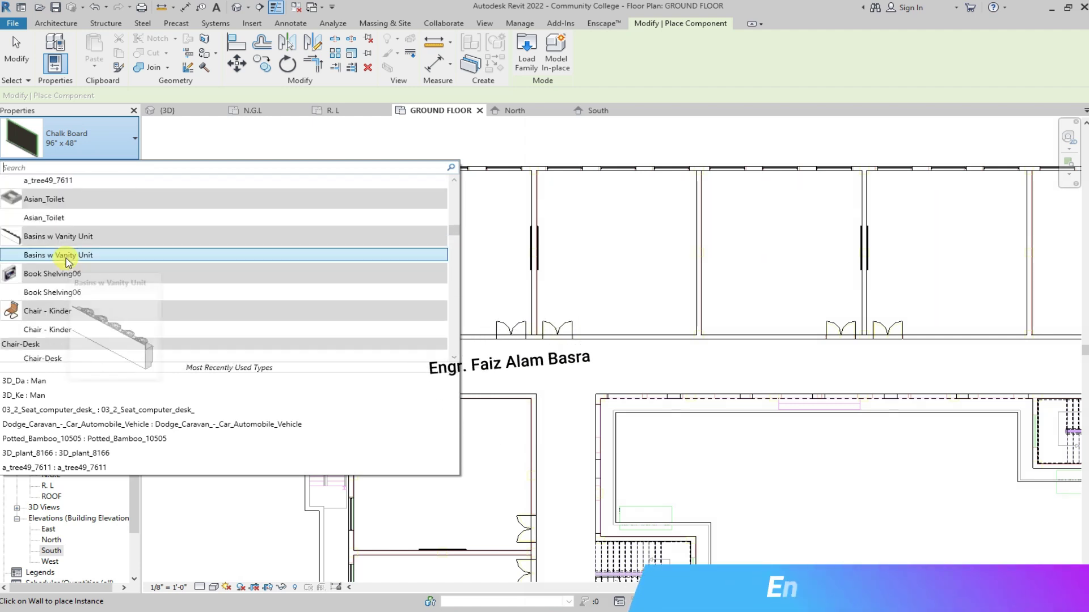
scroll(67, 260, down, 2)
scroll(79, 272, down, 2)
click(85, 279)
scroll(510, 286, up, 2)
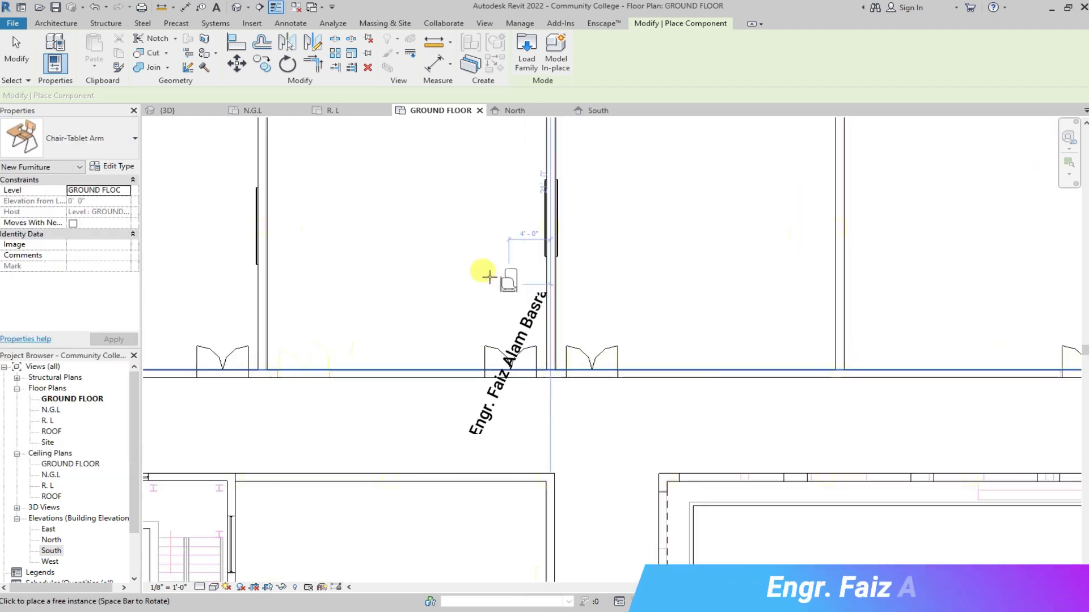
scroll(512, 287, up, 1)
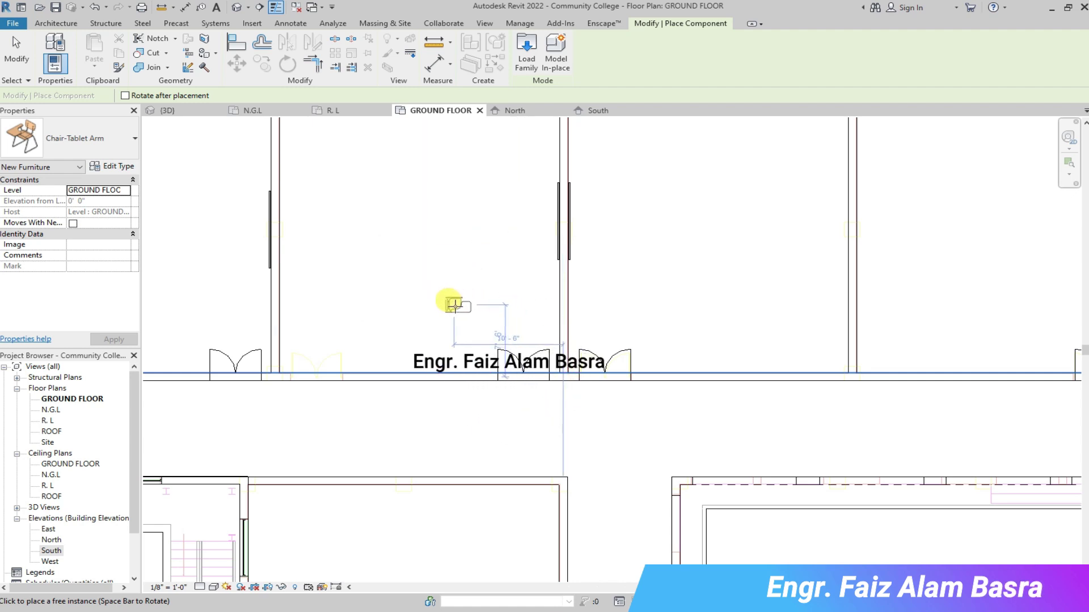
scroll(408, 300, up, 2)
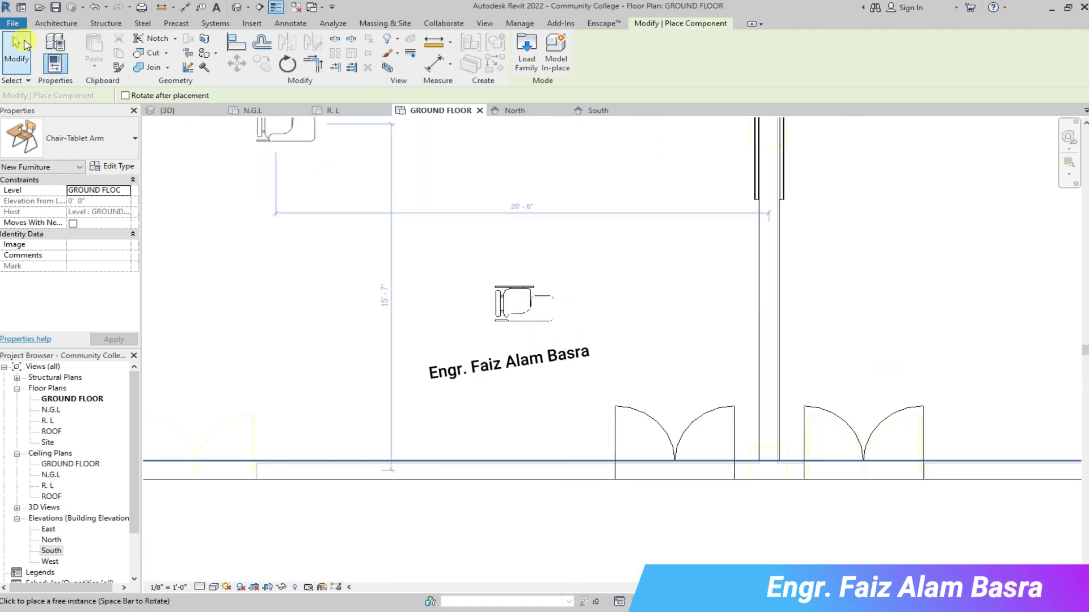
key(Escape)
Copy the placed tablet-arm chair twice to its left to begin the row.
click(513, 304)
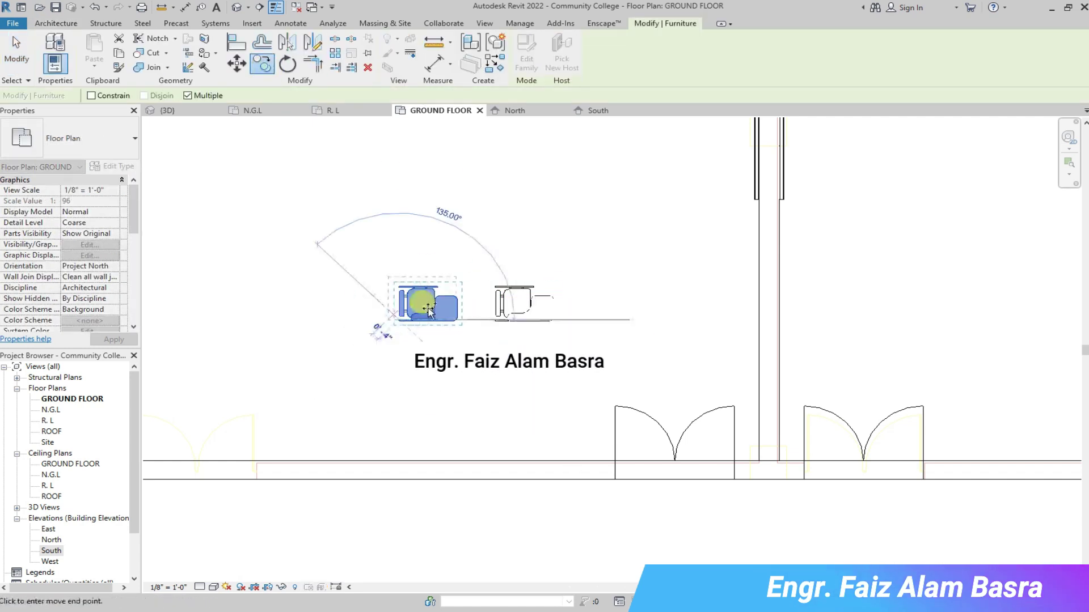
scroll(414, 312, down, 2)
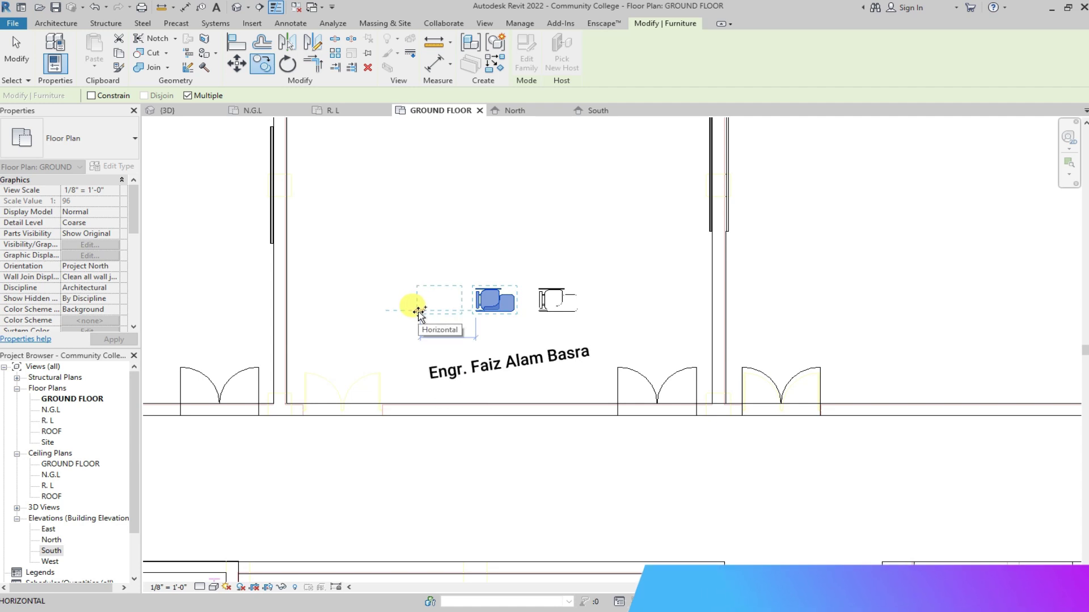
click(410, 311)
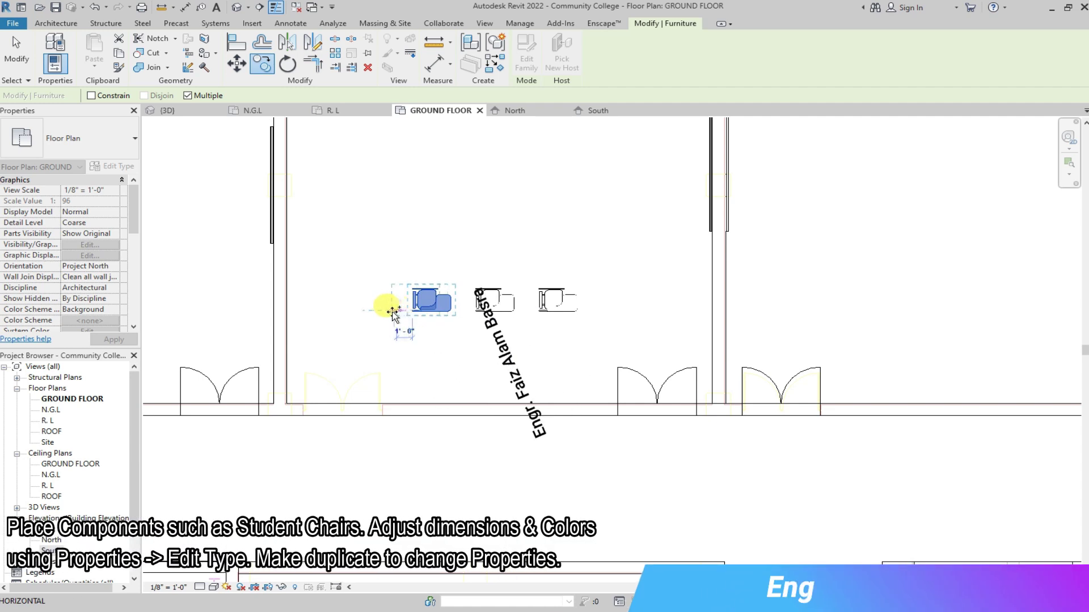
click(353, 310)
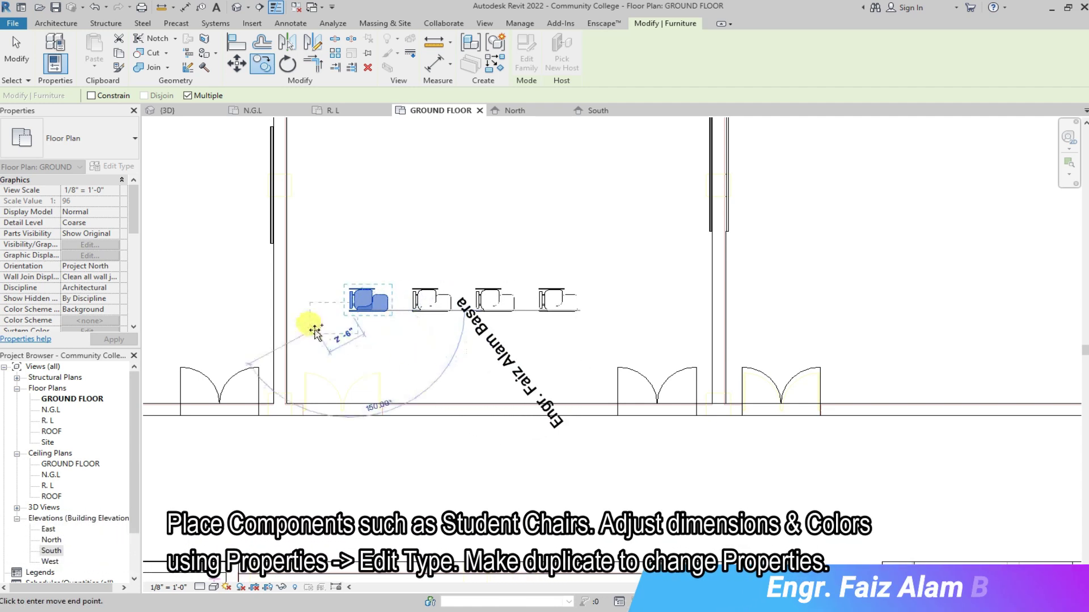
key(Escape)
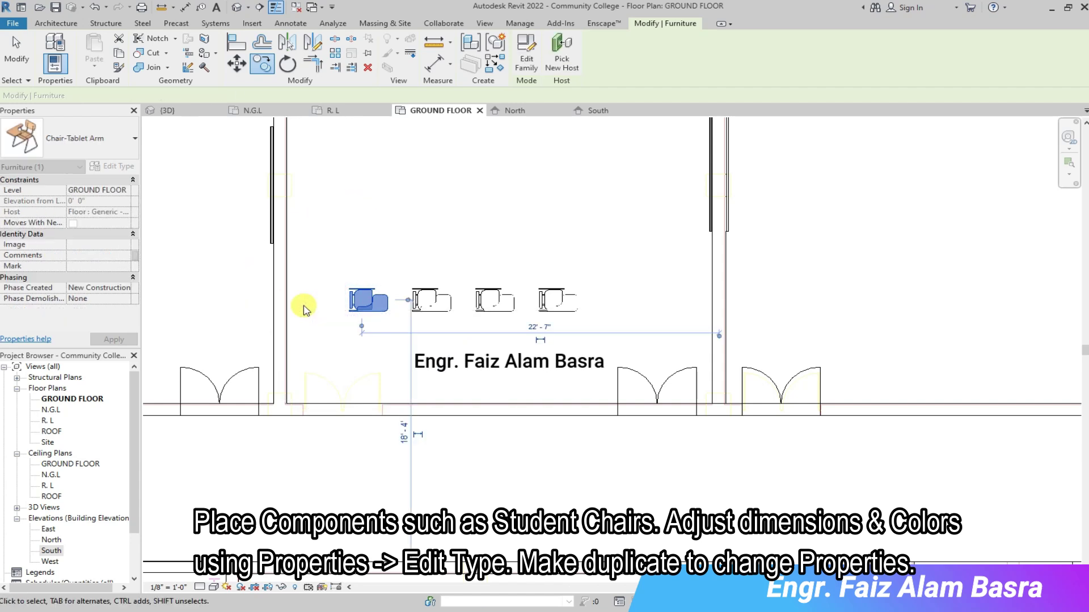
click(303, 309)
Window-select the four chairs and move them (MV) into position in the classroom.
scroll(651, 304, down, 2)
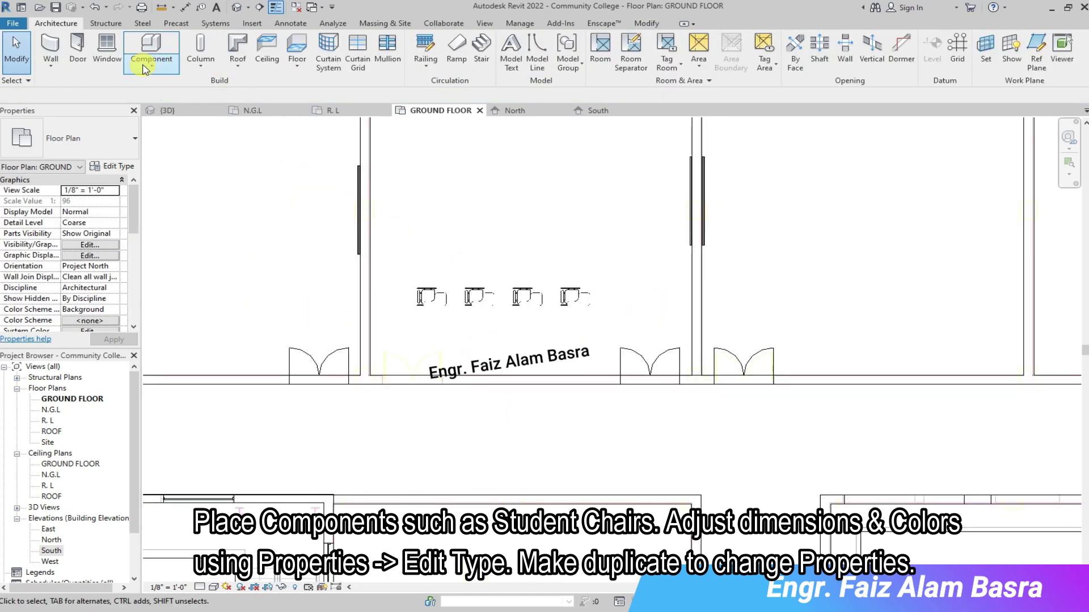
drag(404, 261, 623, 340)
key(m)
key(v)
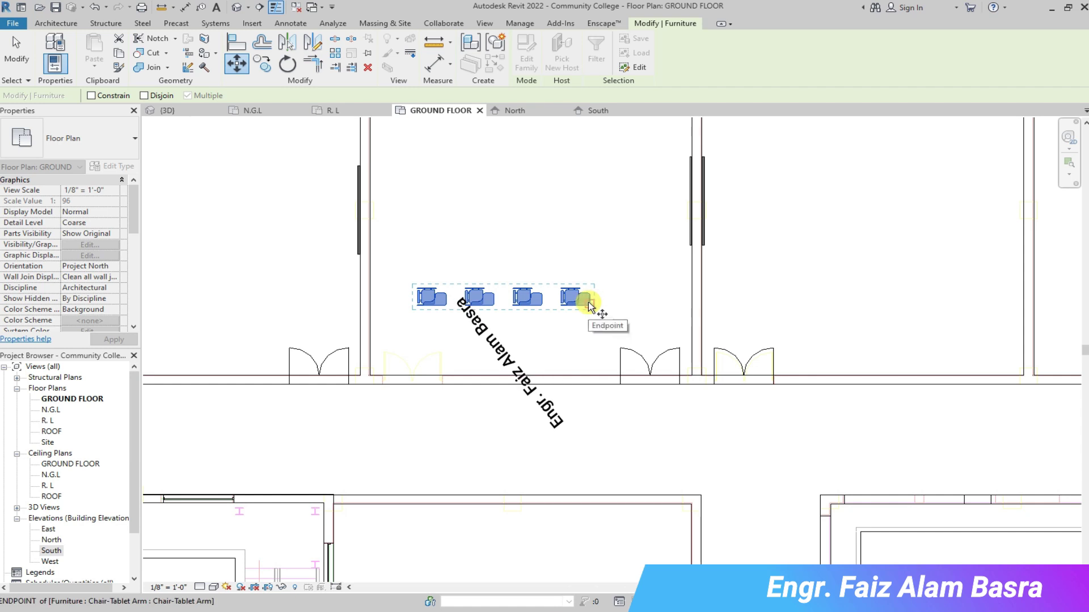
click(610, 304)
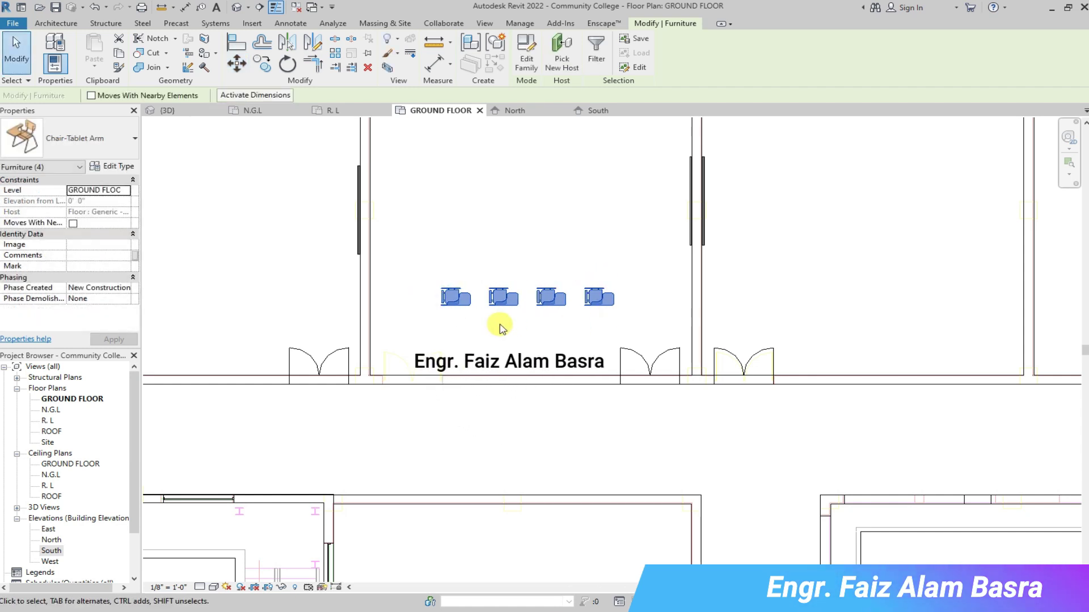
scroll(445, 297, up, 1)
Select the row's first chair and start a copy (CO), then cancel it.
click(449, 250)
click(457, 295)
key(c)
key(o)
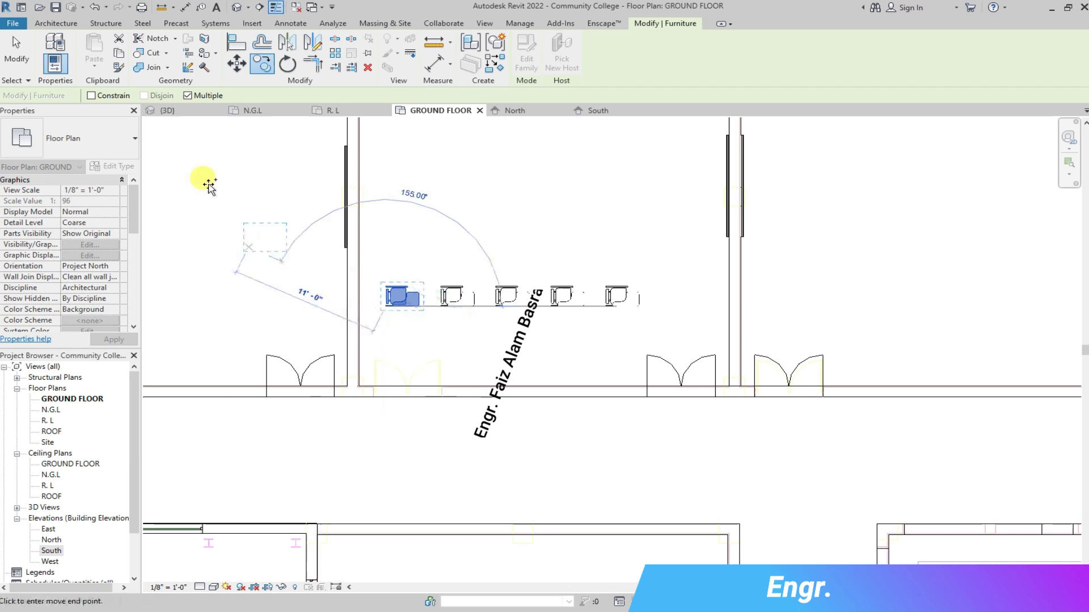
key(Escape)
key(Escape)
scroll(663, 309, up, 1)
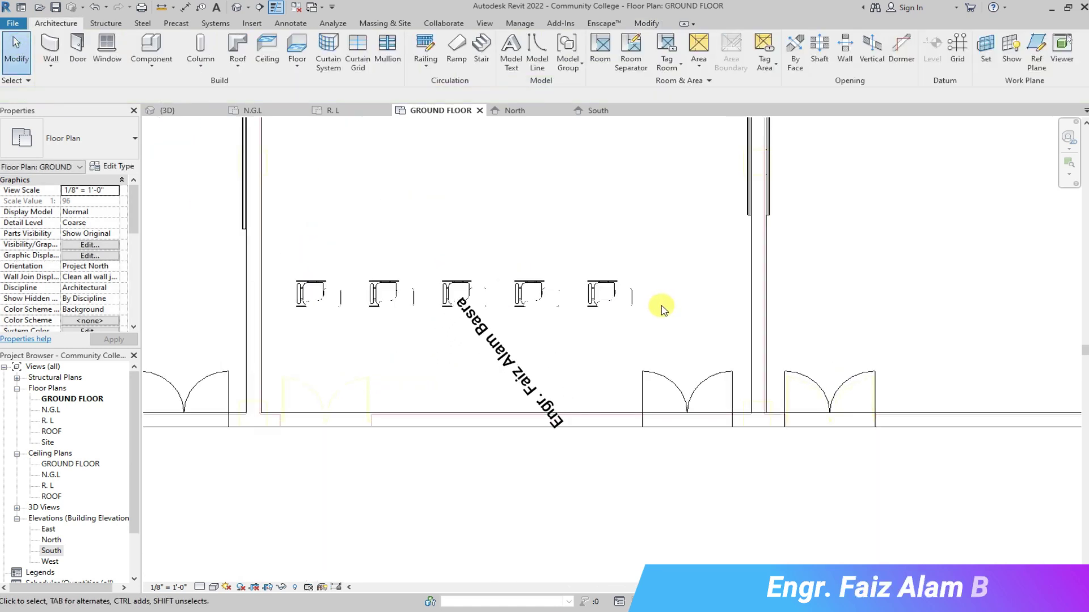
scroll(401, 338, down, 2)
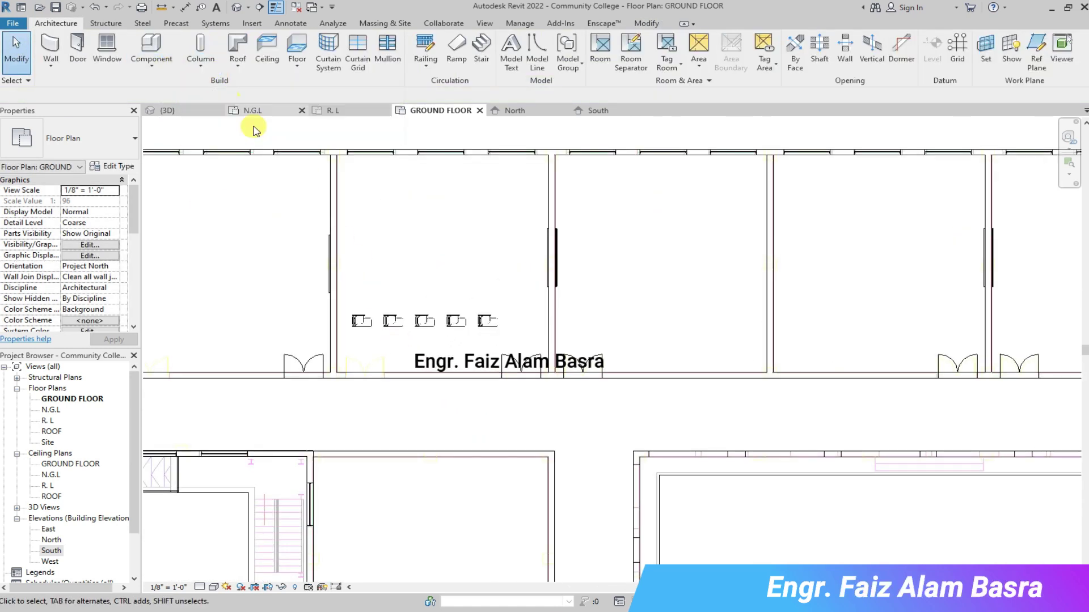
Array the five-chair row vertically into 6 rows, then select the resulting chair group.
drag(346, 301, 519, 341)
click(335, 52)
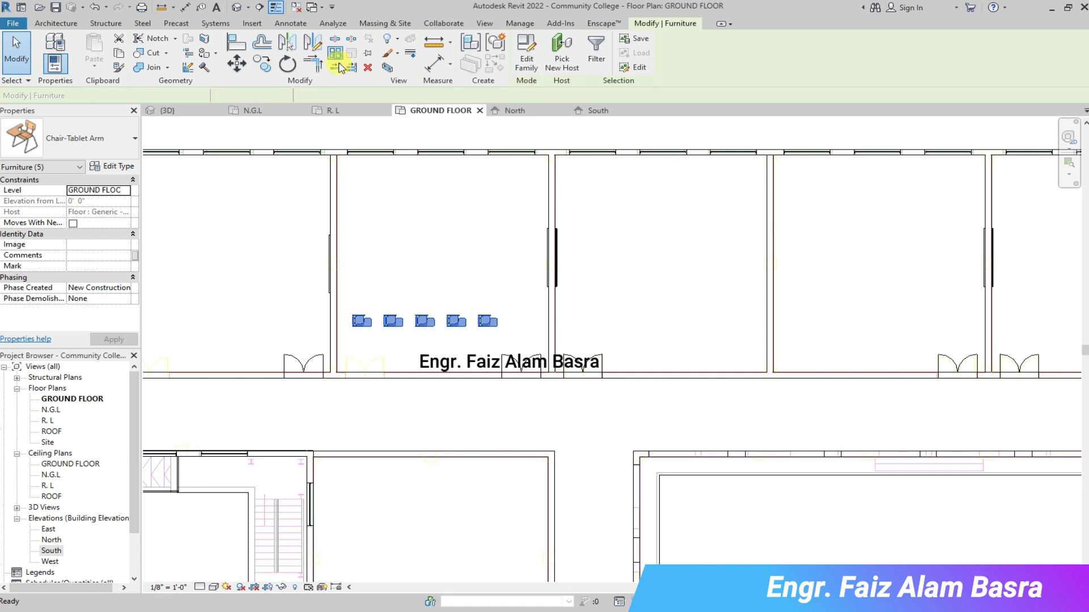
click(349, 312)
click(348, 281)
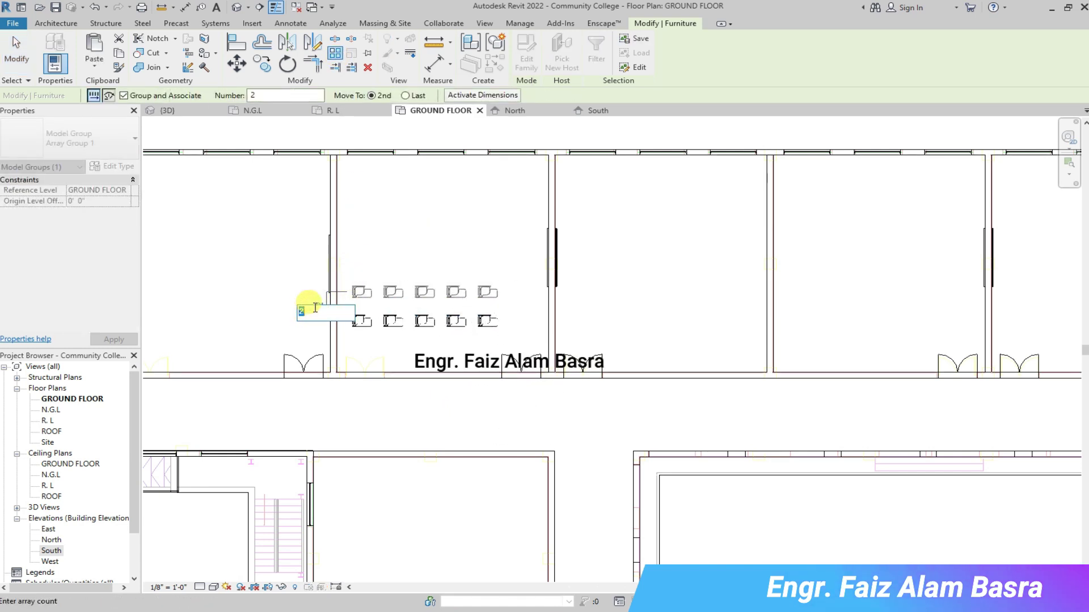
key(Return)
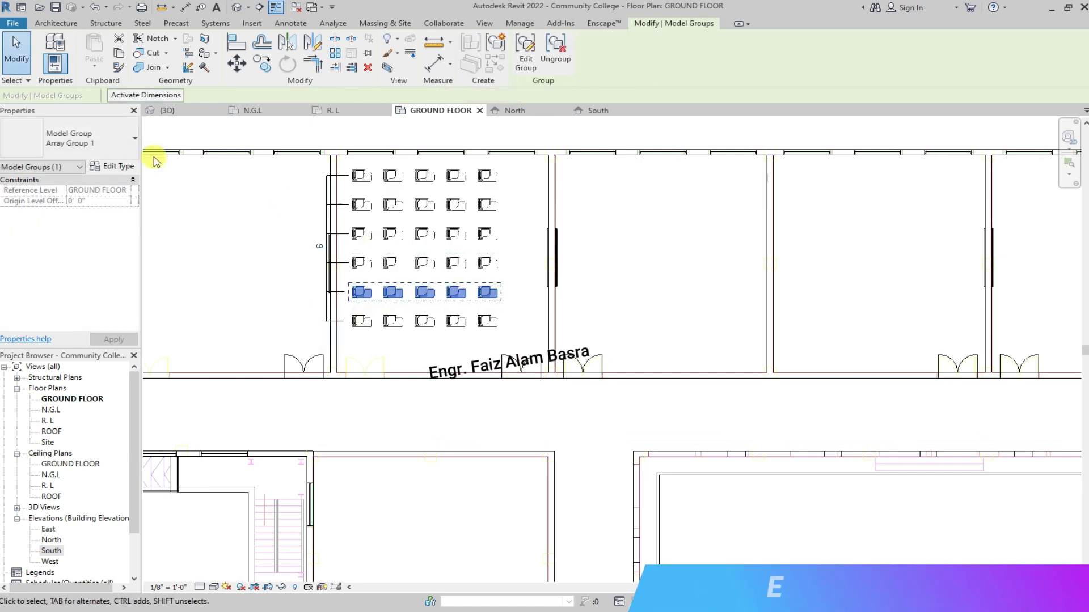
key(Escape)
scroll(406, 208, up, 2)
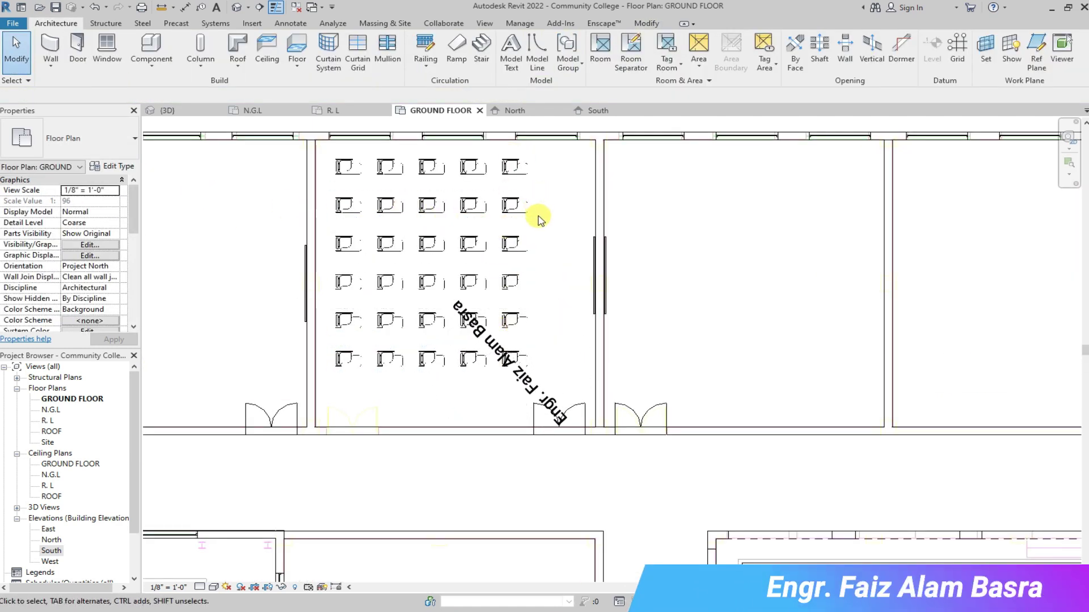
drag(328, 153, 545, 372)
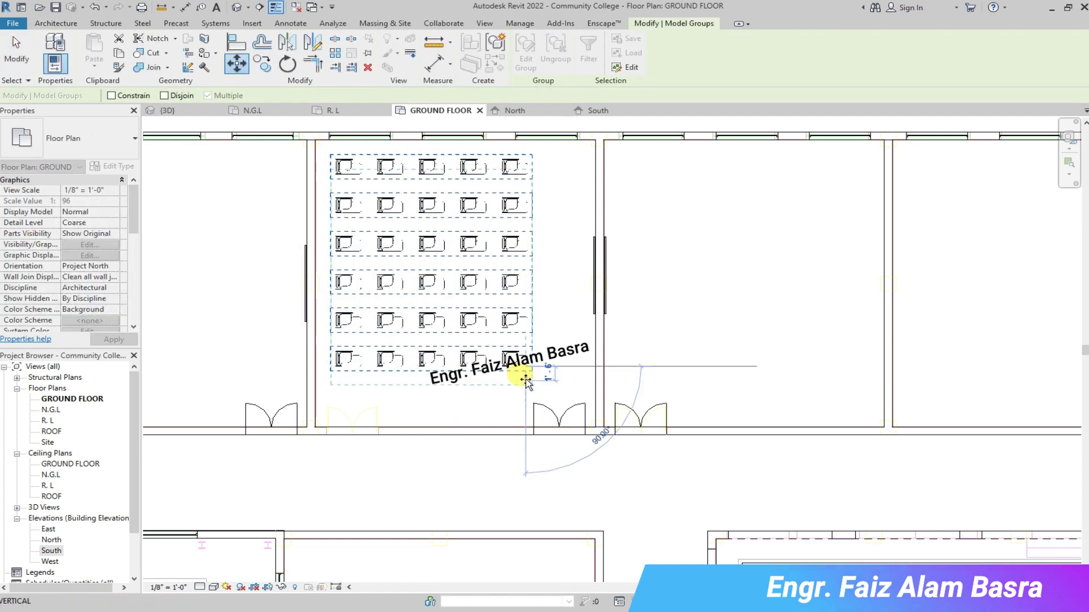
Mirror a copy of the six chair rows across the wall into the next classroom.
key(Escape)
key(Escape)
scroll(540, 243, down, 3)
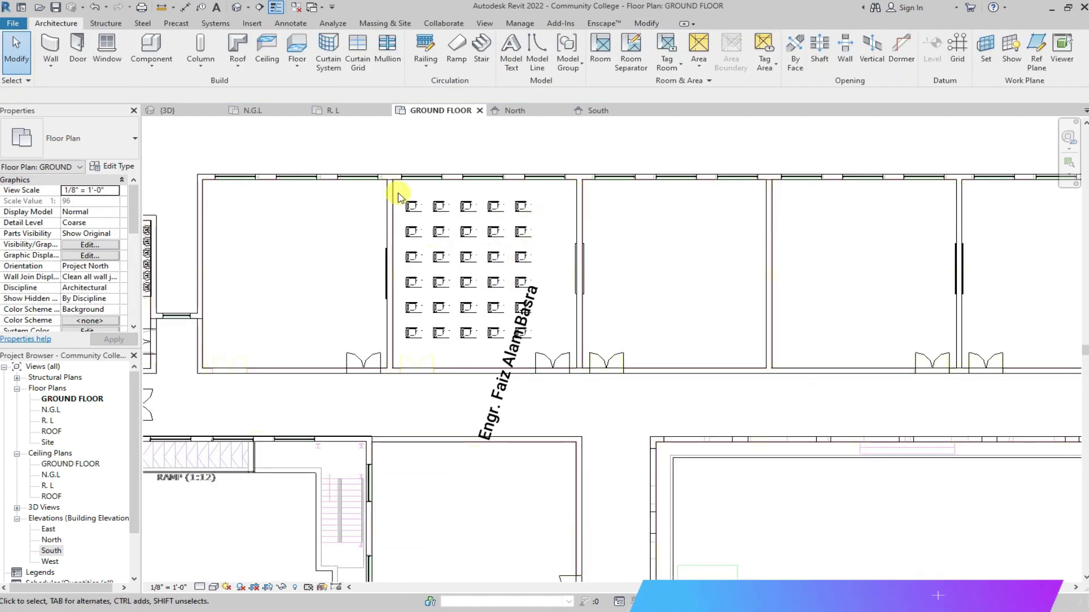
scroll(518, 261, up, 1)
drag(518, 261, 542, 355)
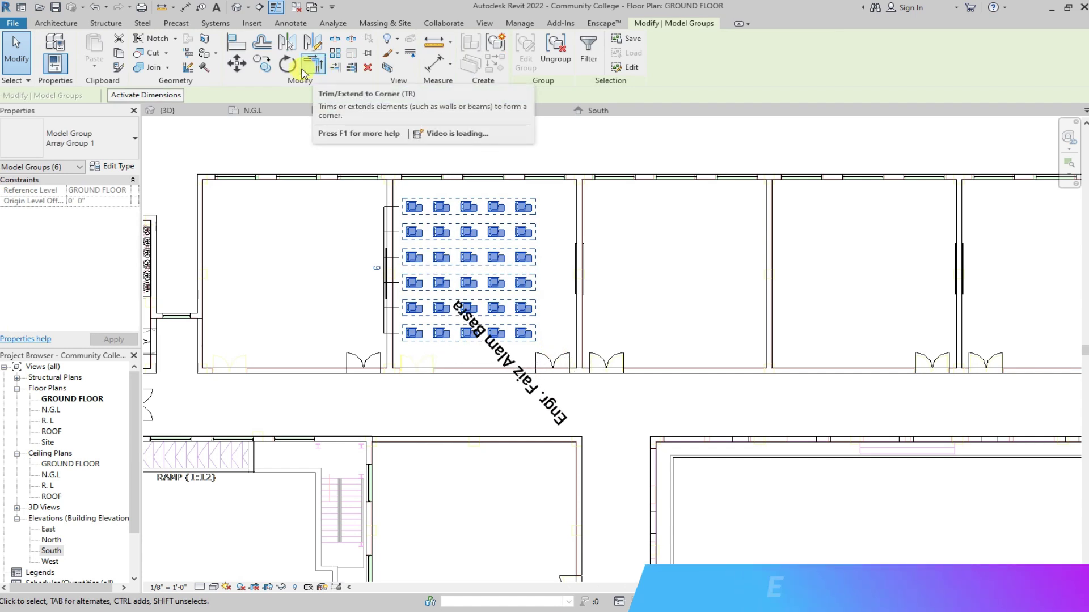
key(c)
key(o)
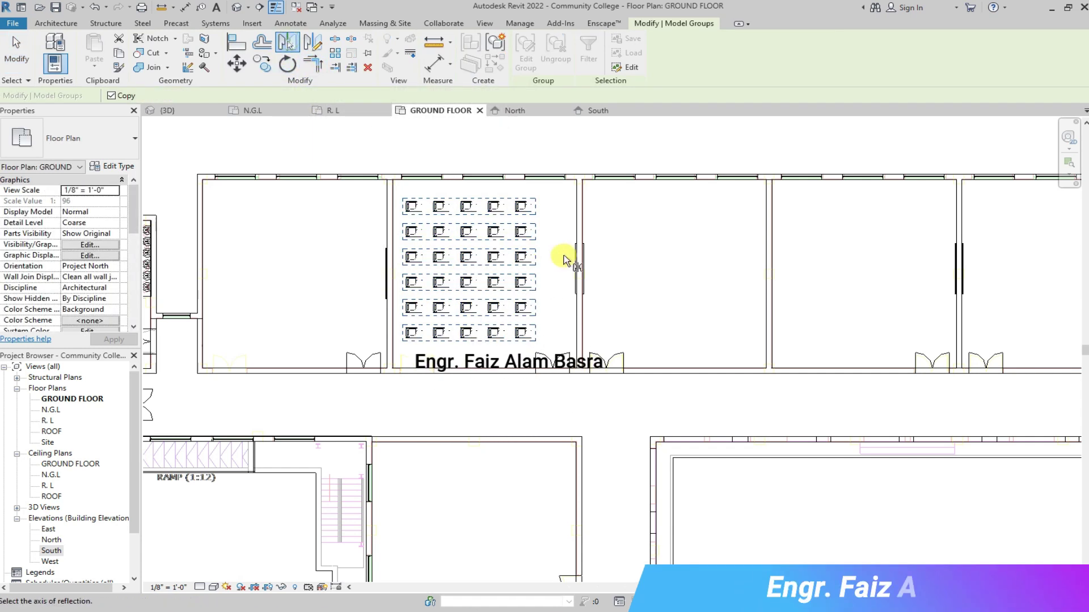
click(583, 260)
scroll(390, 260, up, 2)
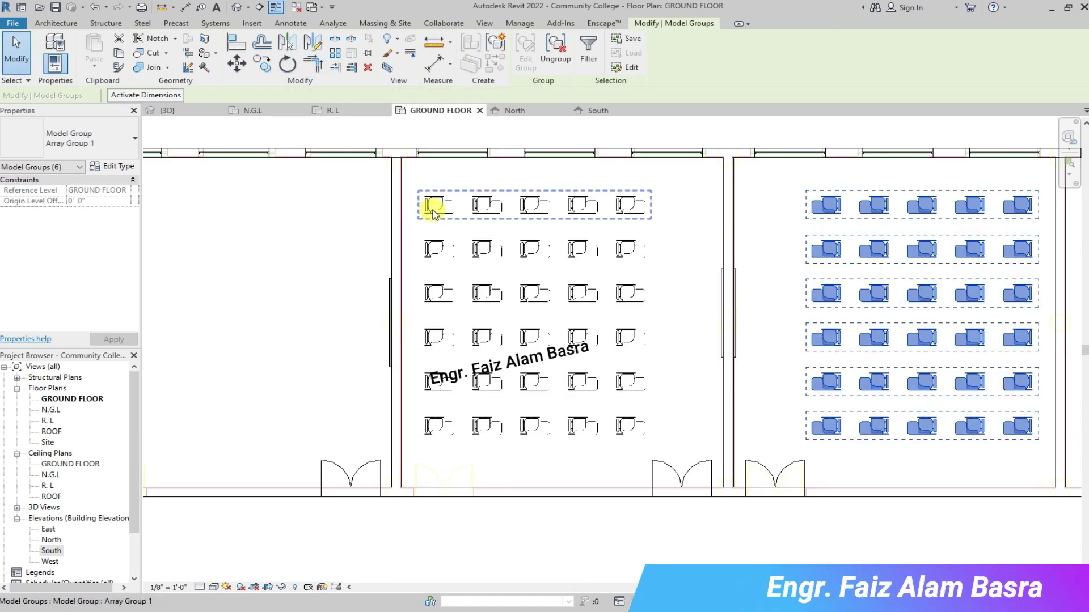
scroll(734, 294, down, 2)
Select the chair arrays in the middle and left classrooms.
drag(360, 180, 536, 369)
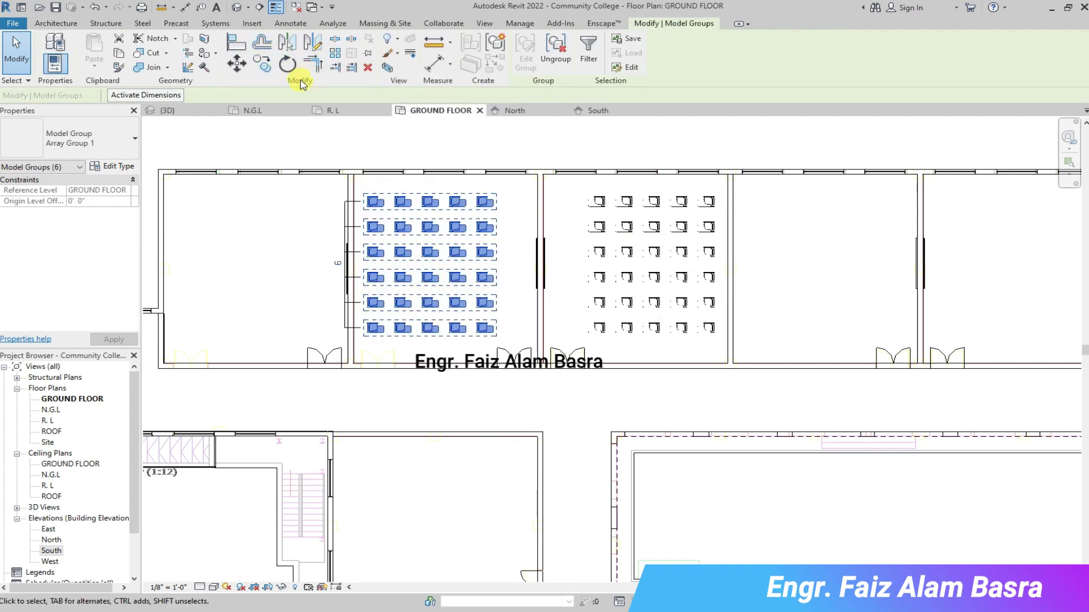
scroll(358, 215, up, 2)
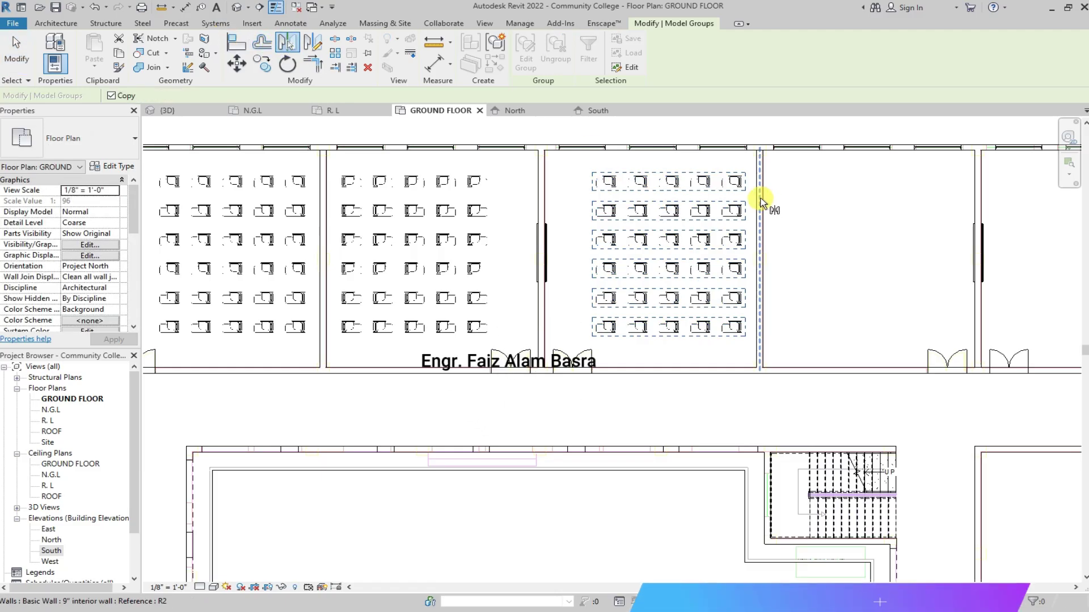
scroll(683, 210, up, 2)
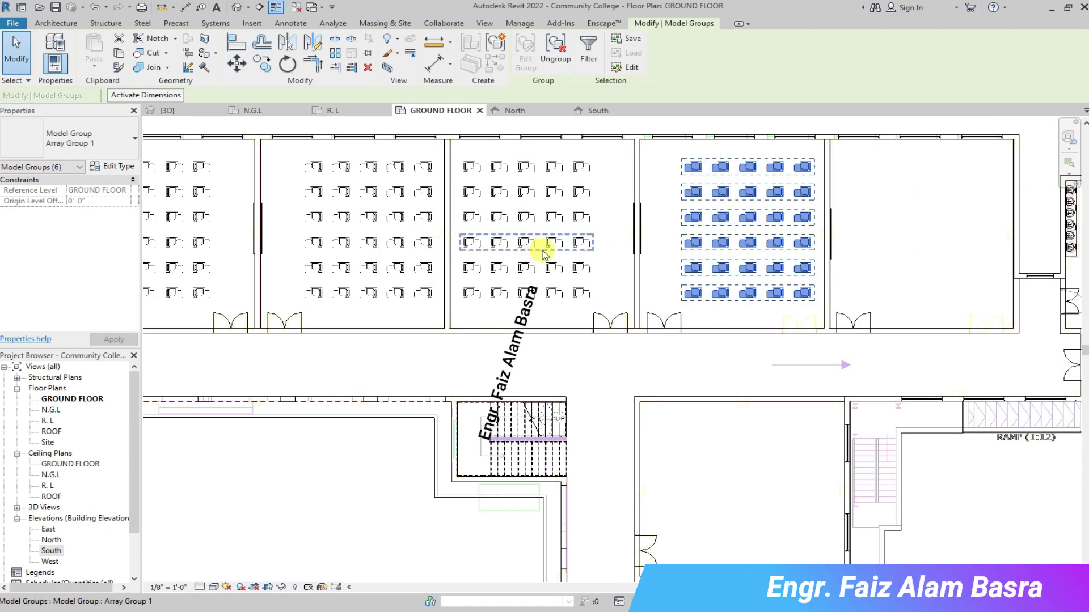
scroll(852, 309, down, 2)
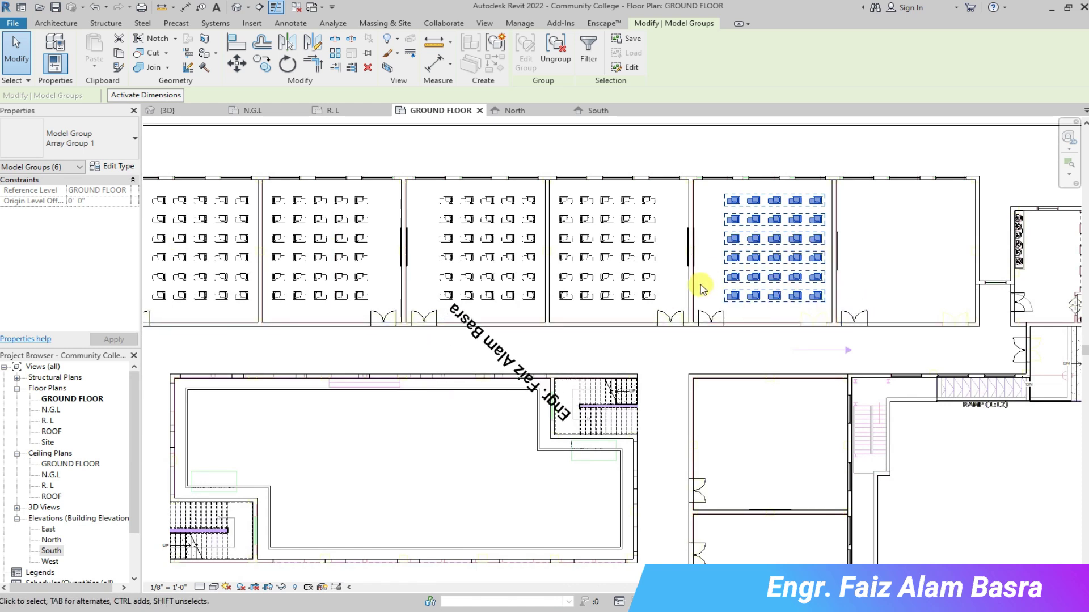
scroll(238, 258, up, 5)
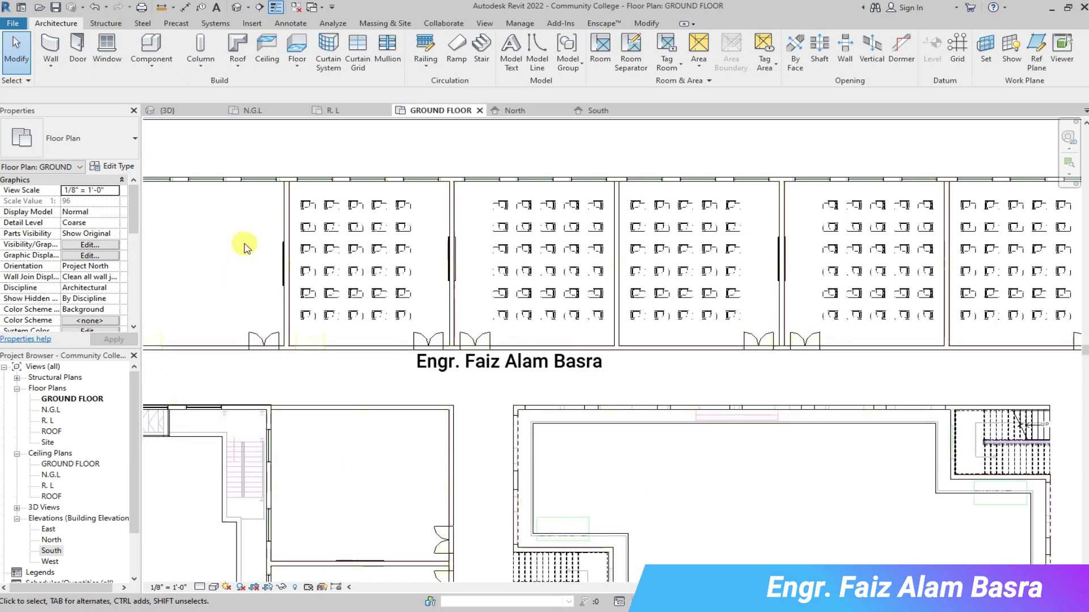
drag(319, 174, 520, 385)
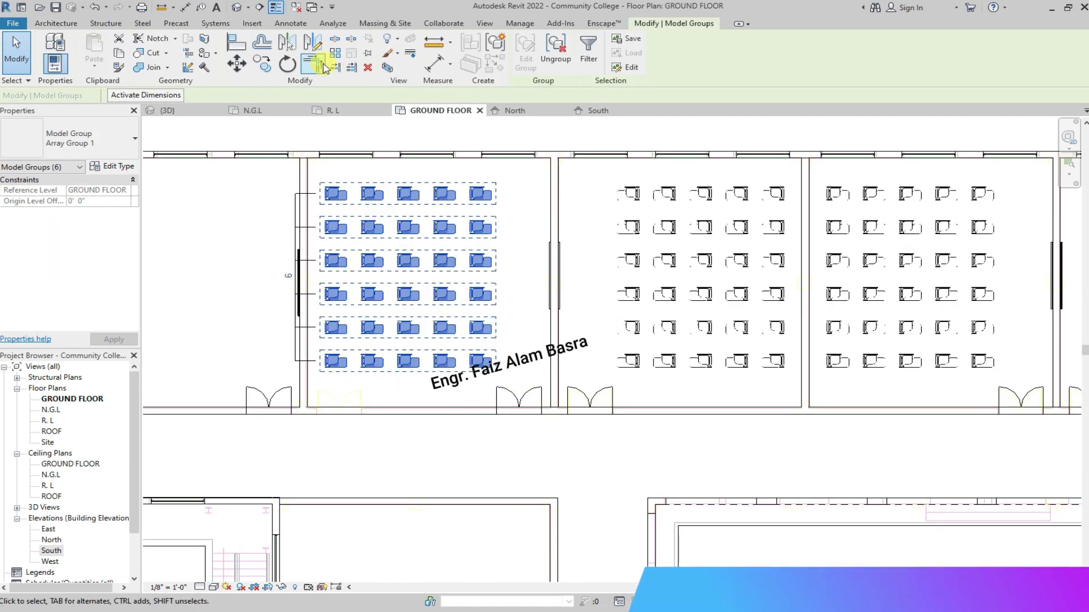
scroll(549, 404, up, 8)
scroll(554, 400, up, 4)
Move the left classroom's chair group from the wall end to its new spot.
click(554, 400)
scroll(698, 389, down, 3)
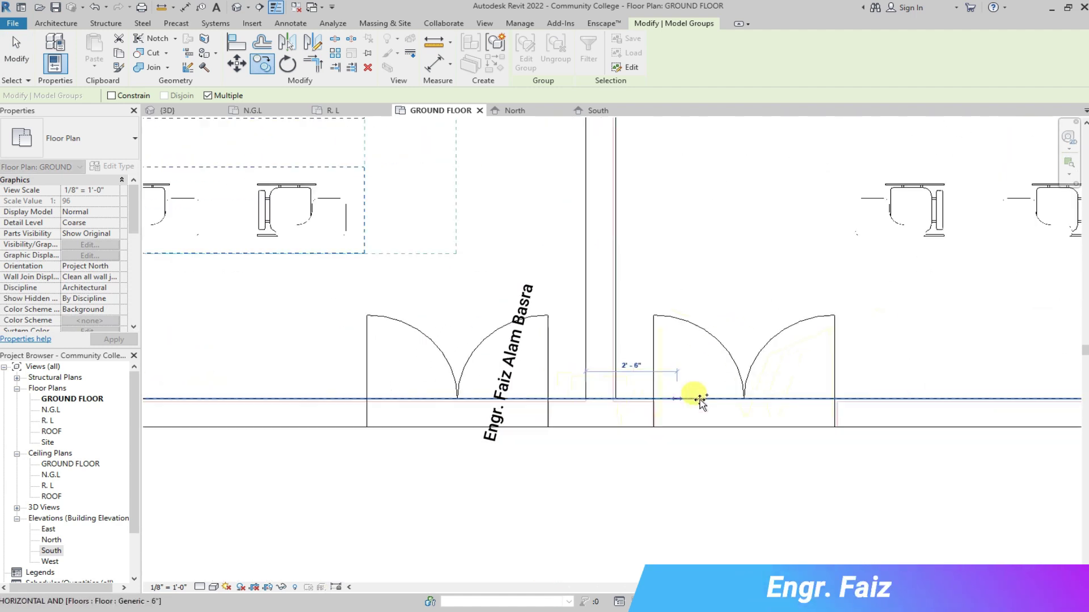
scroll(426, 420, down, 5)
scroll(295, 371, up, 8)
scroll(416, 421, down, 8)
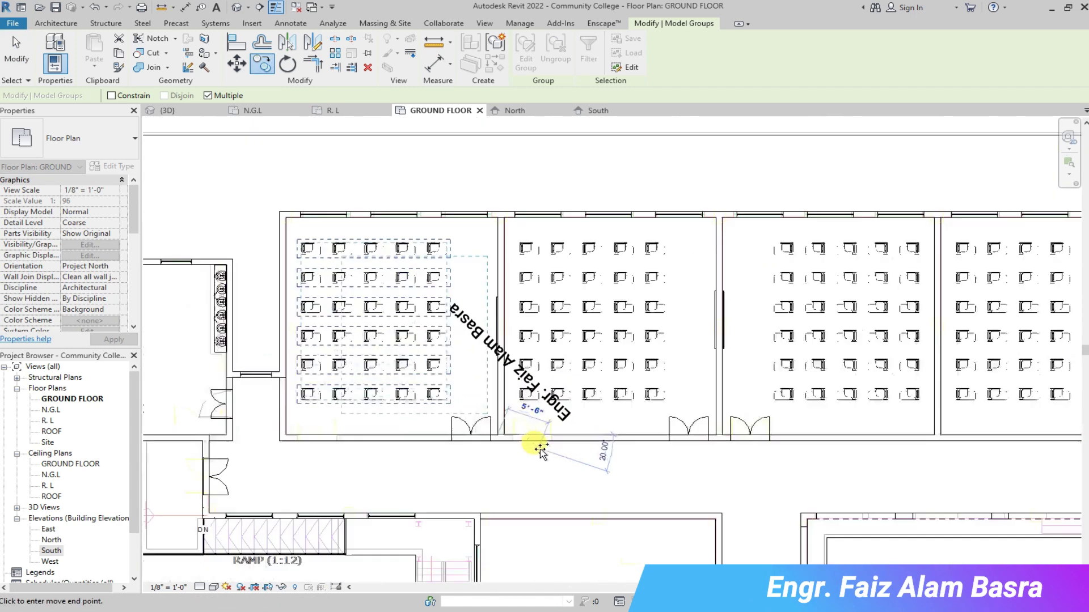
click(297, 365)
scroll(165, 345, down, 1)
scroll(165, 344, down, 3)
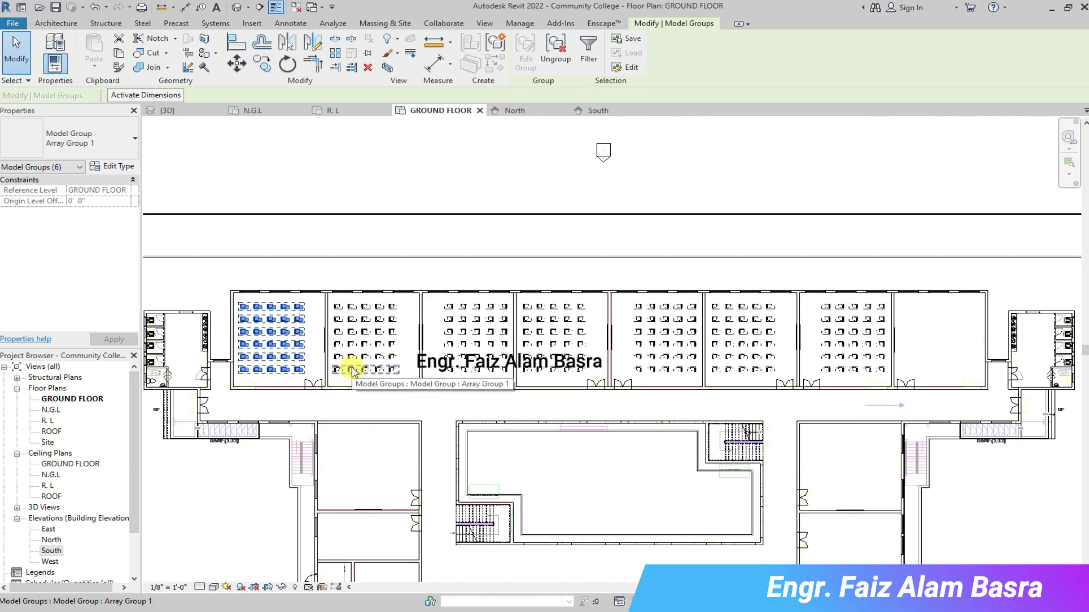
scroll(238, 294, up, 3)
scroll(216, 243, up, 3)
click(209, 234)
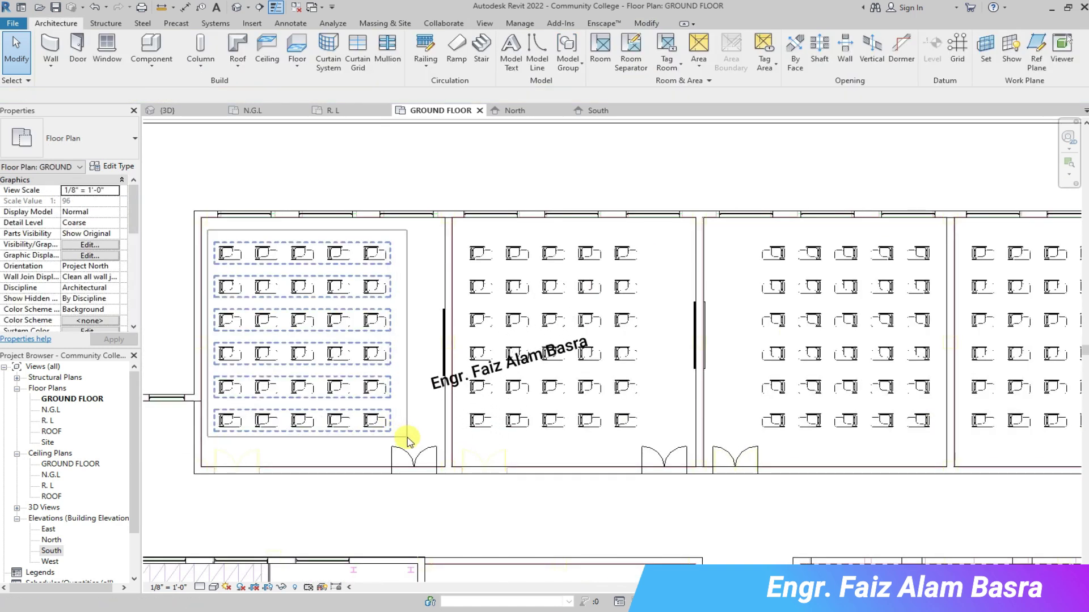
Mirror a copy of the first classroom's chair group into the next classroom, then show the 3D view.
click(408, 439)
key(m)
key(m)
scroll(207, 270, down, 2)
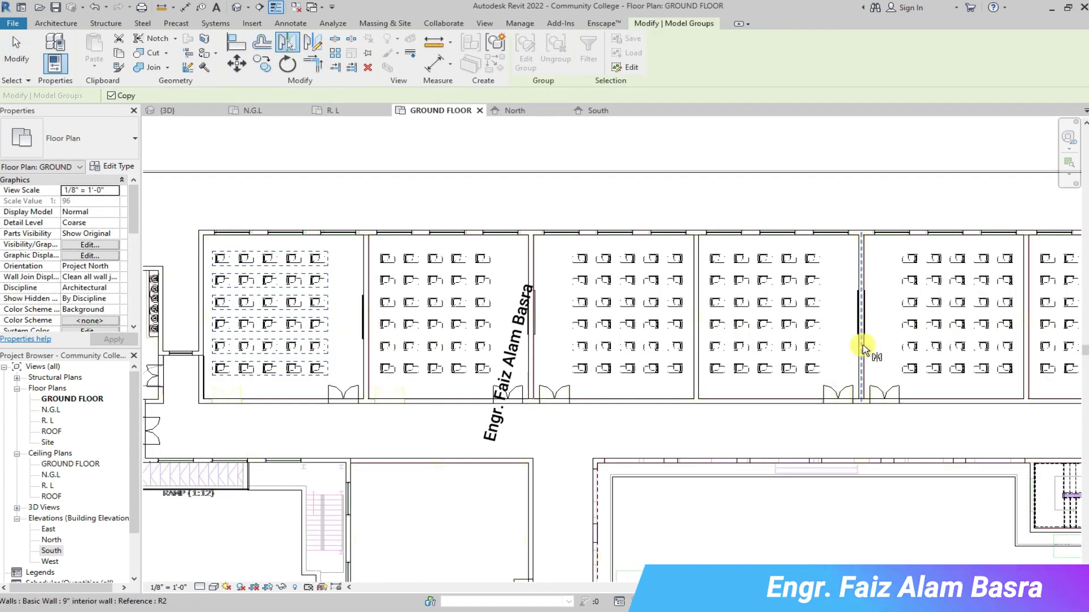
scroll(862, 344, up, 2)
click(772, 340)
scroll(680, 329, down, 3)
scroll(593, 311, down, 1)
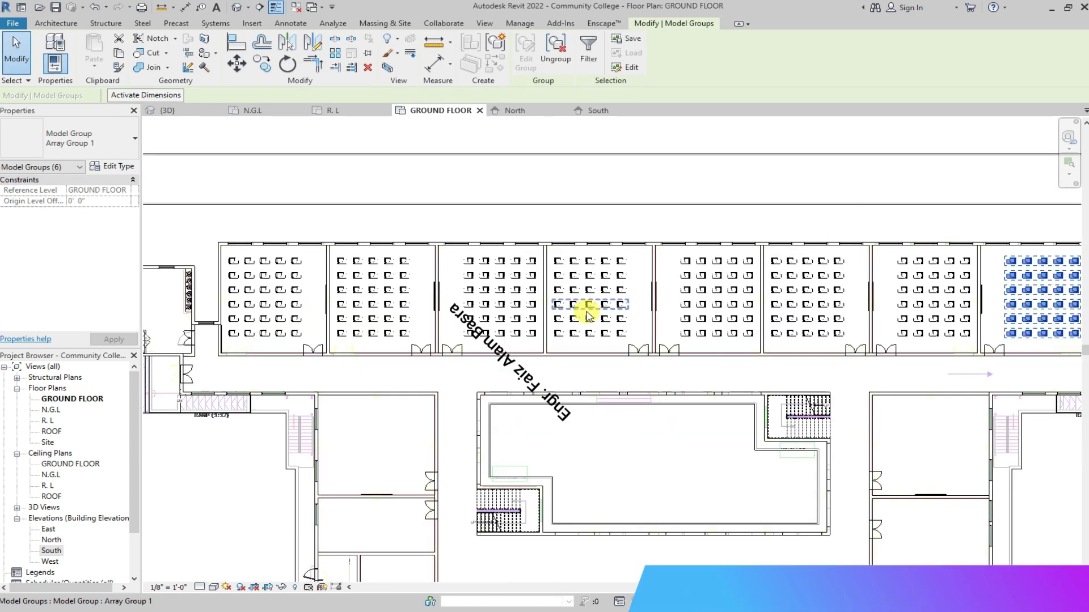
key(Escape)
click(170, 110)
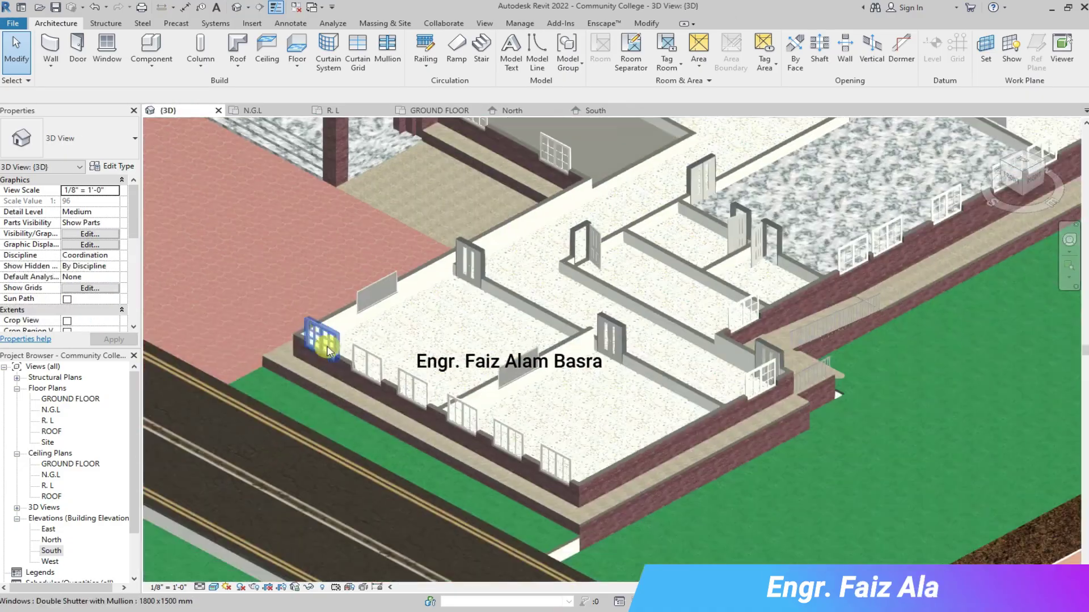
Zoom the ground floor plan to frame the furnished classroom row.
scroll(656, 165, down, 3)
scroll(637, 291, up, 4)
scroll(579, 442, up, 2)
scroll(578, 442, down, 2)
scroll(510, 351, down, 2)
scroll(624, 375, down, 2)
scroll(433, 210, down, 1)
scroll(433, 210, up, 2)
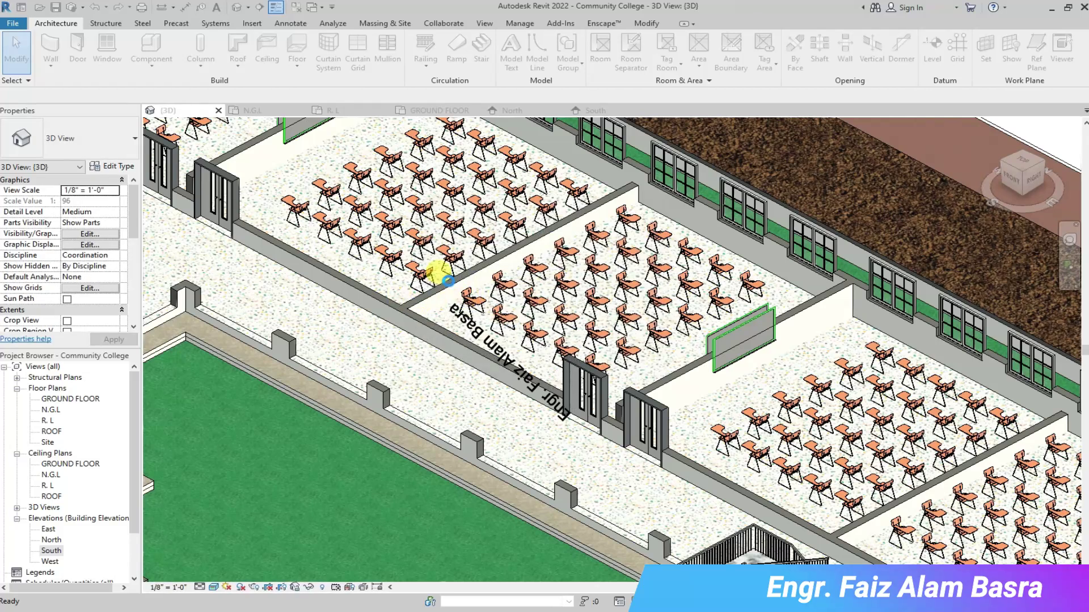
scroll(448, 280, up, 3)
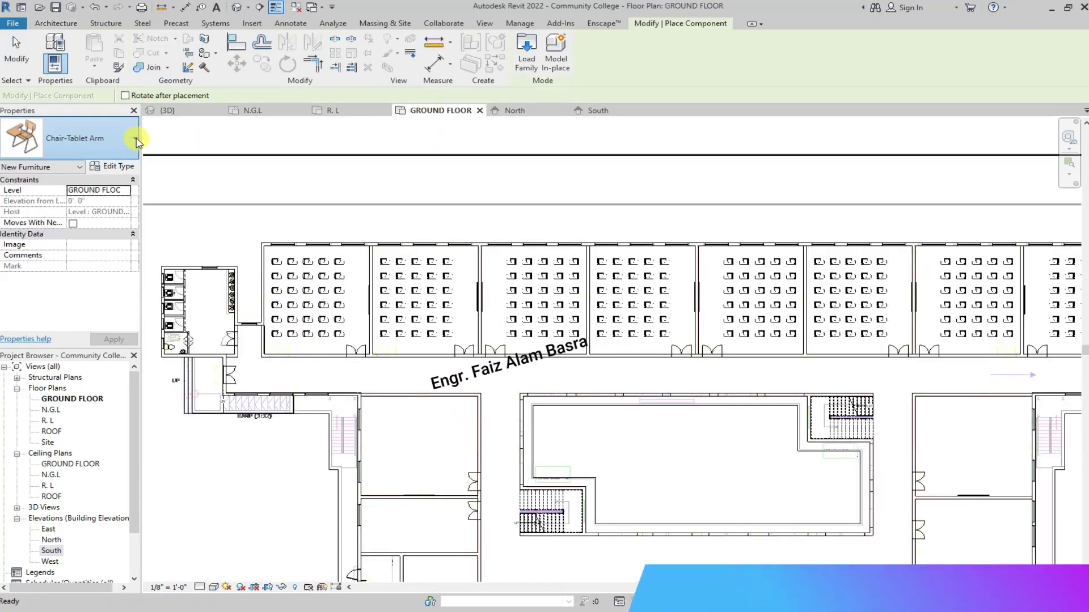
Choose the Lectern type and place one at the front of the classroom.
click(136, 139)
scroll(82, 247, up, 2)
scroll(81, 244, down, 4)
scroll(78, 258, down, 3)
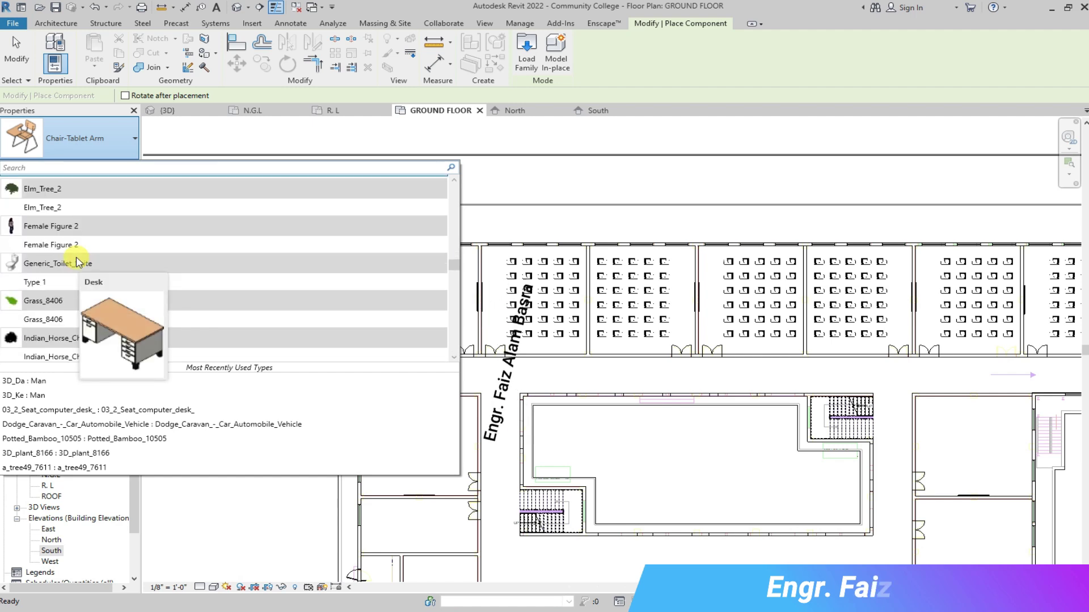
scroll(77, 258, down, 3)
click(78, 351)
scroll(527, 278, up, 5)
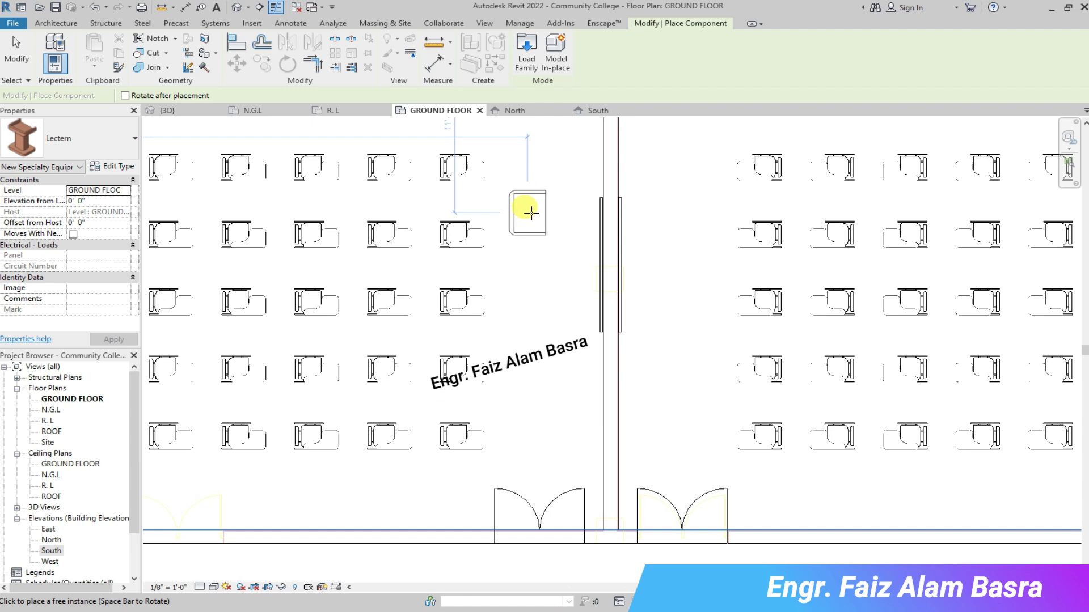
key(Escape)
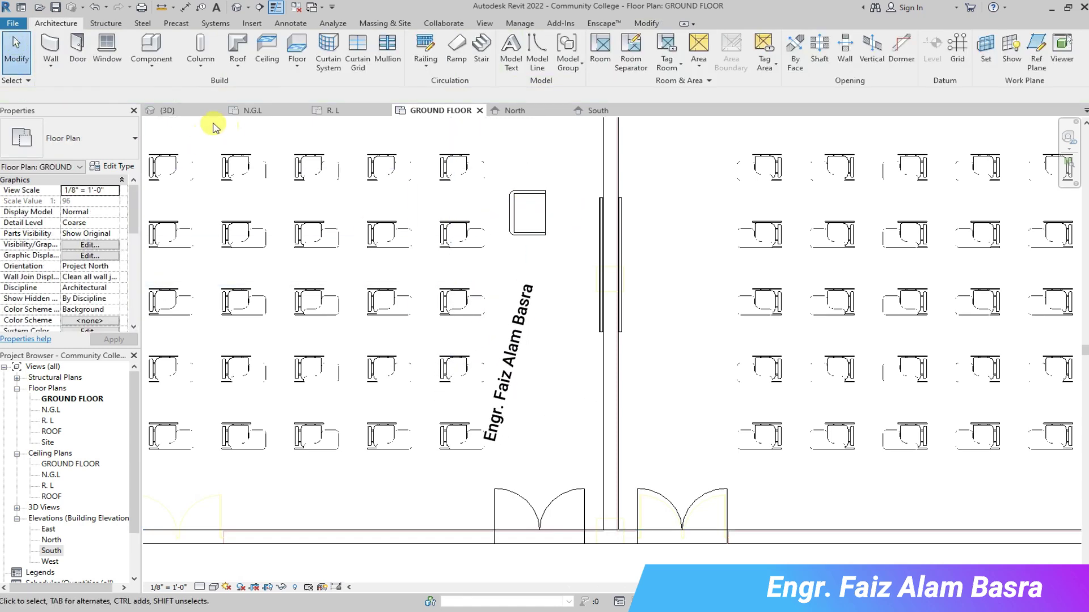
Check the lectern in the 3D view, then return to the ground floor plan.
click(167, 110)
scroll(644, 418, down, 2)
scroll(652, 430, up, 1)
scroll(651, 431, up, 3)
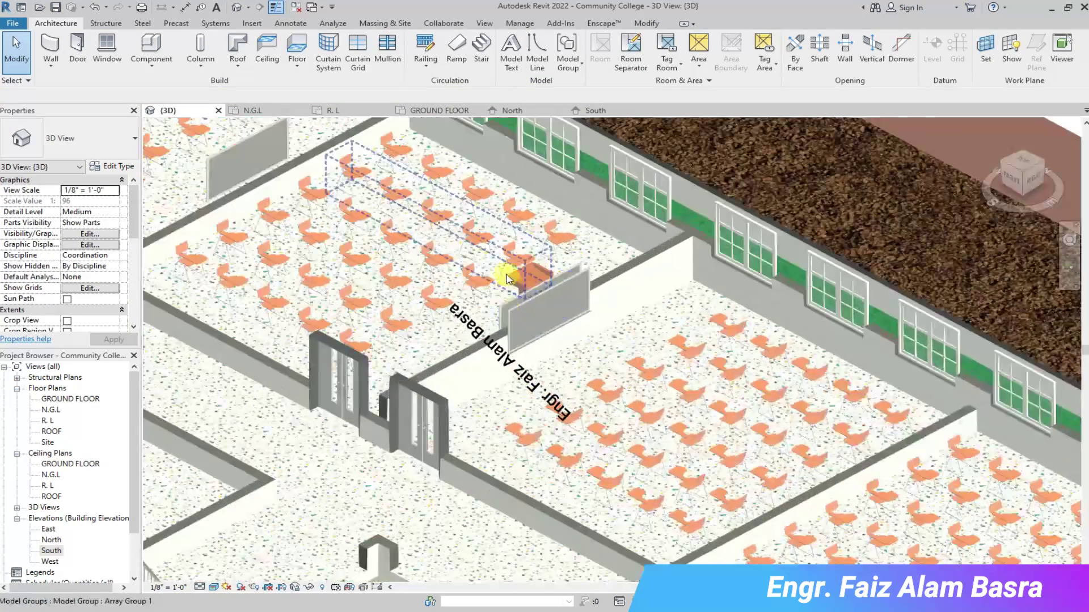
scroll(511, 276, up, 1)
click(439, 110)
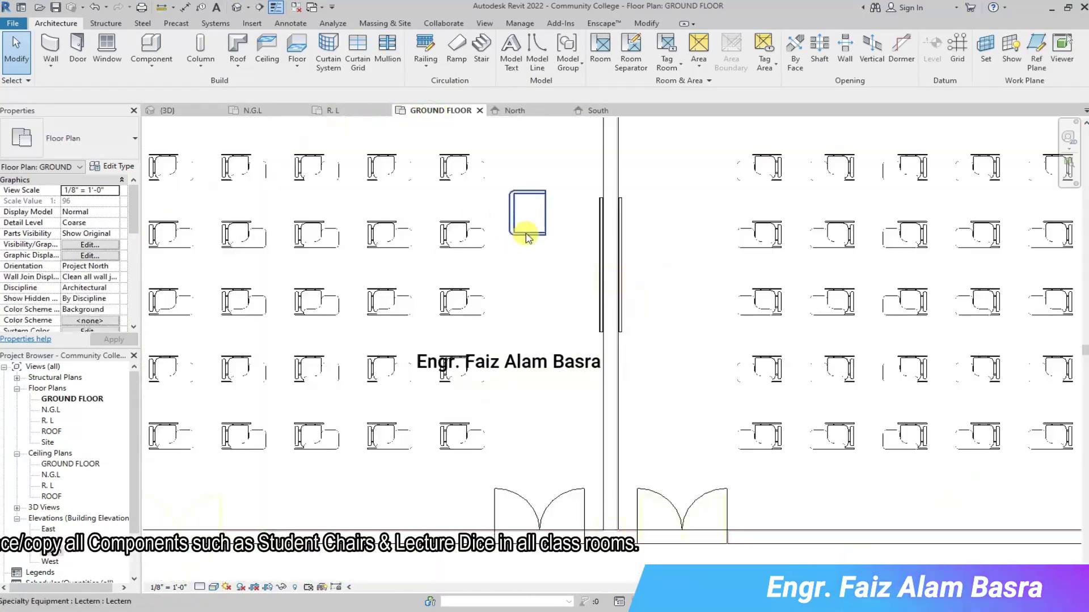
Mirror a copy of the lectern across the dividing wall into the next classroom.
click(528, 212)
click(288, 42)
click(601, 218)
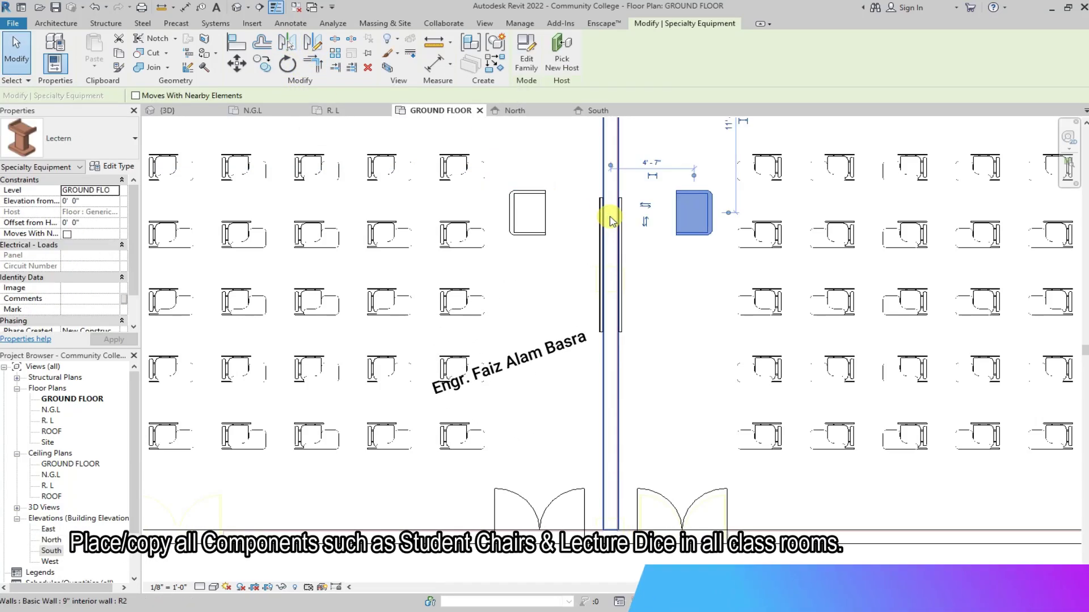
scroll(566, 224, down, 2)
scroll(533, 181, up, 2)
key(Escape)
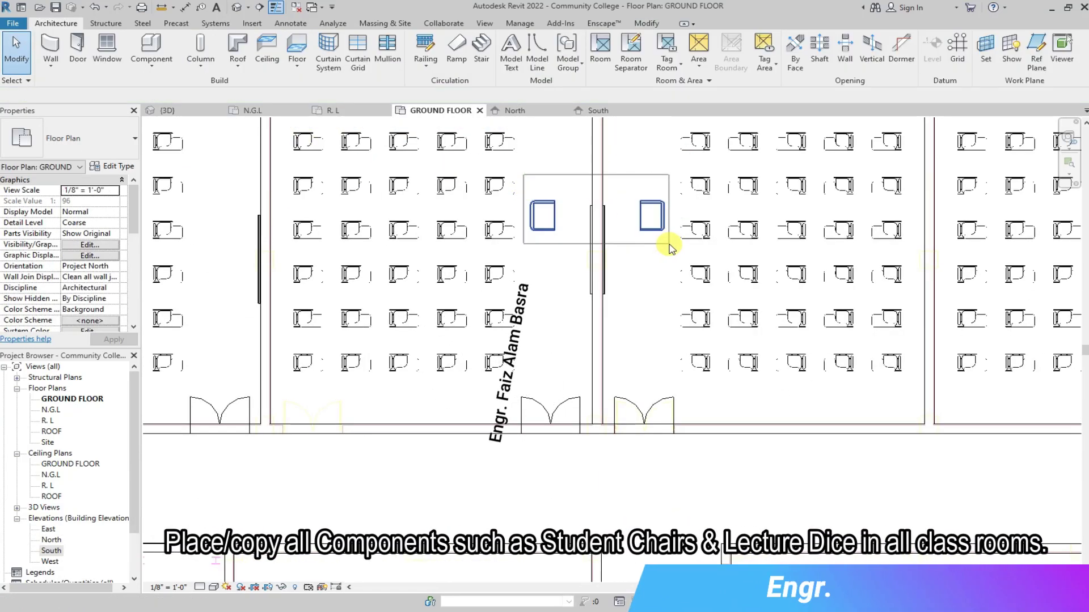
Select both lecterns to review their placement, then clear the selection.
drag(527, 173, 689, 246)
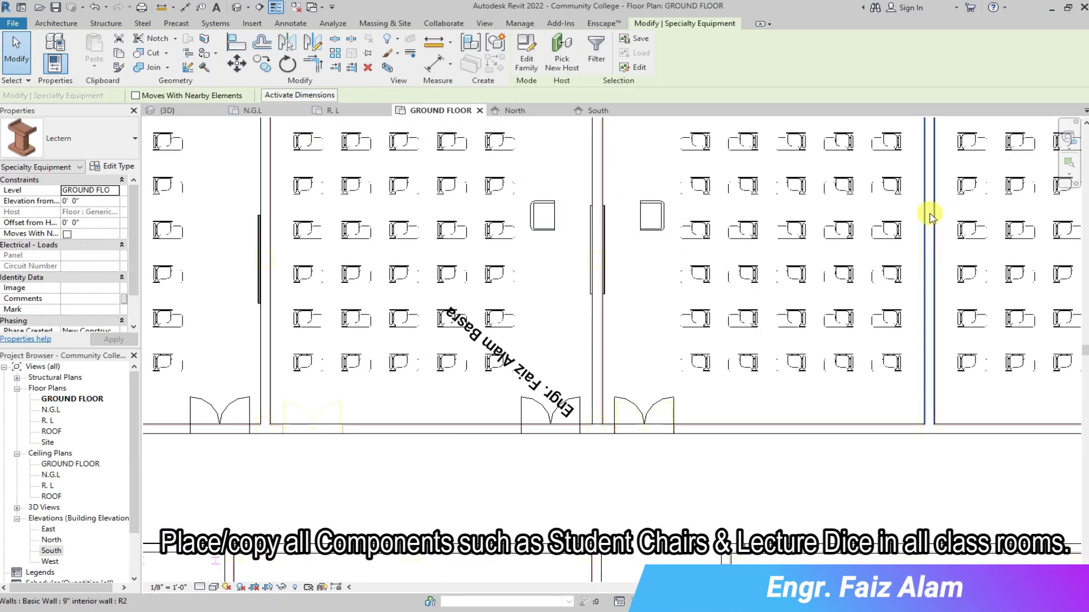
scroll(366, 214, down, 2)
scroll(644, 170, down, 2)
scroll(697, 222, up, 2)
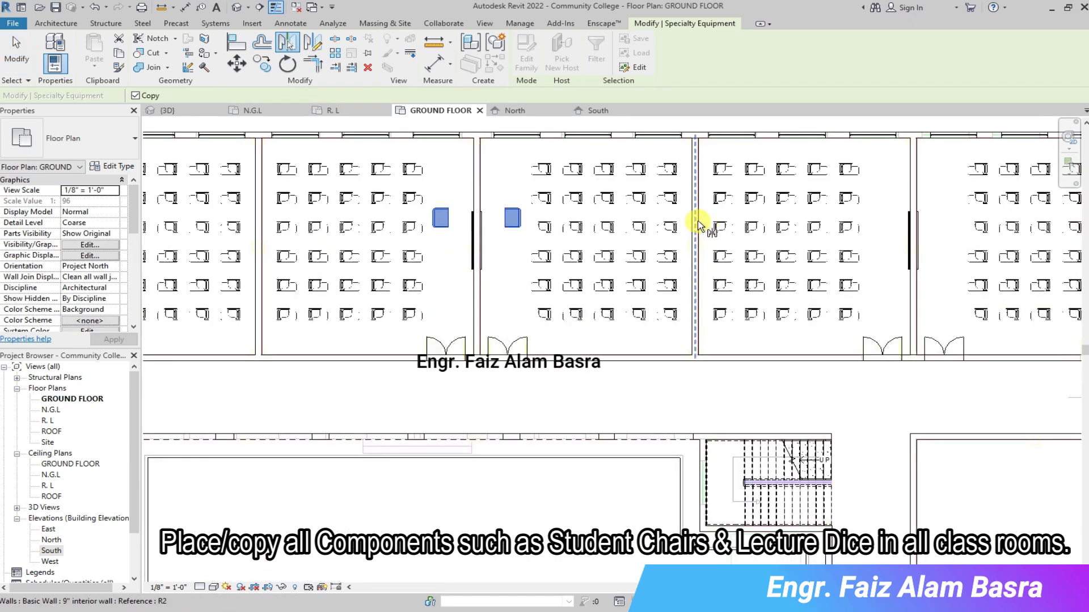
scroll(732, 253, down, 3)
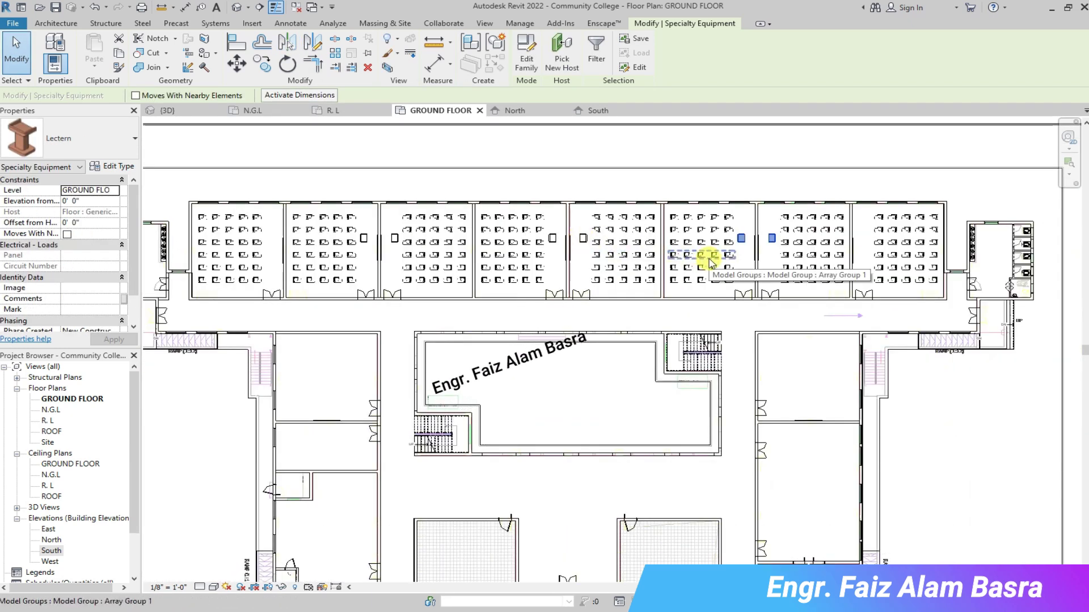
key(Escape)
scroll(788, 241, up, 3)
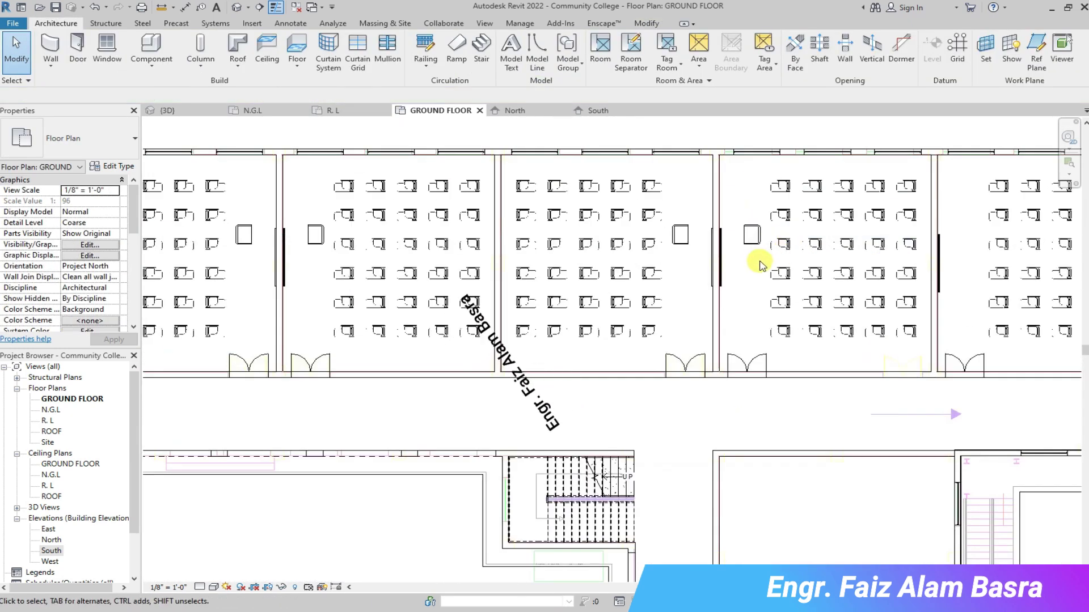
Copy a lectern into the remaining neighbouring classrooms.
click(753, 234)
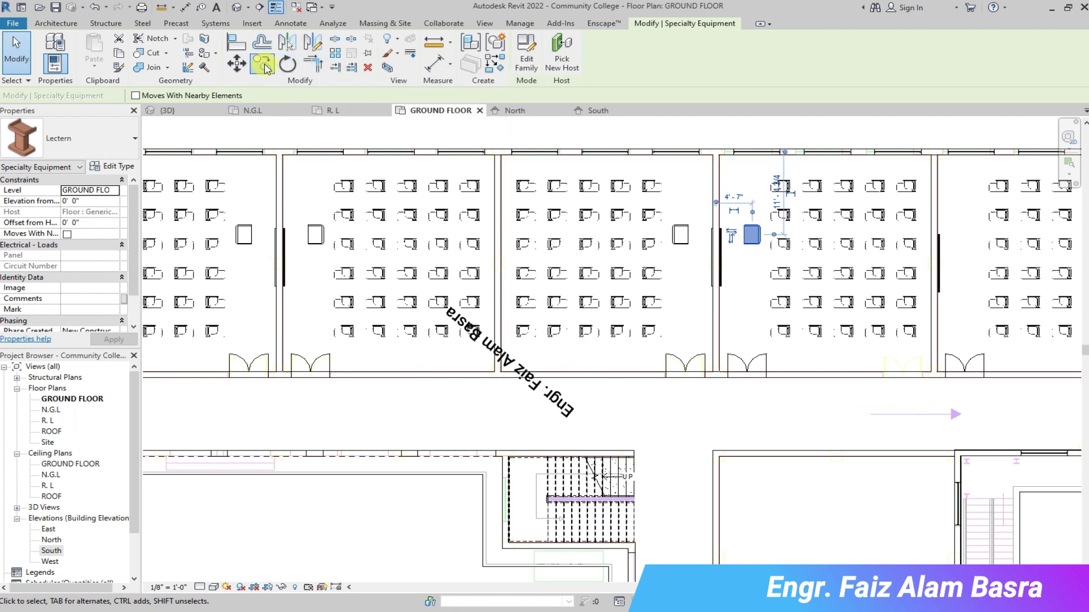
click(263, 63)
scroll(948, 369, down, 2)
scroll(1038, 348, up, 3)
scroll(988, 347, up, 2)
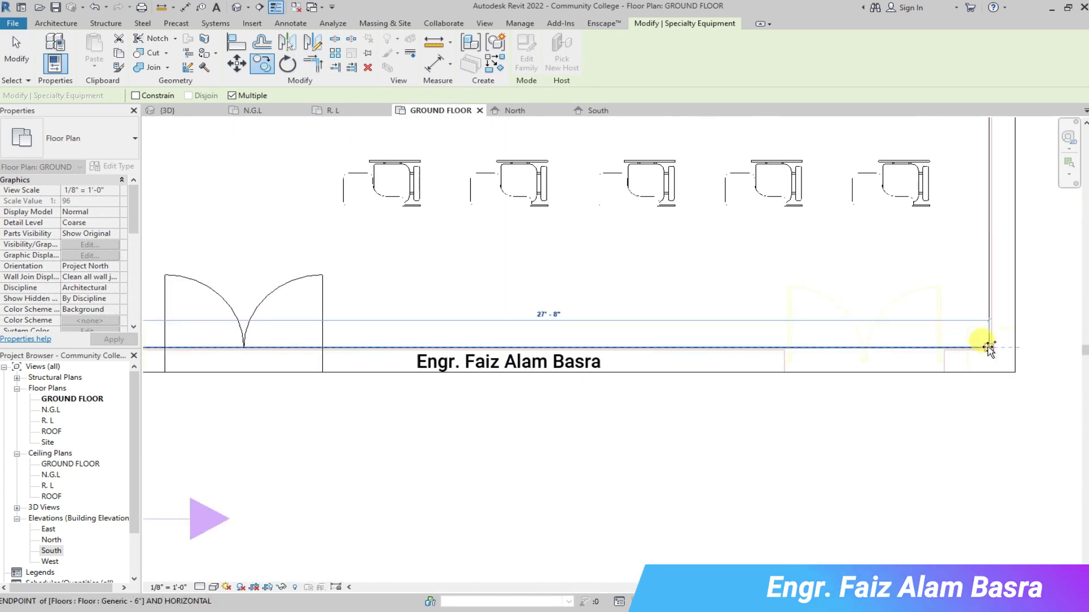
scroll(988, 347, down, 3)
key(Escape)
scroll(1015, 368, down, 3)
scroll(996, 348, down, 1)
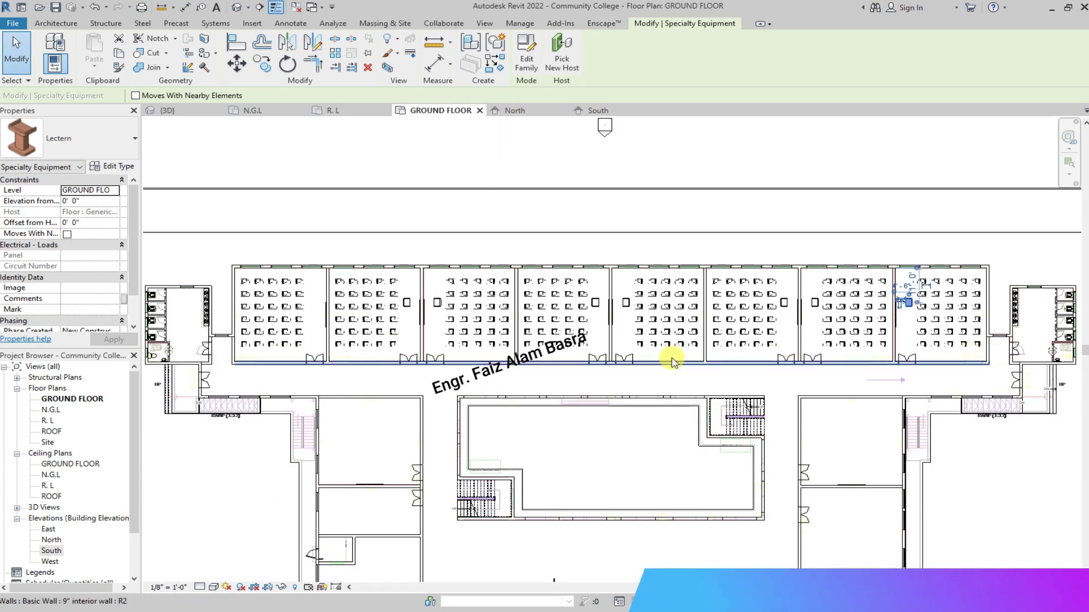
scroll(672, 363, up, 2)
scroll(680, 317, down, 2)
scroll(715, 227, down, 1)
key(Escape)
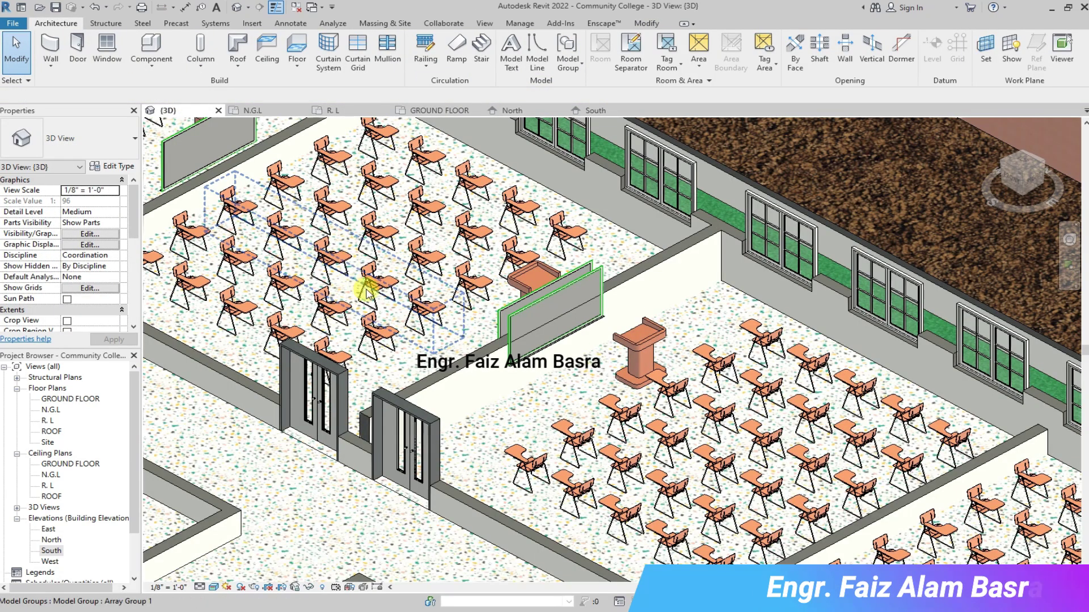
Zoom out and around the furnished building in the 3D view.
scroll(390, 305, down, 2)
scroll(479, 317, down, 3)
scroll(567, 324, down, 3)
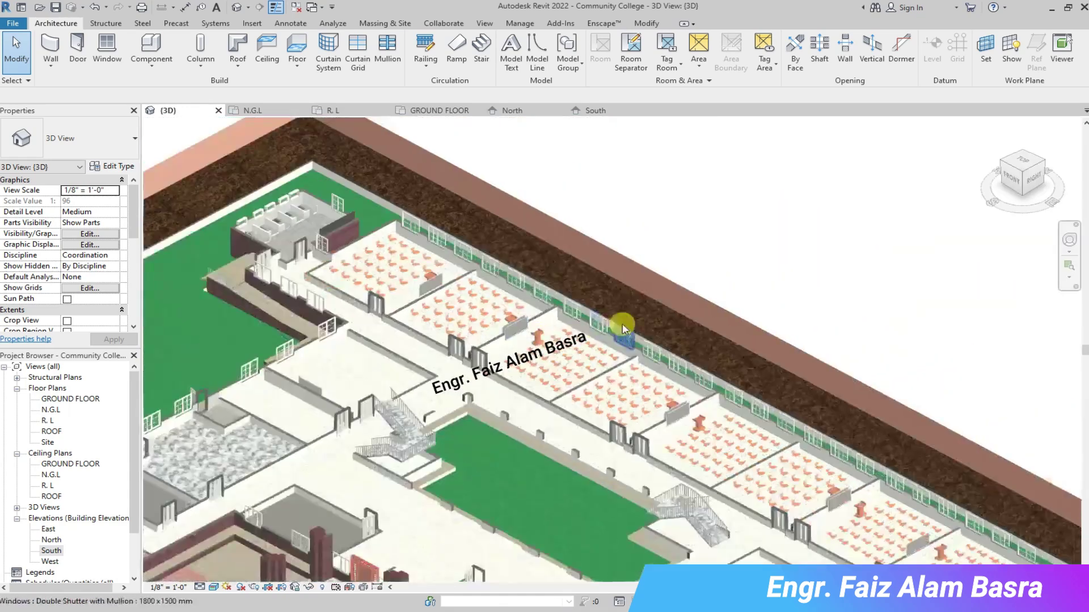
scroll(624, 318, down, 2)
scroll(686, 431, down, 2)
scroll(724, 437, down, 3)
scroll(612, 388, up, 5)
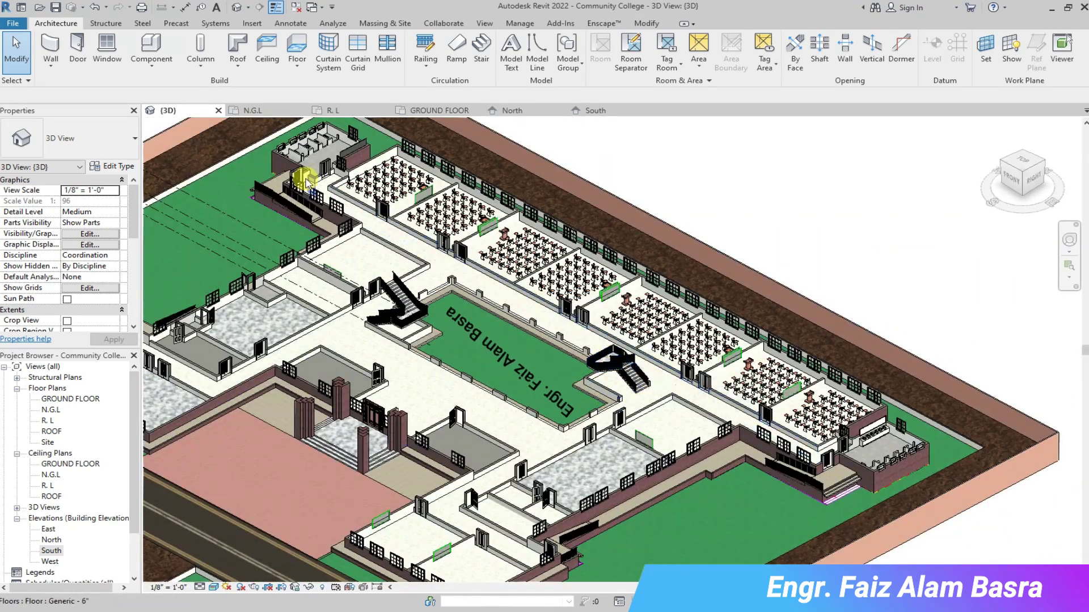
Return to the GROUND FLOOR plan and zoom over the furnished classrooms.
key(ctrl+Tab)
scroll(486, 214, down, 2)
scroll(808, 354, up, 4)
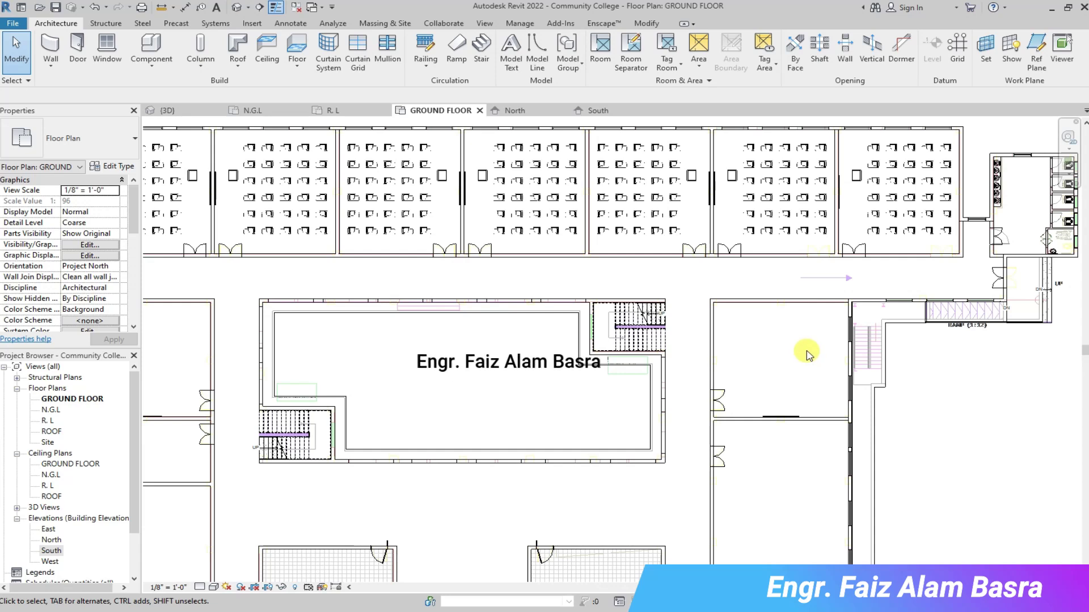
scroll(802, 367, up, 1)
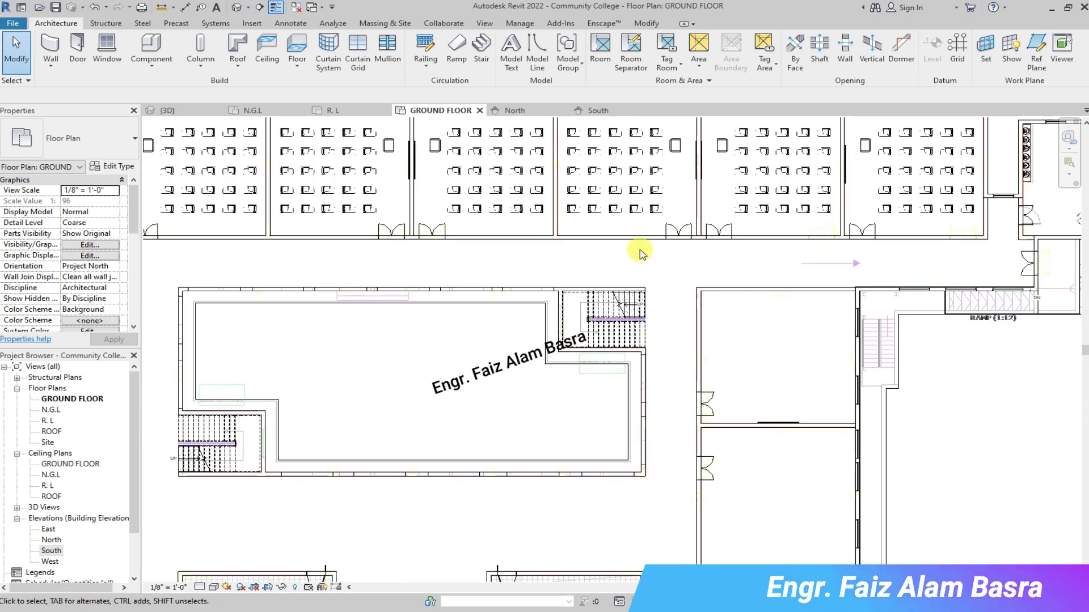
scroll(564, 167, down, 2)
scroll(772, 205, up, 2)
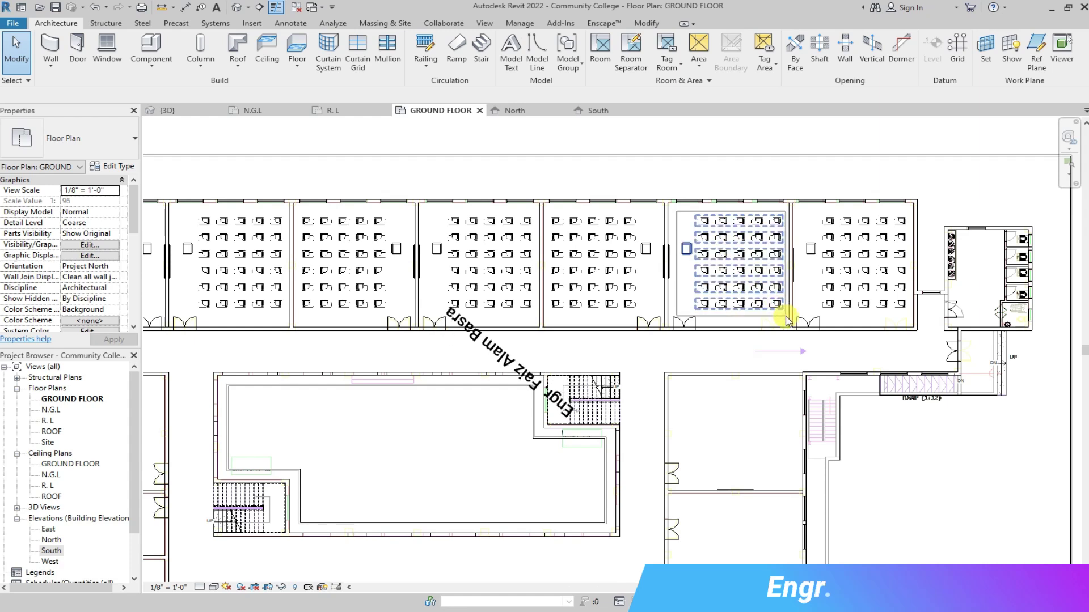
Copy one classroom's chairs and lectern into the lower room with CO.
drag(787, 320, 785, 317)
key(c)
key(o)
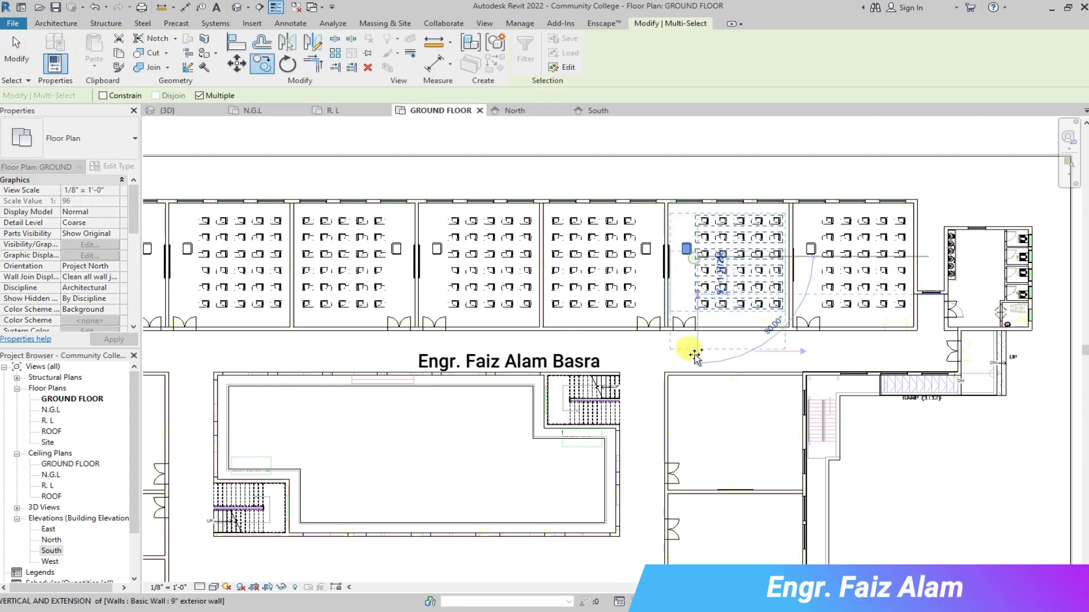
click(709, 426)
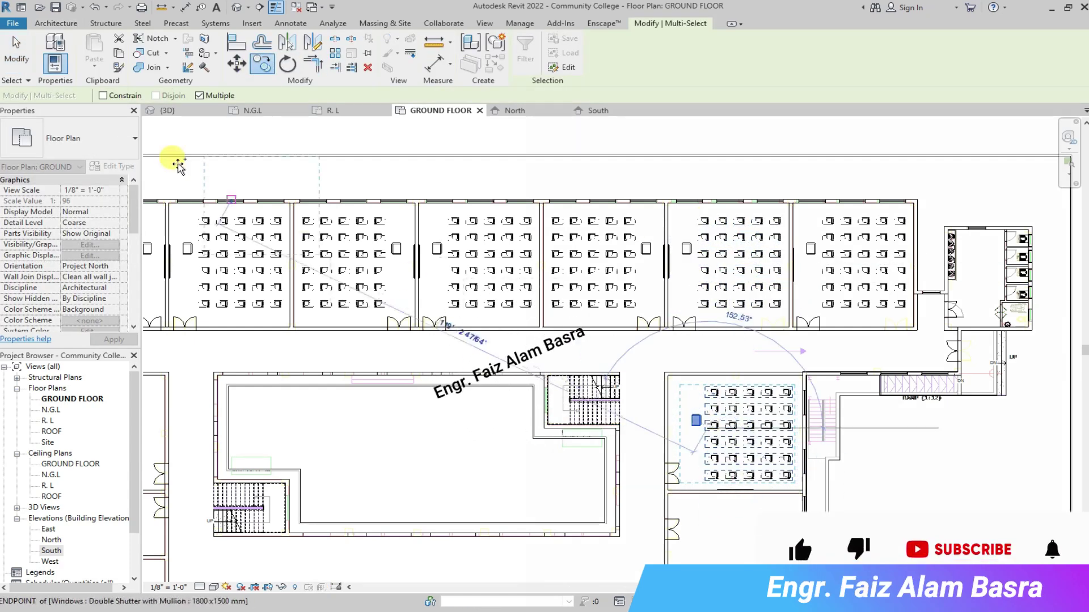
key(Escape)
key(Escape)
scroll(811, 492, up, 3)
Rotate the copied chairs and desk 90° to face the room.
drag(782, 485, 785, 487)
key(r)
key(o)
click(788, 359)
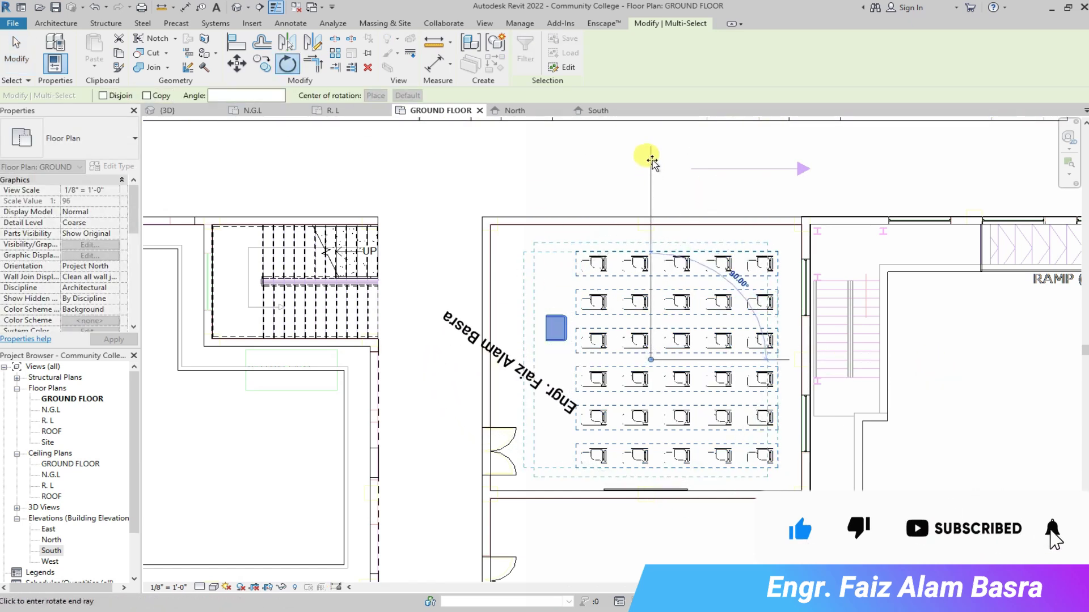
click(652, 162)
scroll(664, 375, up, 2)
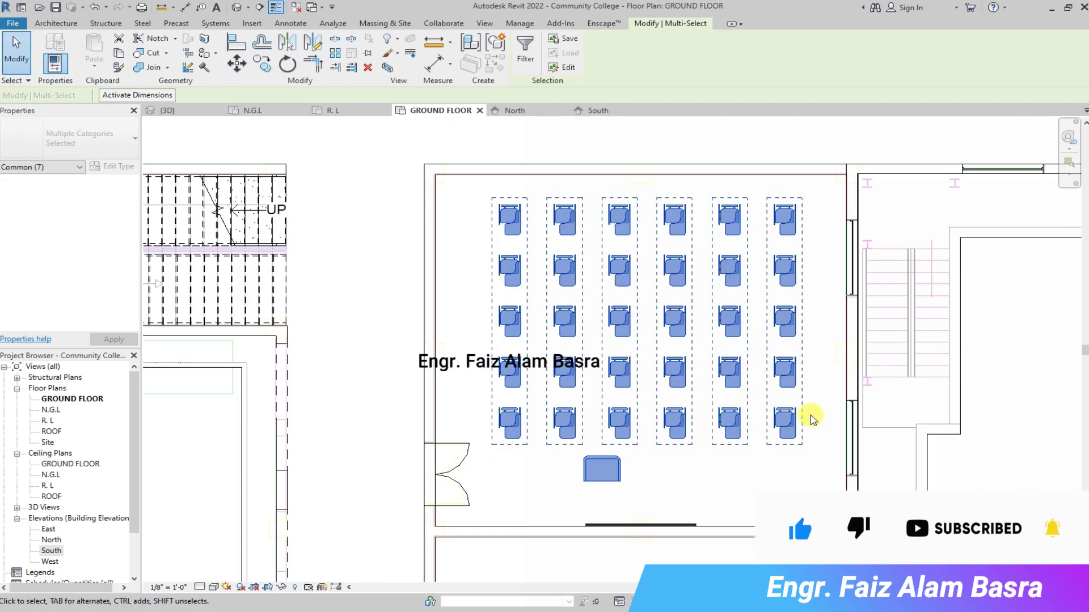
scroll(639, 436, up, 2)
scroll(645, 437, down, 2)
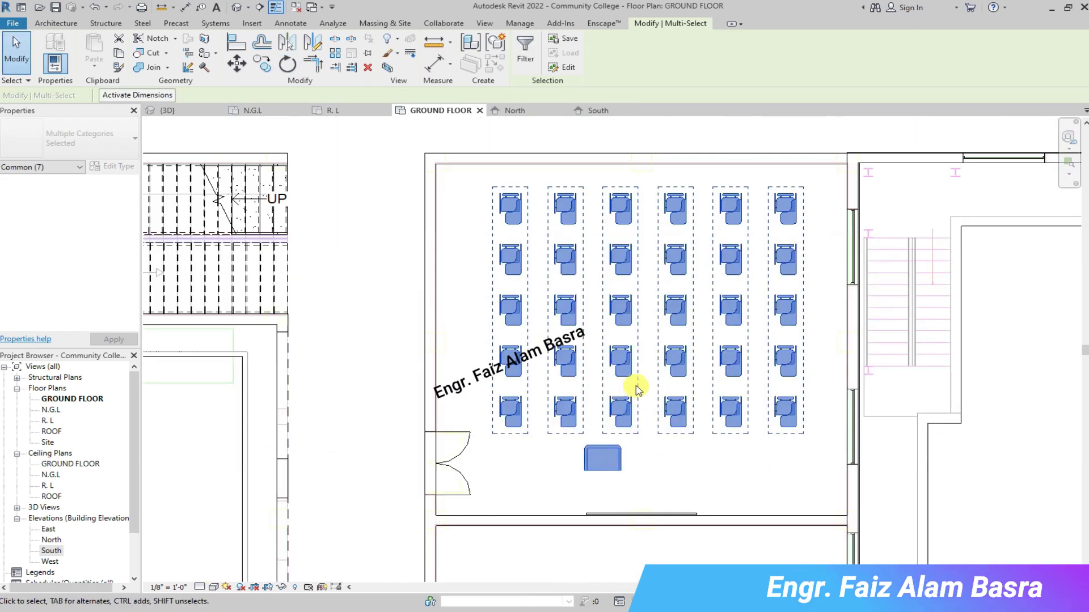
Make a mirrored copy of the room's chairs and desk, then undo it.
click(684, 454)
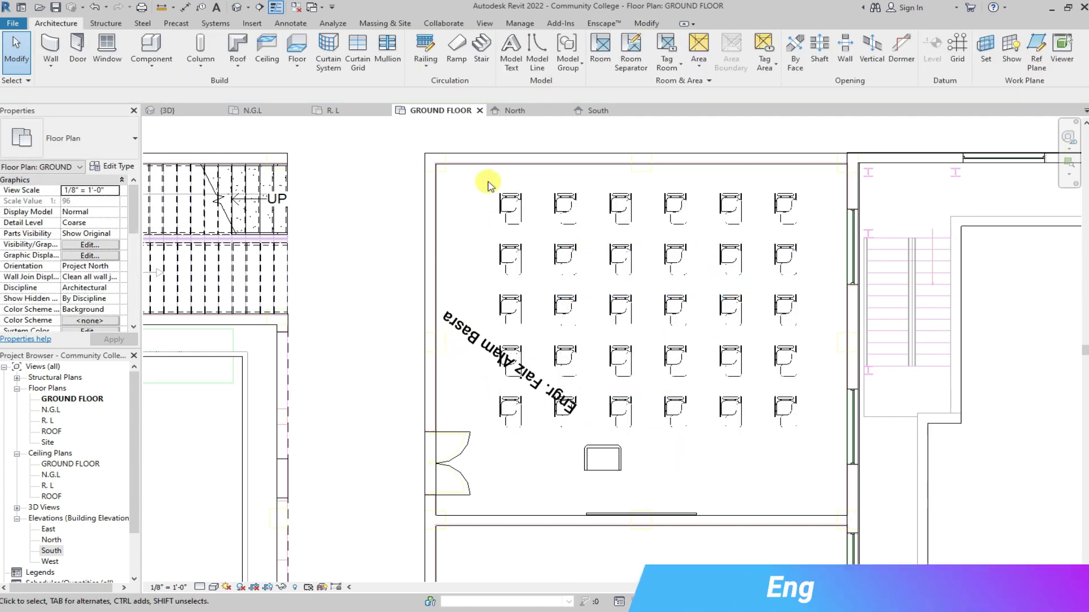
scroll(607, 405, down, 1)
drag(762, 408, 772, 469)
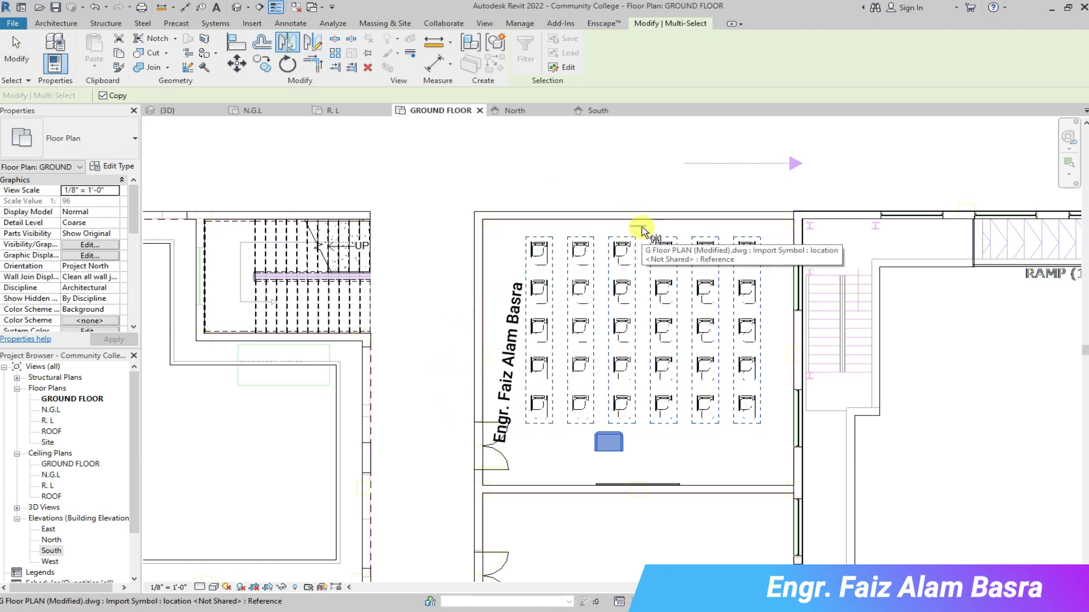
click(622, 419)
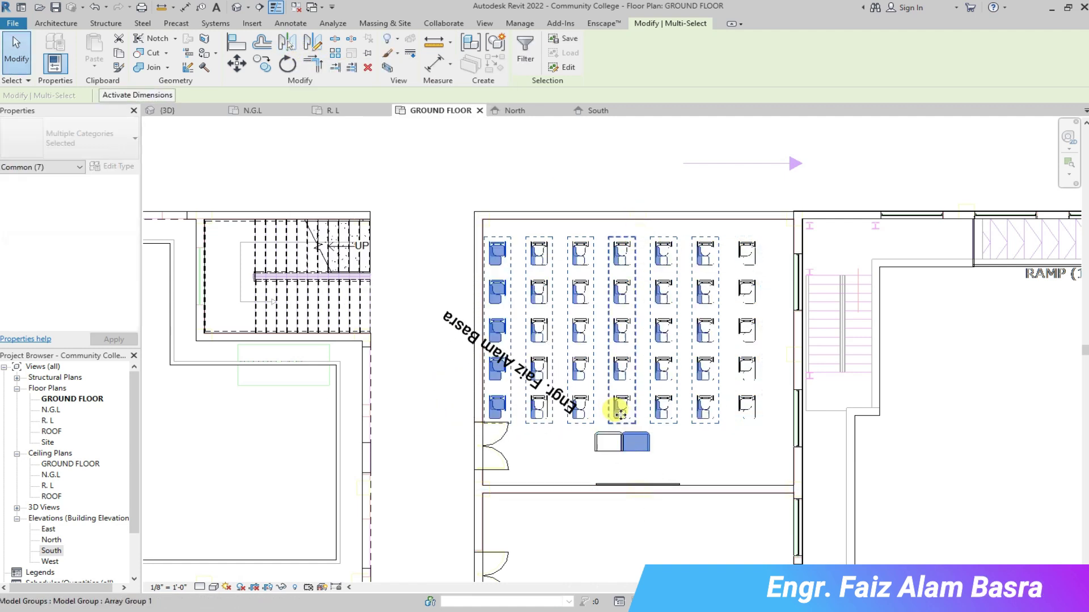
click(94, 13)
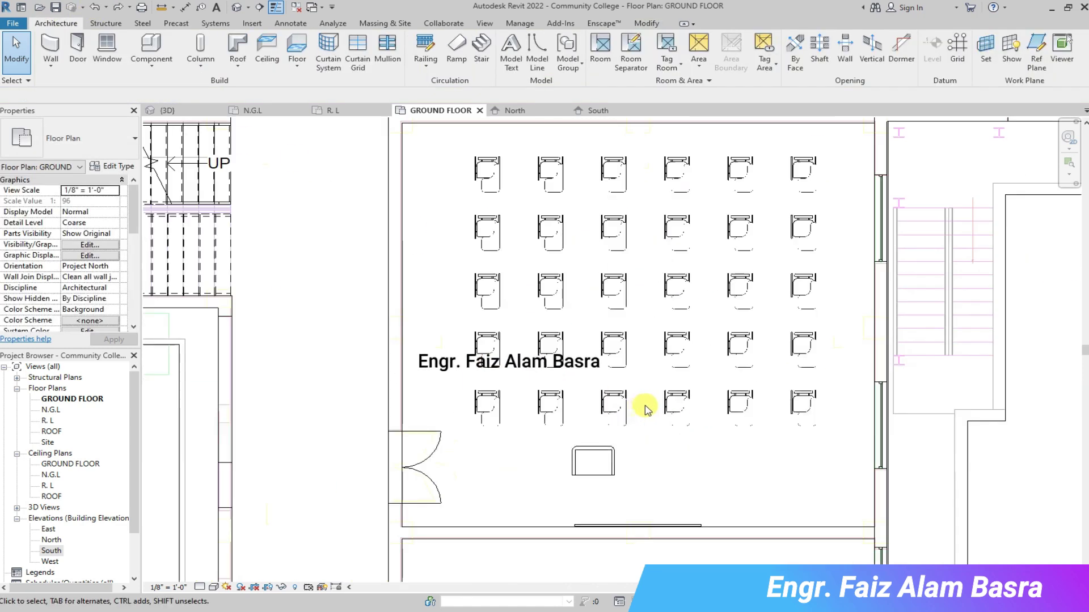
Switch to the 3D view of the college.
scroll(625, 455, up, 3)
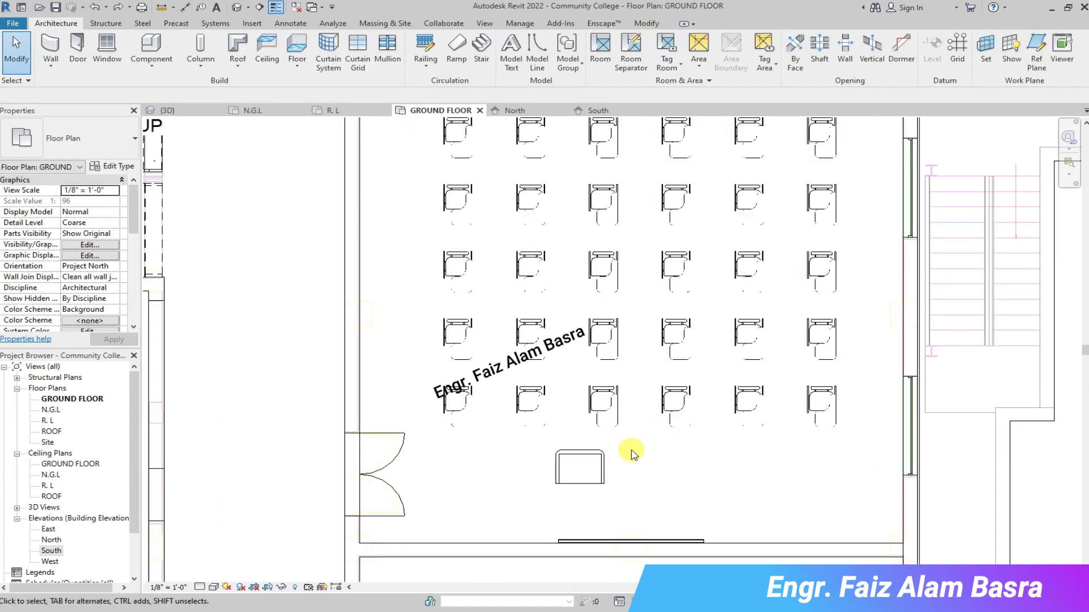
scroll(629, 421, down, 2)
click(165, 110)
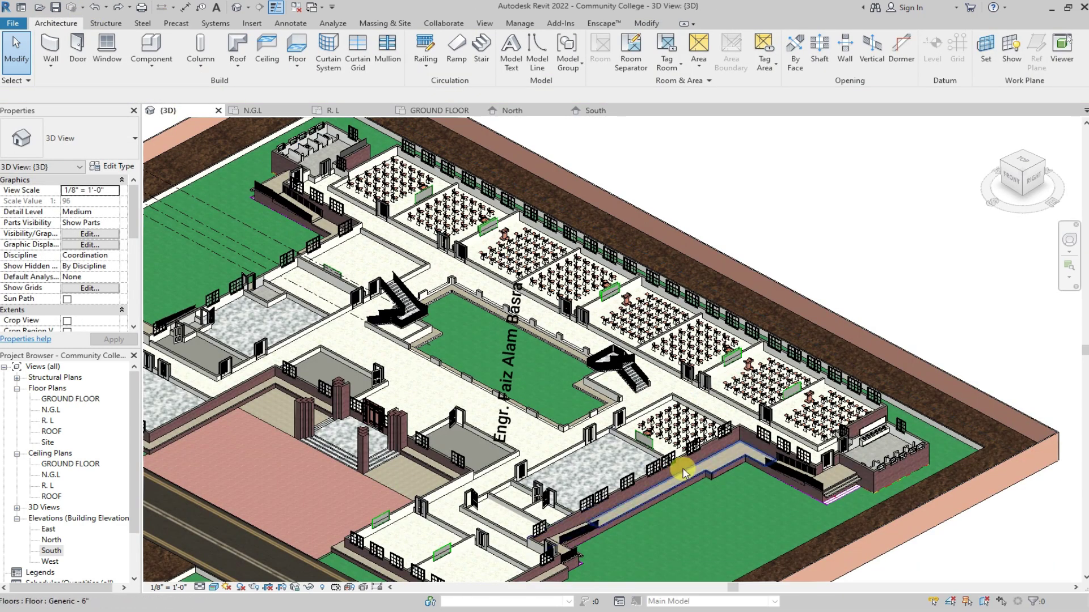
On the GROUND FLOOR plan, drag the classroom lectern to a new spot and deselect it.
scroll(627, 436, up, 3)
scroll(640, 397, up, 2)
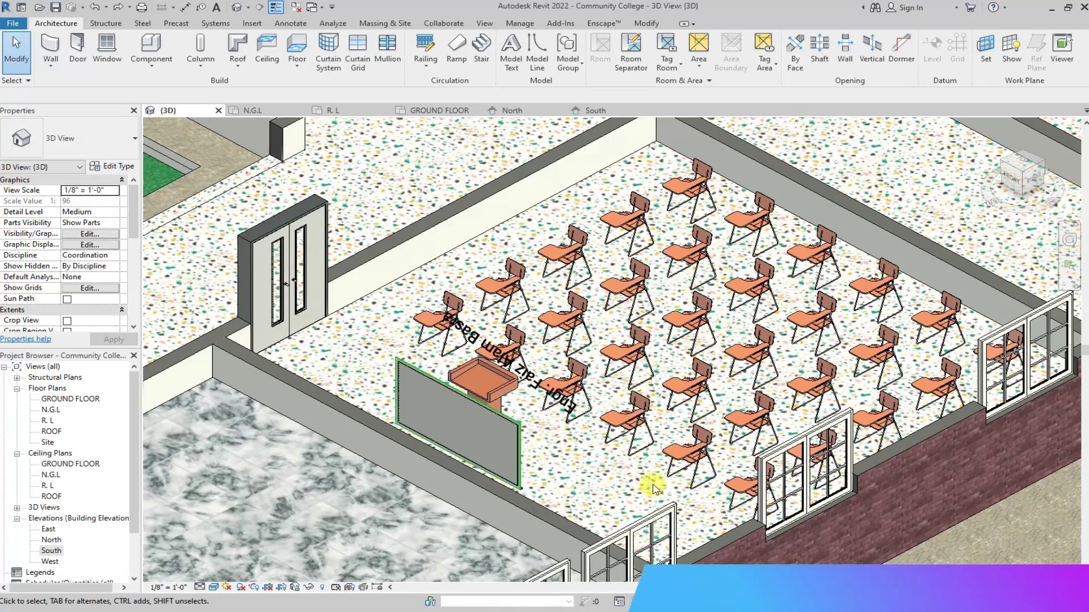
click(440, 110)
drag(594, 448, 688, 454)
click(730, 478)
scroll(542, 210, up, 3)
scroll(542, 211, down, 1)
scroll(546, 165, down, 2)
scroll(578, 219, down, 3)
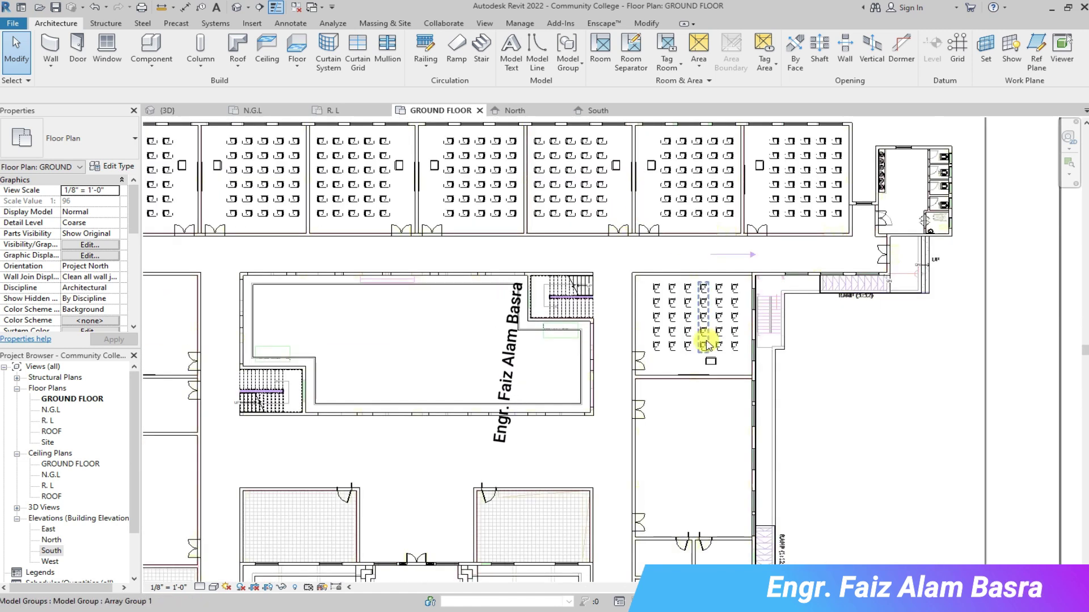
Mirror the classroom's chair rows and desk across a picked axis into the room beside the stairs.
scroll(714, 351, up, 4)
scroll(729, 357, up, 1)
scroll(724, 360, down, 4)
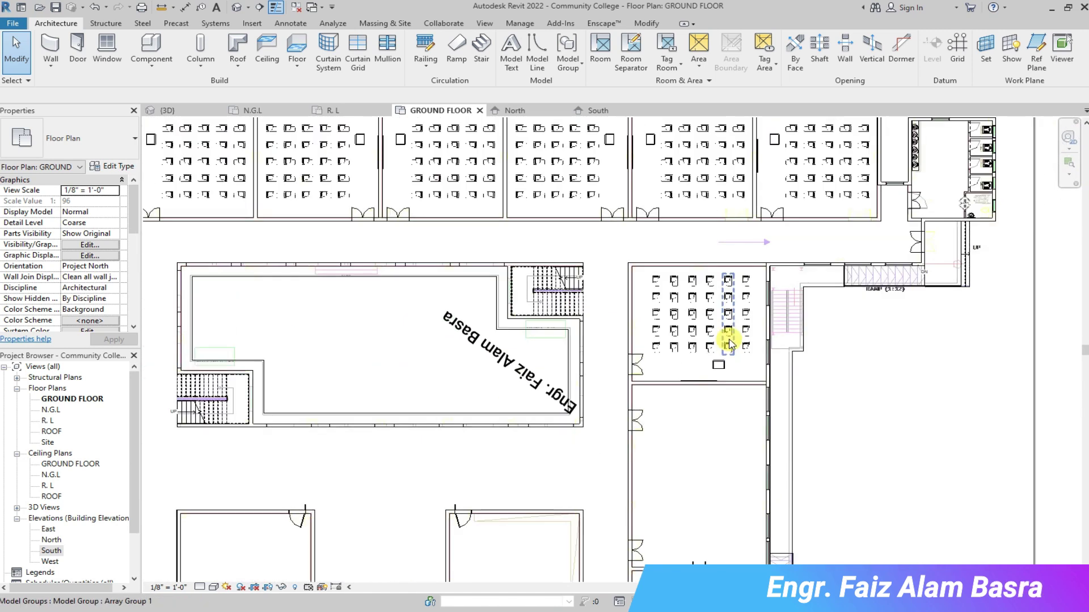
scroll(726, 338, down, 1)
scroll(682, 348, up, 3)
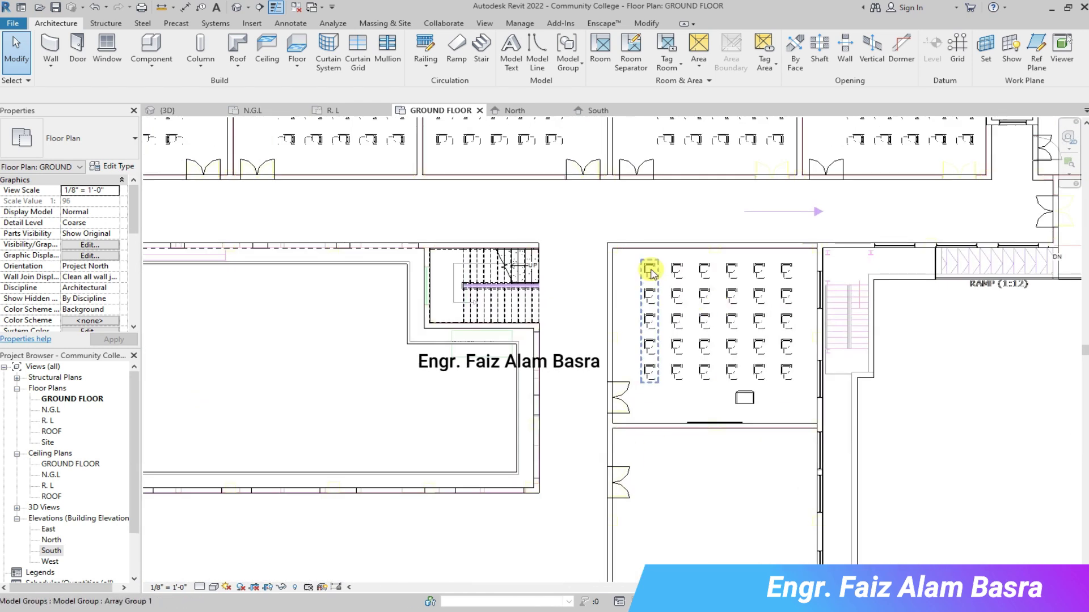
drag(769, 350, 834, 403)
key(m)
key(m)
scroll(855, 389, down, 3)
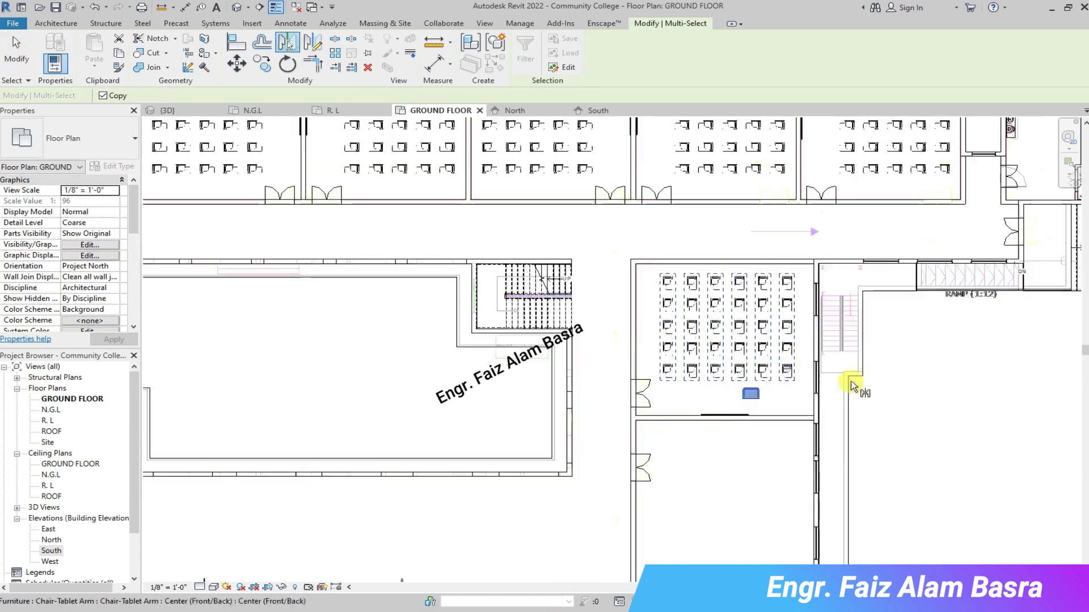
scroll(413, 204, up, 3)
click(467, 235)
scroll(768, 309, down, 3)
scroll(363, 363, up, 3)
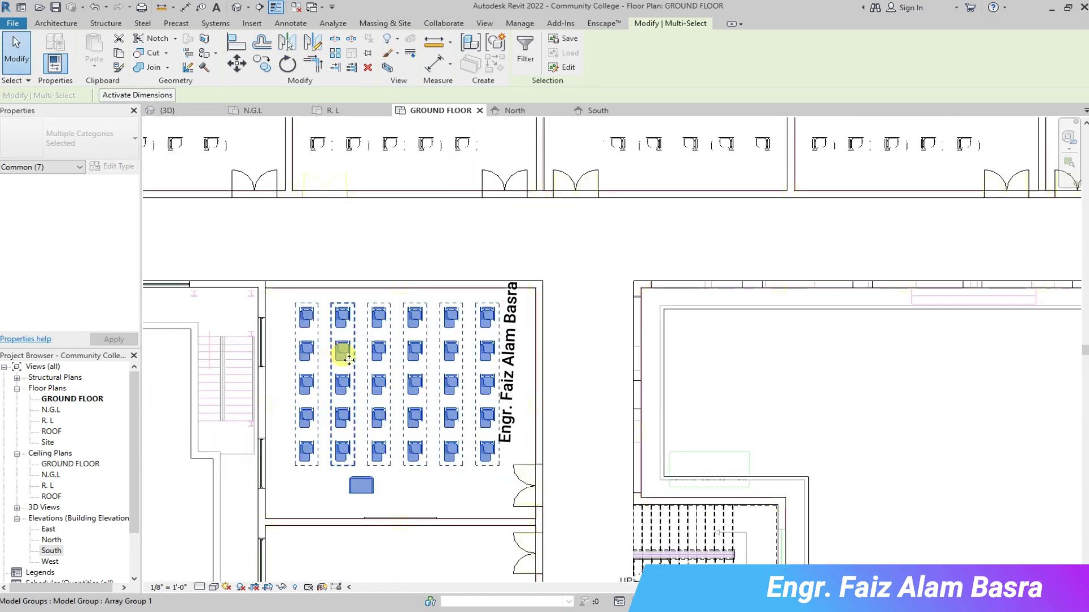
key(Escape)
scroll(352, 465, up, 2)
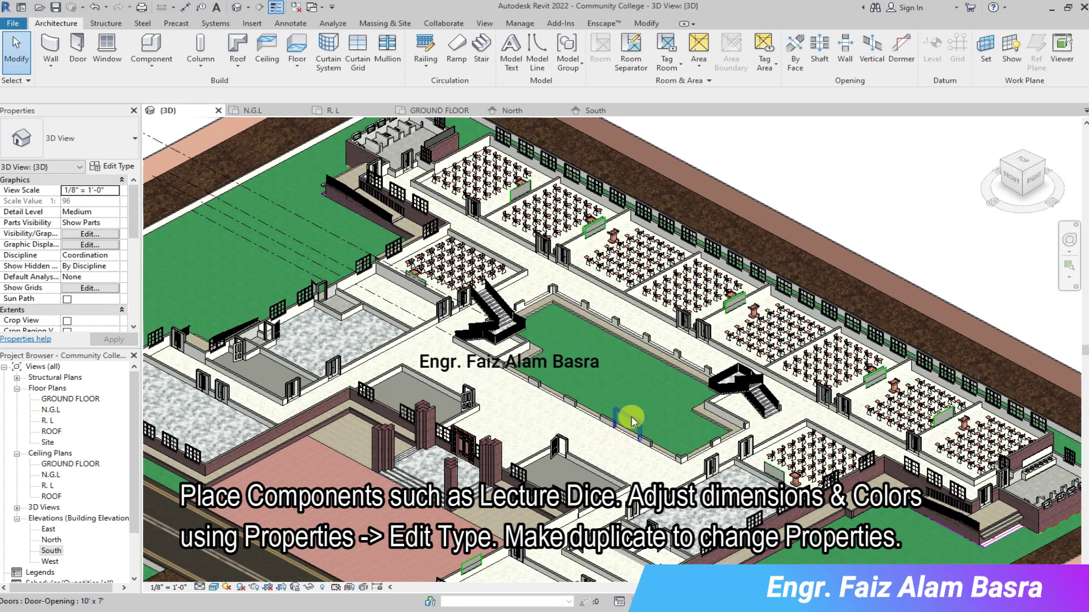
Orbit the 3D model to view the building from another side.
scroll(652, 454, up, 3)
scroll(702, 505, up, 2)
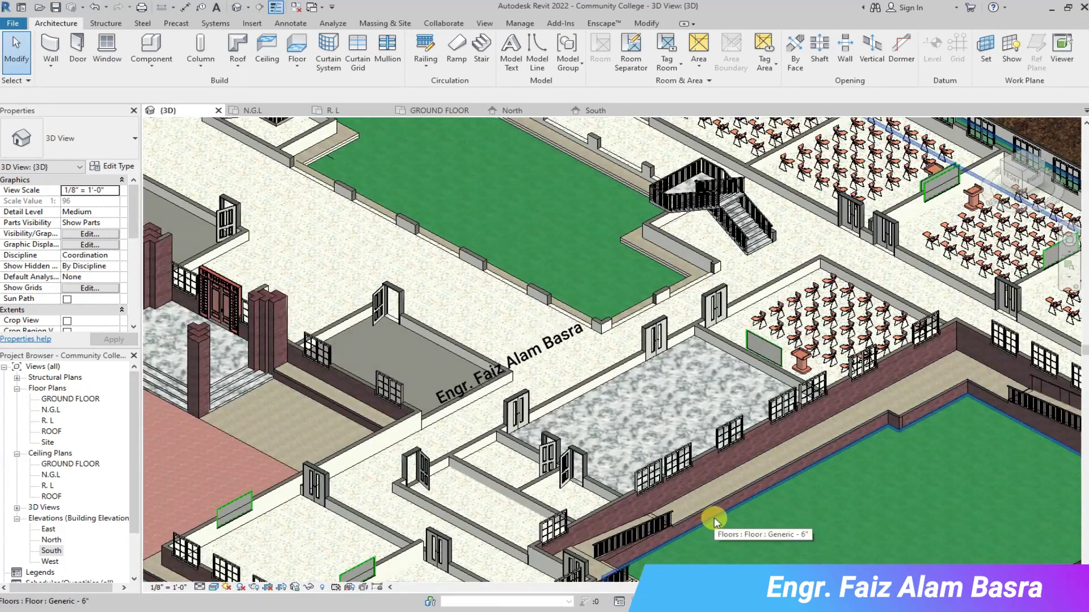
shift+middle_drag(711, 519, 292, 397)
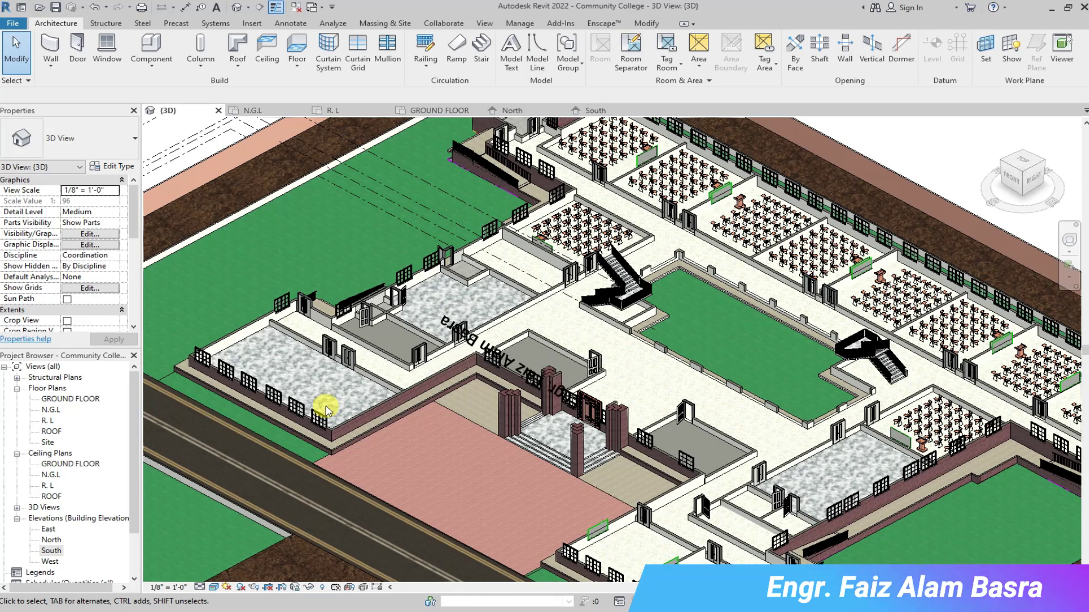
Return to the GROUND FLOOR plan and centre the tiled rooms near the entrance.
click(439, 110)
scroll(482, 405, down, 5)
middle_drag(499, 243, 621, 401)
scroll(620, 402, up, 3)
middle_drag(621, 462, 615, 397)
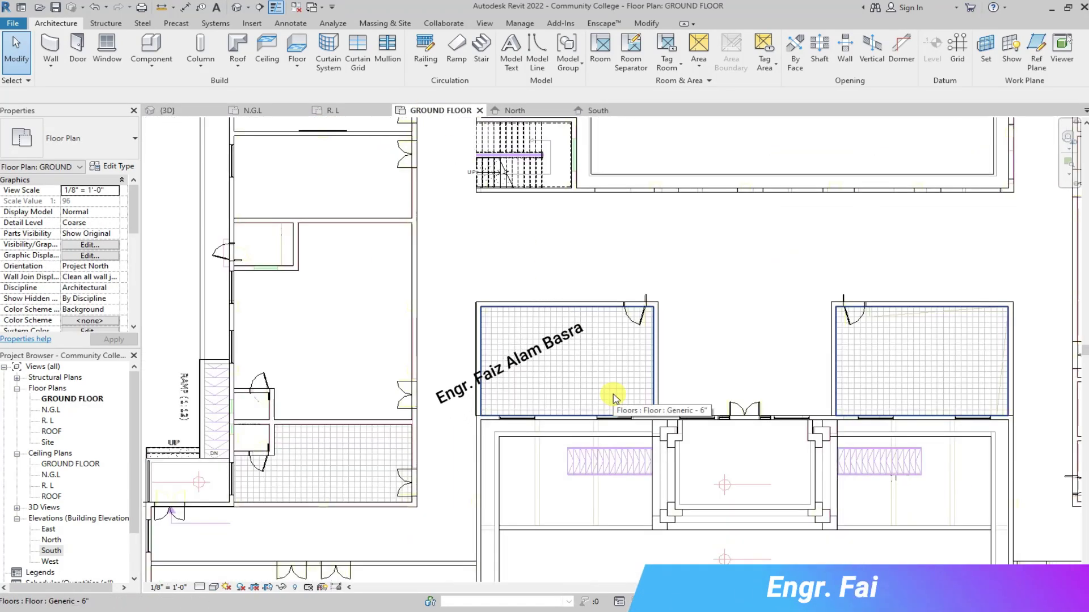
Copy the classroom's chair rows and lectern into the empty lower-wing room.
scroll(309, 278, down, 2)
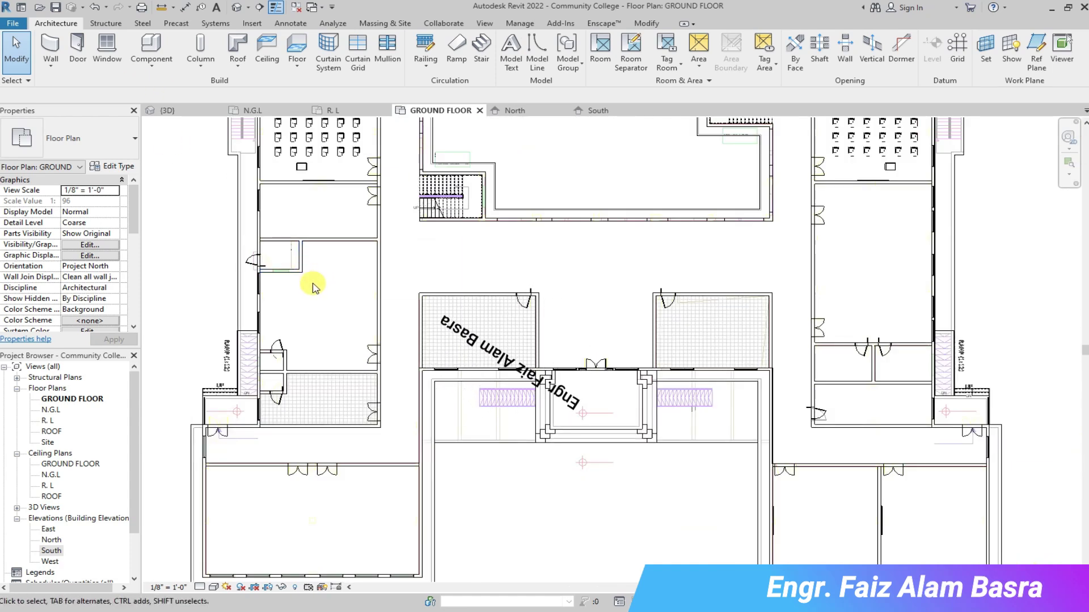
scroll(337, 340, down, 2)
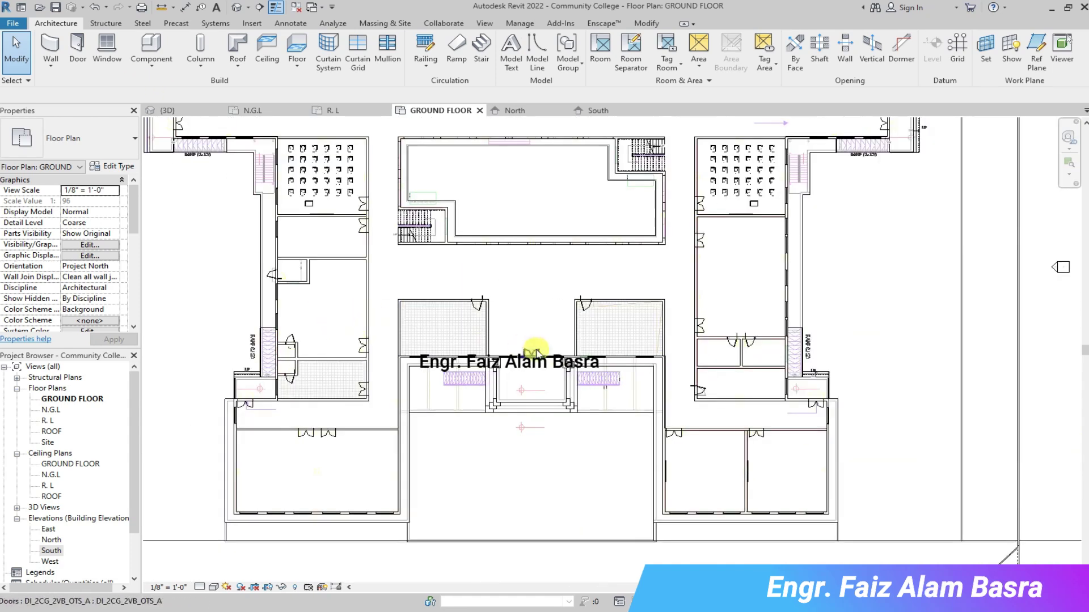
scroll(582, 357, down, 2)
scroll(564, 151, up, 2)
scroll(627, 161, up, 2)
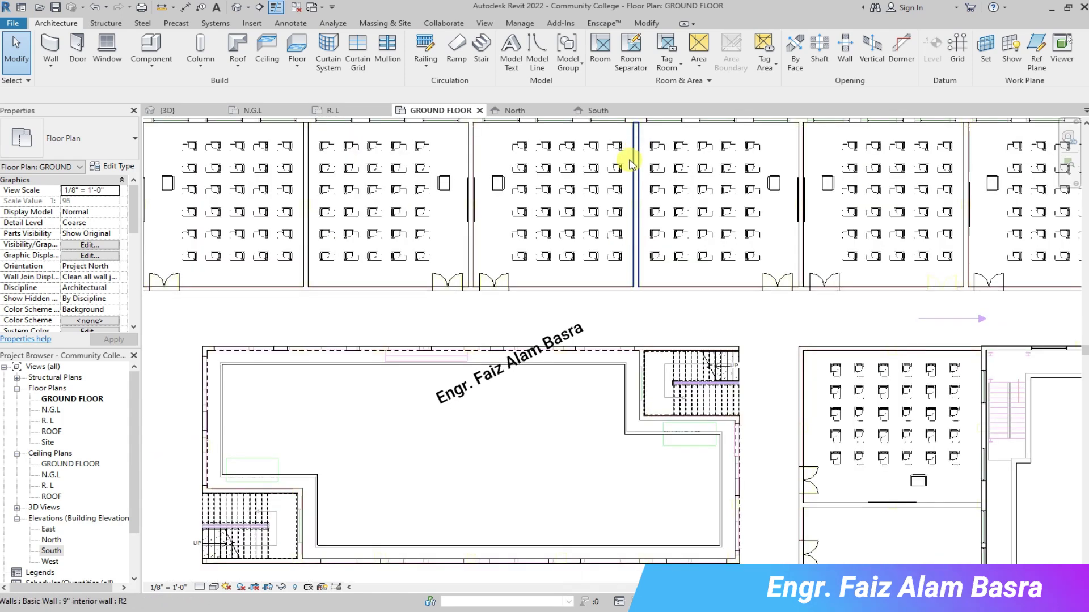
scroll(501, 141, up, 2)
drag(633, 259, 664, 314)
key(r)
key(o)
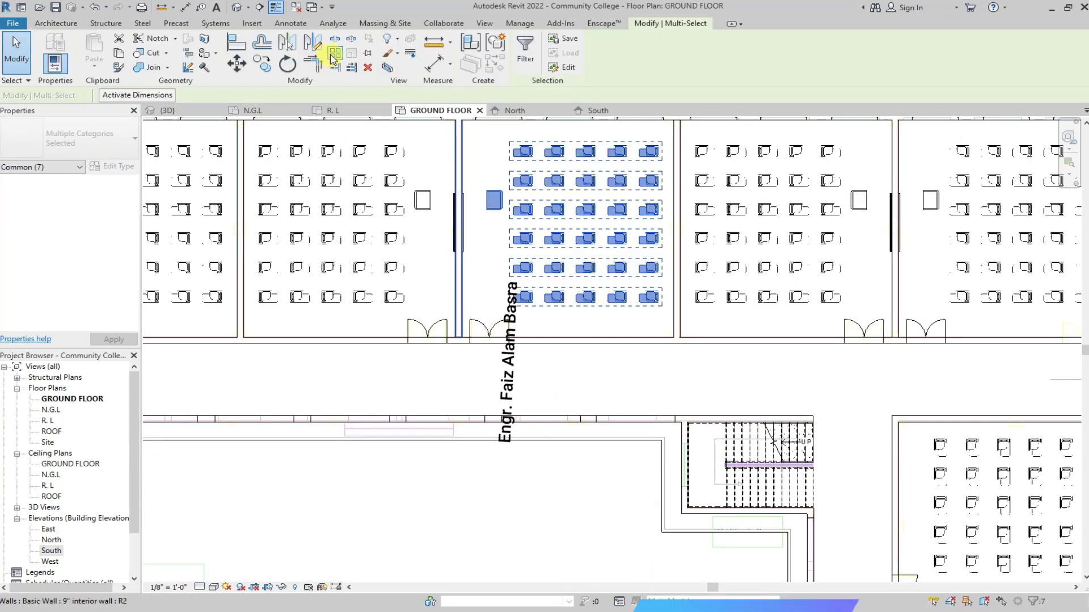
scroll(620, 219, down, 2)
scroll(705, 486, up, 3)
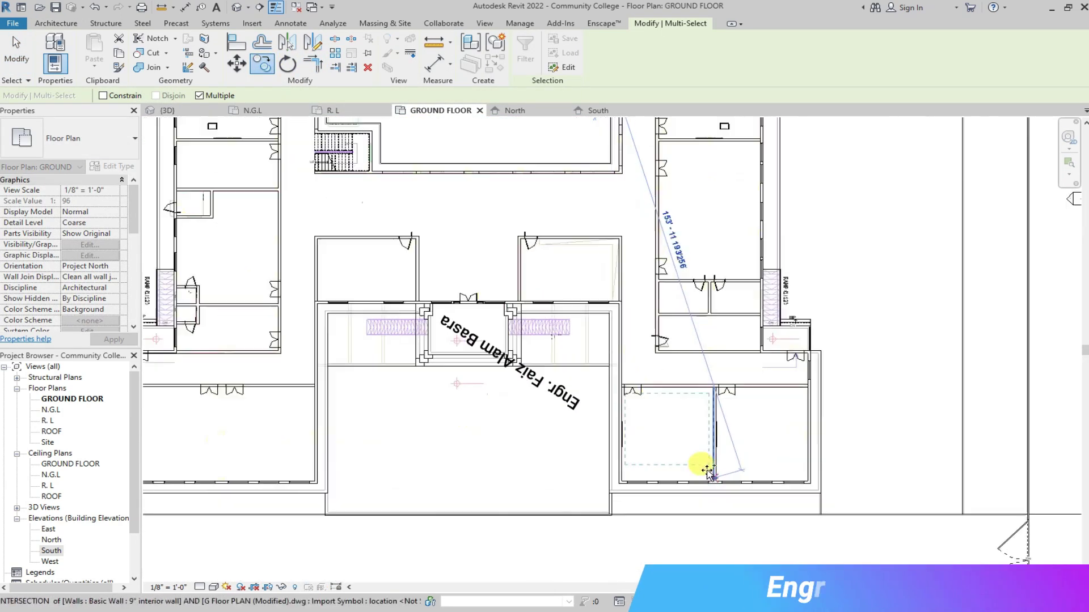
scroll(724, 510, up, 2)
scroll(715, 506, up, 1)
click(715, 506)
scroll(652, 448, down, 2)
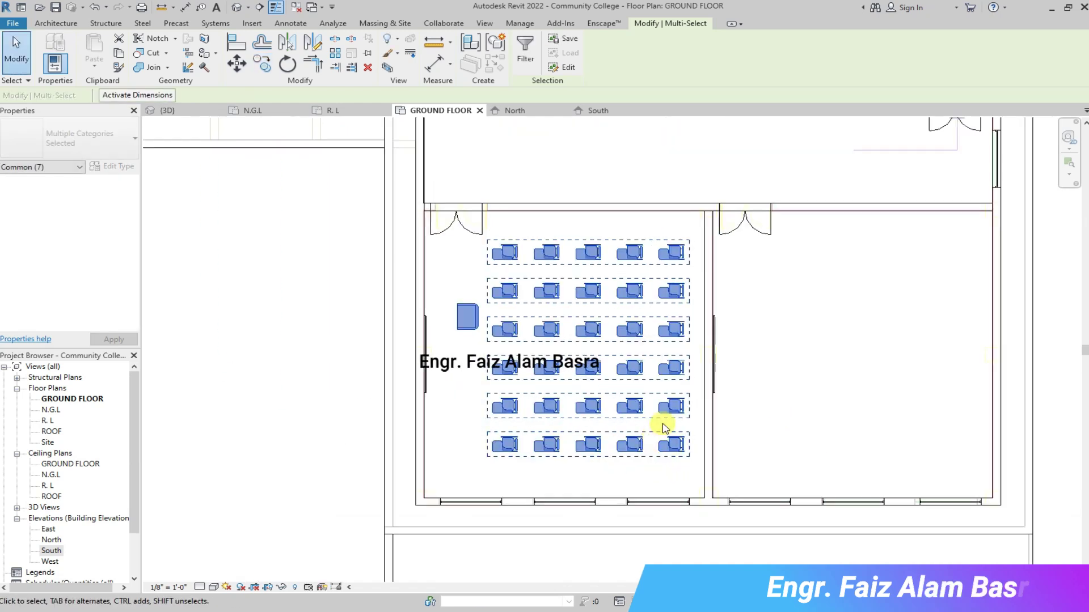
Move the new room's lectern lower along its left wall.
click(791, 398)
click(467, 316)
drag(467, 316, 474, 424)
click(466, 449)
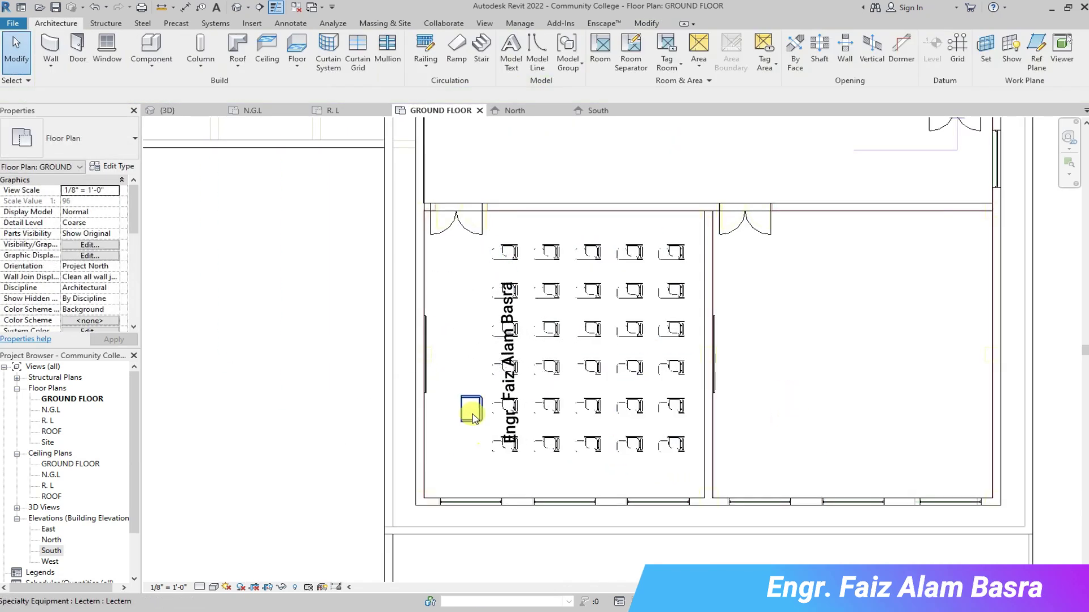
Copy that room's chairs and lectern into the room to the right, then view in 3D.
drag(532, 289, 701, 486)
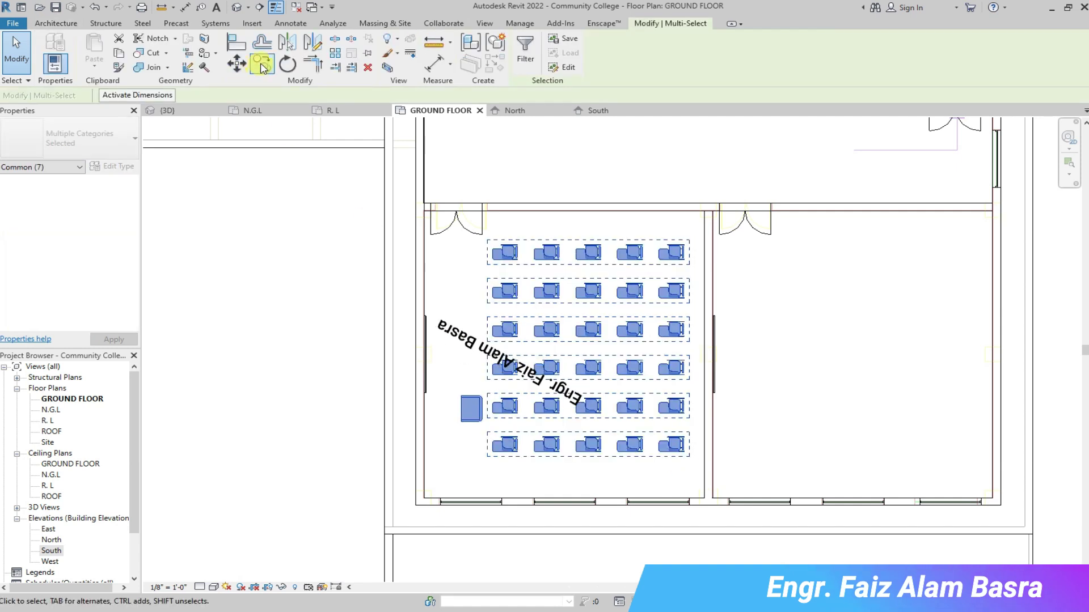
key(c)
key(c)
click(655, 483)
click(961, 483)
key(ctrl+Tab)
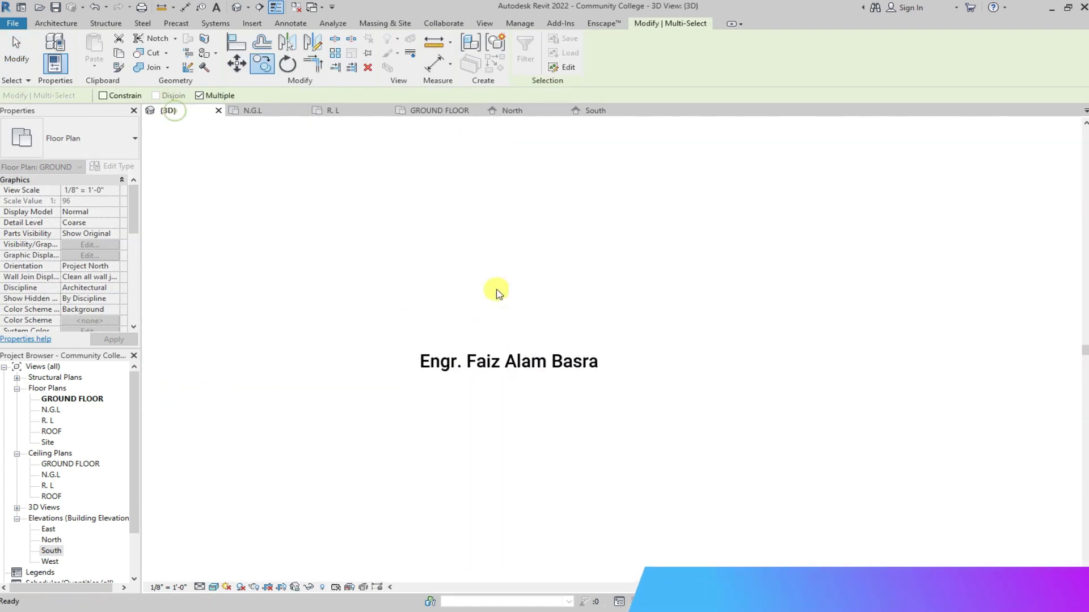
Zoom around the 3D model, then switch to the GROUND FLOOR plan and zoom.
scroll(594, 472, up, 2)
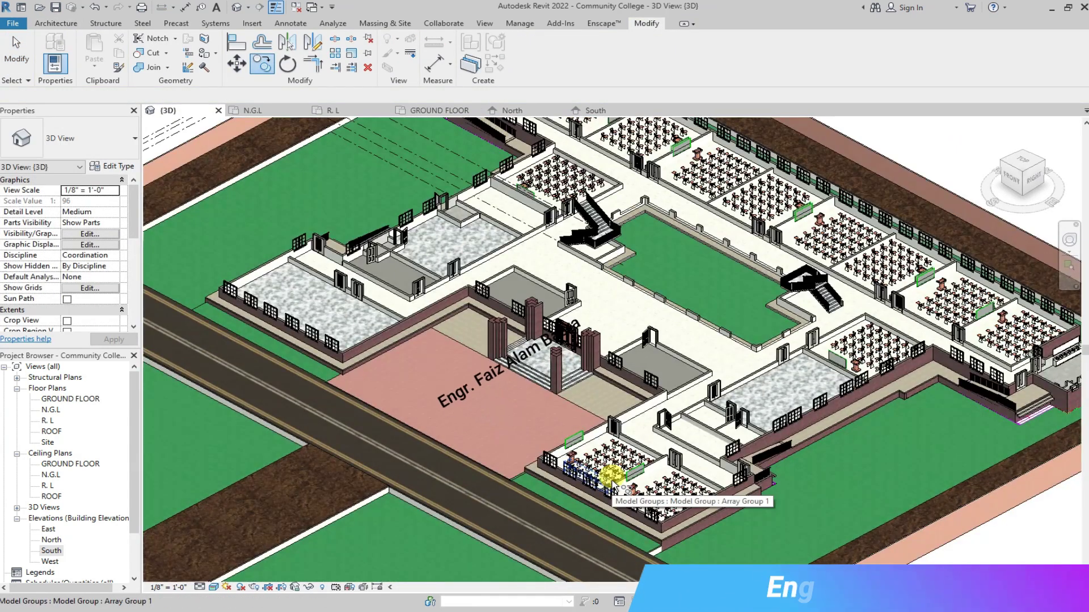
scroll(623, 519, up, 2)
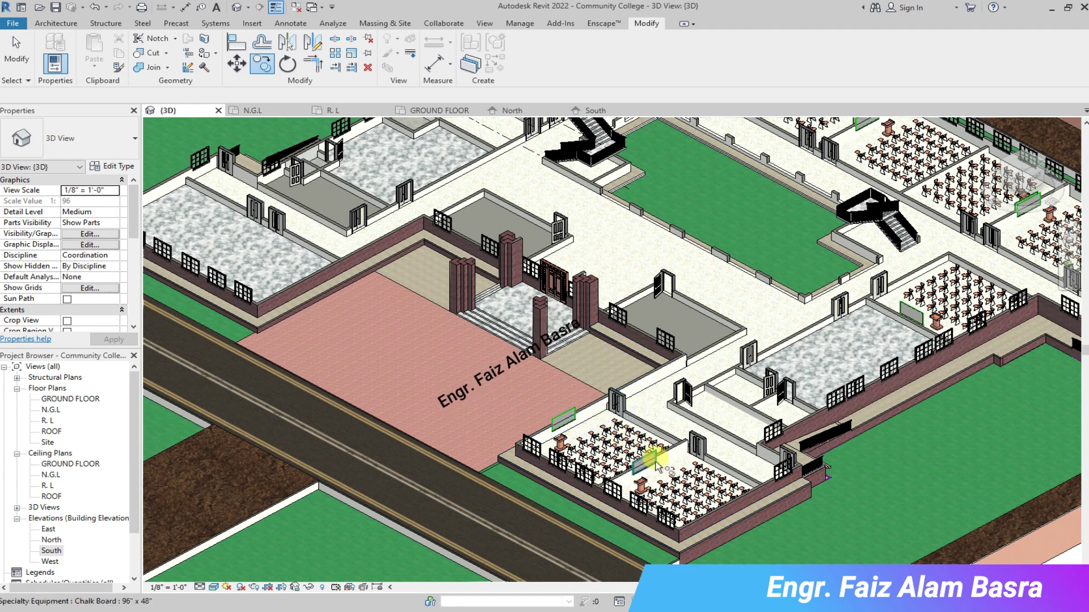
scroll(655, 461, down, 1)
click(436, 110)
scroll(448, 255, down, 3)
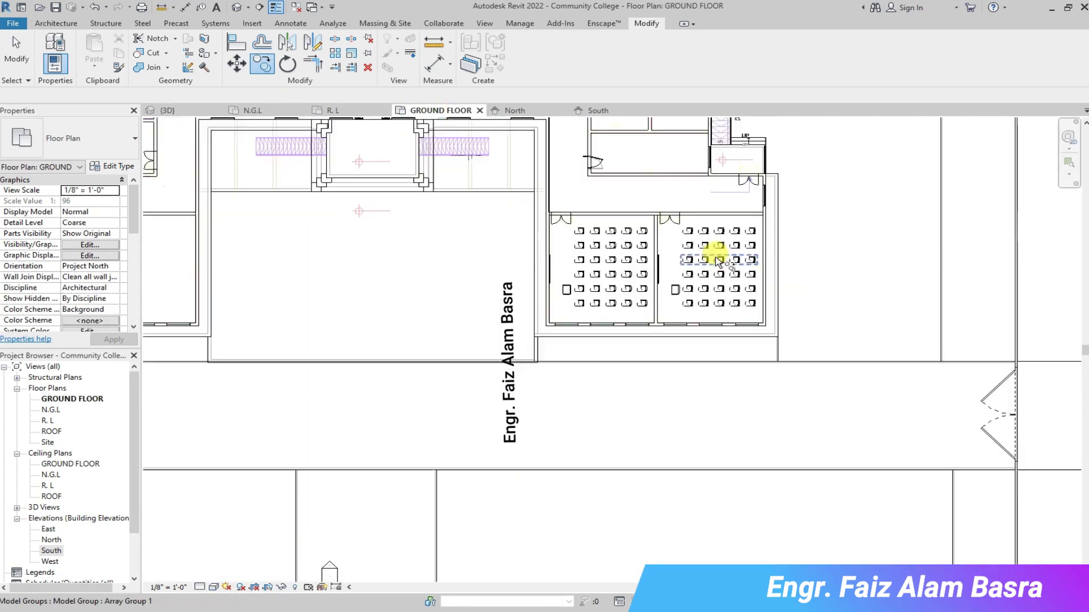
scroll(374, 204, up, 2)
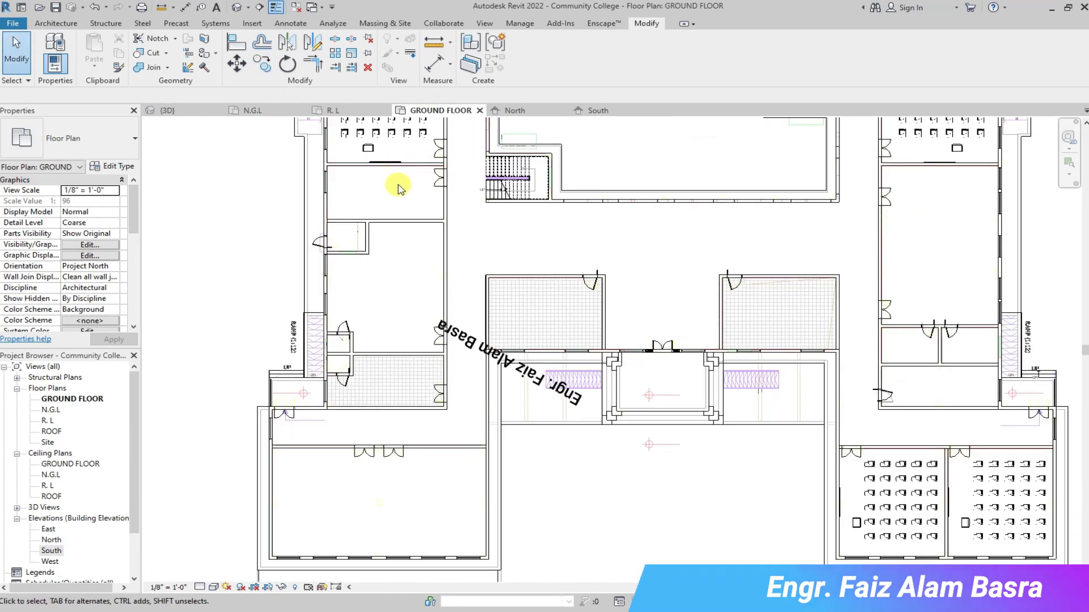
scroll(397, 187, up, 2)
scroll(384, 177, up, 1)
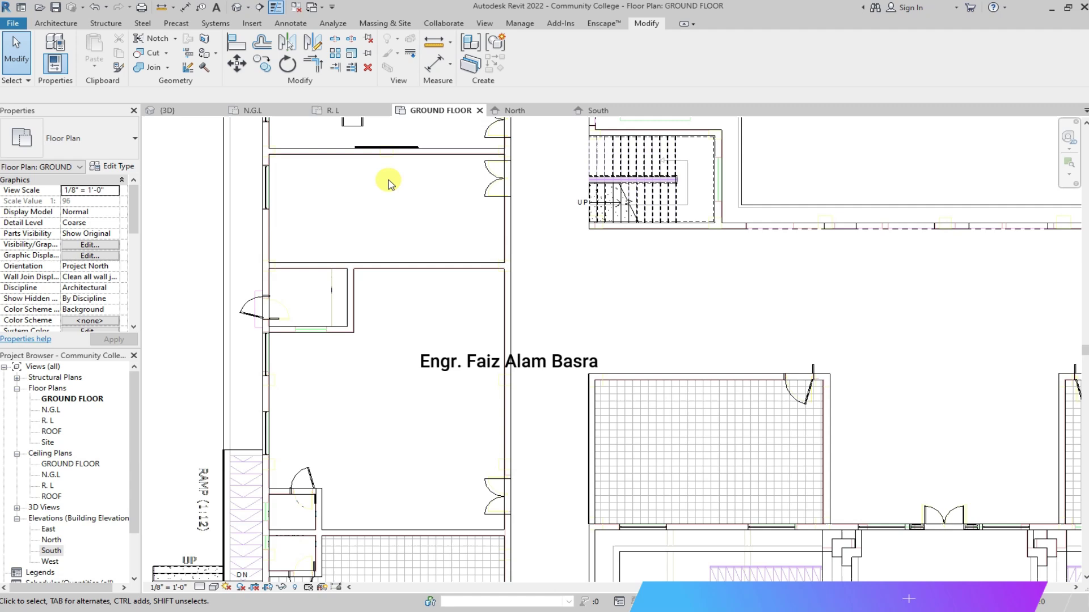
scroll(404, 189, down, 1)
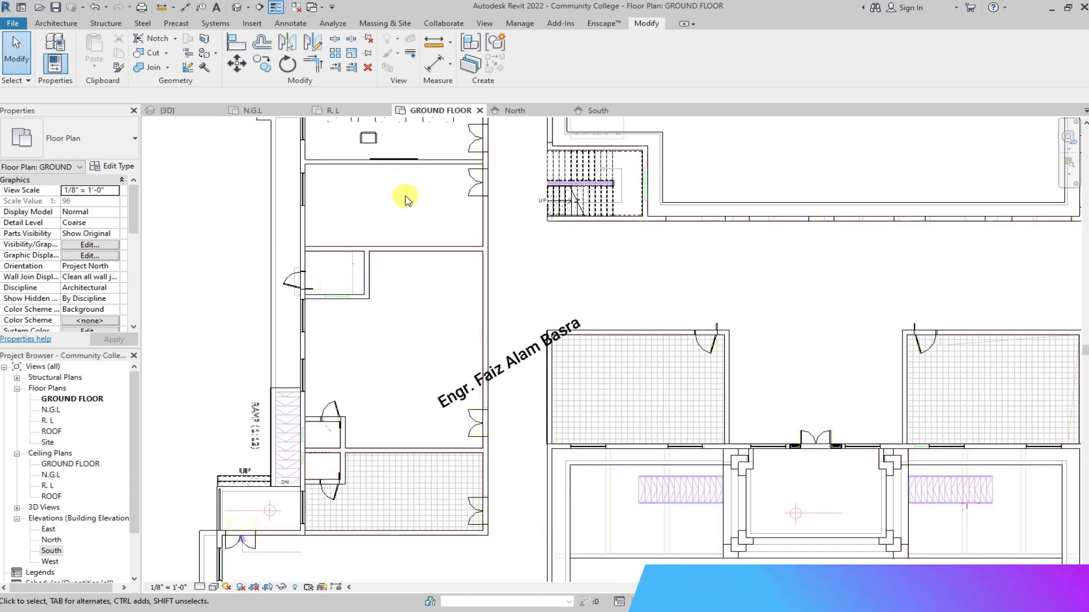
Switch to the N.G.L floor plan and zoom around it.
key(ctrl+Tab)
scroll(734, 308, down, 2)
scroll(518, 219, down, 3)
scroll(531, 223, up, 3)
scroll(376, 219, down, 2)
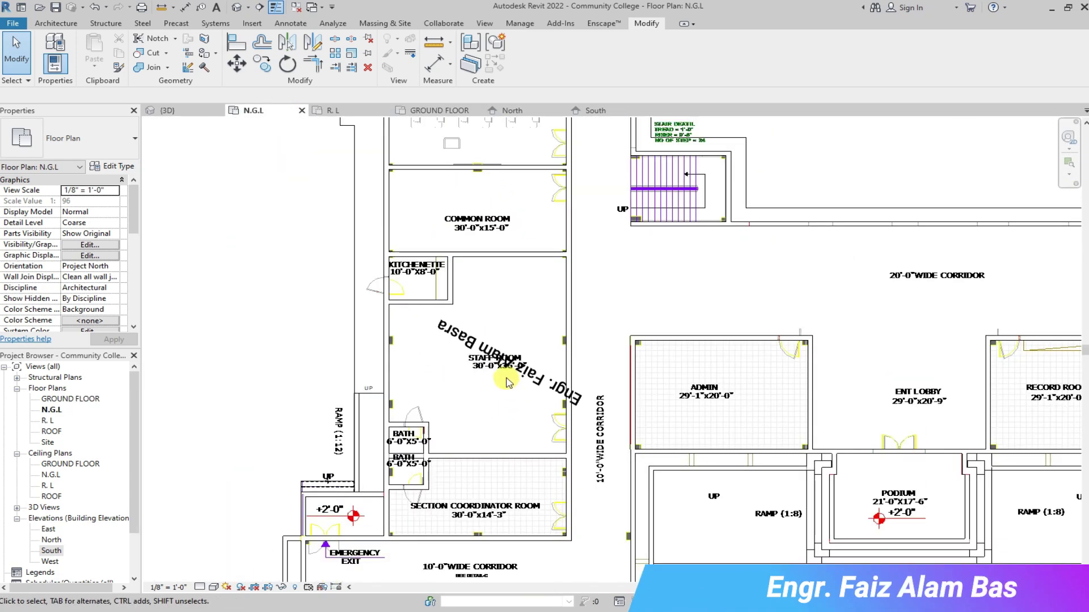
scroll(491, 379, up, 1)
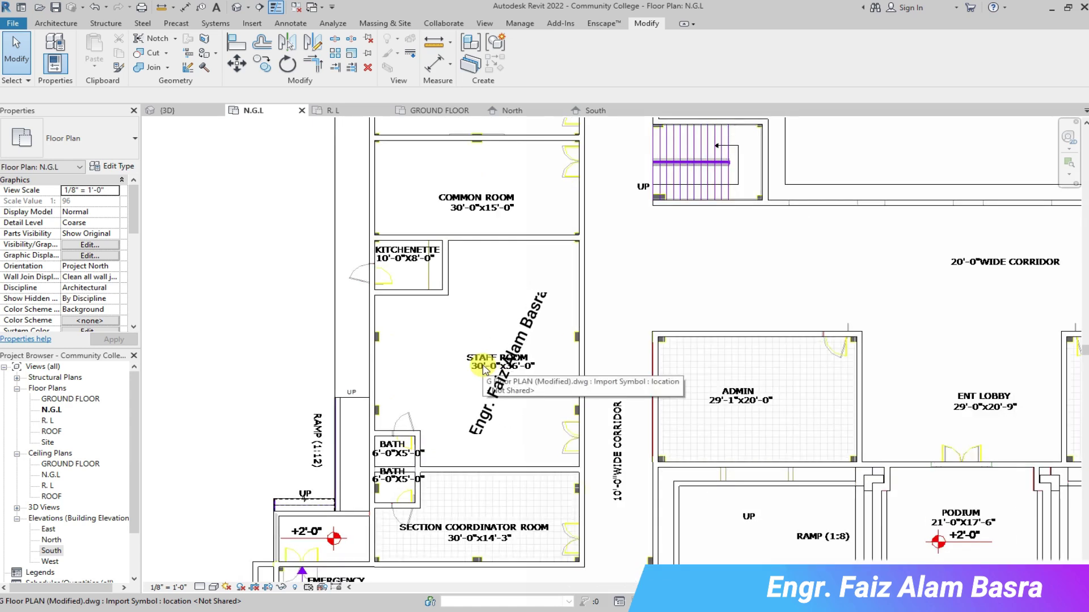
Check the 3D view, then return to GROUND FLOOR over the empty tiled room.
click(188, 115)
scroll(554, 273, up, 2)
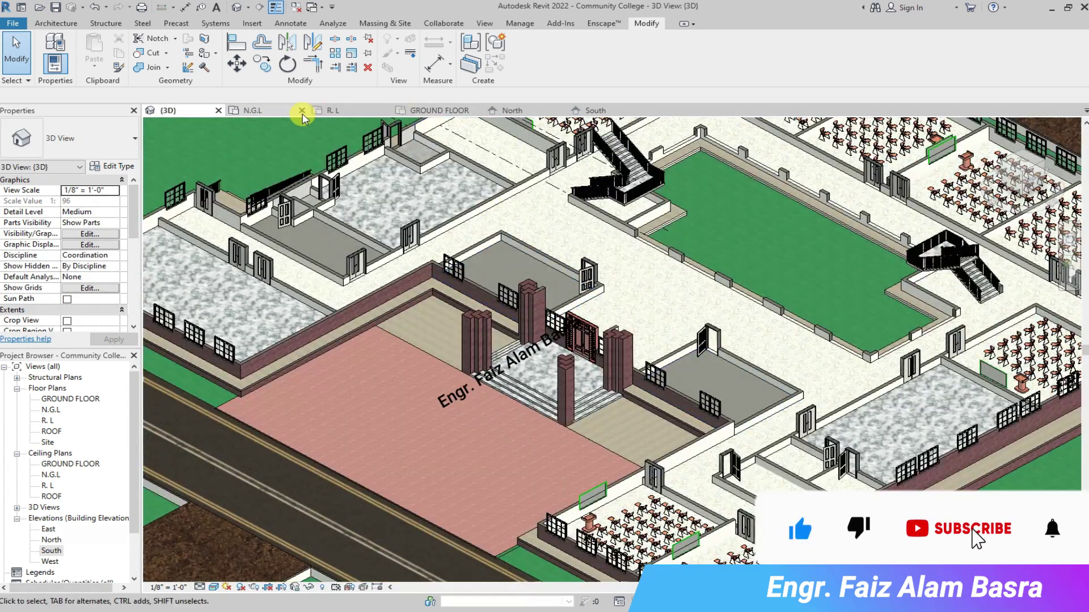
click(440, 110)
scroll(935, 358, up, 1)
scroll(958, 383, up, 2)
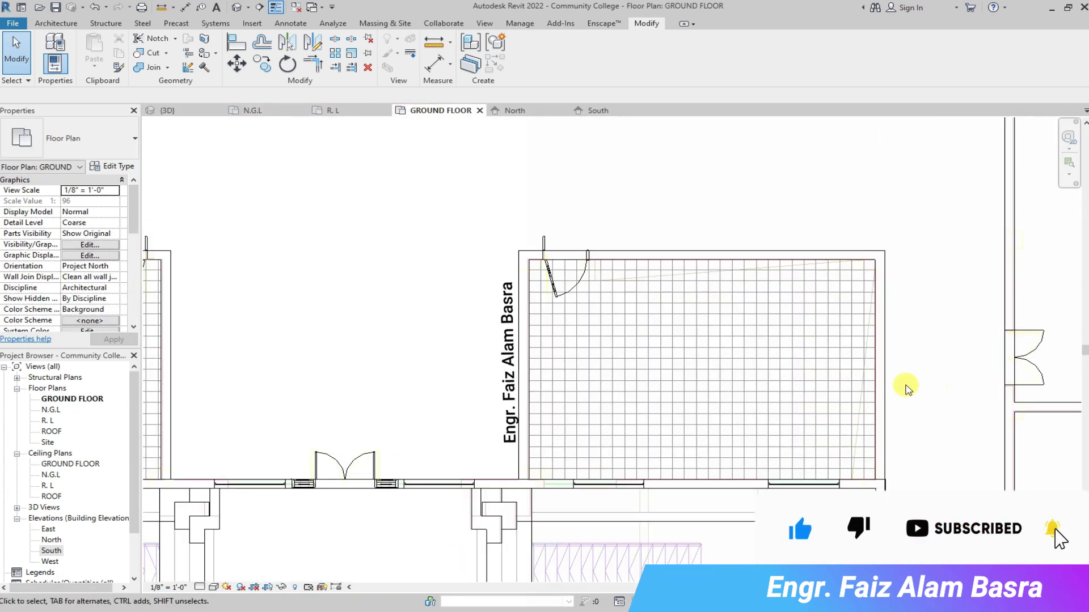
mouse_move(167, 110)
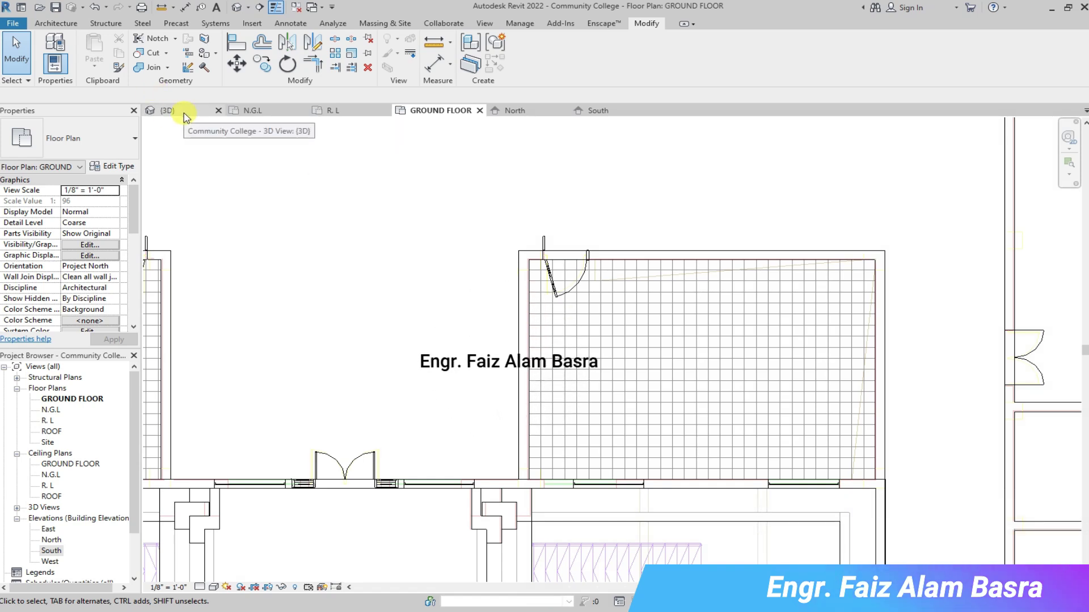
Start a Component and pick the Tall Cabinet-Double Door(4) 36" type.
click(56, 23)
click(154, 48)
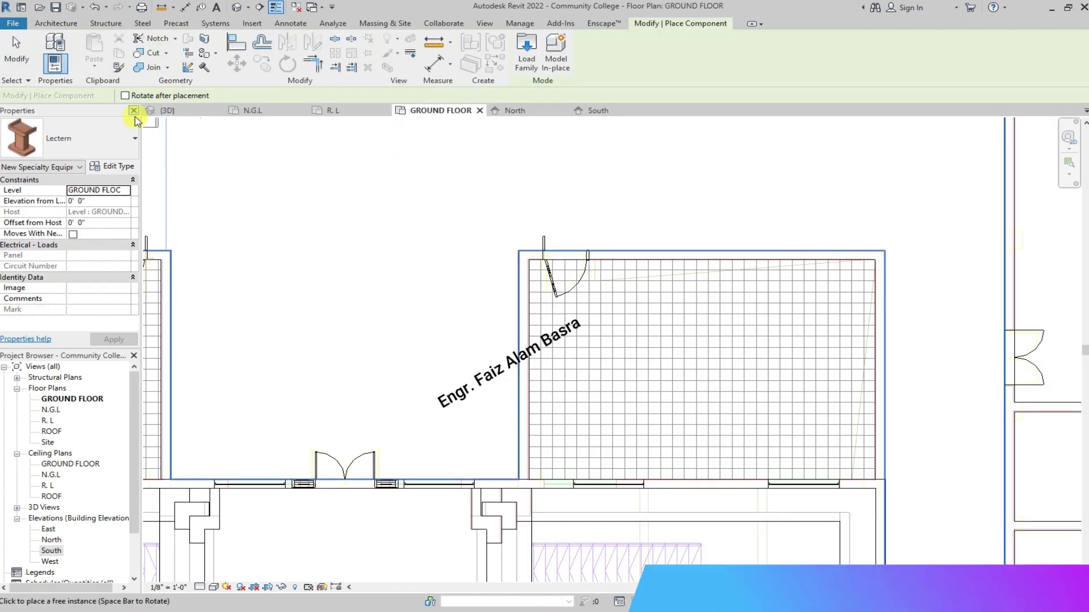
click(135, 139)
scroll(133, 216, down, 5)
scroll(121, 238, down, 5)
scroll(128, 247, down, 5)
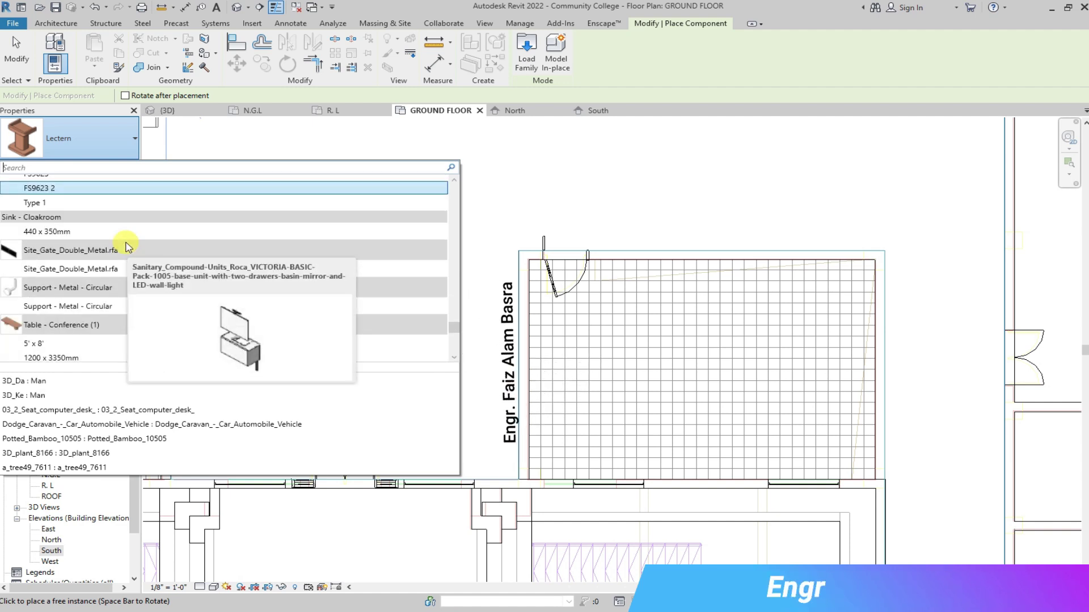
scroll(119, 249, down, 5)
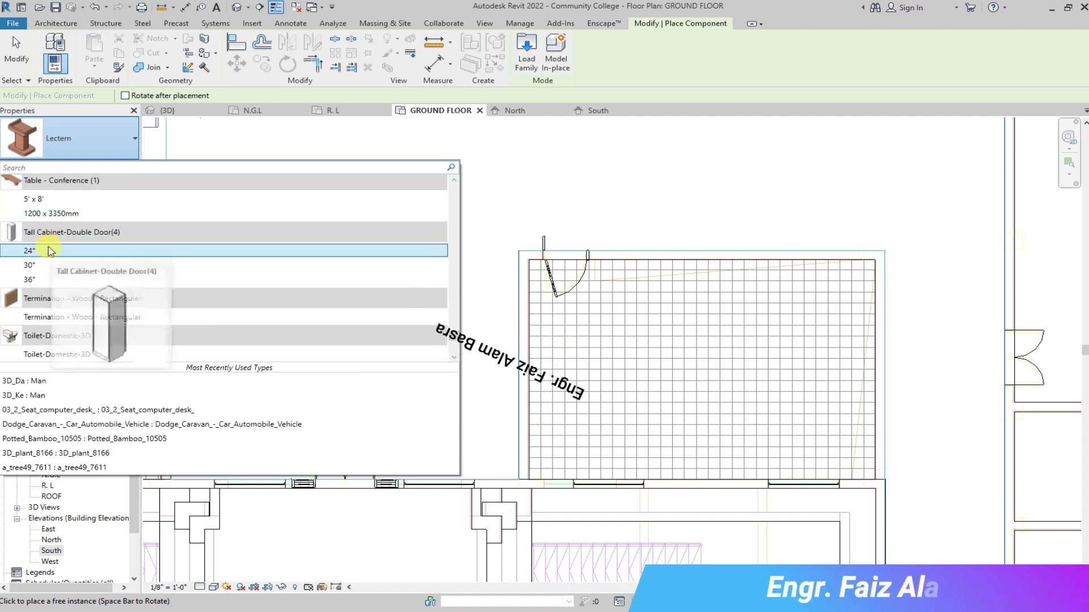
click(31, 279)
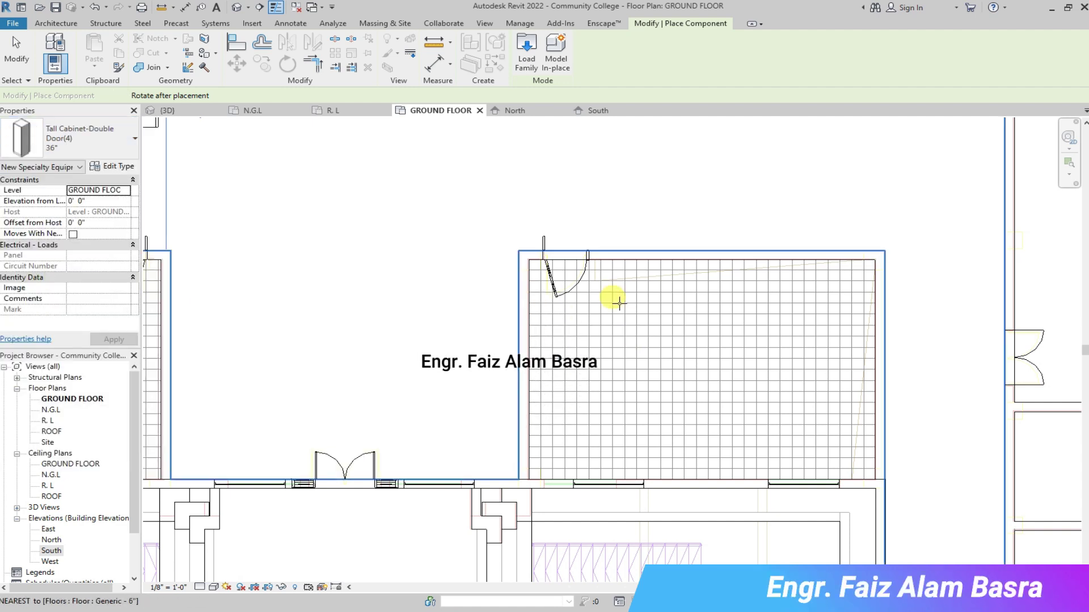
Place the first 36" cabinet in the room's top-right corner on the GROUND FLOOR plan.
click(167, 110)
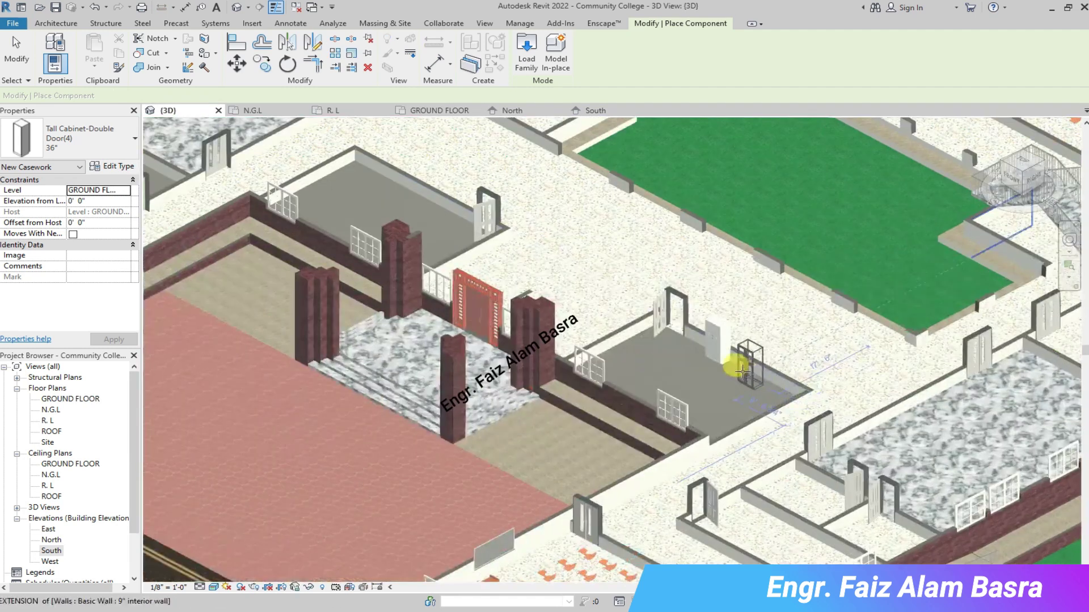
scroll(742, 370, up, 5)
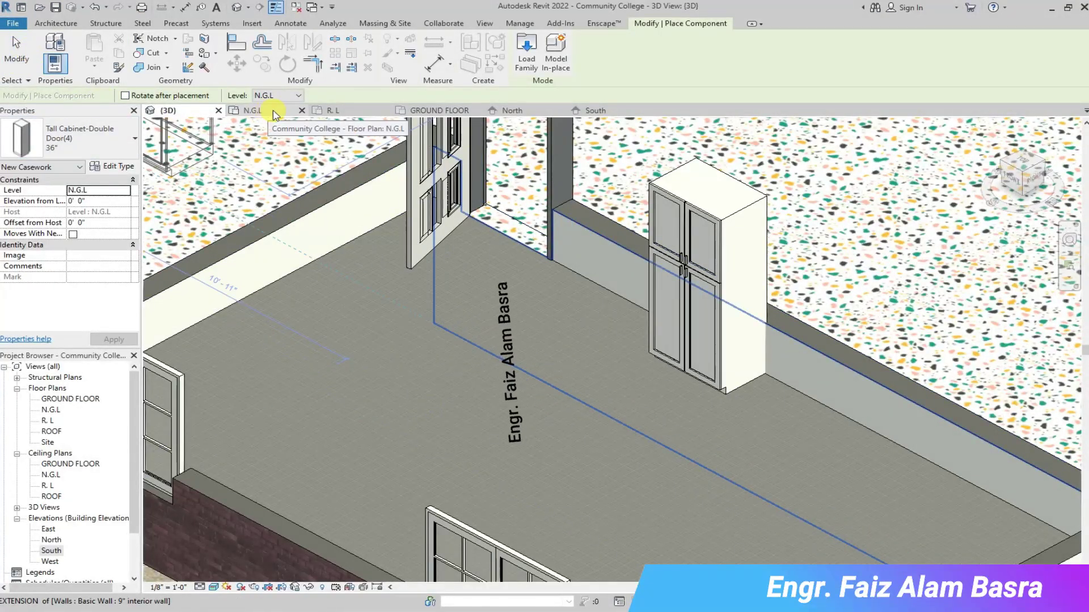
click(439, 110)
scroll(926, 282, up, 3)
scroll(925, 235, up, 2)
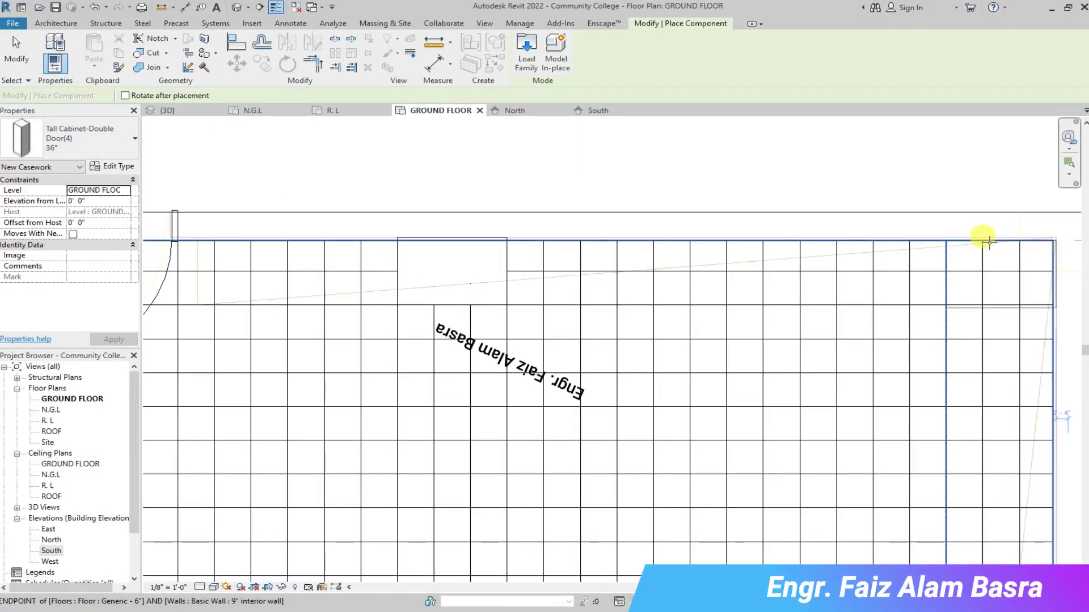
scroll(990, 241, down, 2)
scroll(902, 247, up, 3)
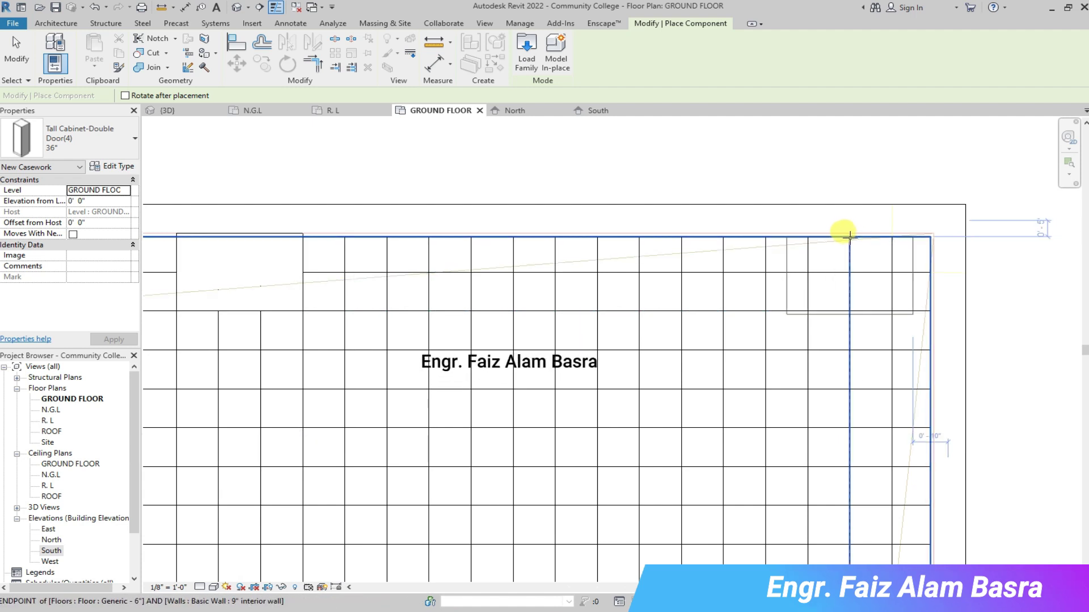
click(849, 241)
key(Escape)
key(Escape)
Delete the extra cabinet that landed to the left.
click(907, 286)
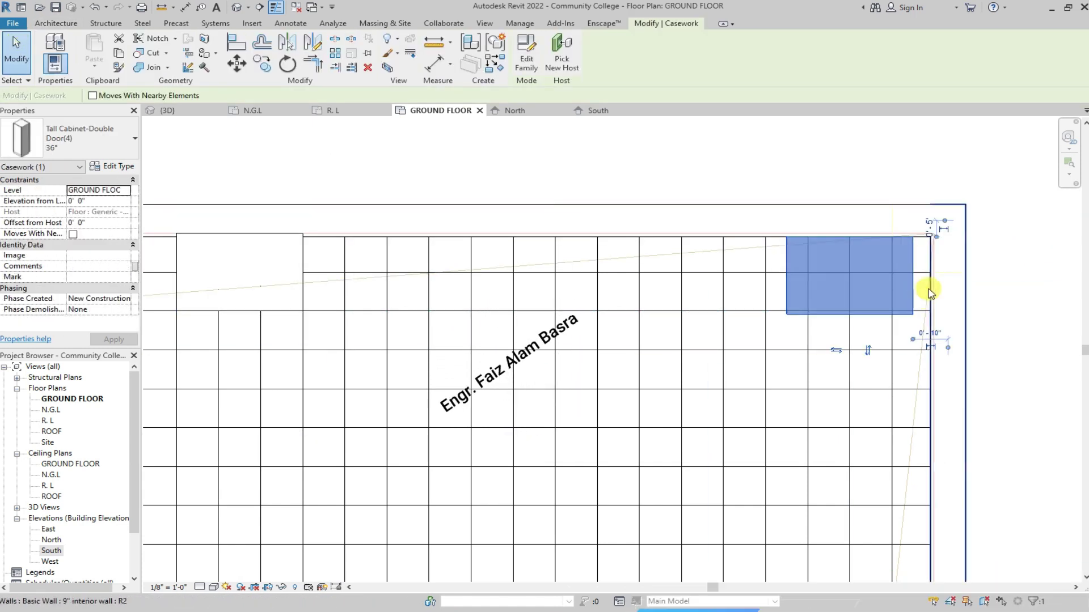
scroll(901, 236, up, 2)
scroll(901, 236, down, 1)
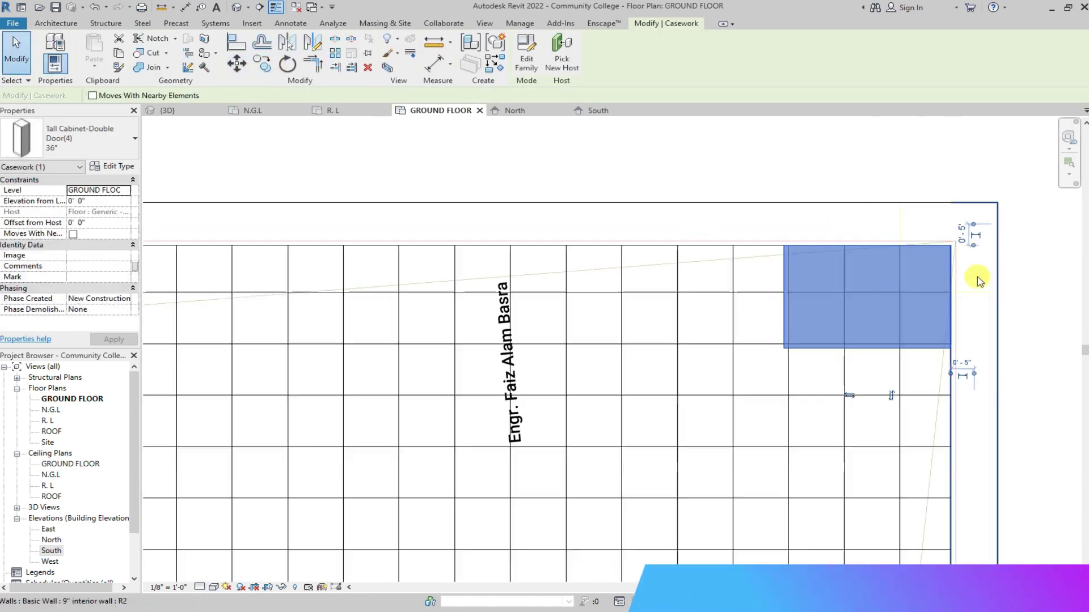
scroll(602, 265, down, 1)
click(428, 266)
key(Delete)
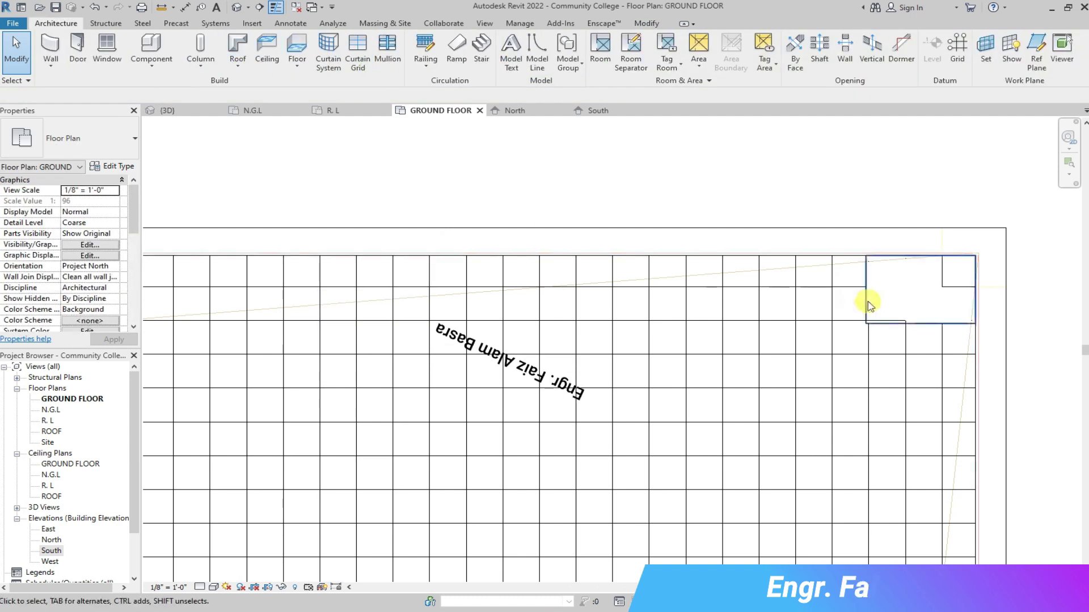
Copy (CO) the corner cabinet repeatedly along the top wall up to the door, then view it in 3D.
click(866, 304)
key(c)
key(o)
scroll(975, 256, up, 2)
click(973, 254)
click(804, 256)
click(637, 254)
click(471, 254)
click(305, 254)
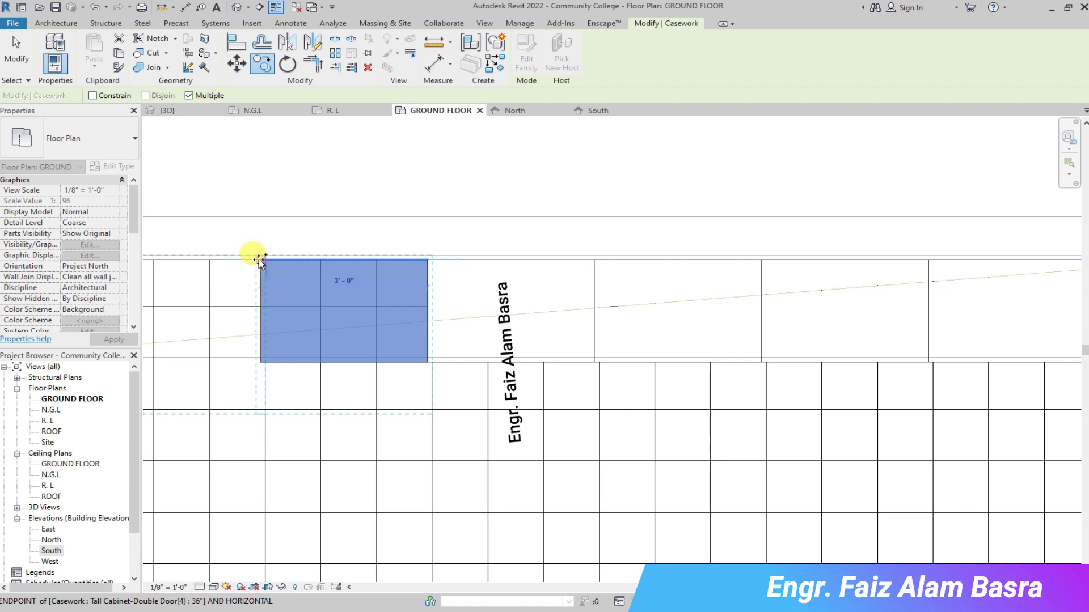
scroll(492, 306, down, 2)
scroll(227, 289, up, 2)
click(523, 274)
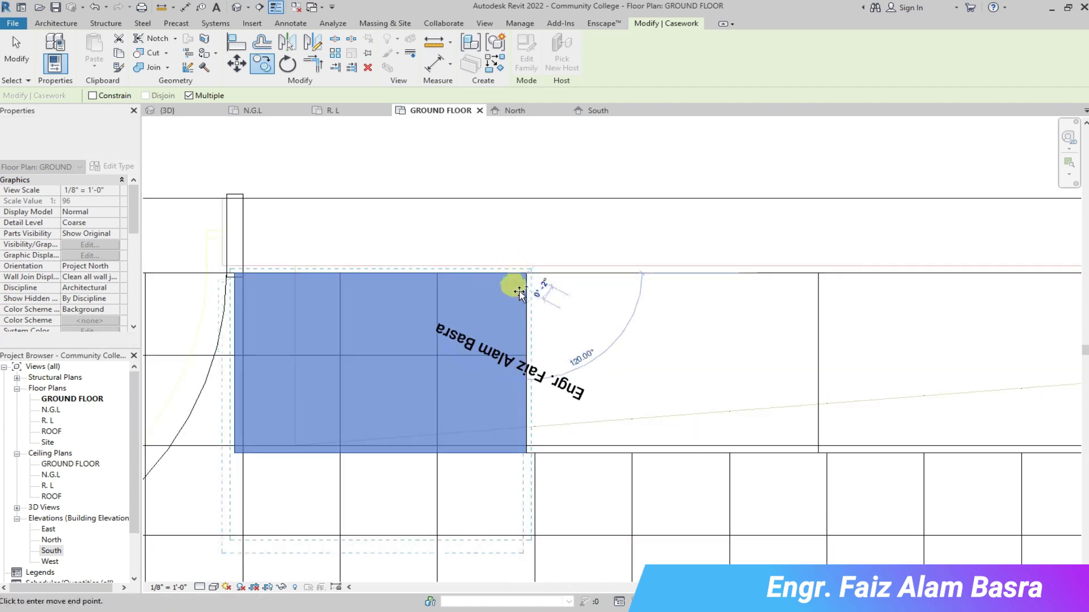
click(187, 118)
scroll(522, 206, up, 5)
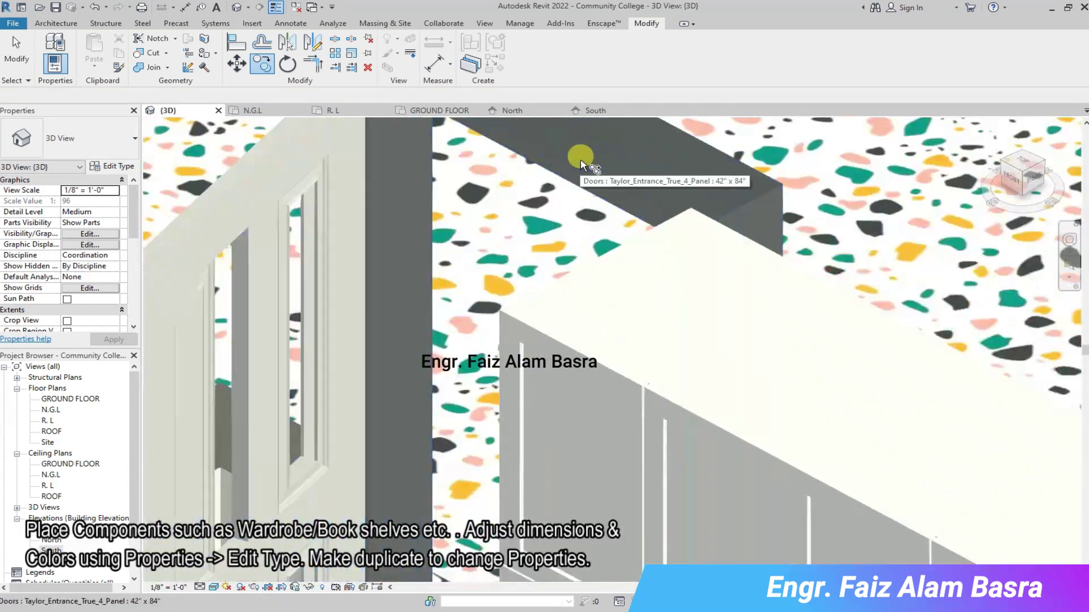
Inspect a cabinet of the new row in the 3D view.
scroll(479, 329, down, 5)
click(495, 236)
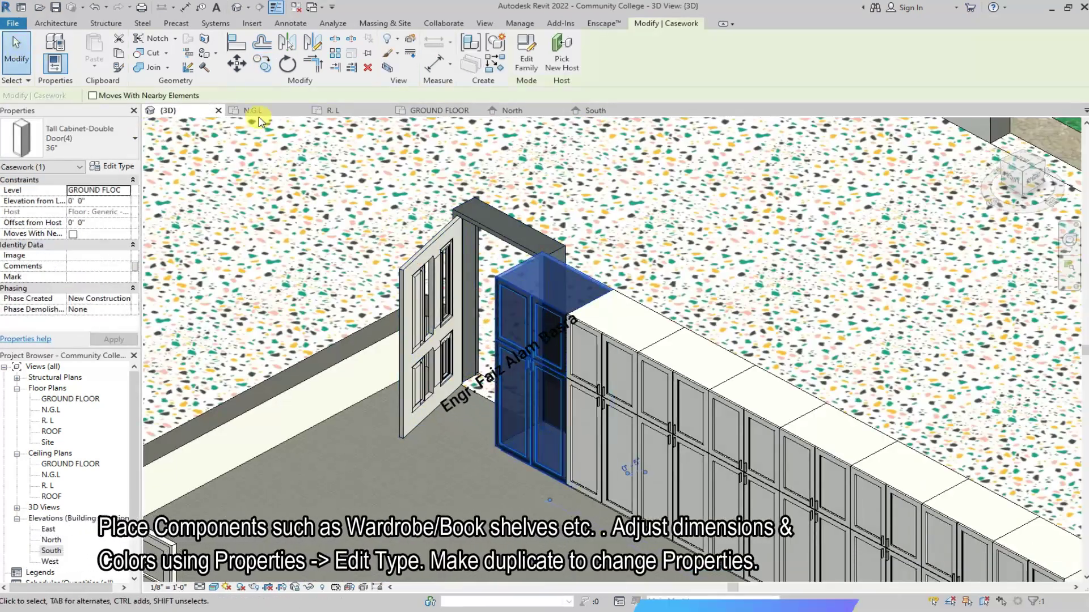
key(Escape)
scroll(444, 241, down, 5)
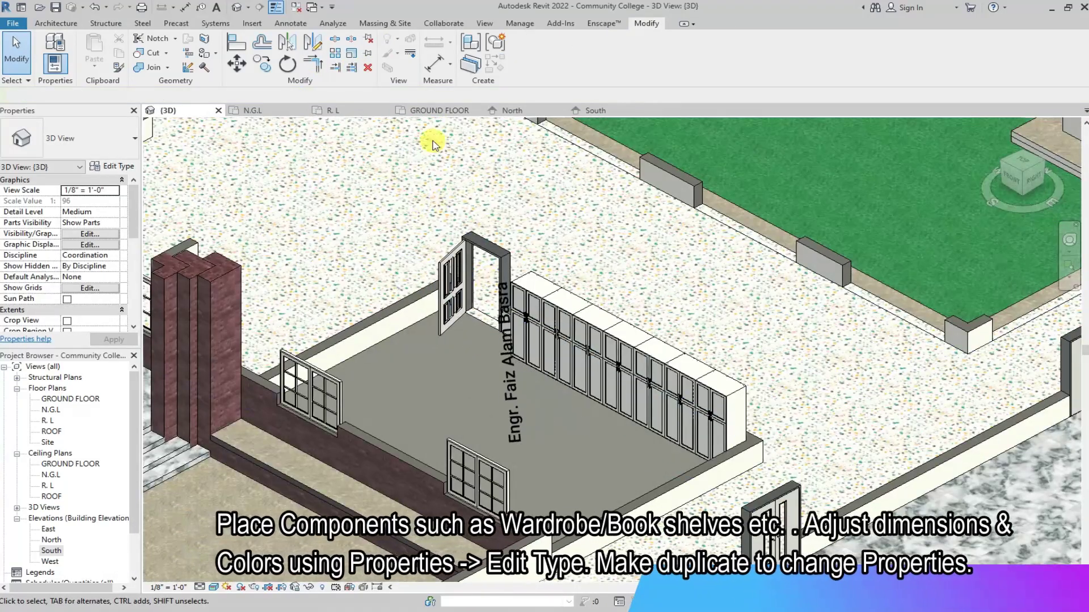
Zoom to the top wall on the GROUND FLOOR plan and select the corner cabinet.
click(439, 110)
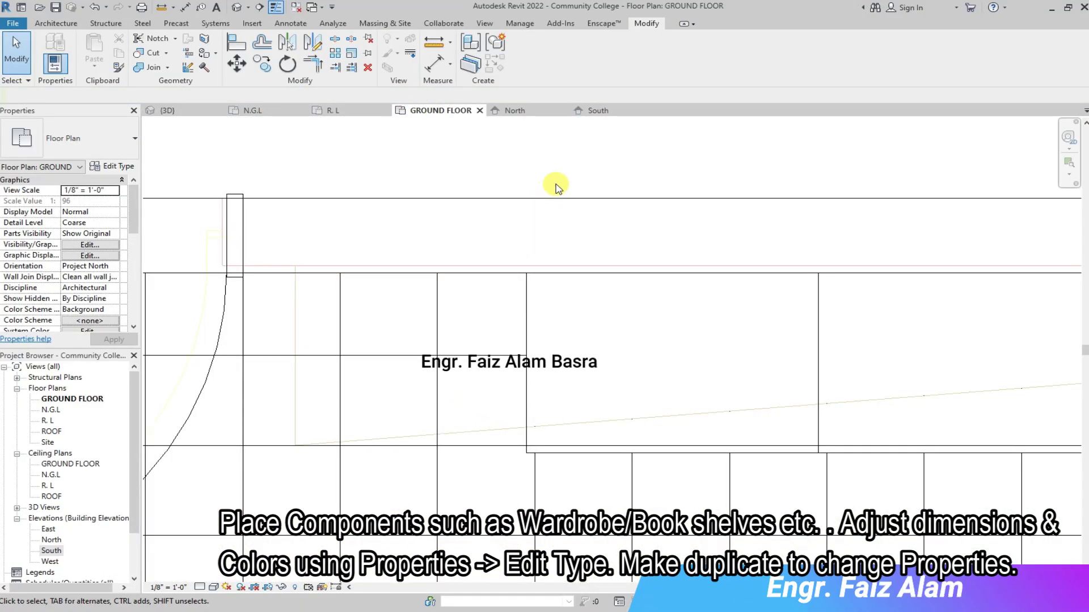
scroll(369, 214, down, 4)
scroll(734, 418, up, 2)
scroll(649, 228, up, 2)
scroll(658, 224, up, 2)
scroll(658, 219, down, 2)
scroll(653, 216, up, 1)
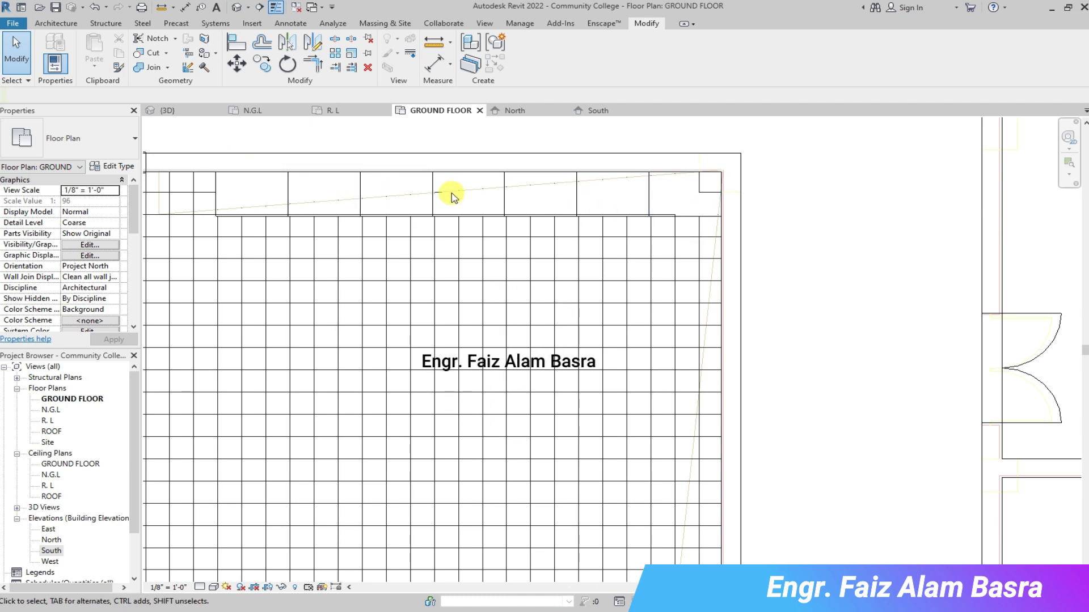
click(664, 217)
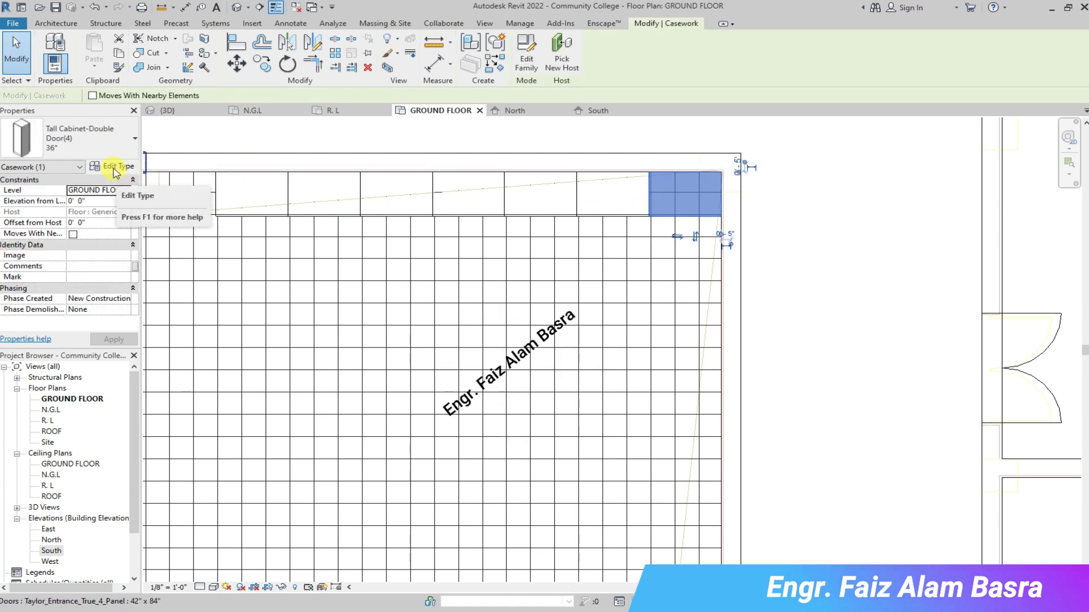
Duplicate the corner cabinet's type as a wider 48" Tall Cabinet-Double Door(4) type.
click(115, 168)
click(908, 232)
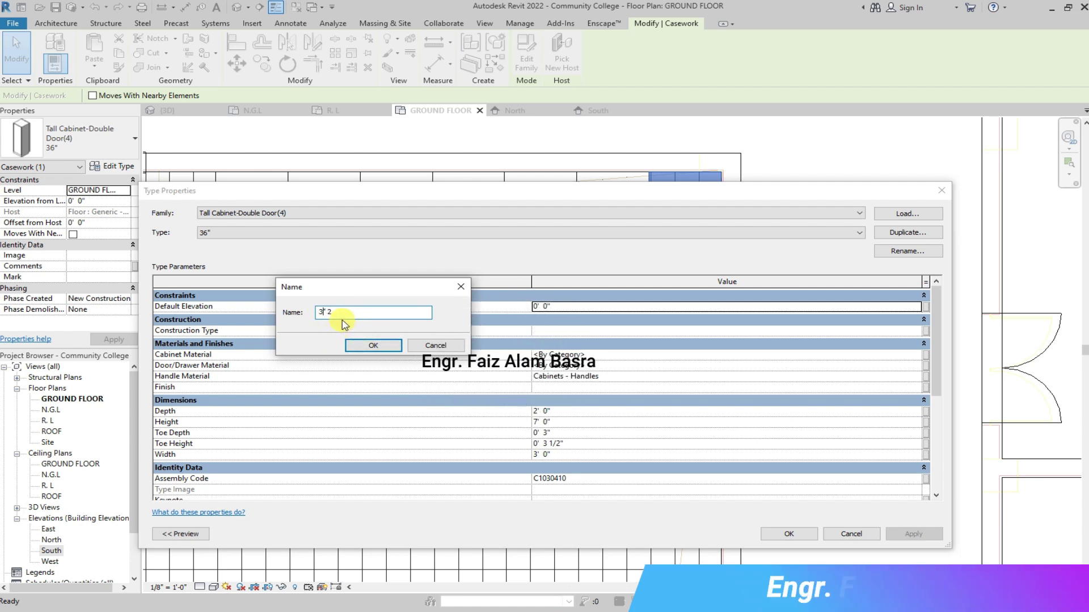
click(373, 345)
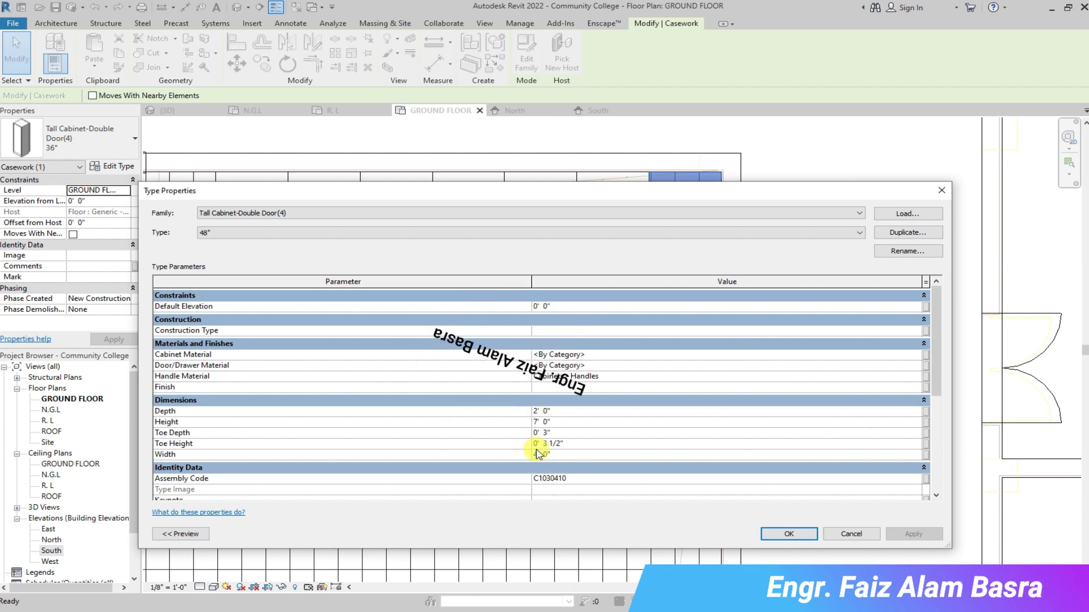
click(788, 534)
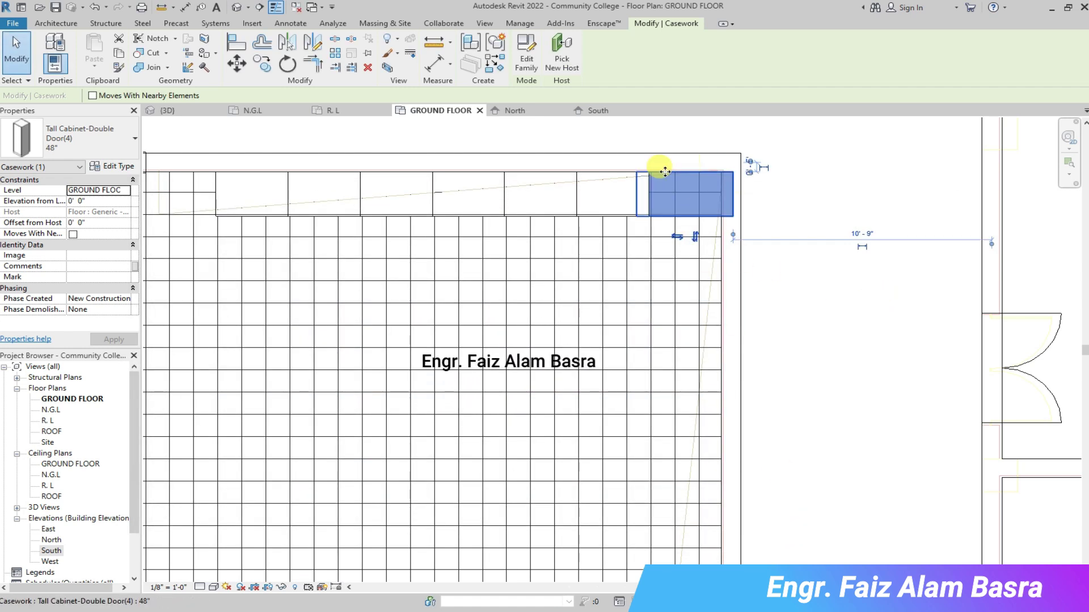
Move the cabinet row so it butts against the wider 48" corner cabinet.
scroll(665, 170, up, 2)
click(232, 68)
scroll(723, 168, up, 2)
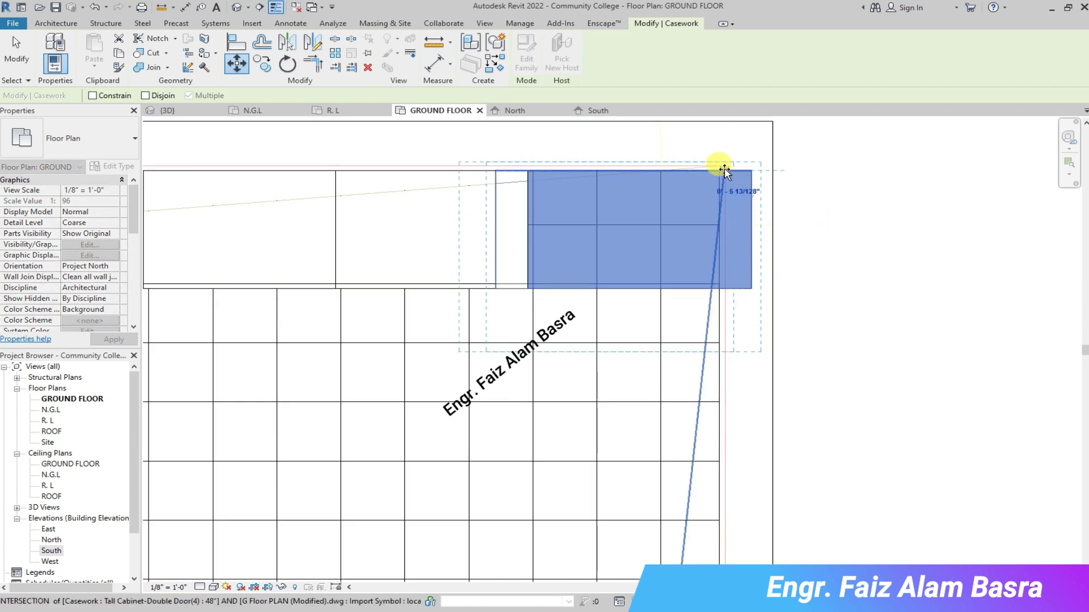
scroll(821, 199, down, 4)
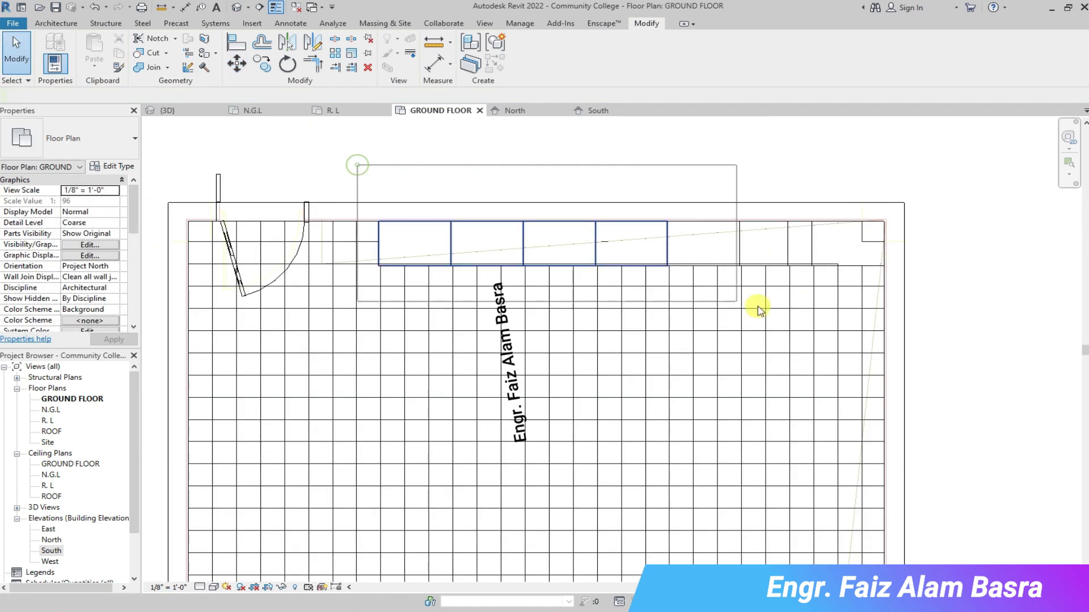
scroll(817, 233, up, 2)
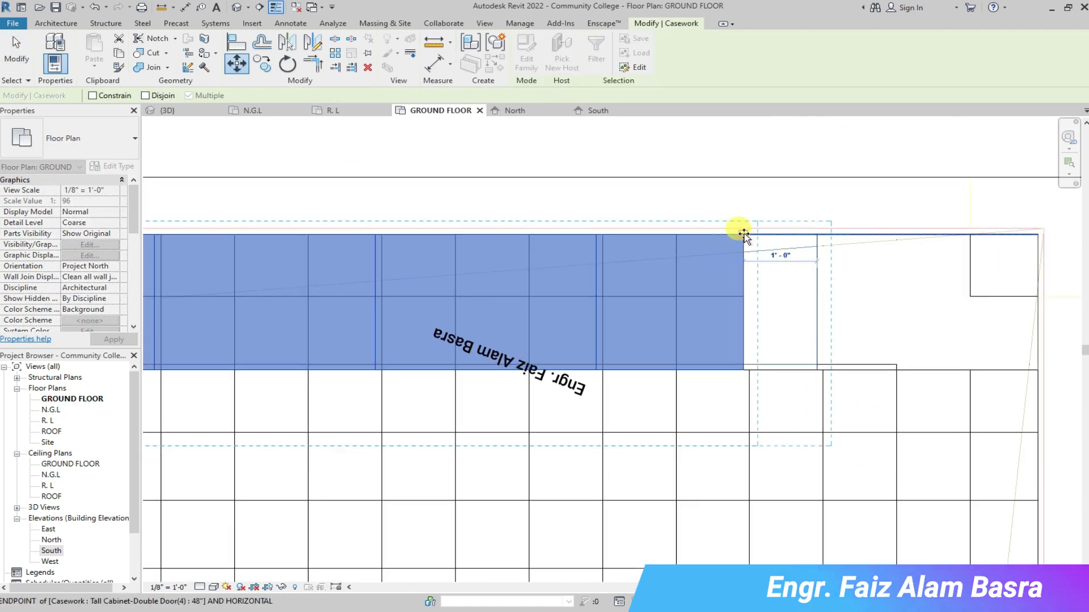
click(737, 233)
key(Escape)
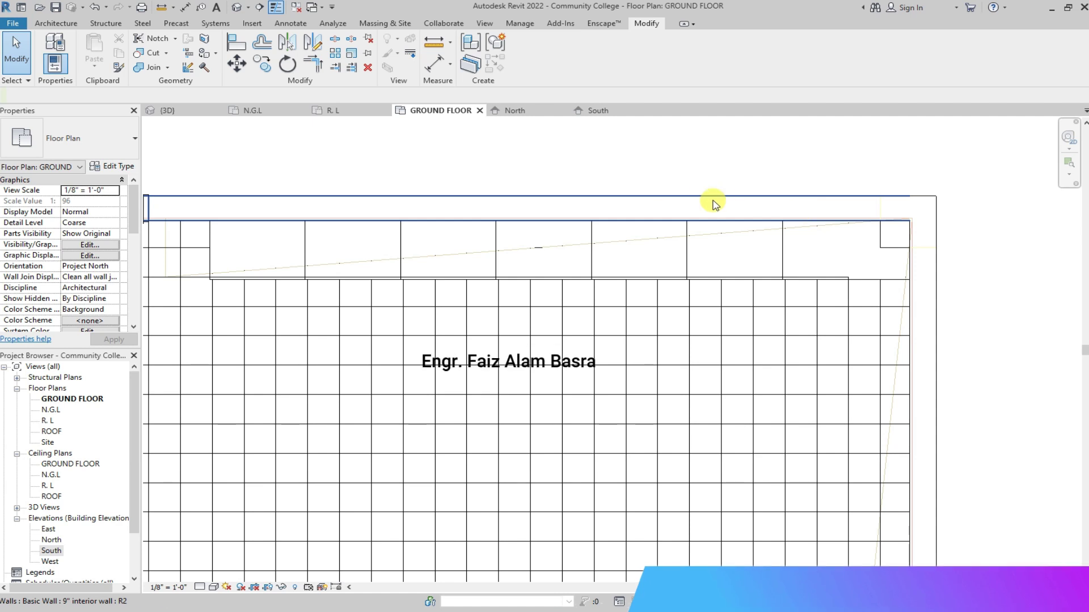
scroll(617, 180, down, 1)
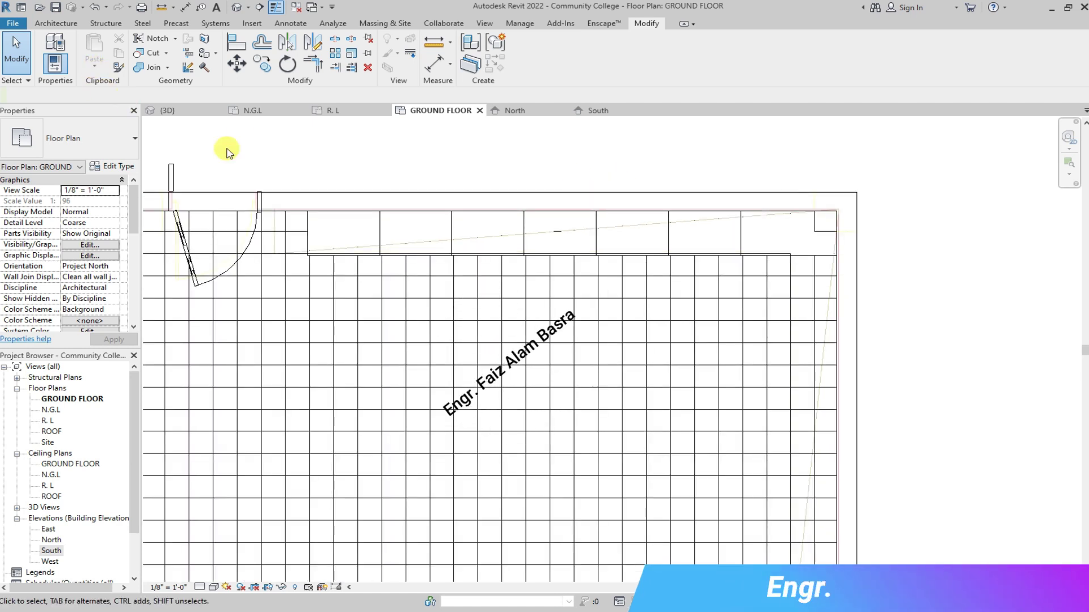
scroll(352, 153, down, 2)
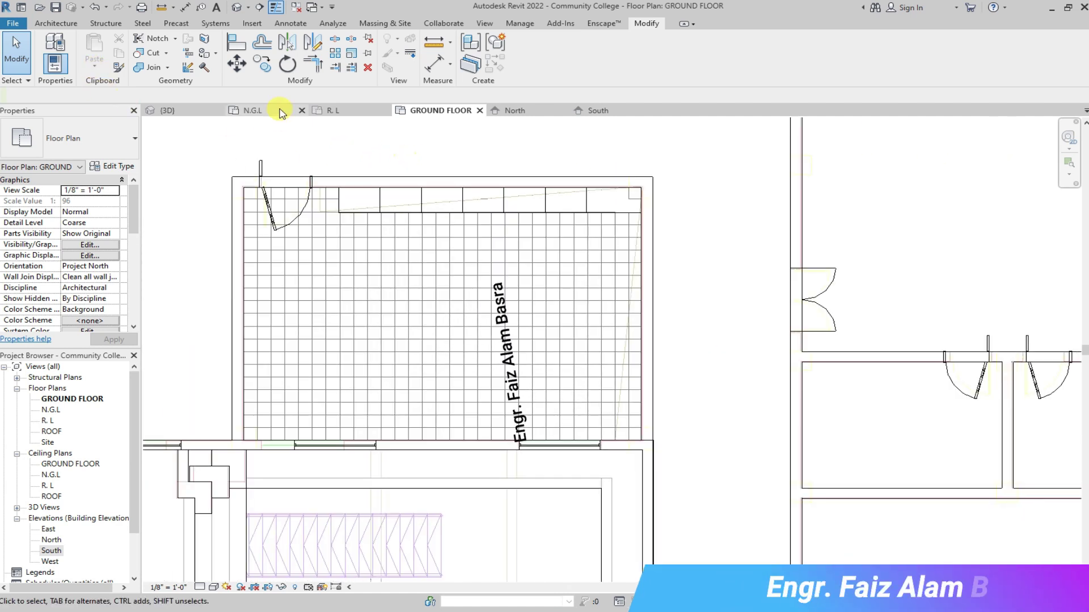
scroll(595, 210, up, 2)
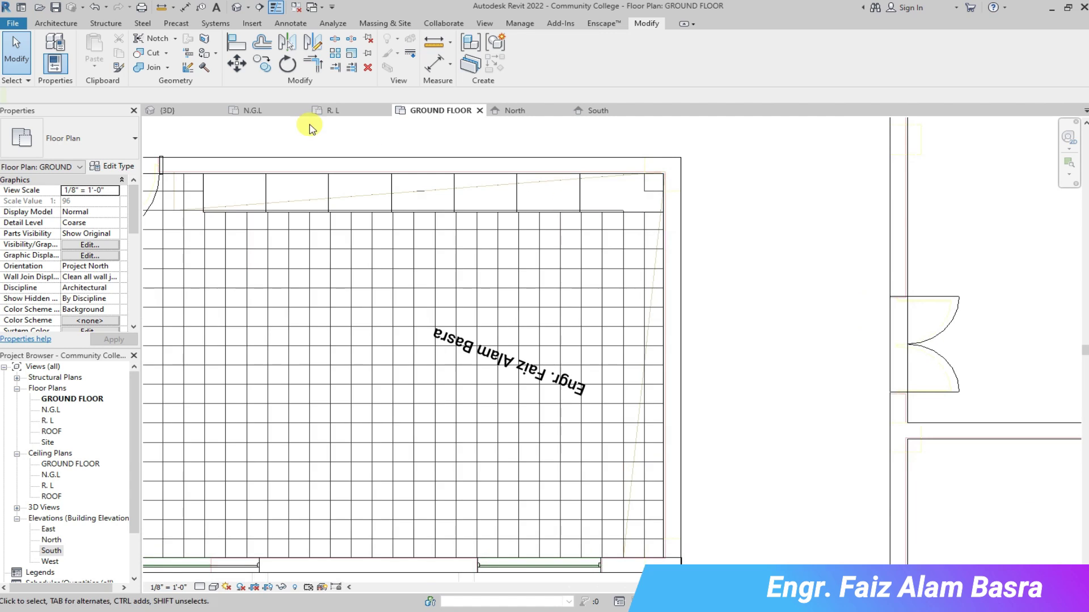
Place a 36" tall double-door cabinet at the row's end and slide it one slot left.
click(55, 23)
click(145, 62)
click(164, 82)
scroll(648, 220, up, 3)
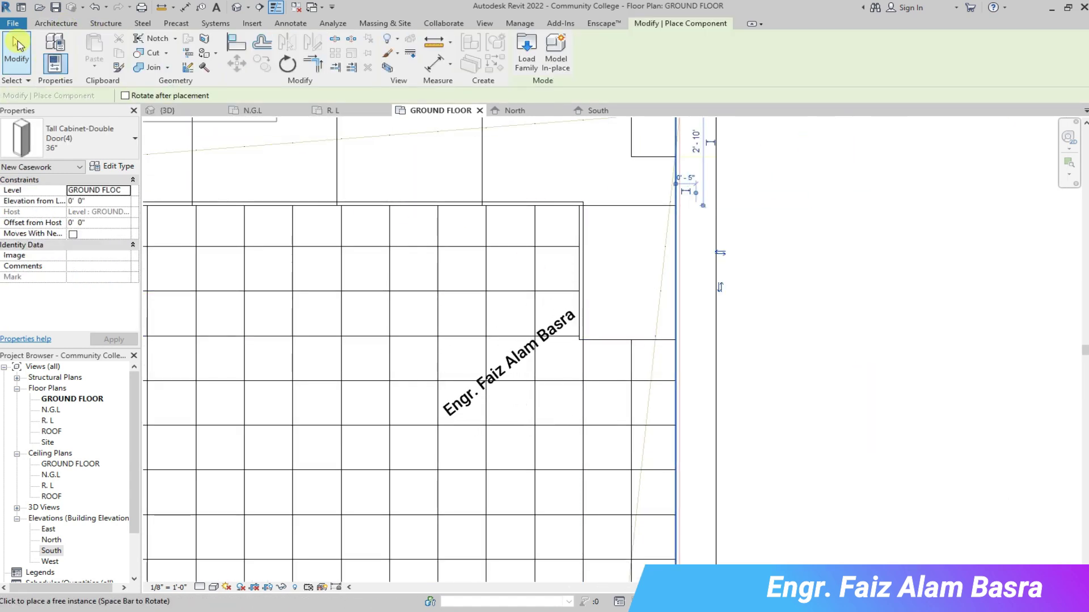
click(180, 111)
click(426, 111)
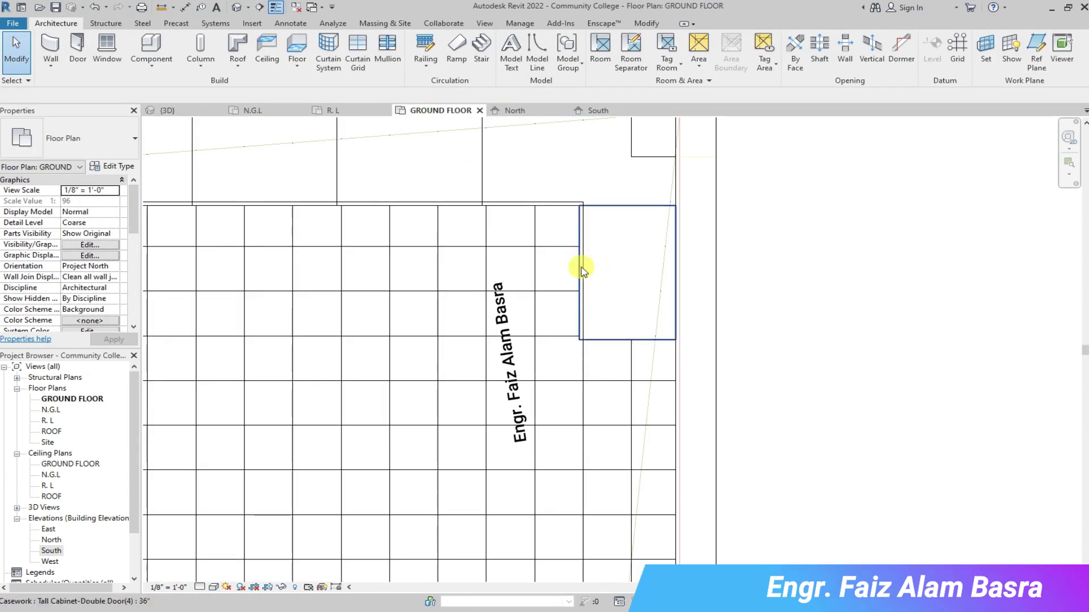
click(630, 261)
drag(669, 262, 597, 264)
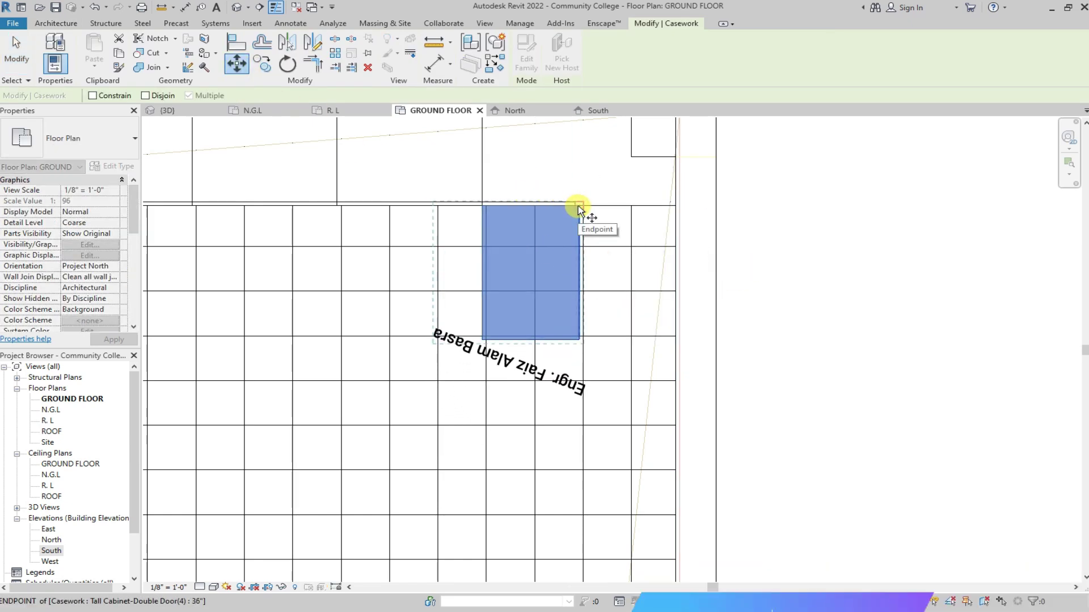
click(189, 117)
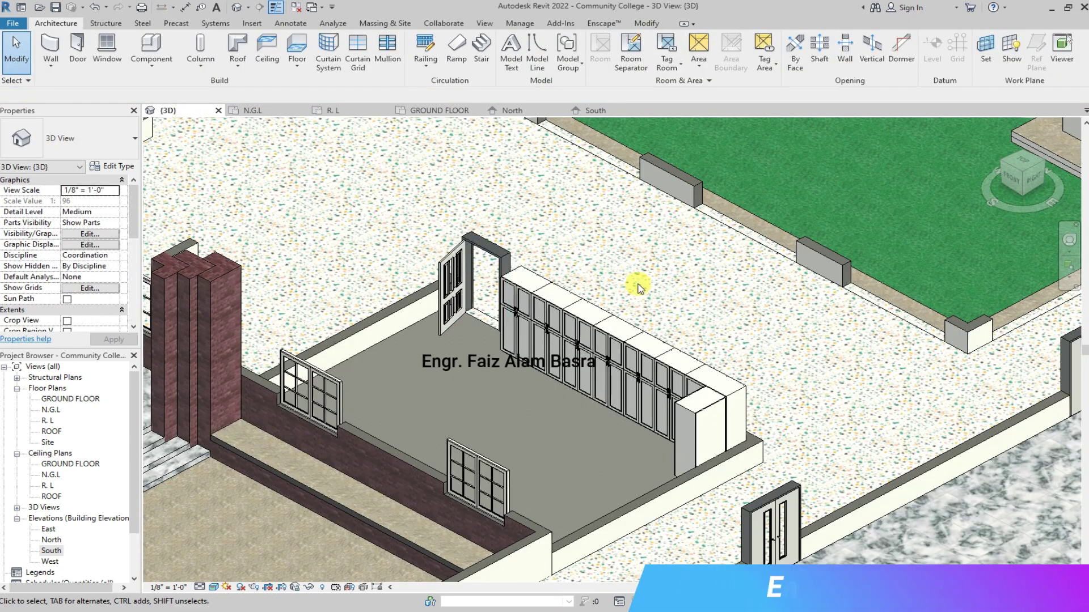
click(429, 116)
Move the cabinet down and rotate it 90° against the right-hand wall.
click(620, 335)
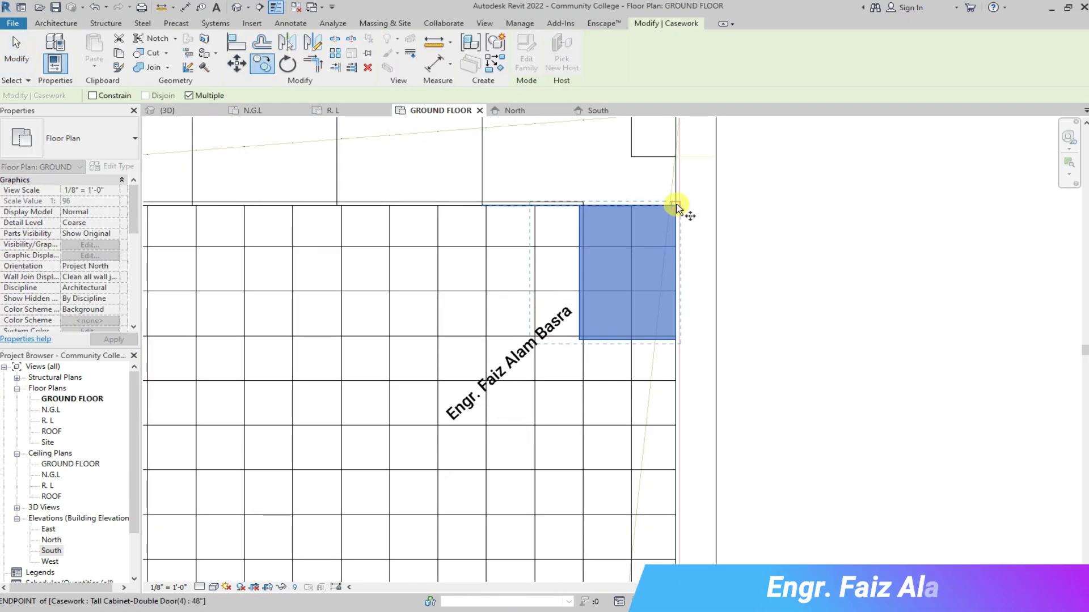
drag(673, 346, 675, 411)
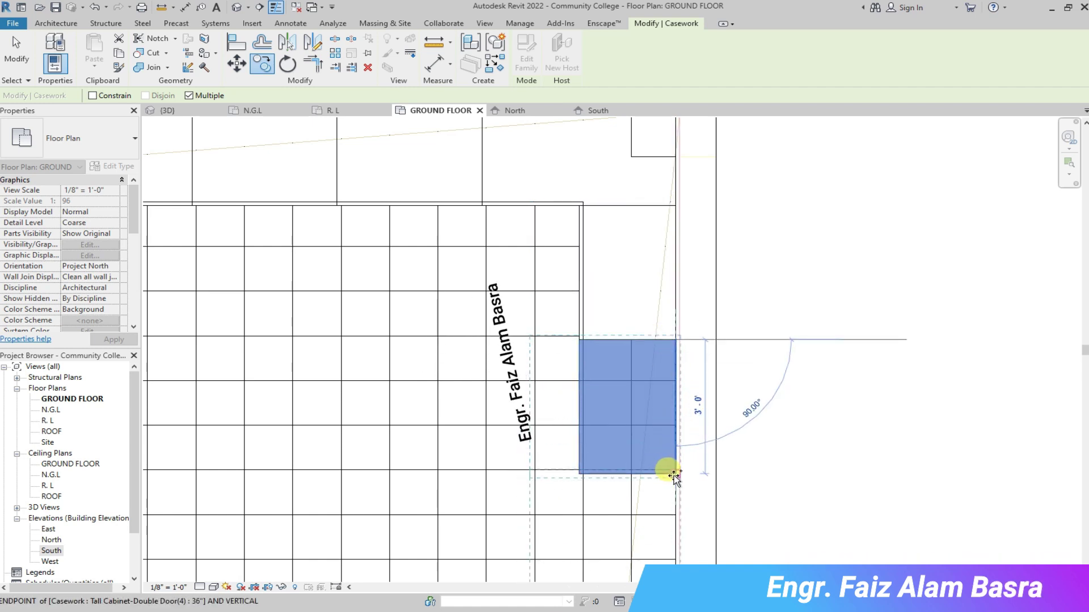
scroll(675, 479, down, 3)
scroll(639, 408, up, 3)
scroll(663, 432, down, 3)
scroll(631, 450, up, 4)
scroll(656, 438, down, 3)
scroll(636, 469, up, 3)
click(653, 423)
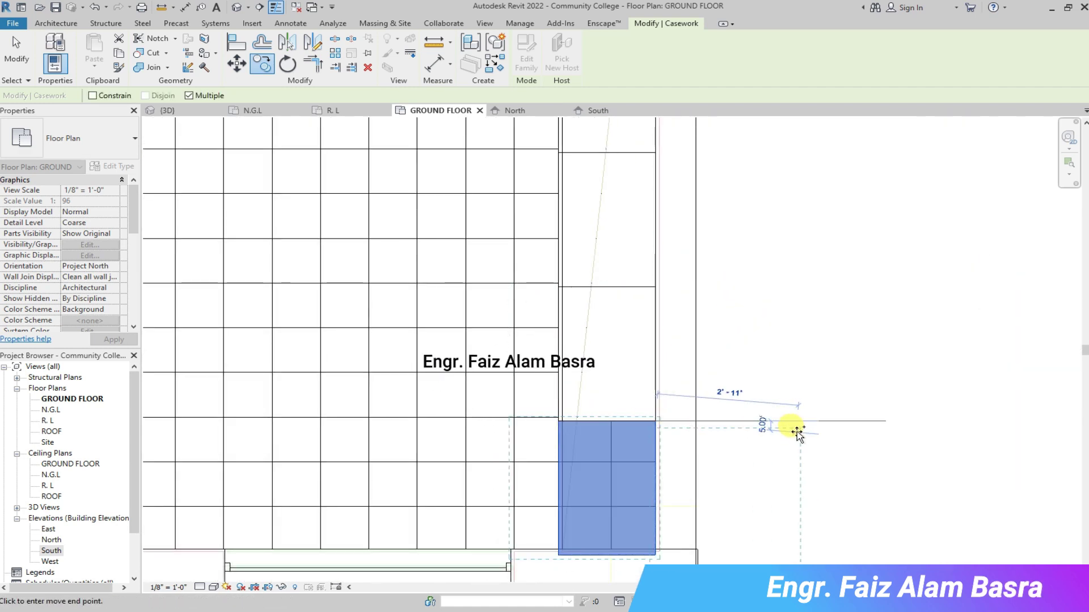
Save the project at the save reminder prompt.
scroll(557, 454, up, 2)
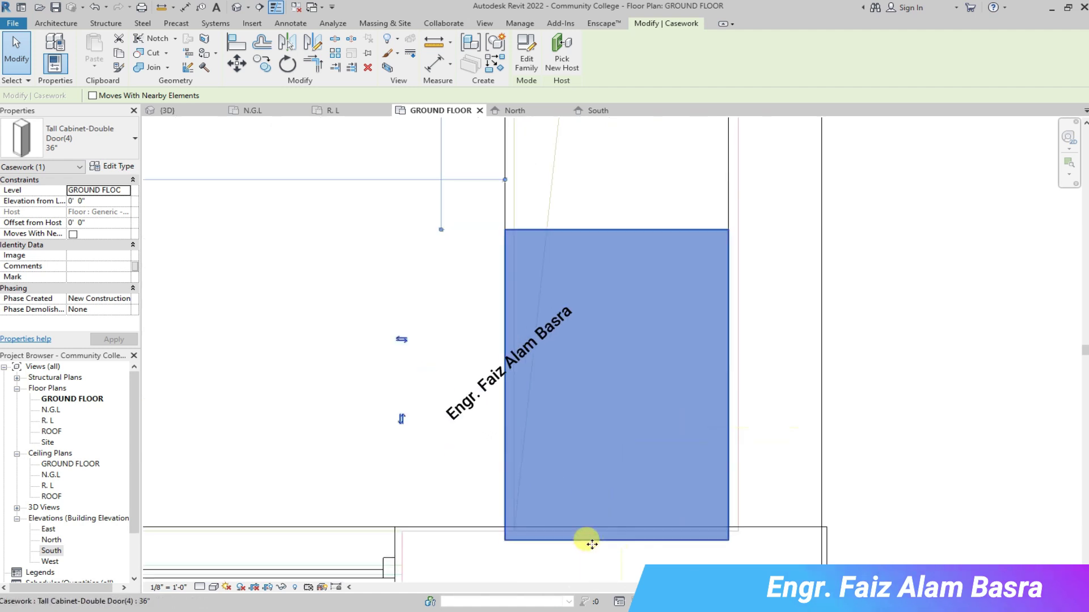
key(Return)
key(d)
key(i)
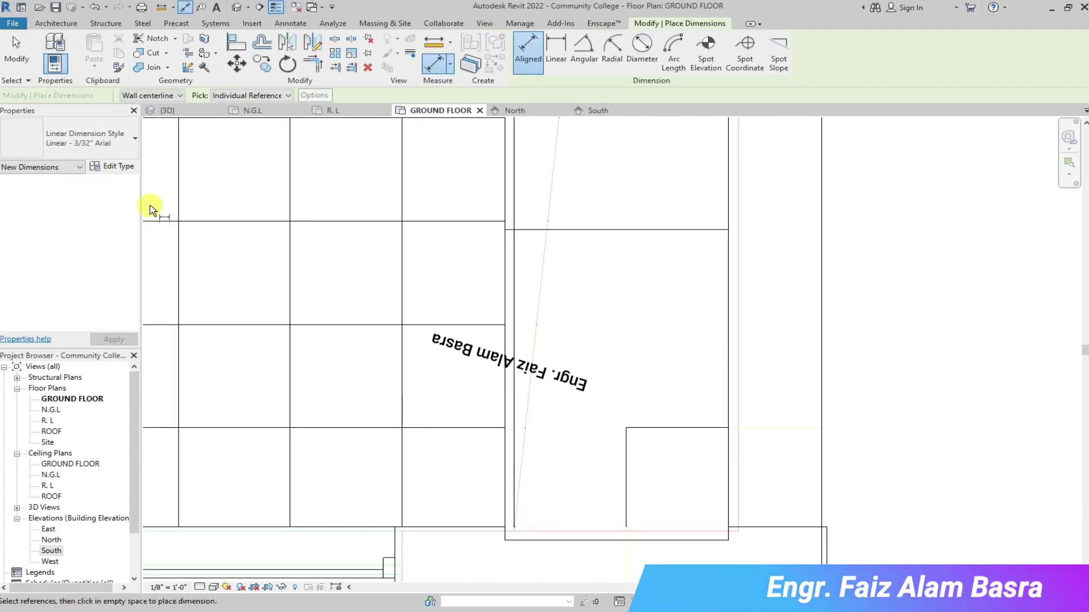
Set the 36" Tall Cabinet-Double Door(4) type's width to 2' 0".
key(Escape)
click(522, 498)
click(118, 165)
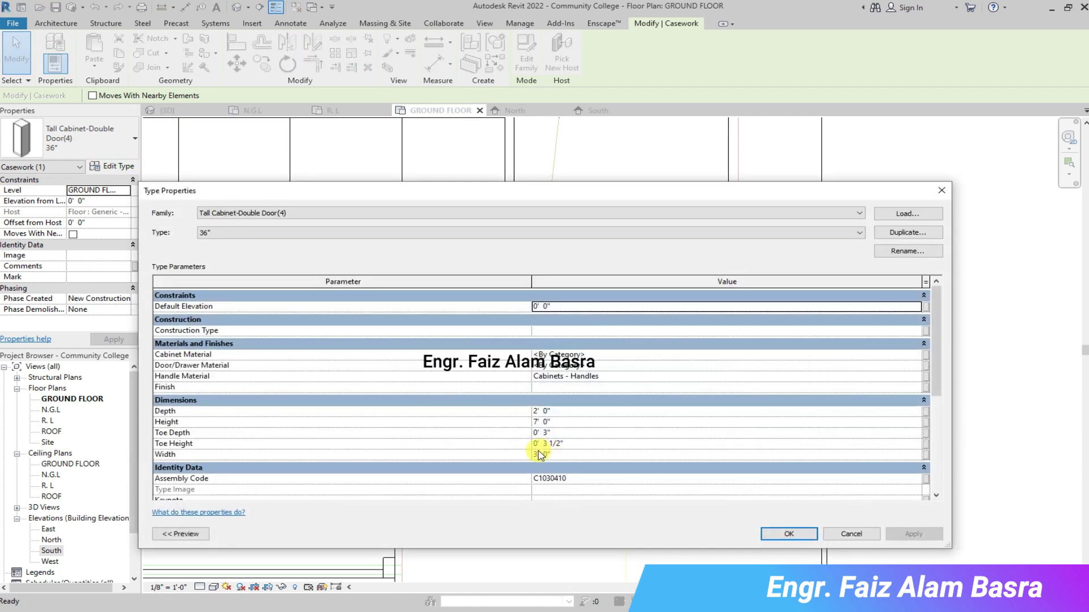
text(2)
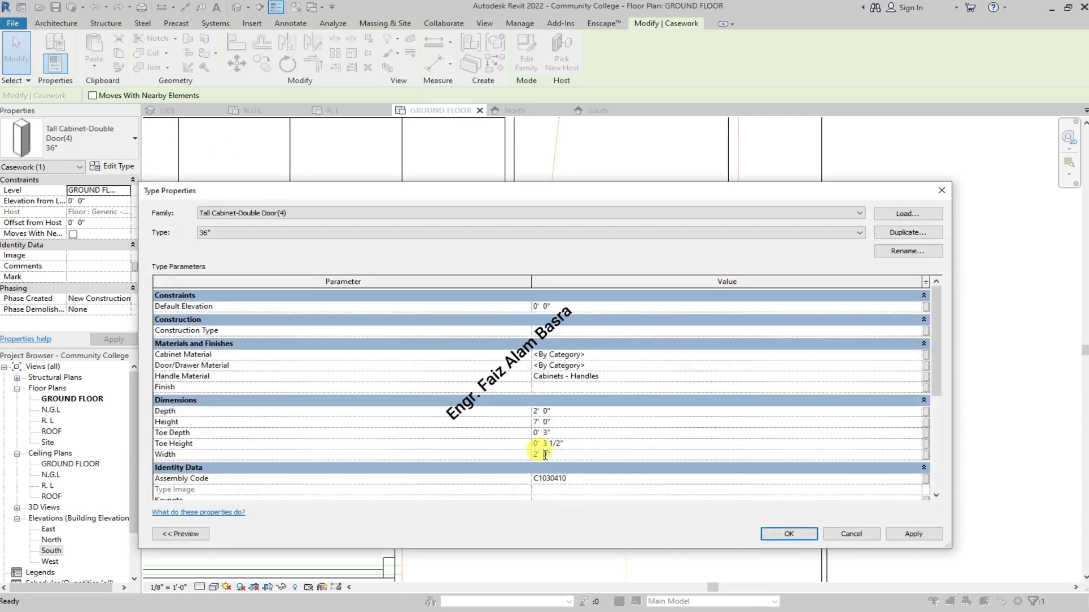
click(789, 534)
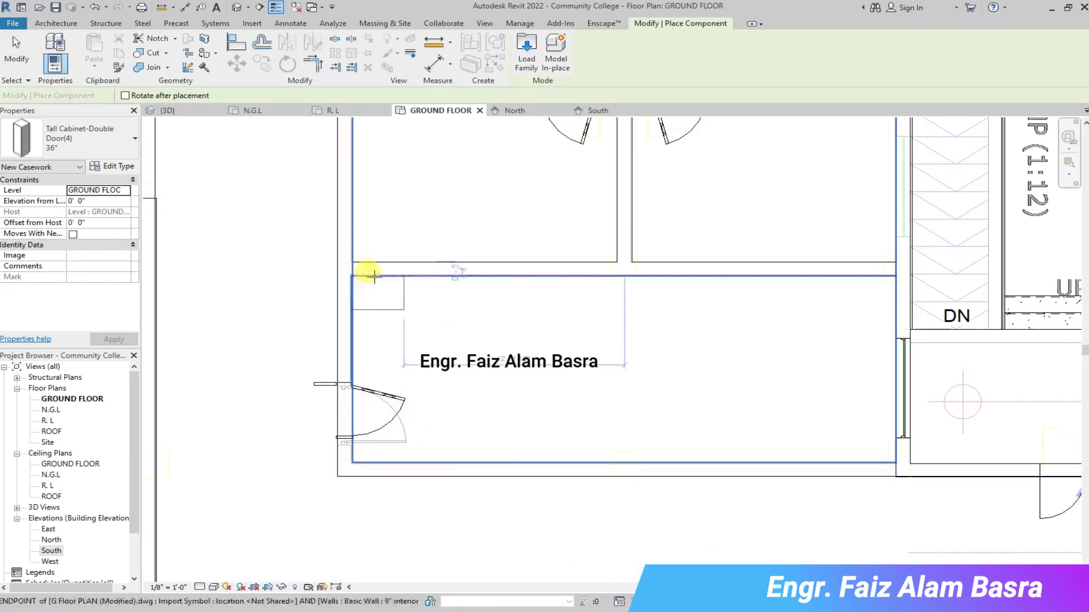
Place a tall double-door cabinet against the wall by the stairs.
scroll(369, 275, up, 3)
scroll(365, 299, down, 3)
scroll(746, 272, up, 4)
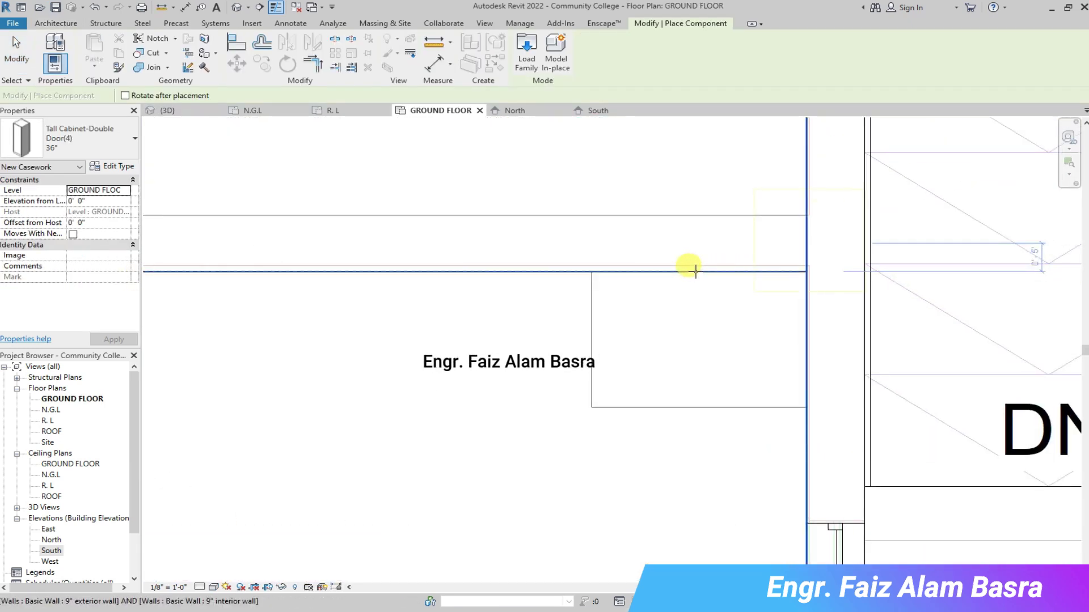
click(479, 272)
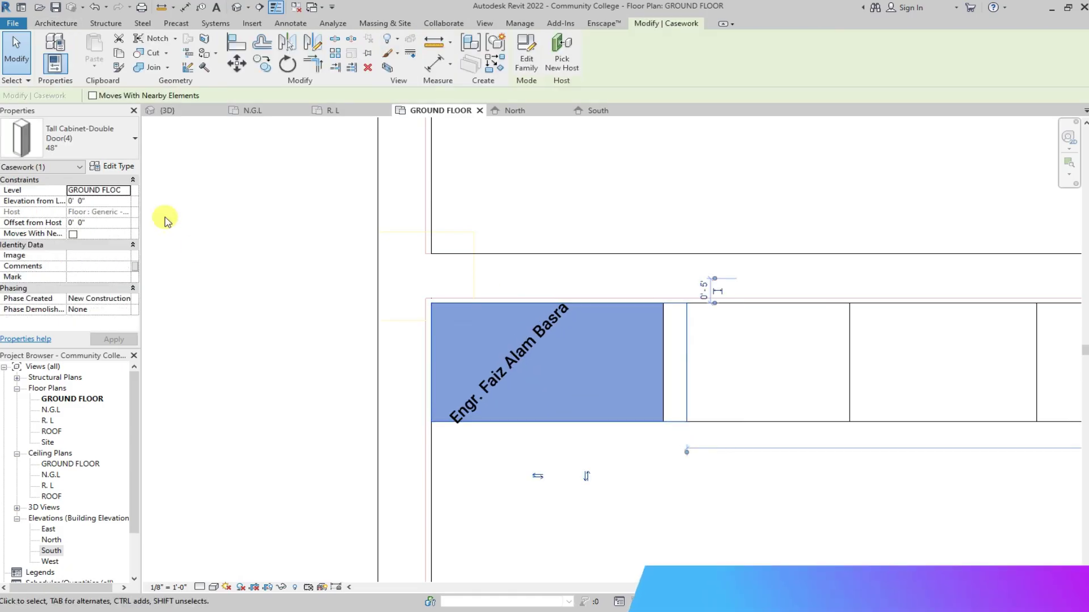
Duplicate the first cabinet's type as a new 42" Tall Cabinet-Double Door(4) type.
click(118, 166)
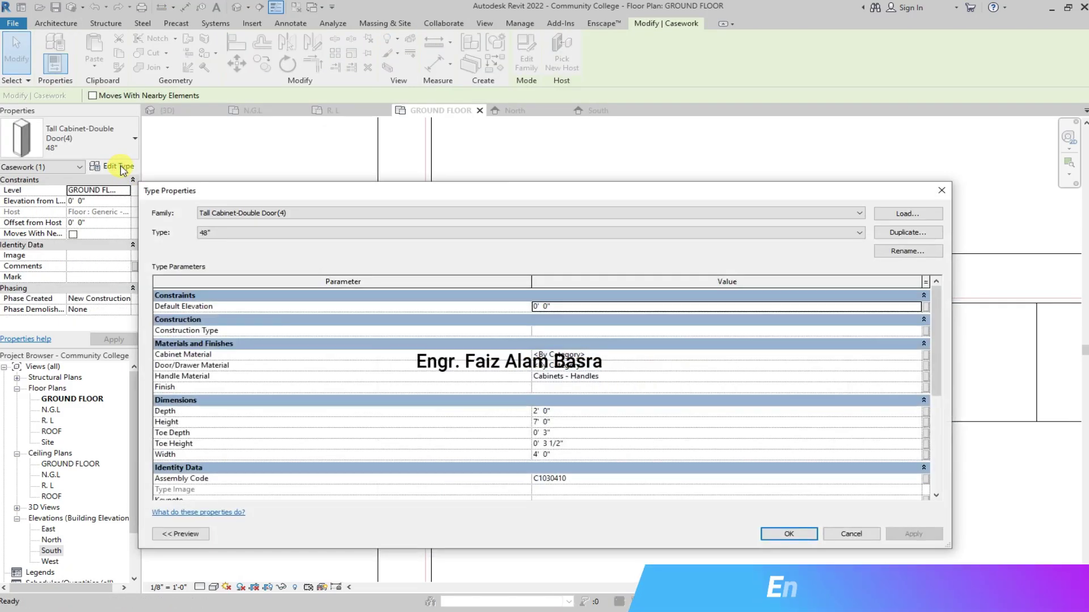
click(906, 235)
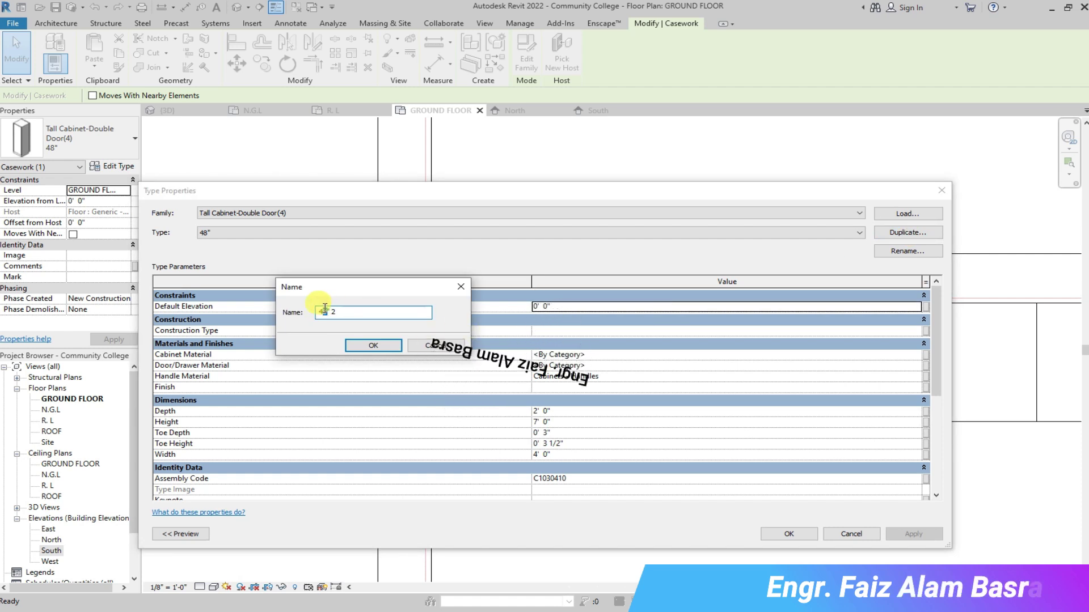
click(381, 346)
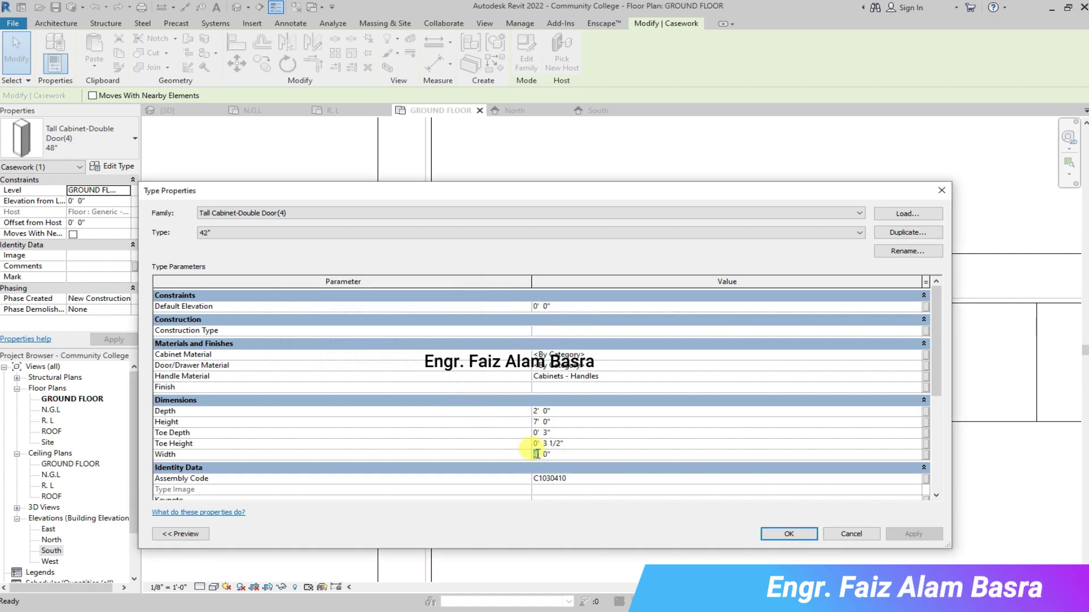
click(762, 531)
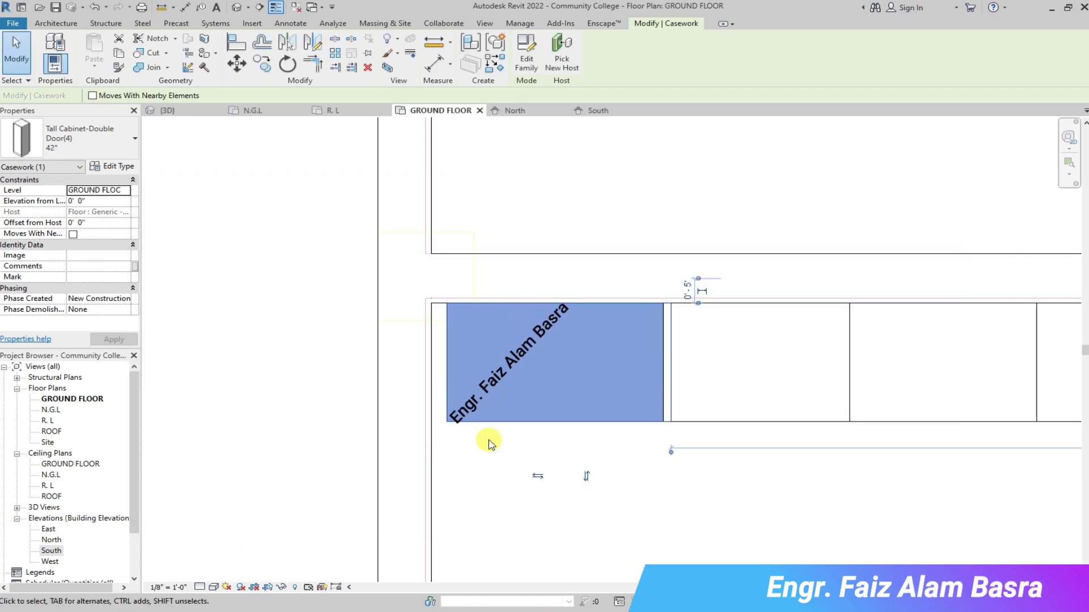
Narrow the 42" type's width in its type settings, then view the model in 3D.
scroll(591, 350, up, 2)
click(630, 491)
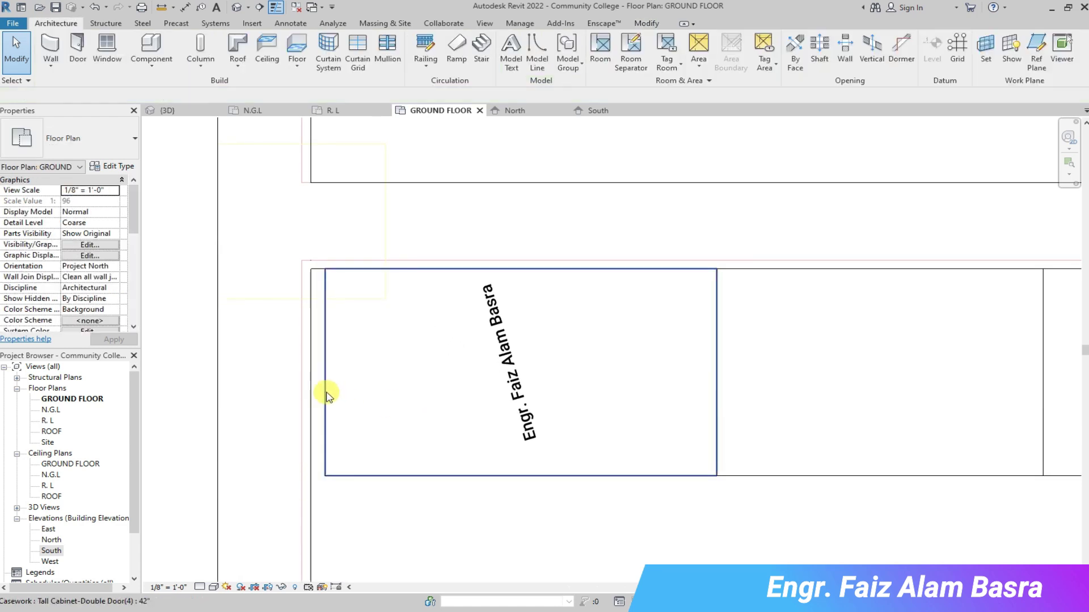
click(326, 389)
click(115, 167)
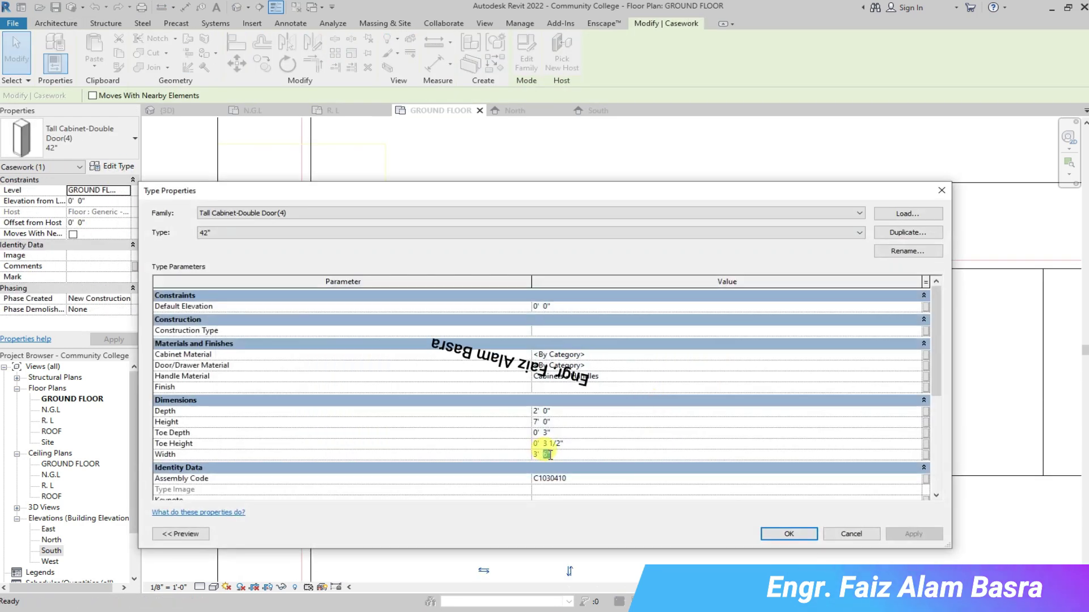
click(761, 533)
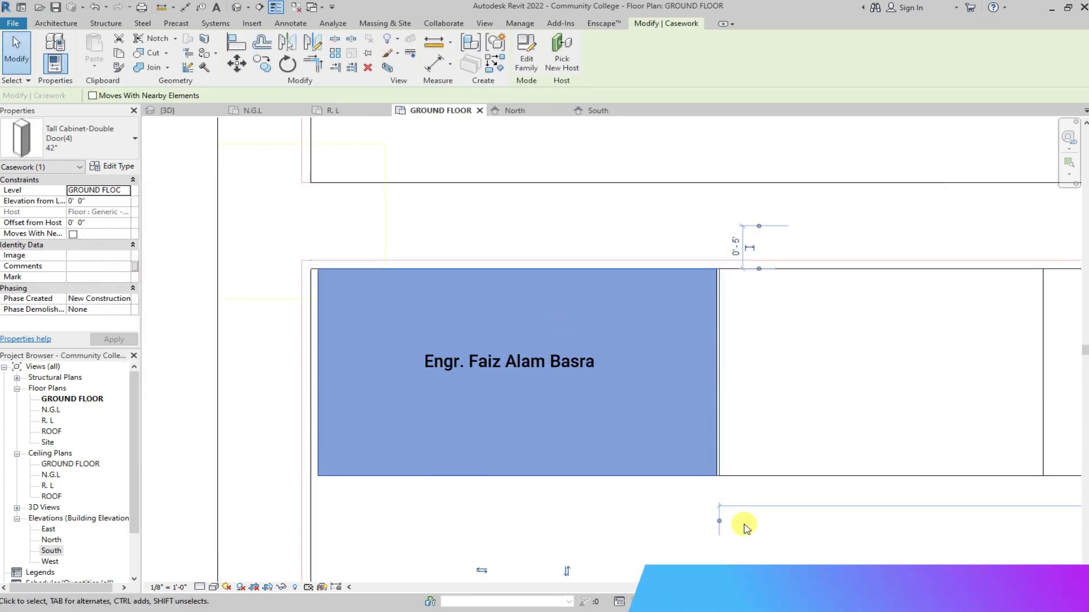
click(161, 110)
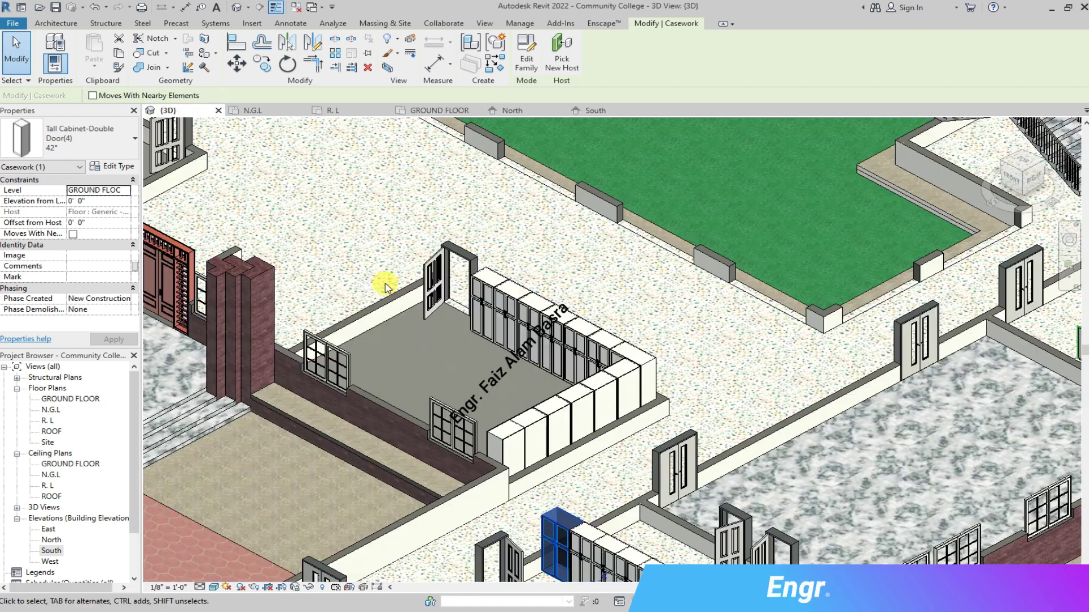
Orbit the 3D view to inspect the new cabinet row.
scroll(417, 434, up, 2)
scroll(417, 433, up, 2)
scroll(469, 476, up, 2)
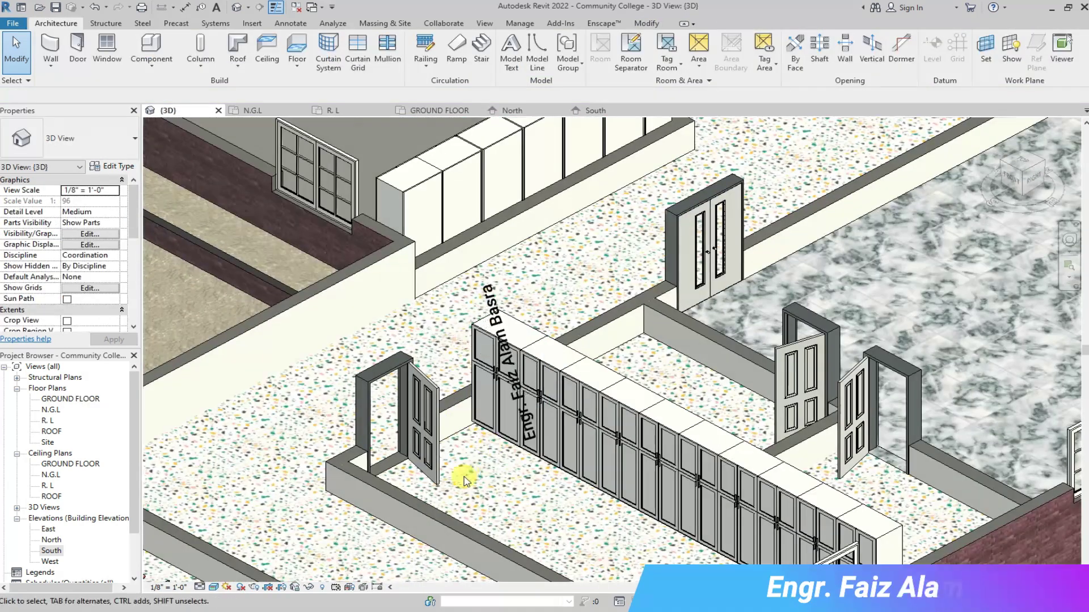
shift+middle_drag(464, 480, 499, 402)
scroll(505, 411, down, 2)
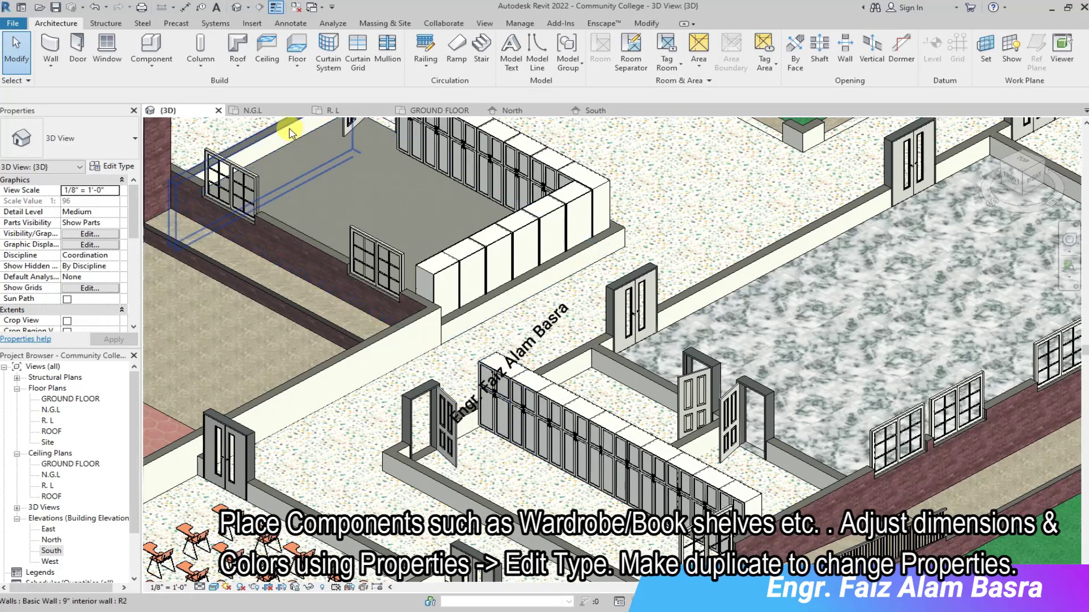
Go back through the GROUND FLOOR plan and open the N.G.L floor plan.
click(404, 110)
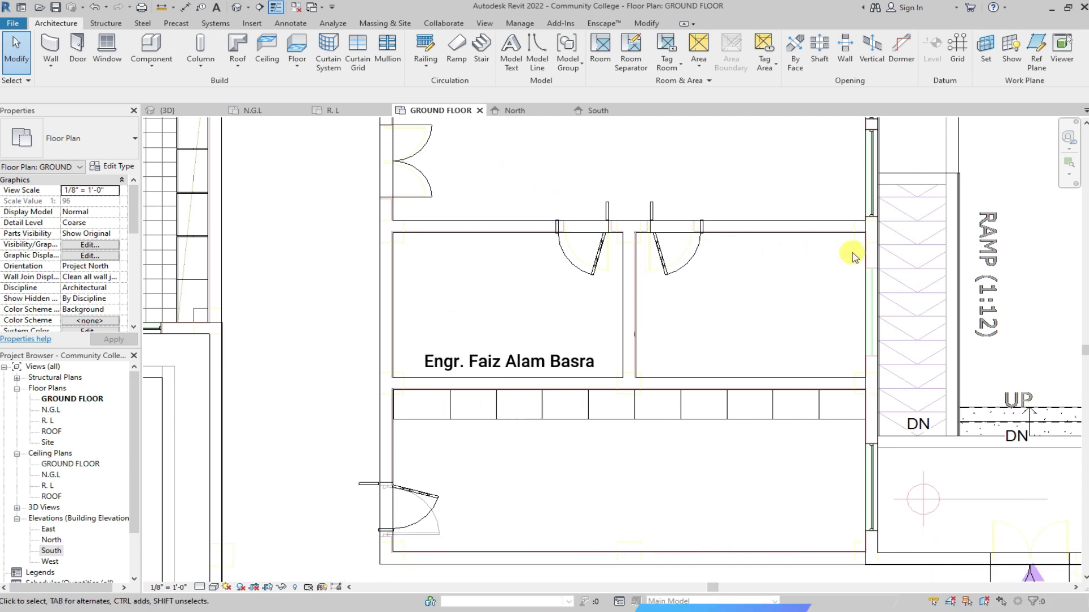
click(485, 281)
scroll(522, 297, up, 1)
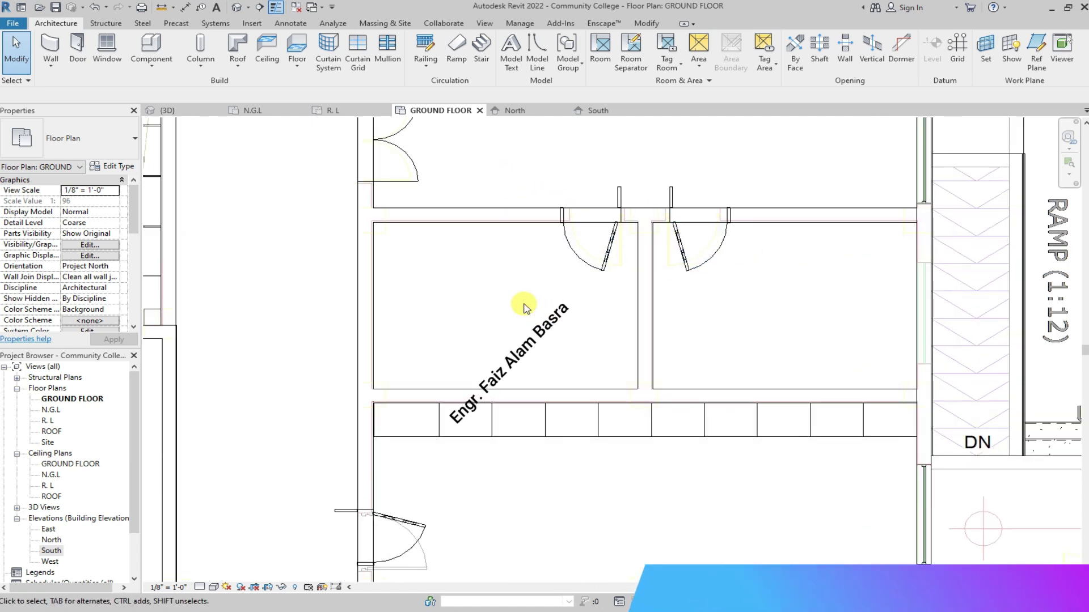
click(258, 111)
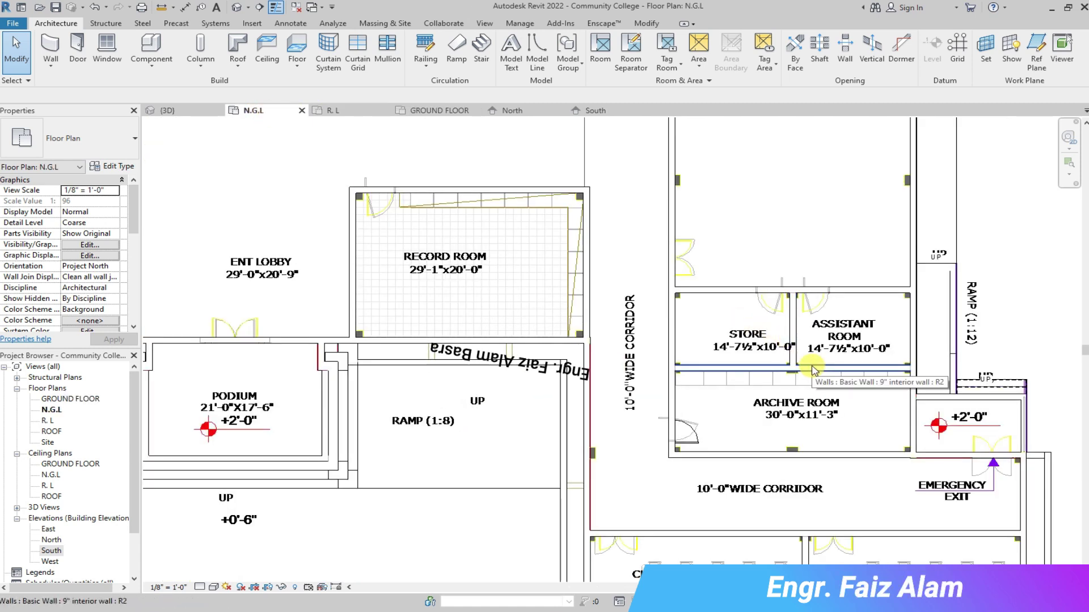
Return to the ground floor plan and cancel a started tall-cabinet placement.
key(ctrl+Tab)
click(150, 56)
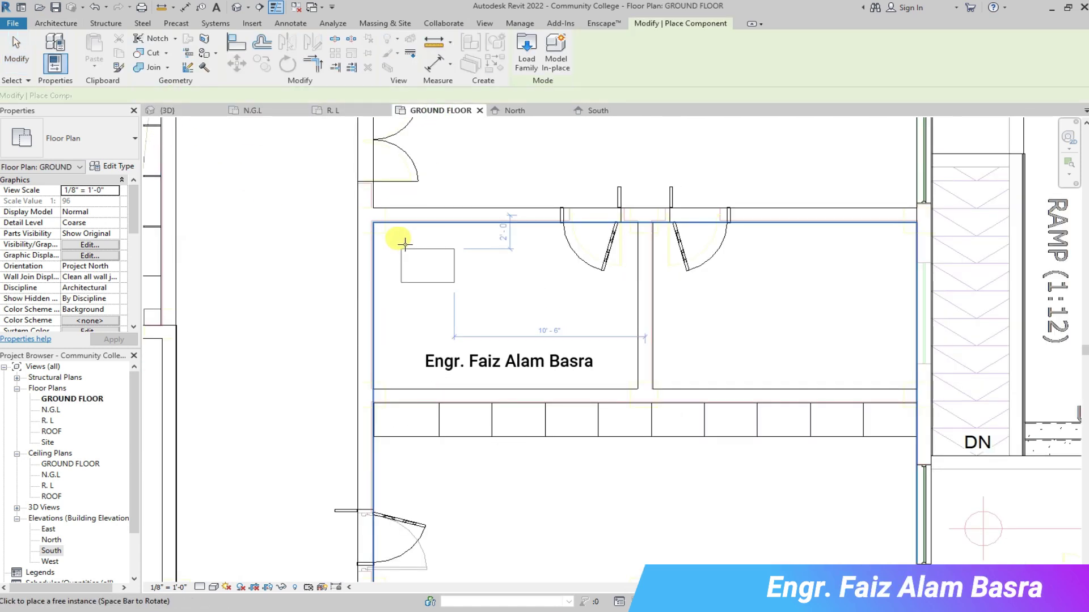
click(180, 112)
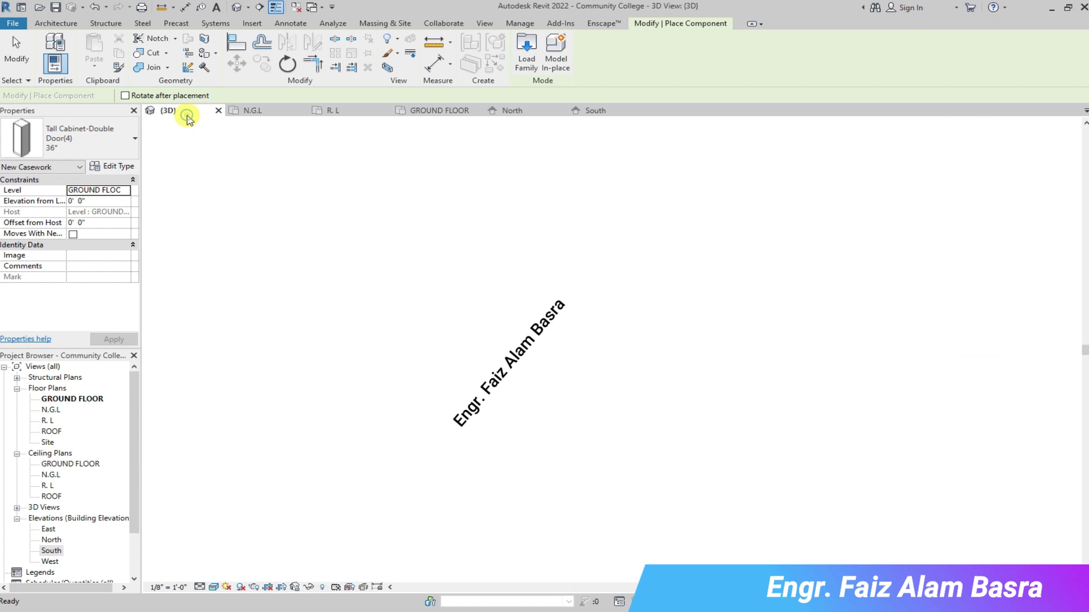
key(ctrl+Tab)
key(Escape)
key(Escape)
scroll(389, 275, up, 2)
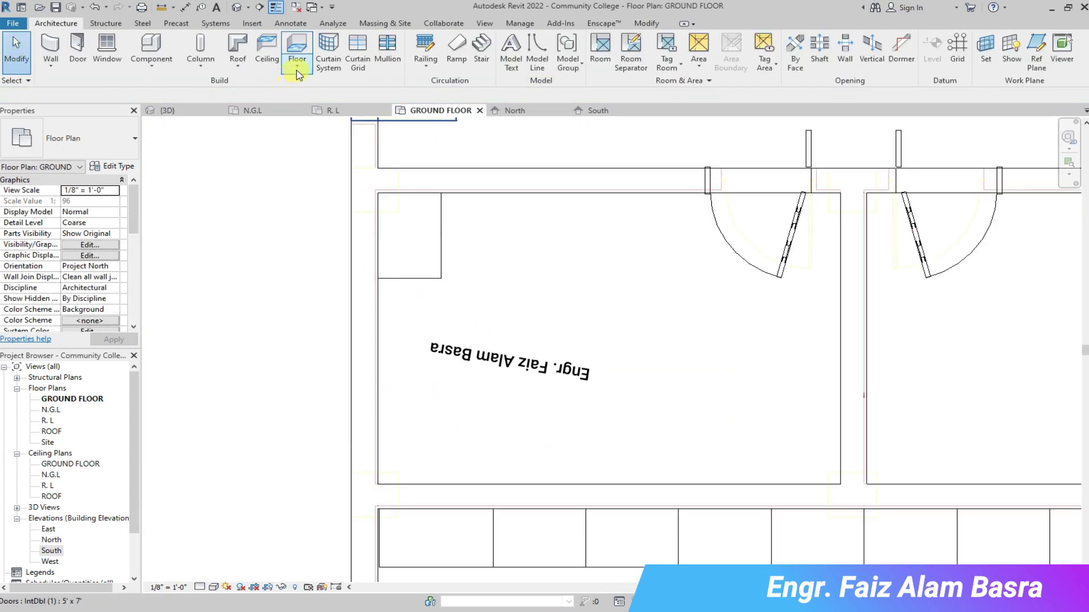
Change the bottom cabinet of the left-wall stack to the 48" size.
click(383, 245)
scroll(384, 245, up, 2)
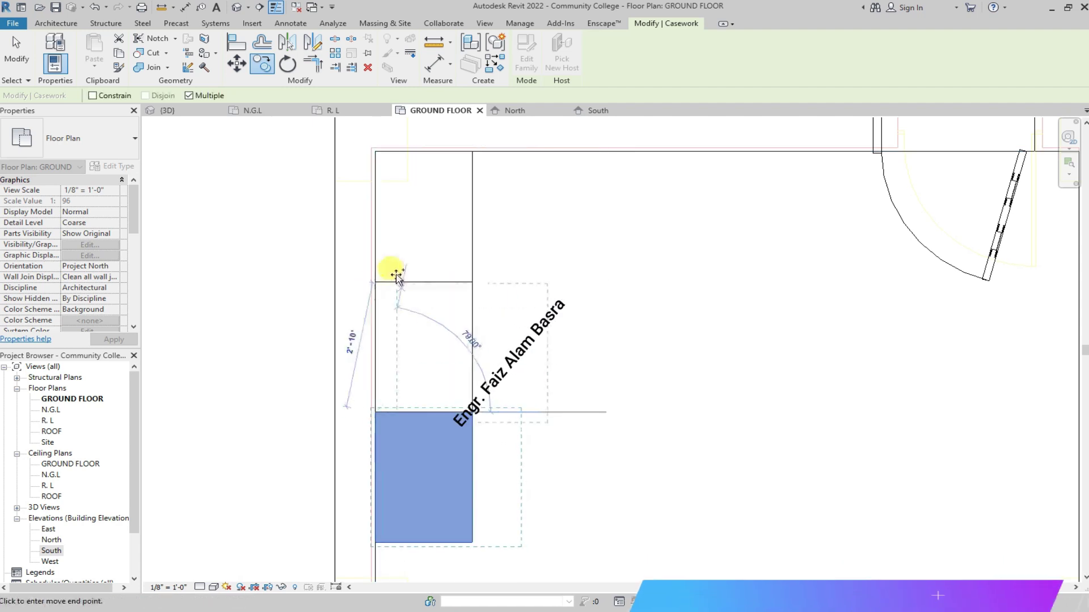
scroll(374, 264, down, 2)
key(Escape)
key(Escape)
click(428, 243)
click(433, 401)
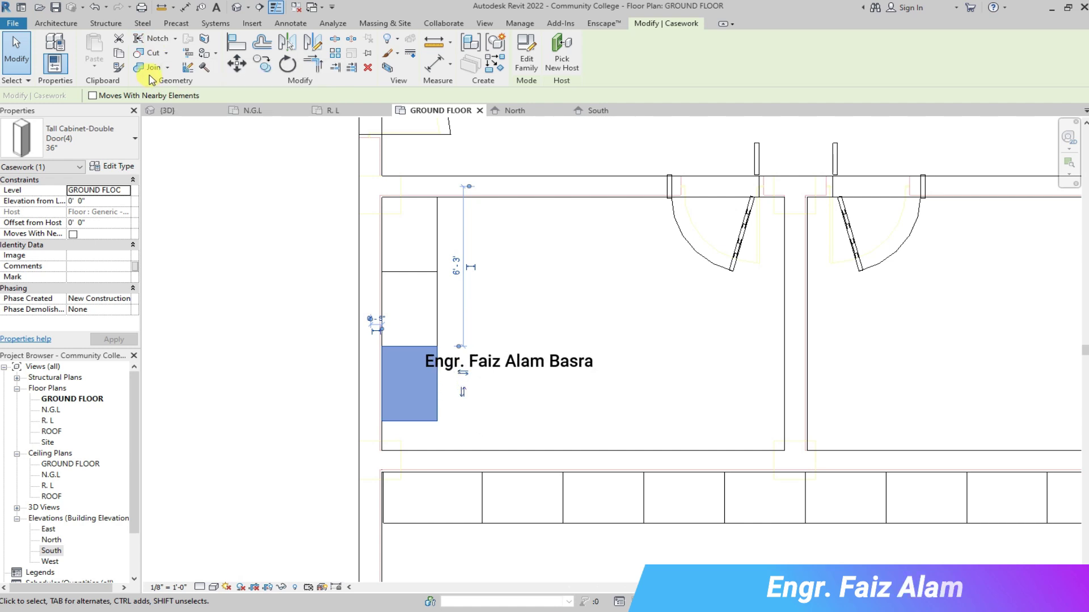
click(135, 139)
click(40, 237)
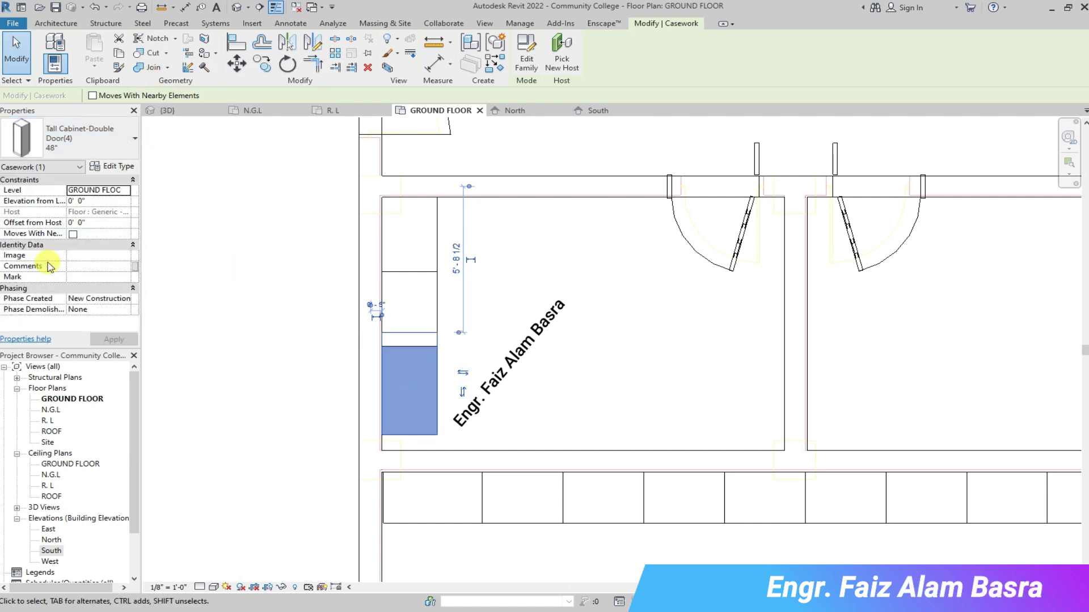
scroll(391, 363, up, 5)
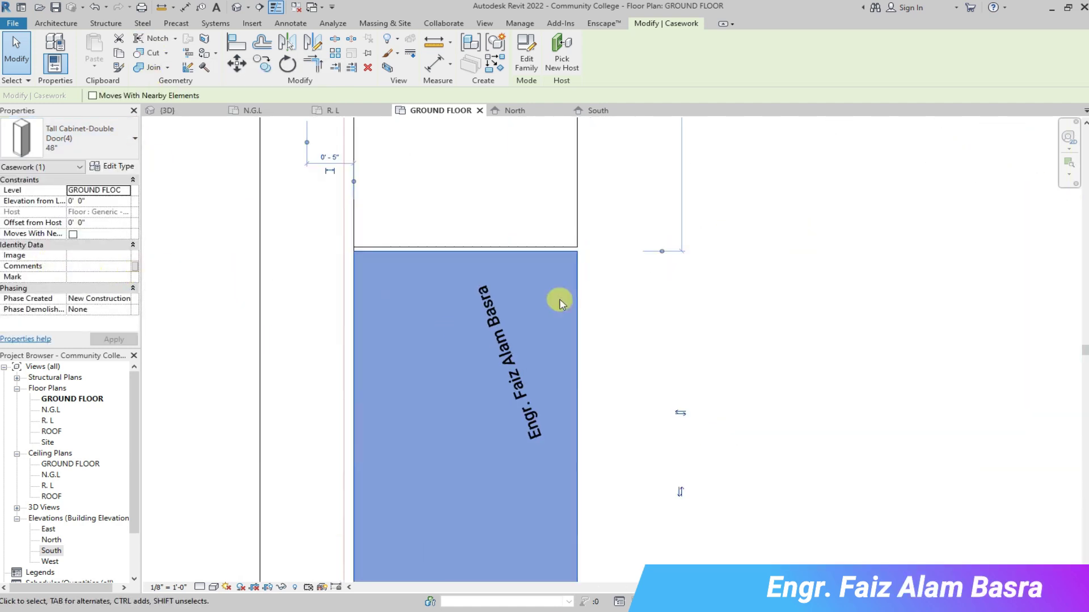
scroll(408, 199, down, 2)
click(619, 383)
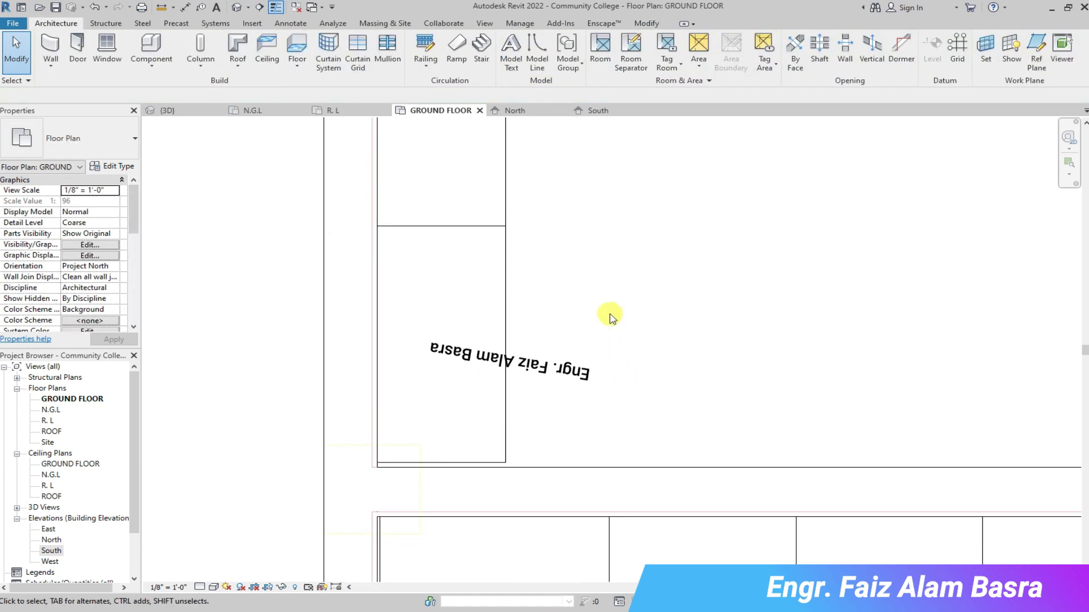
Move the 48" cabinet onto the top of the cabinet below it.
click(454, 199)
scroll(417, 491, up, 2)
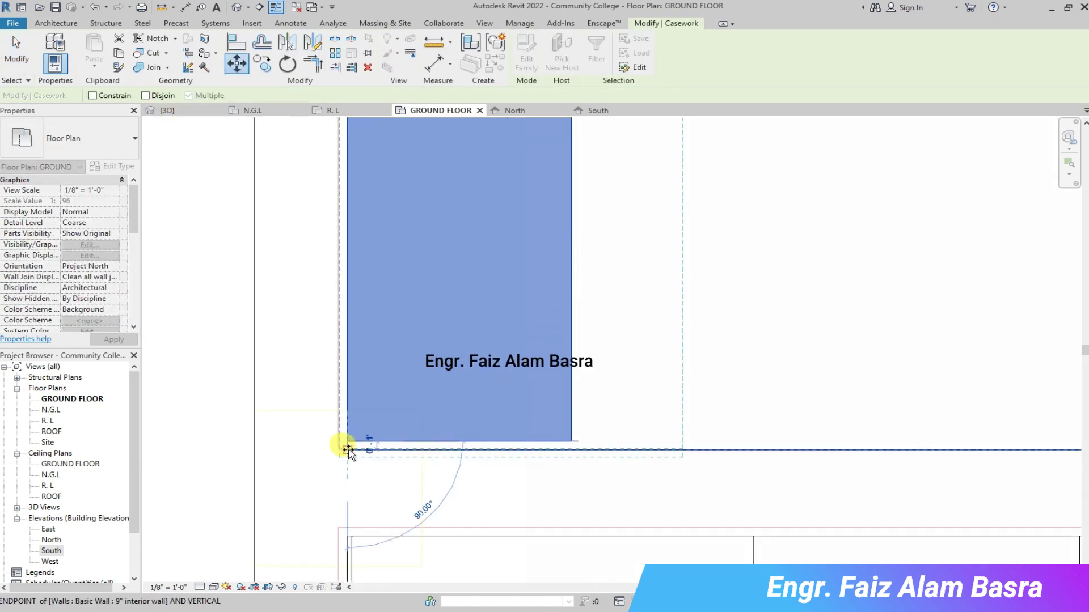
click(347, 451)
scroll(340, 442, down, 3)
scroll(360, 275, up, 2)
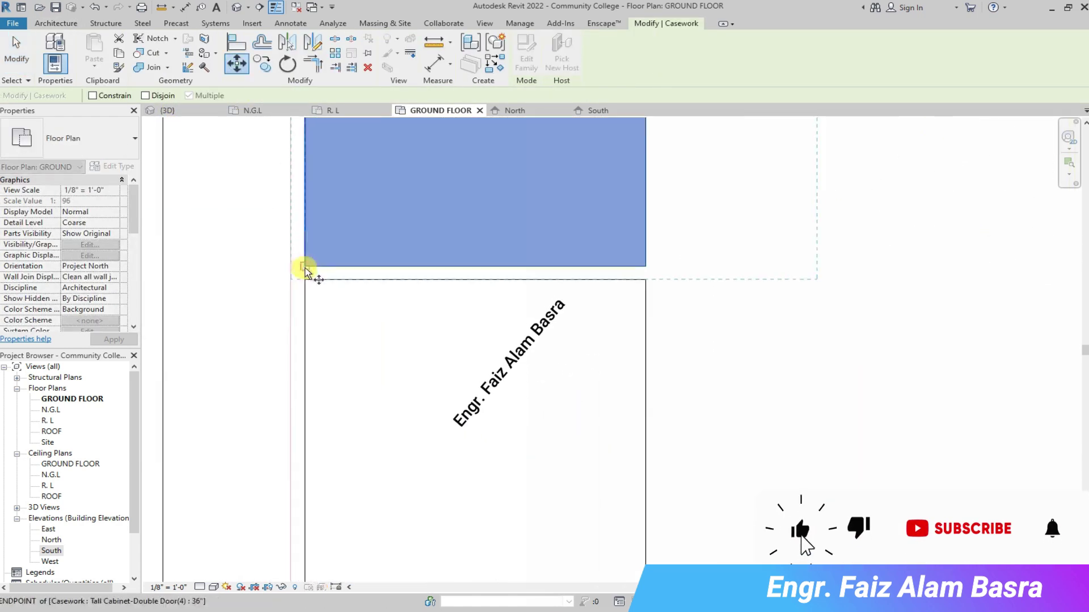
click(306, 279)
scroll(303, 263, down, 2)
scroll(384, 328, down, 1)
Place a 36" tall cabinet along the bottom wall using CM, then view it in 3D.
key(c)
key(m)
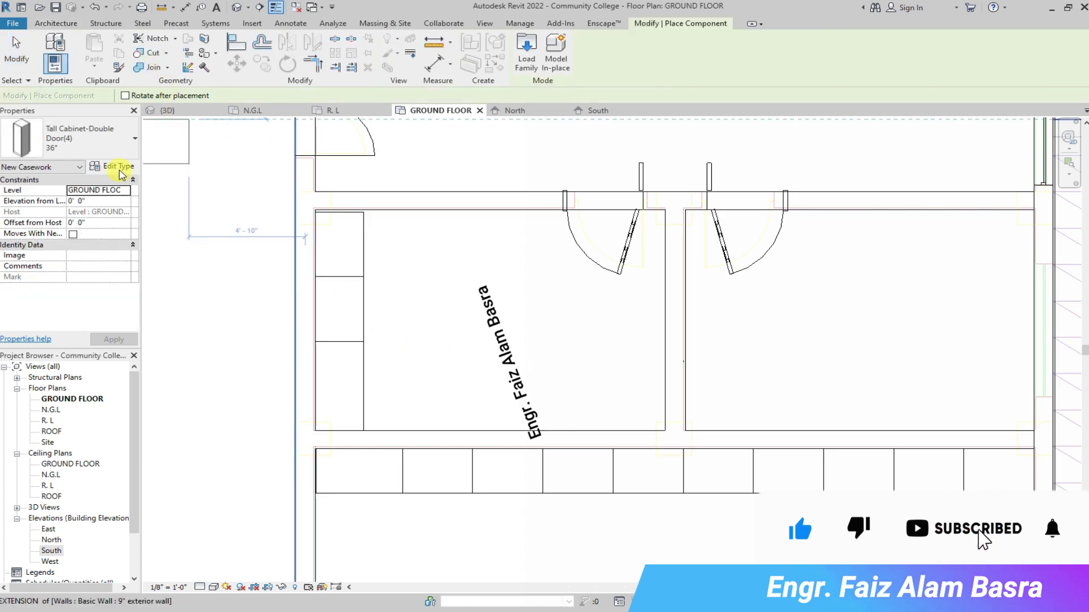
scroll(403, 387, up, 2)
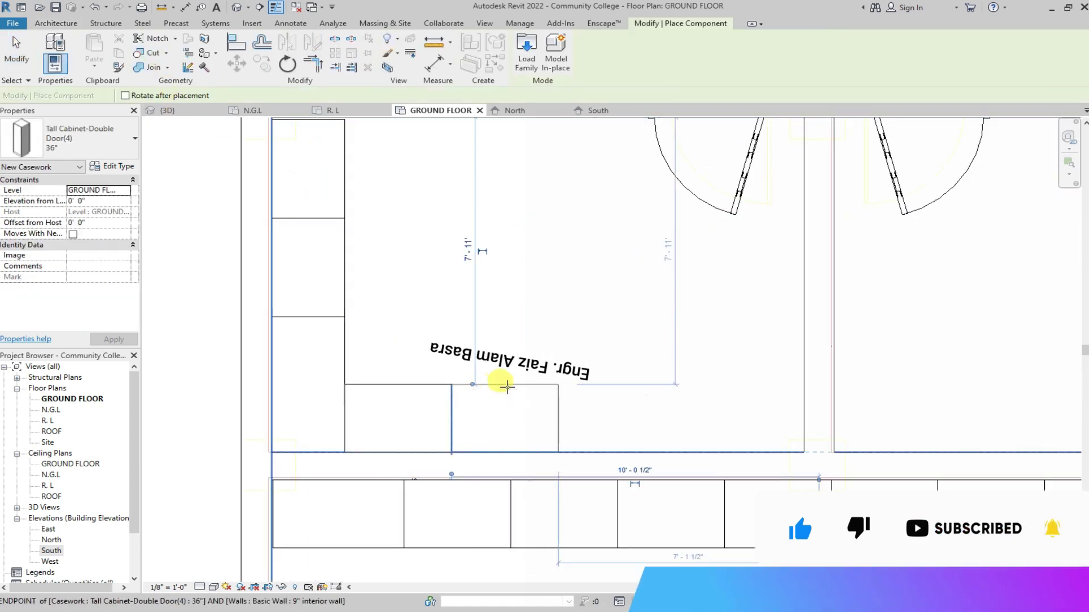
click(614, 386)
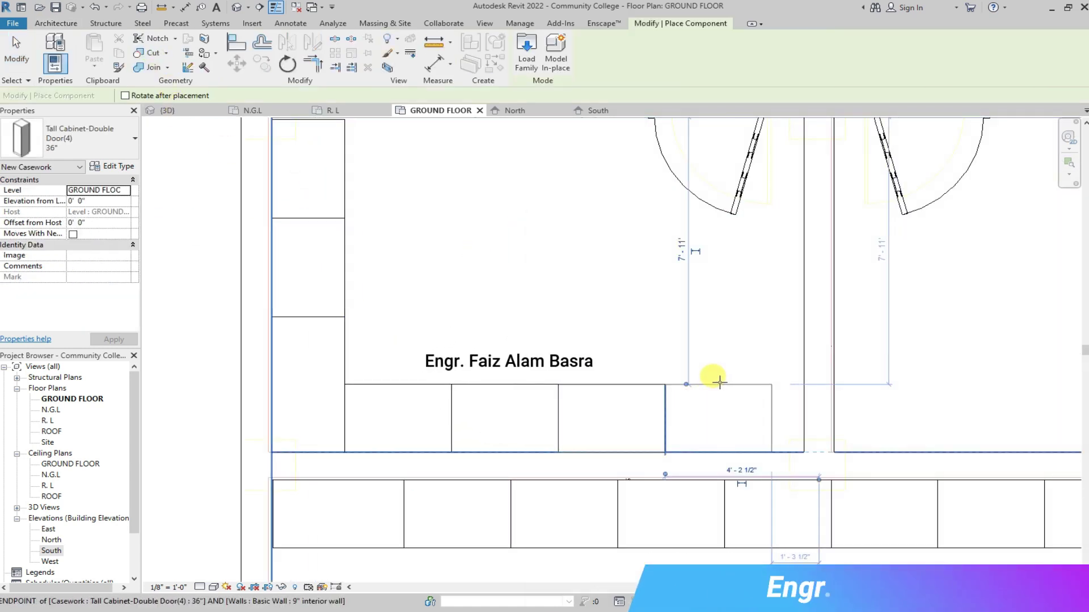
click(168, 110)
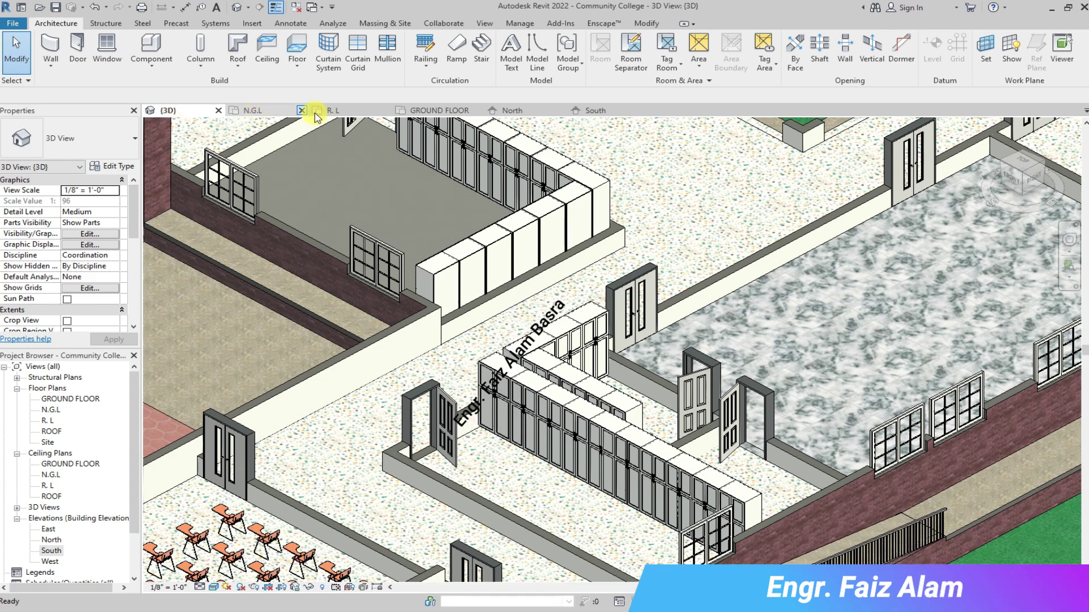
Slide a bottom-row tall cabinet to the row's right end and flip it.
click(419, 111)
click(397, 418)
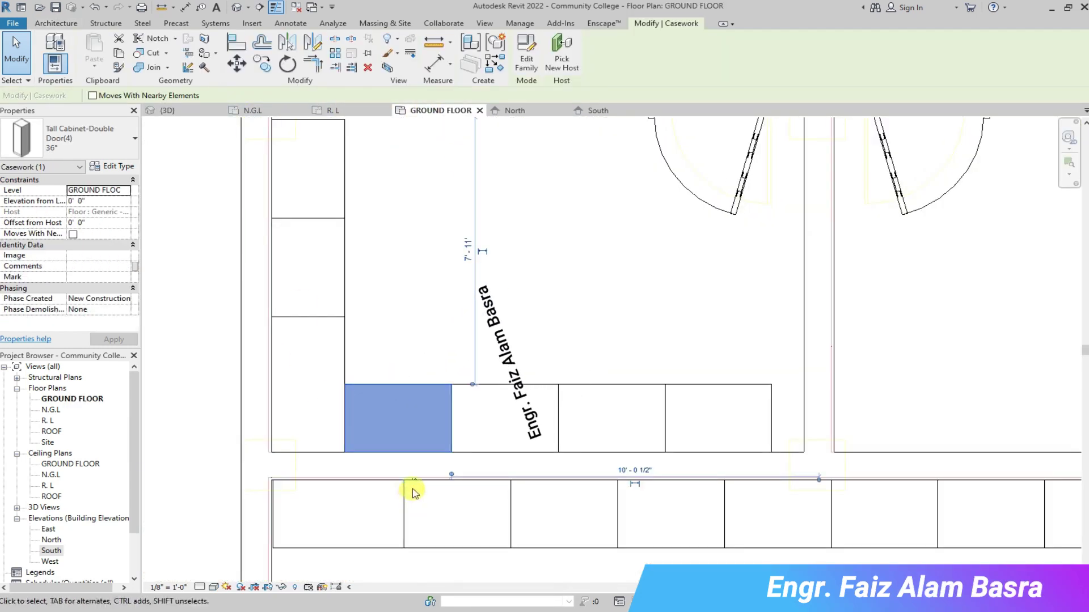
drag(537, 431, 732, 481)
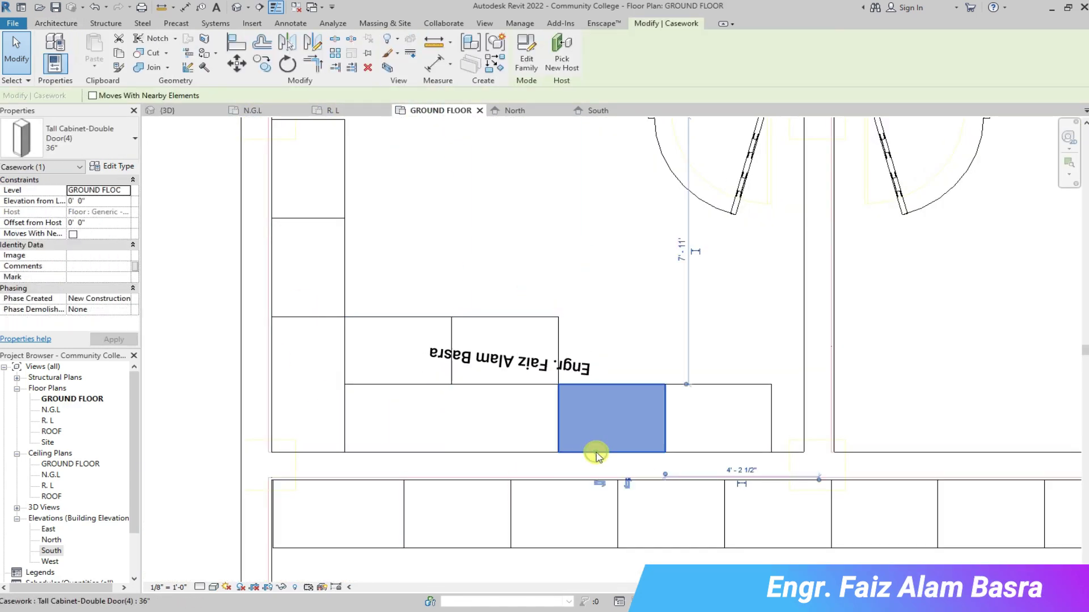
click(732, 487)
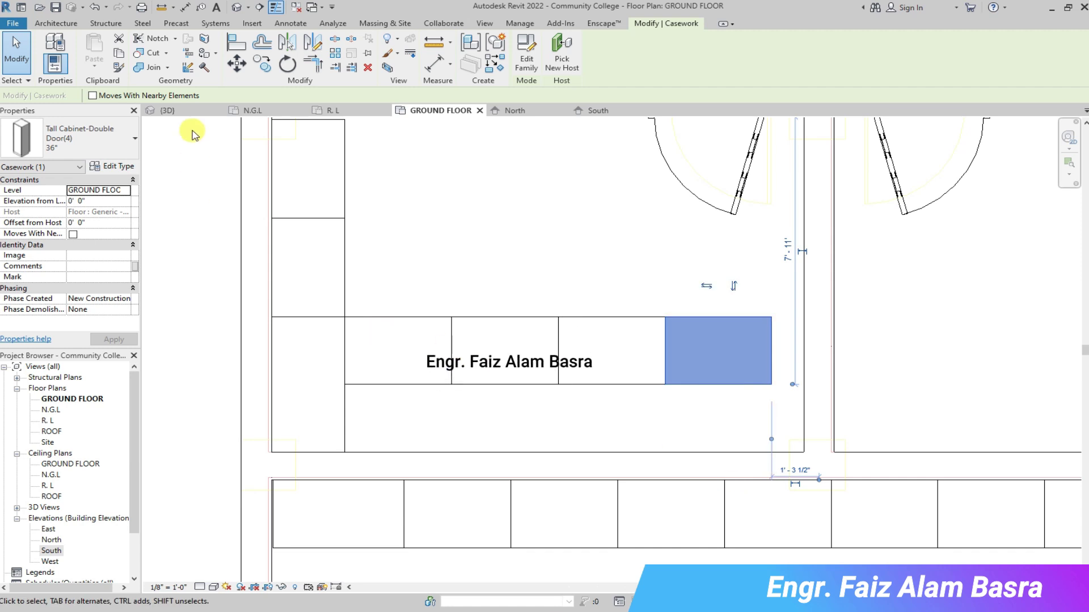
Move the four-cabinet row down flush against the bottom wall with MV.
click(672, 410)
drag(672, 410, 343, 292)
key(m)
key(v)
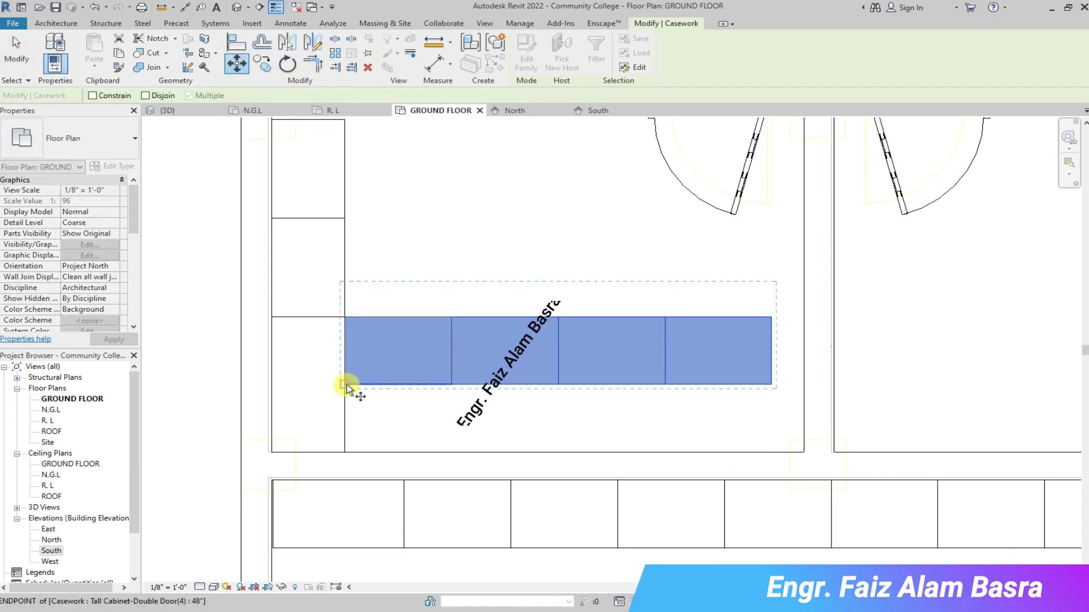
click(345, 452)
key(Escape)
Change the right-end cabinet to the 42" type and widen it to close the gap.
click(688, 392)
click(135, 138)
click(39, 249)
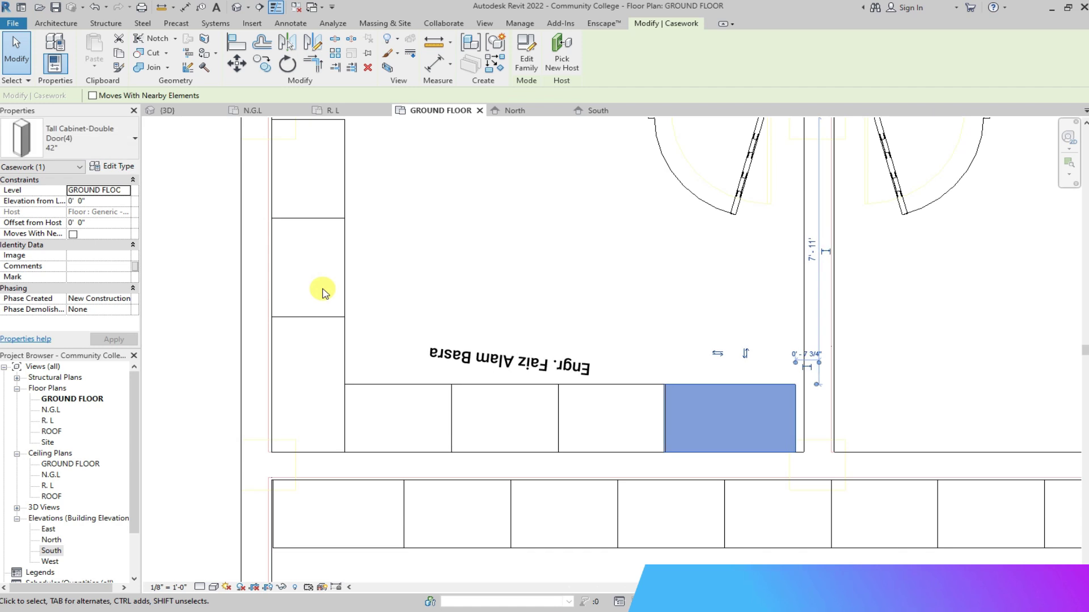
scroll(704, 420, up, 3)
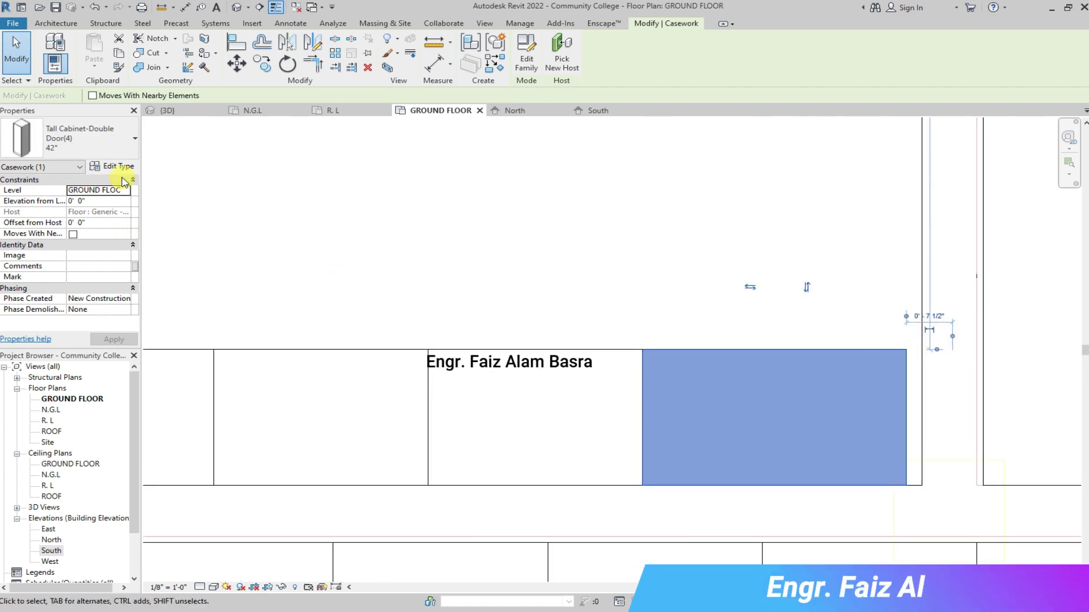
click(118, 167)
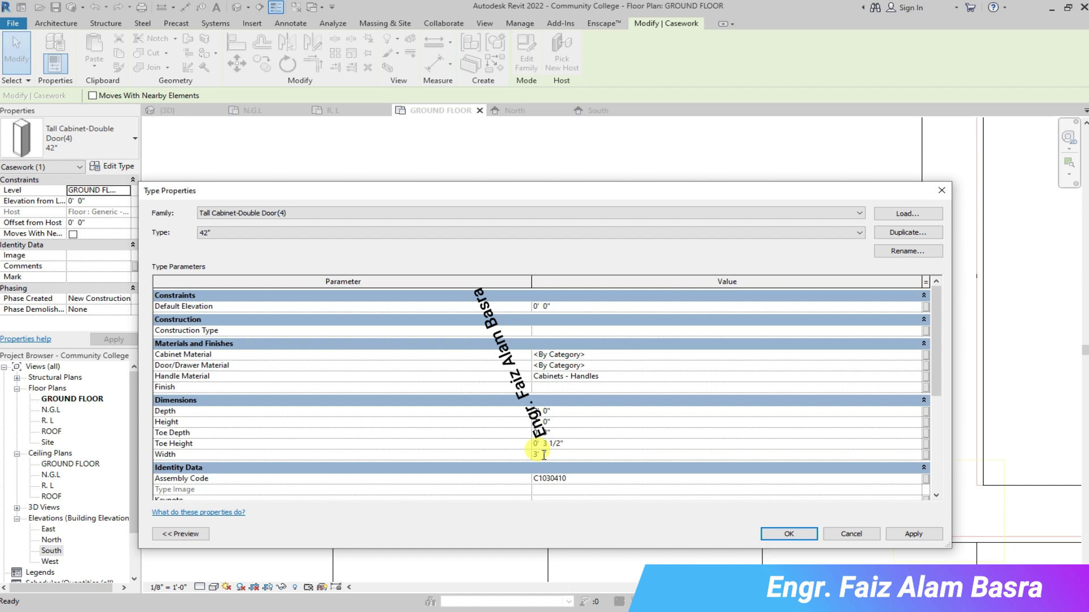
click(798, 539)
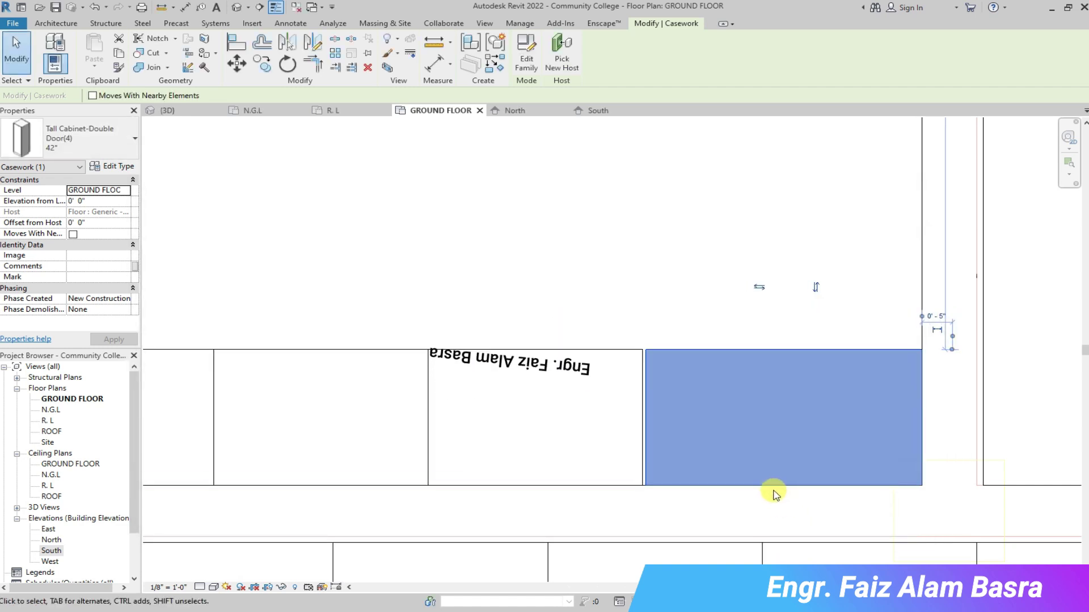
key(Escape)
scroll(838, 518, down, 5)
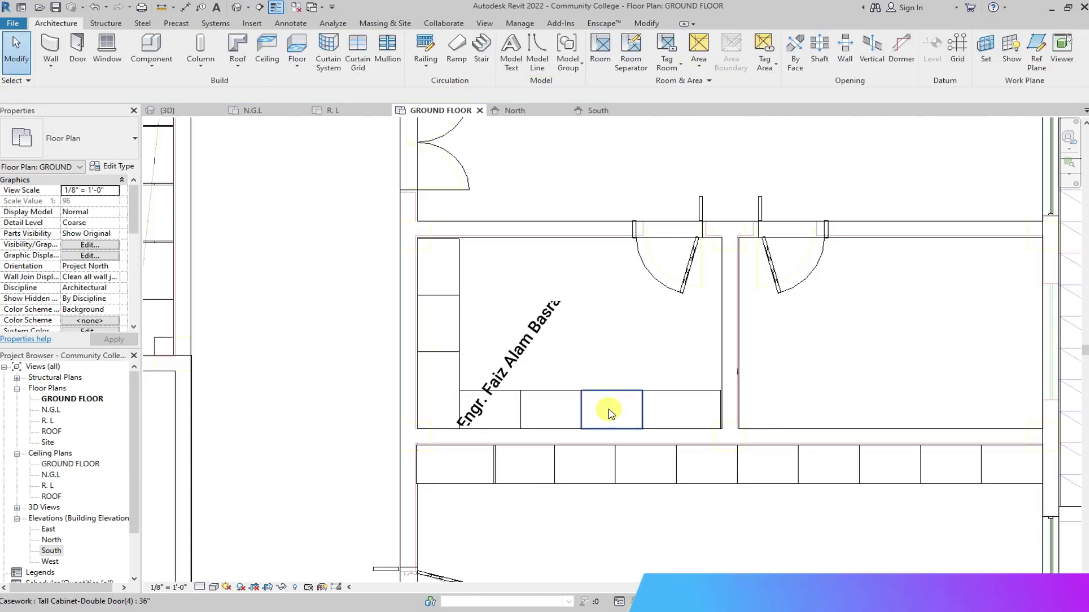
Start a component with CM and choose the Desk 72" x 36" type.
scroll(567, 397, down, 2)
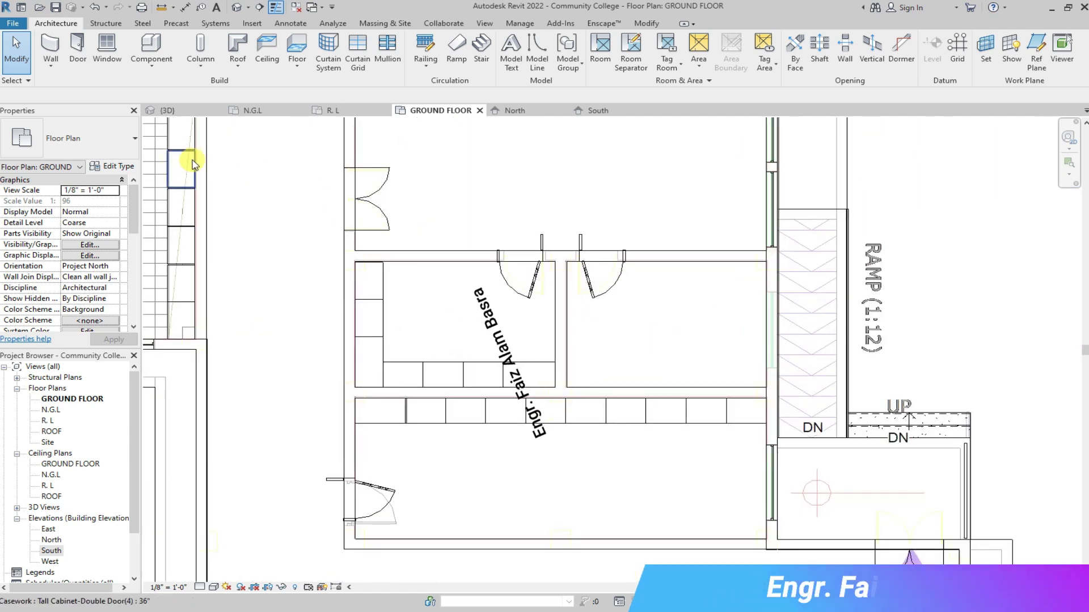
key(c)
key(m)
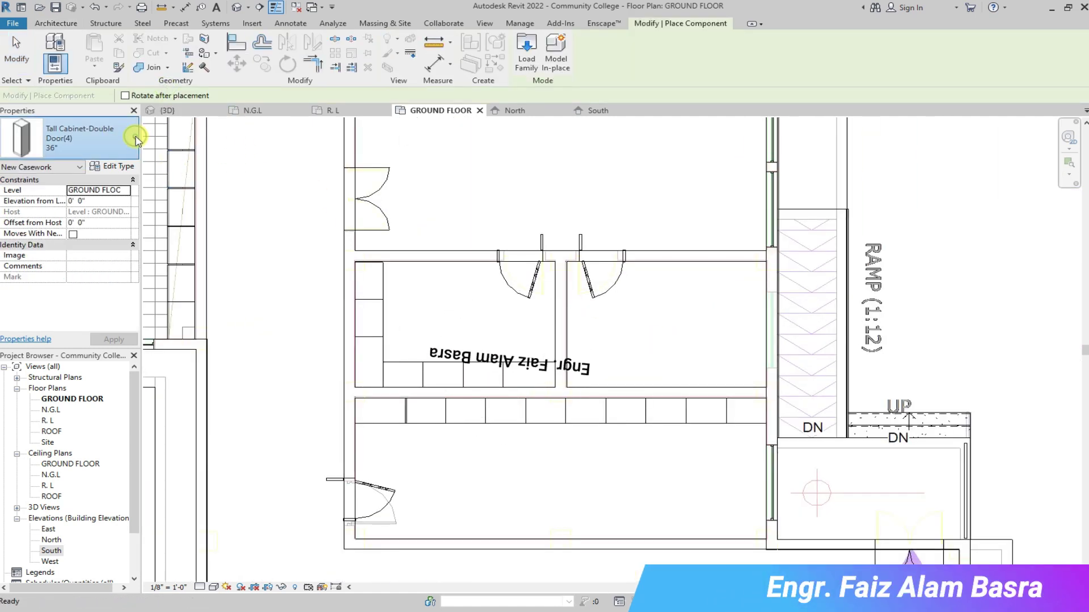
click(135, 137)
scroll(67, 244, down, 5)
scroll(67, 244, down, 5)
scroll(67, 249, down, 5)
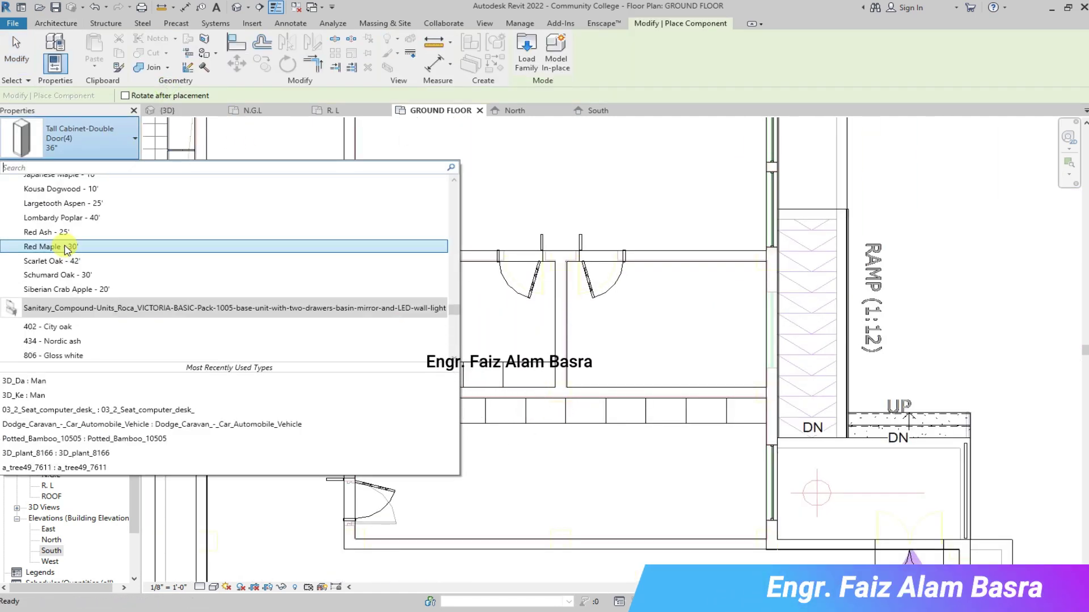
scroll(67, 248, up, 5)
scroll(68, 243, up, 5)
scroll(68, 244, up, 5)
scroll(6, 295, up, 5)
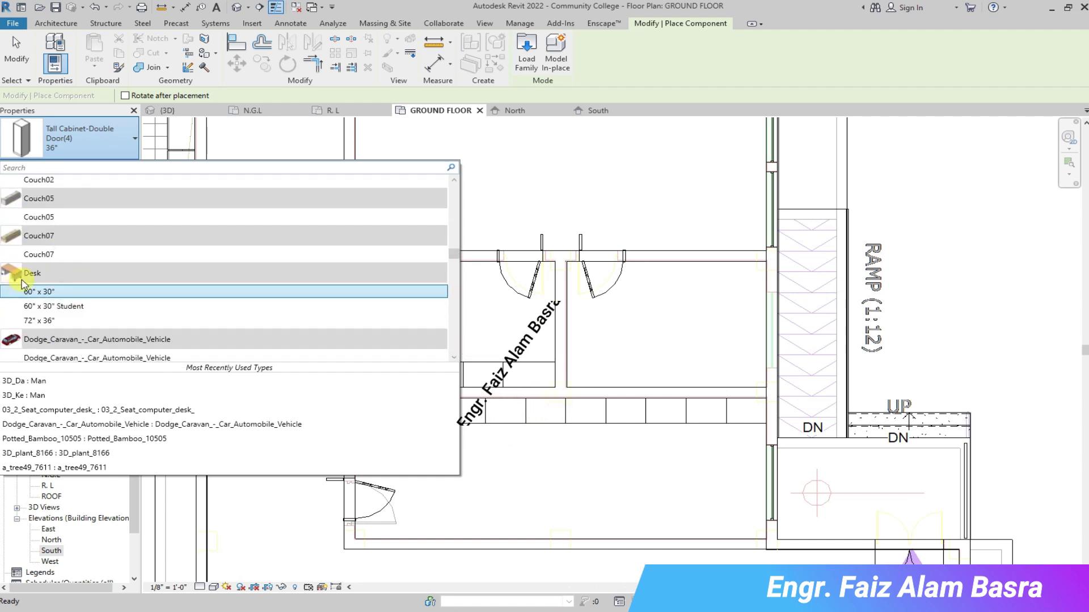
mouse_move(39, 321)
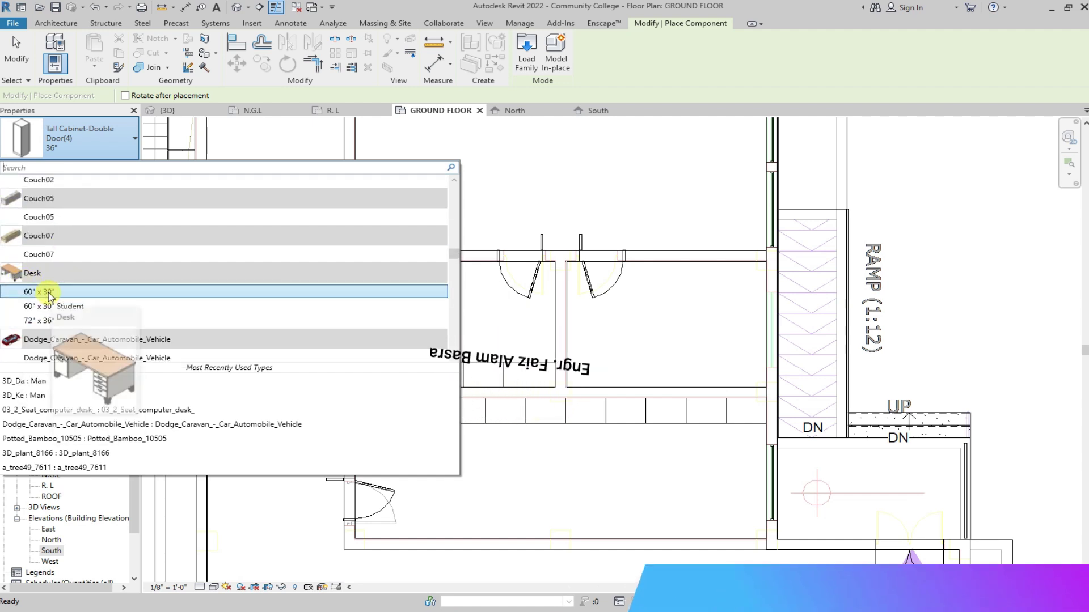
click(59, 320)
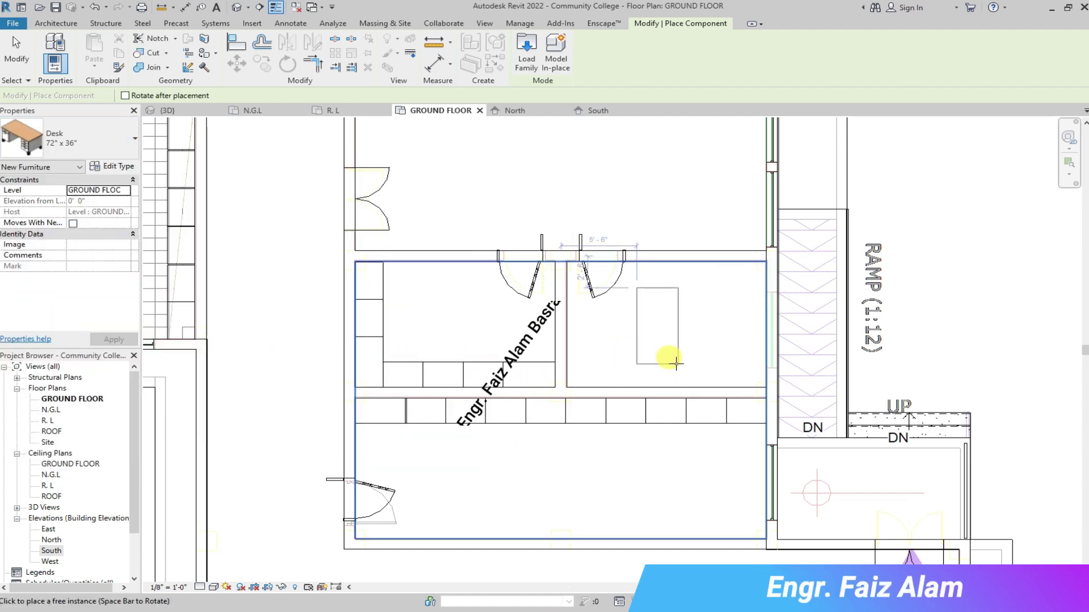
Place the desk in the right-hand room and switch to the 3D view.
click(692, 361)
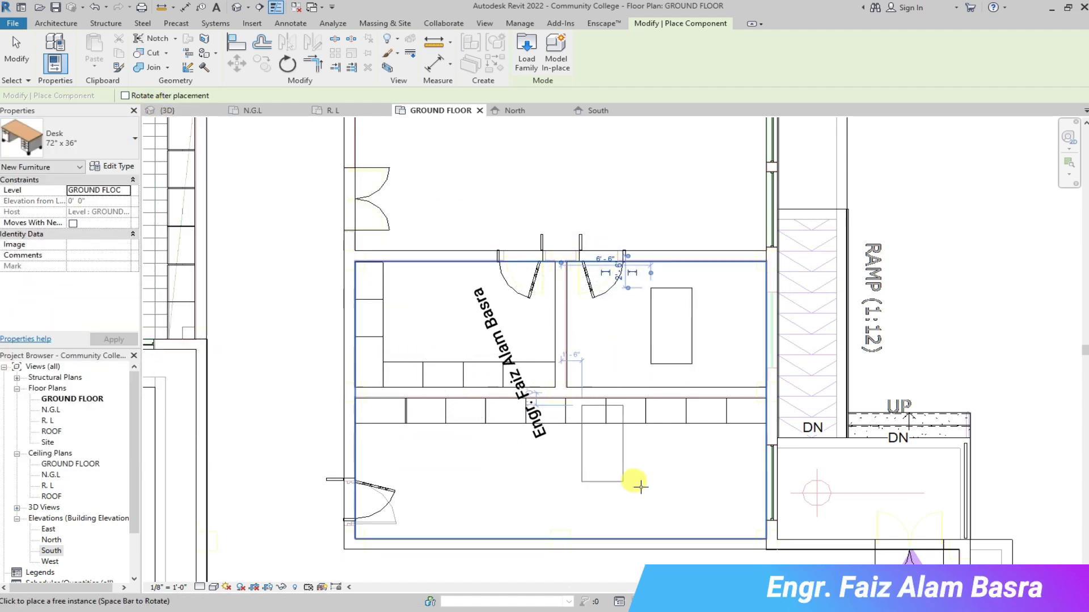
key(Escape)
key(Escape)
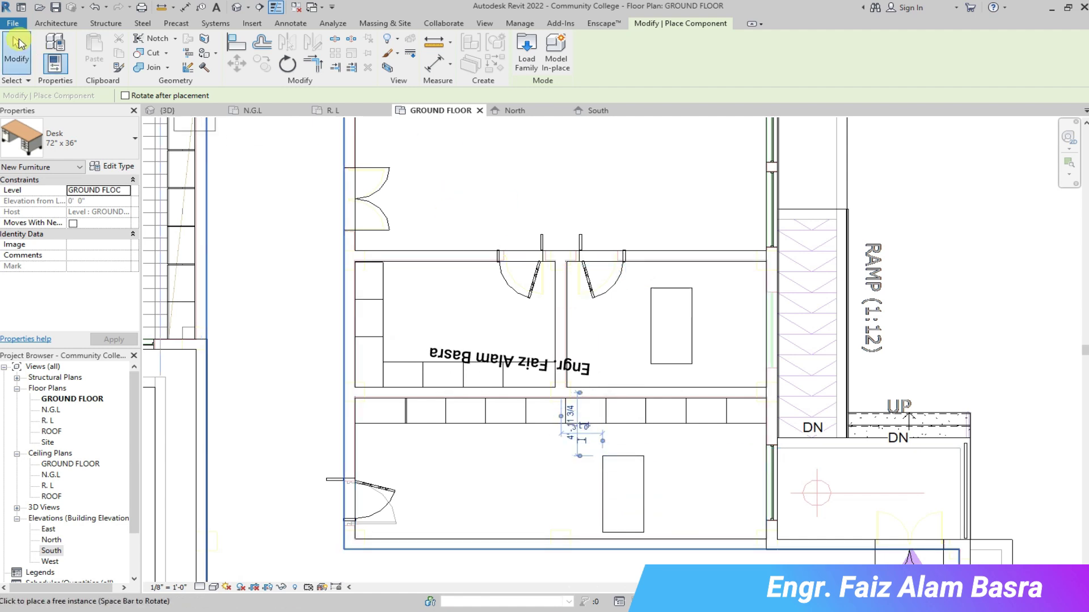
key(ctrl+Tab)
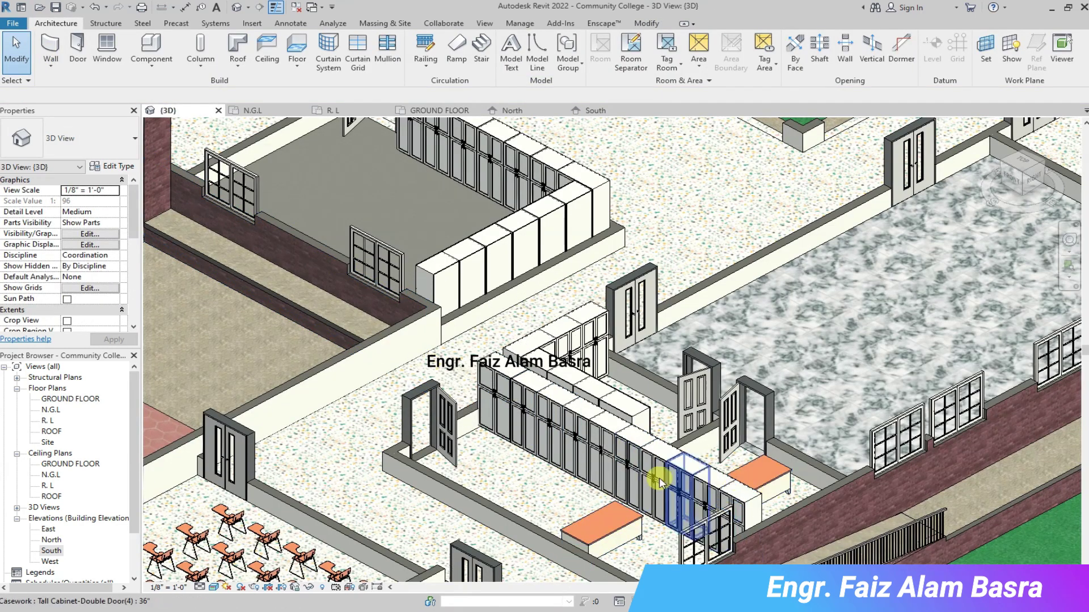
Drag one desk into the upper-right room and the other into the room below the cabinet row.
click(592, 507)
click(275, 113)
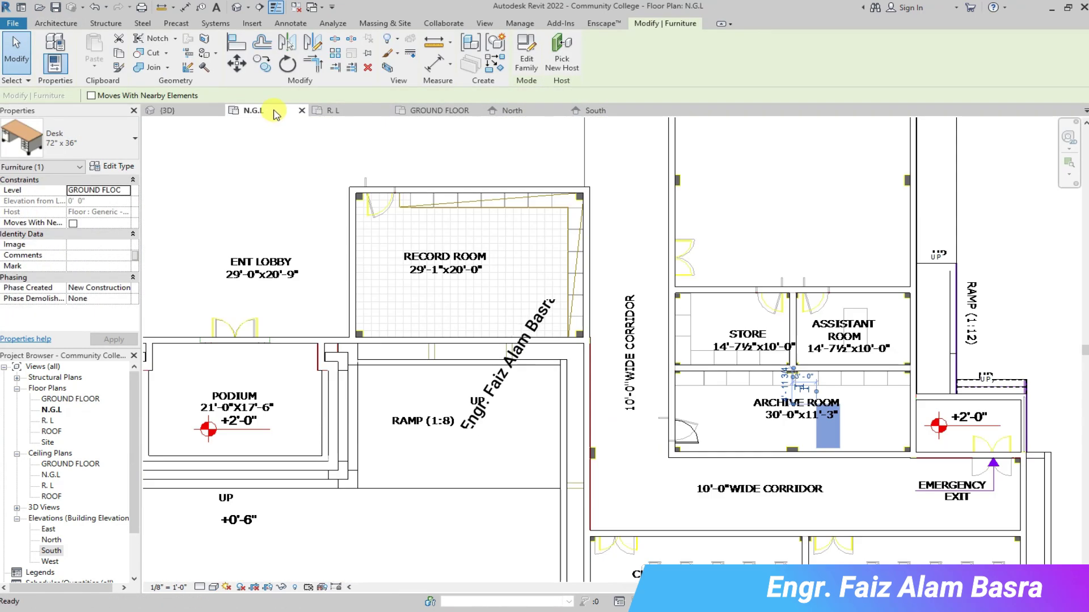
click(434, 110)
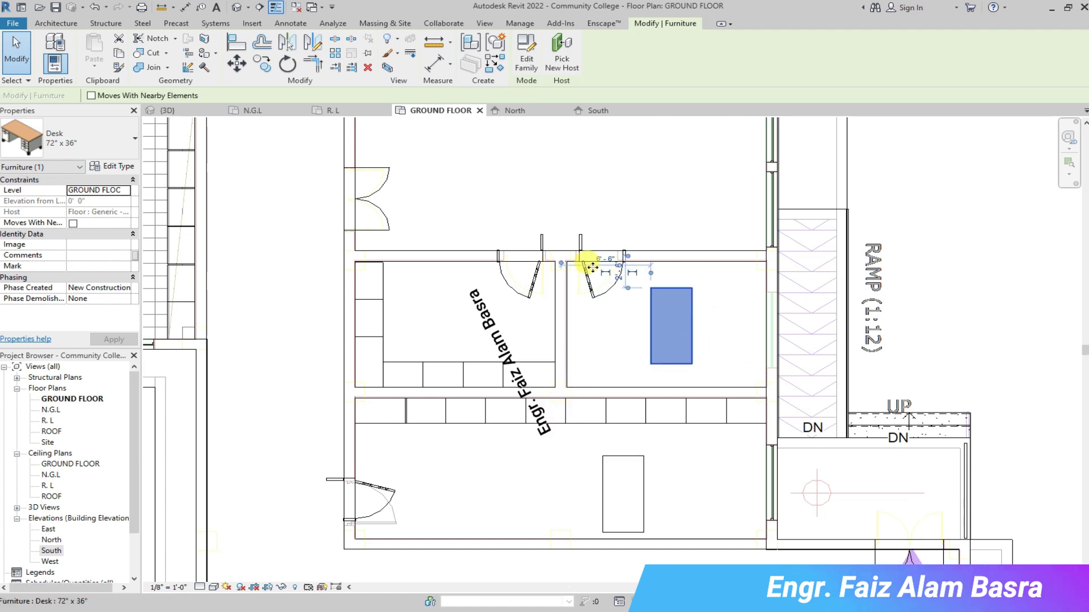
drag(664, 321, 659, 310)
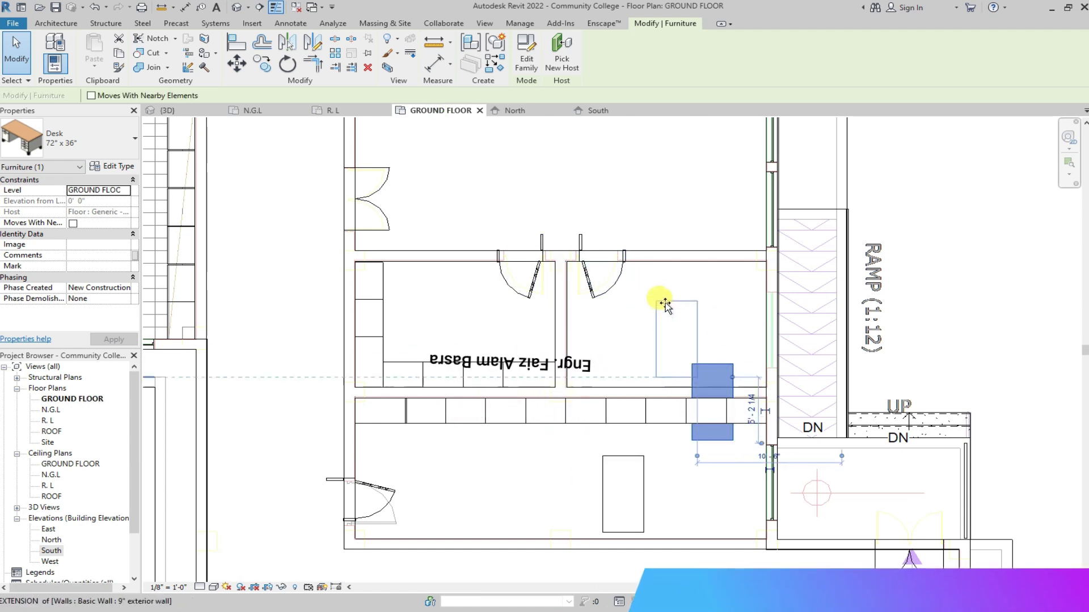
drag(646, 474, 635, 446)
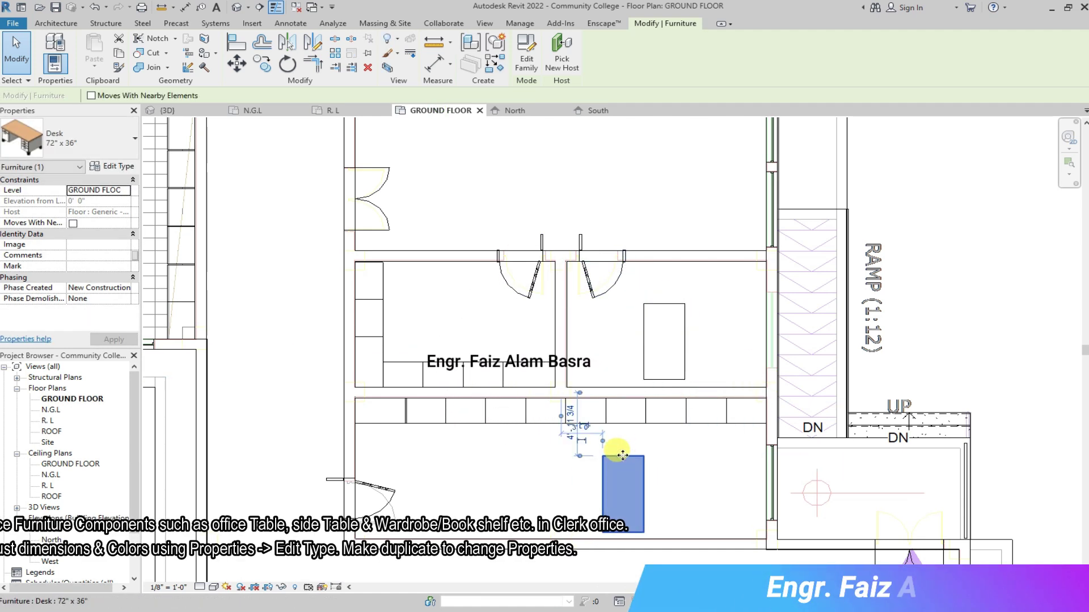
drag(635, 446, 643, 451)
key(Escape)
scroll(488, 243, down, 2)
scroll(693, 279, down, 2)
scroll(598, 284, down, 1)
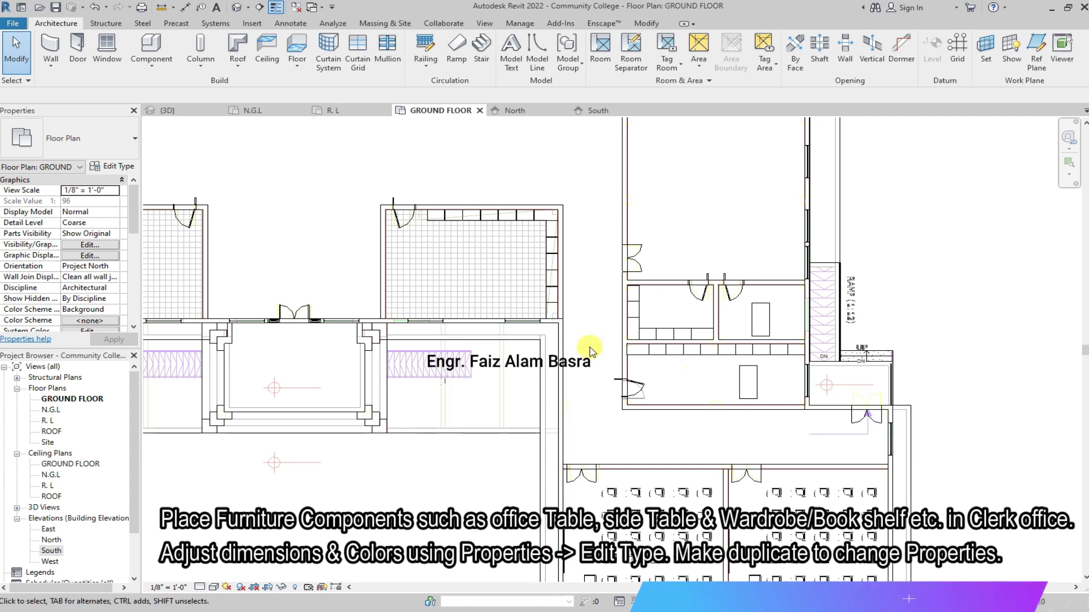
scroll(402, 257, up, 2)
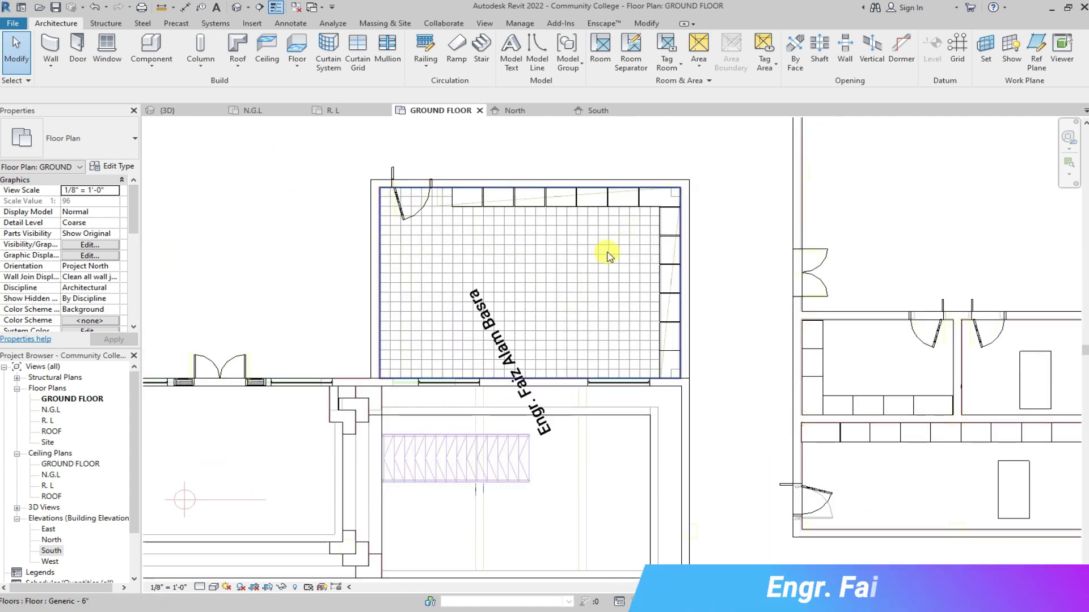
Inspect the cabinets in 3D, then return to the ground floor plan.
scroll(604, 256, up, 3)
scroll(652, 267, down, 3)
scroll(661, 448, up, 3)
scroll(652, 352, down, 1)
scroll(651, 323, up, 1)
scroll(624, 236, down, 2)
scroll(546, 225, up, 2)
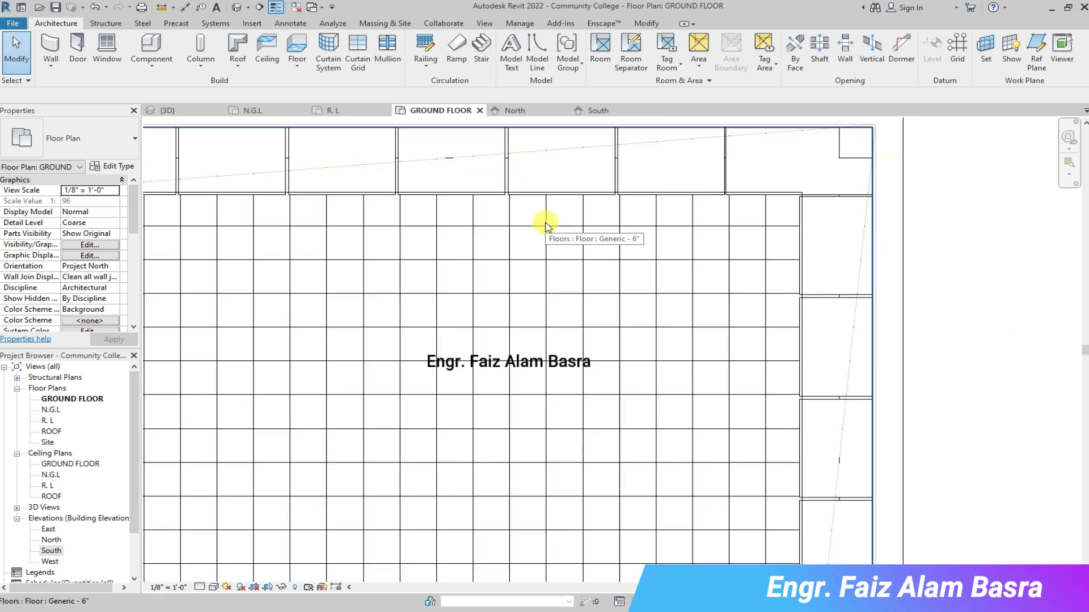
click(167, 110)
scroll(499, 227, up, 2)
scroll(520, 224, up, 2)
scroll(521, 228, down, 1)
click(430, 112)
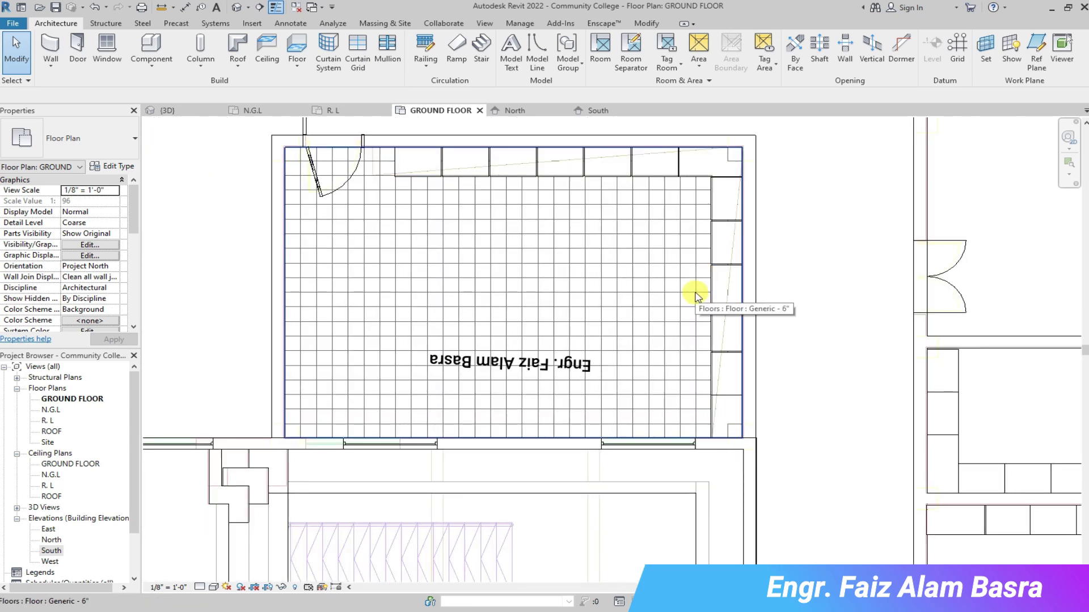
click(698, 227)
key(Escape)
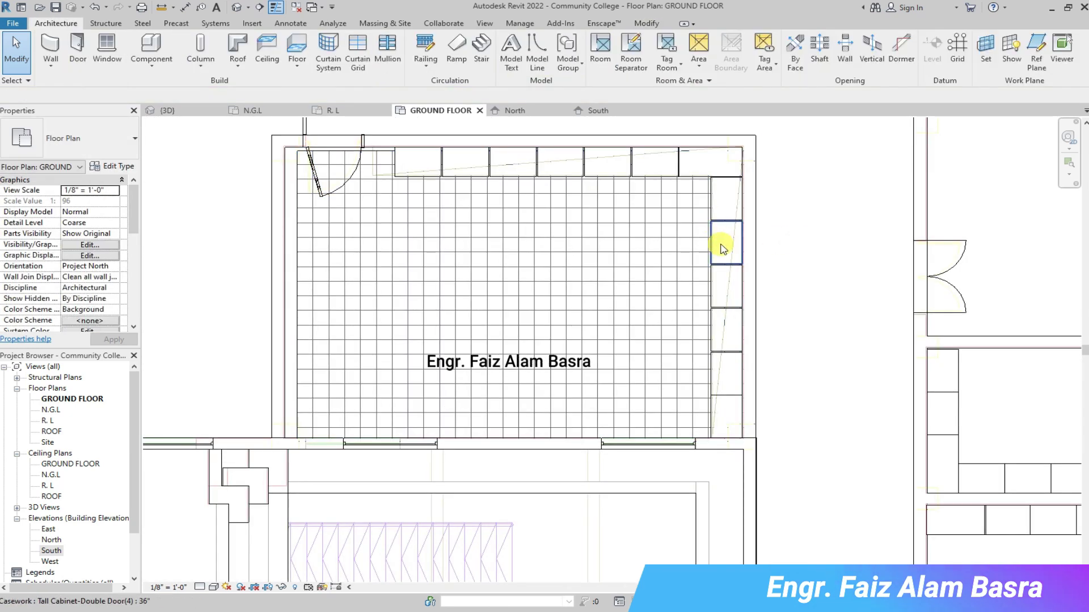
Copy three right-wall tall cabinets 14 feet into the room.
click(725, 417)
ctrl+click(725, 374)
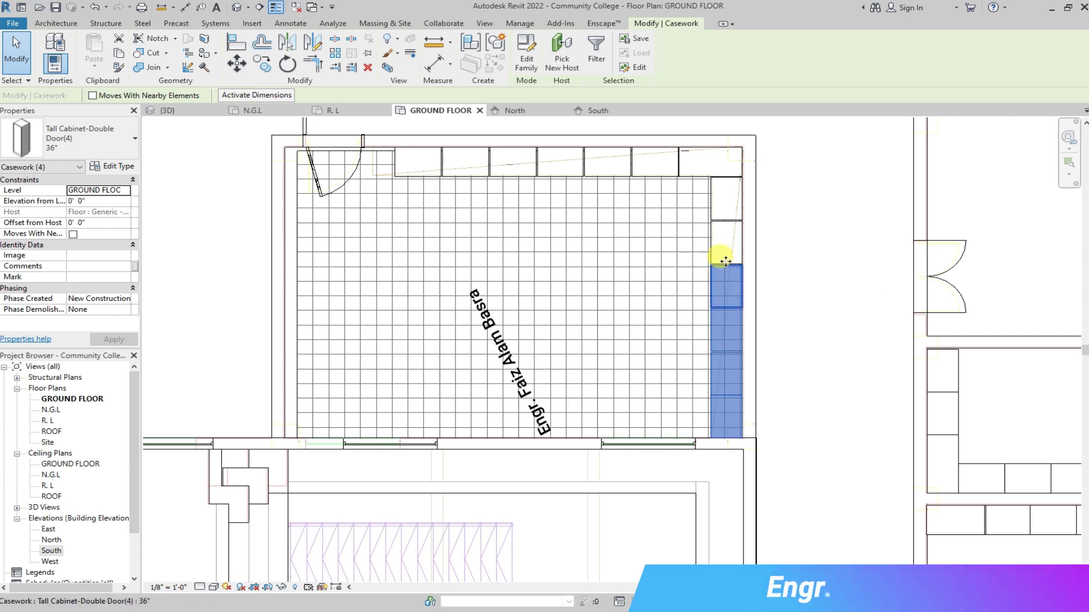
ctrl+click(726, 243)
key(c)
key(o)
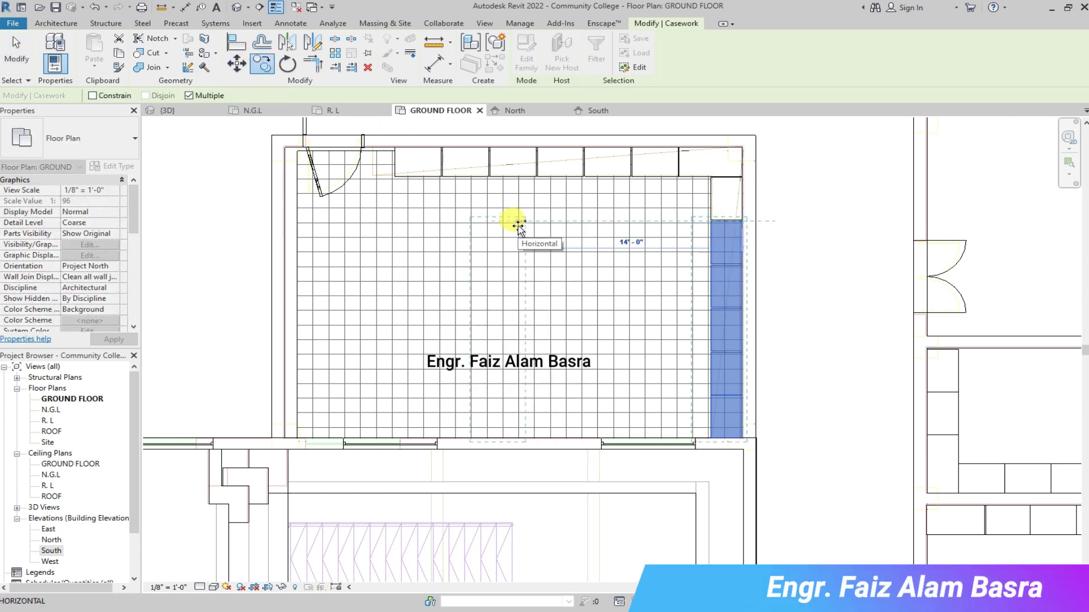
click(518, 227)
scroll(510, 340, up, 5)
key(Escape)
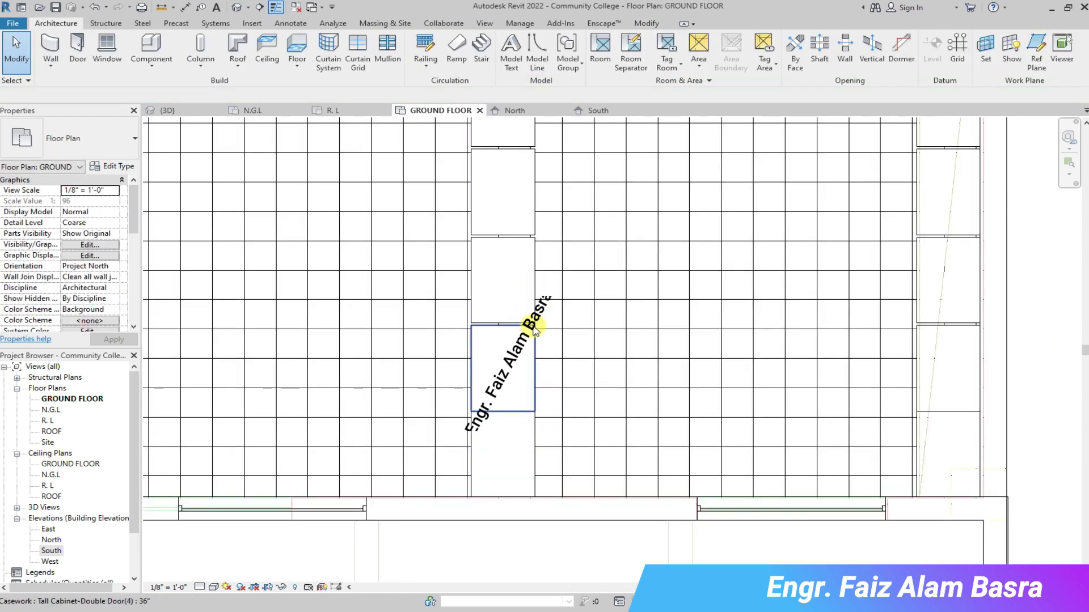
scroll(535, 329, up, 2)
Move one copied cabinet against its neighbour and rotate it into line.
click(539, 289)
key(m)
key(v)
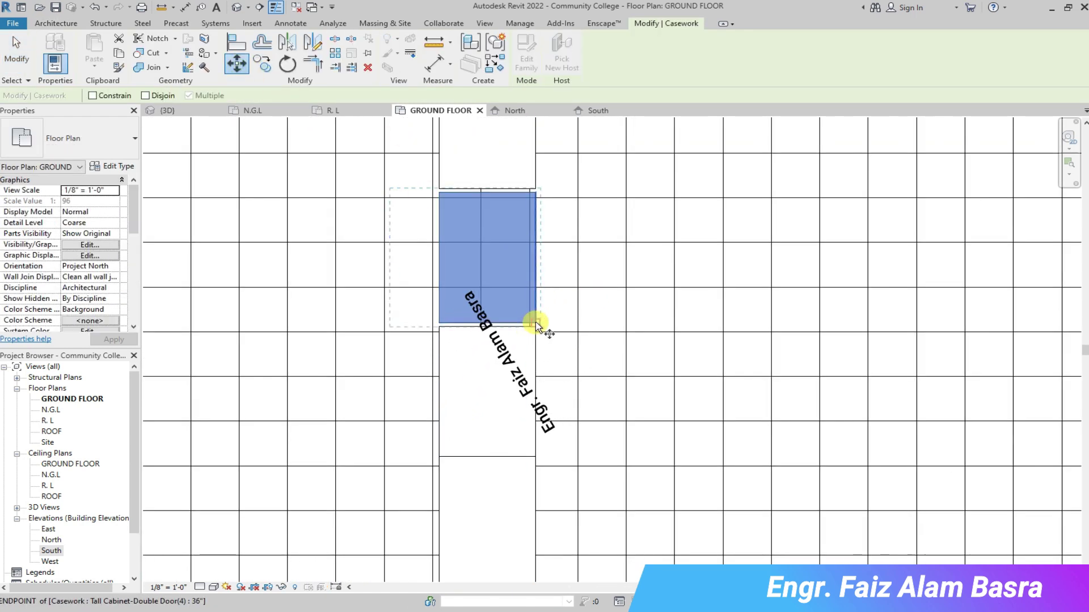
click(536, 326)
click(540, 304)
scroll(542, 262, up, 2)
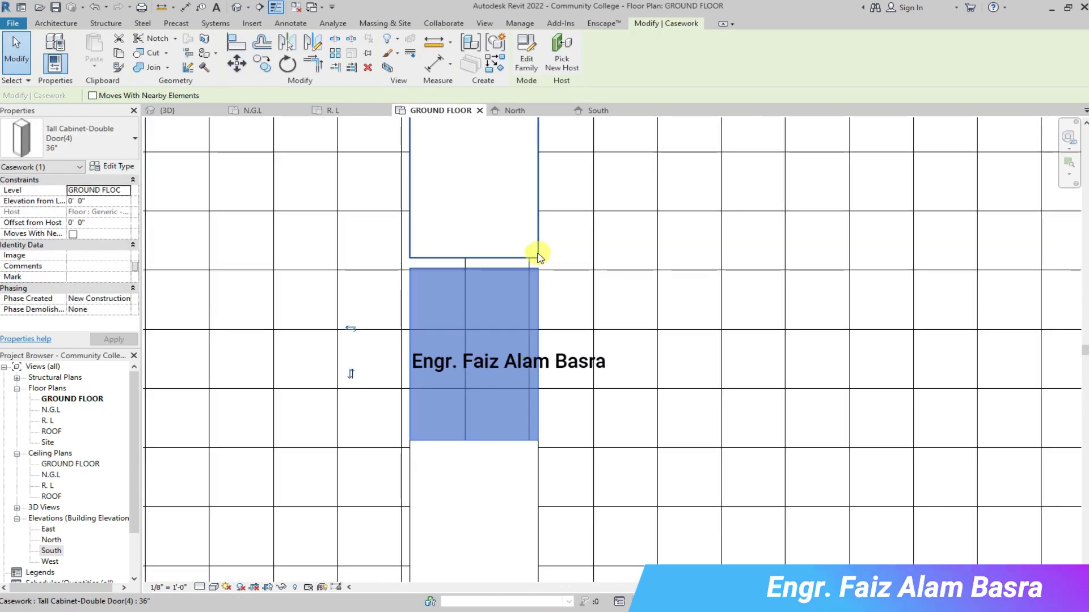
key(r)
key(o)
click(533, 397)
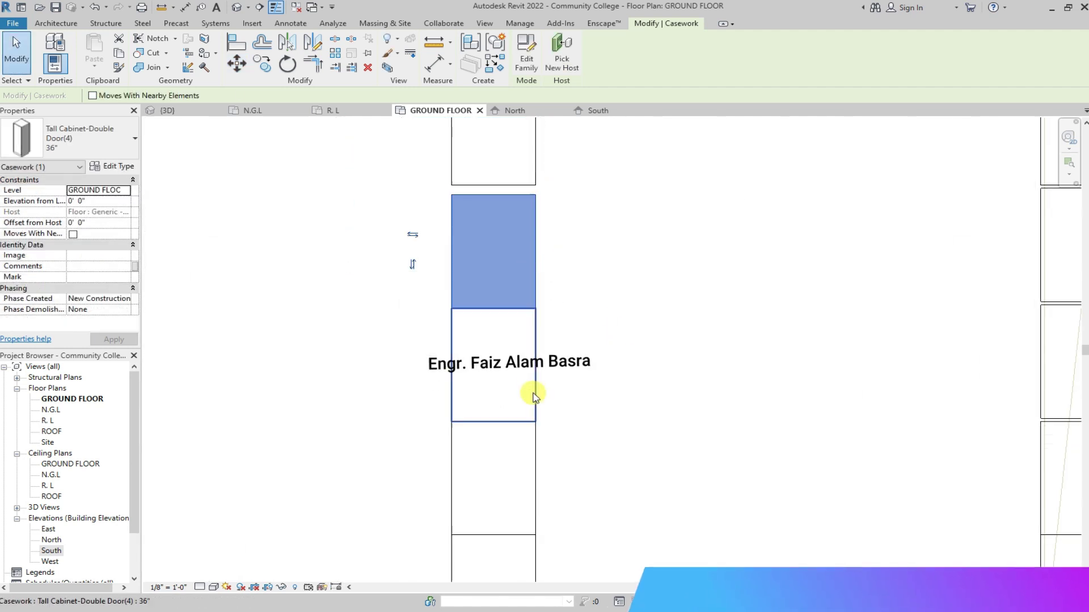
scroll(533, 396, down, 2)
scroll(530, 213, up, 2)
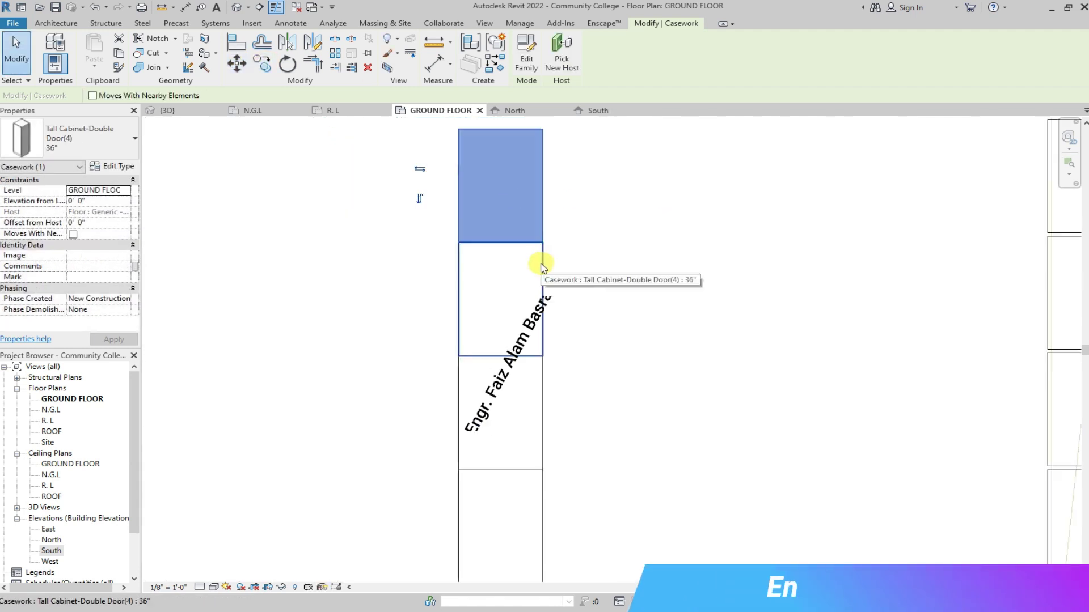
scroll(541, 267, down, 3)
key(Escape)
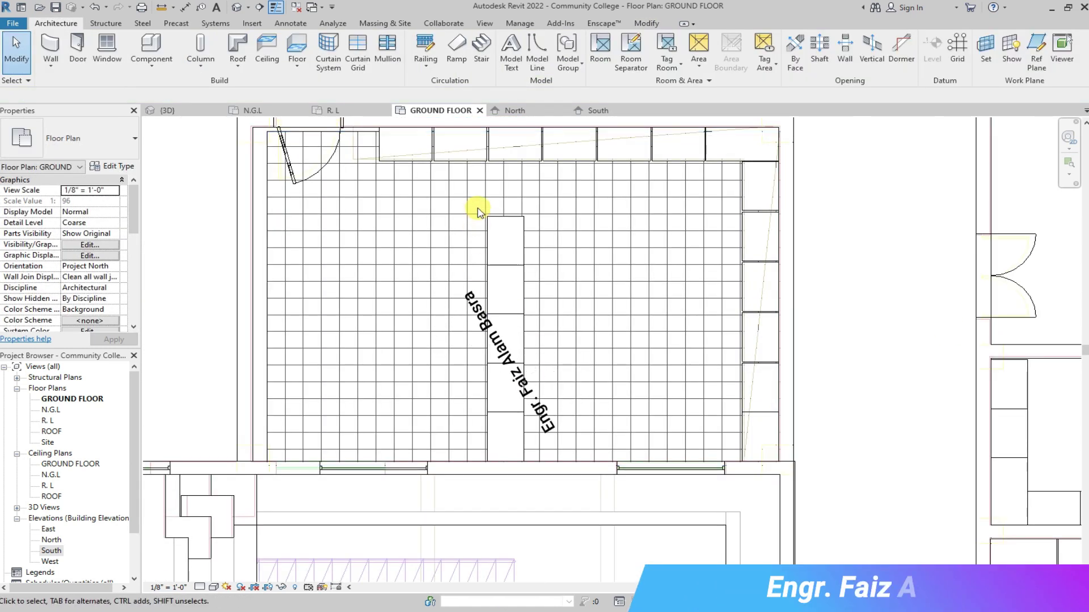
Review the new freestanding middle cabinet row in the 3D view.
scroll(482, 215, down, 1)
click(514, 406)
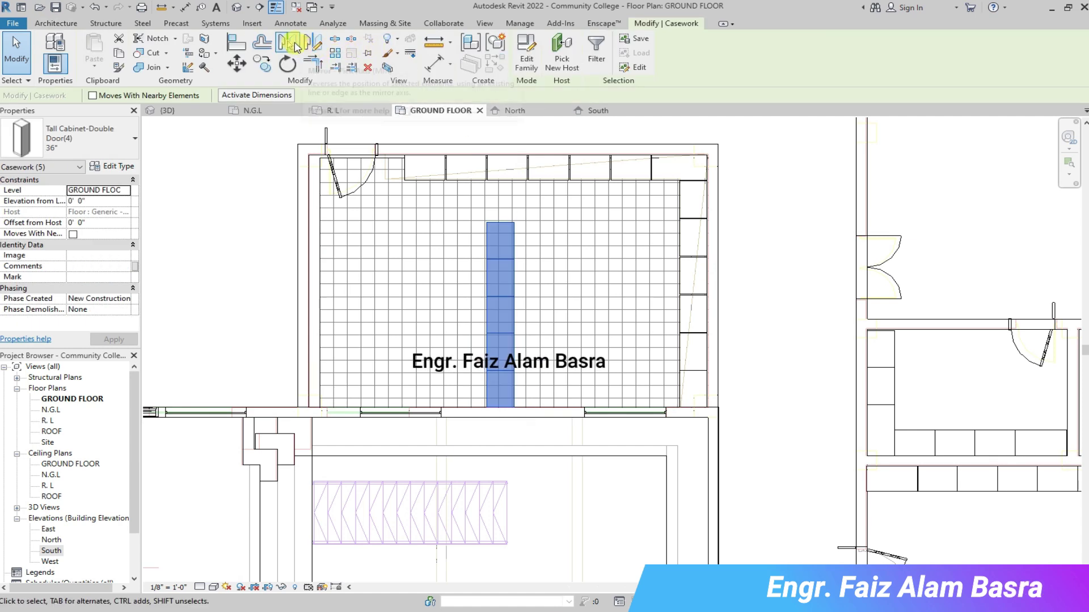
scroll(514, 223, up, 5)
scroll(514, 197, down, 2)
key(Escape)
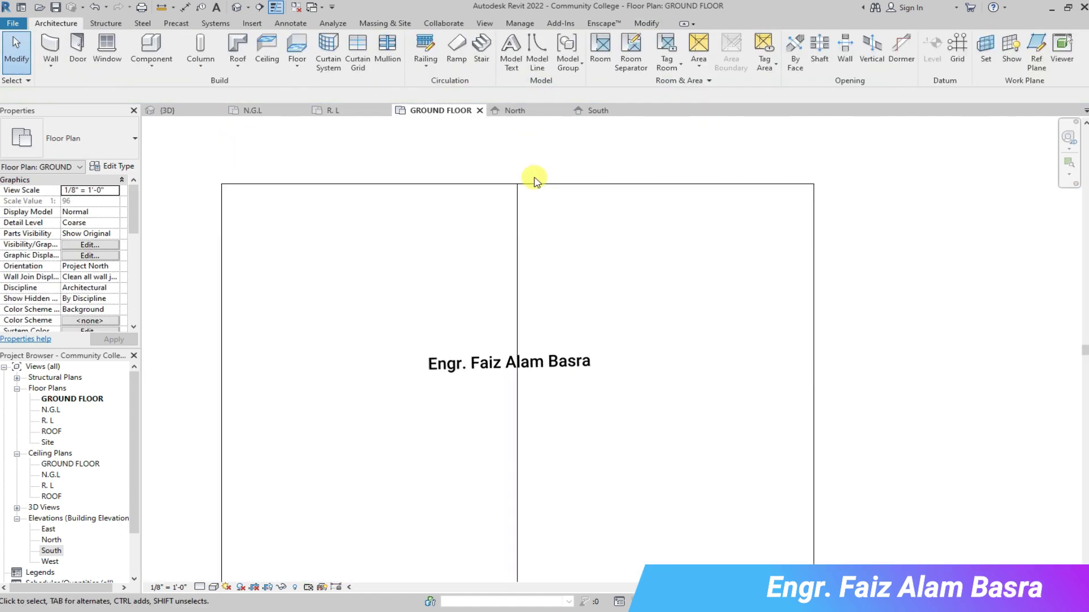
scroll(533, 179, down, 3)
click(167, 110)
scroll(600, 357, down, 3)
scroll(432, 347, up, 1)
scroll(372, 362, up, 2)
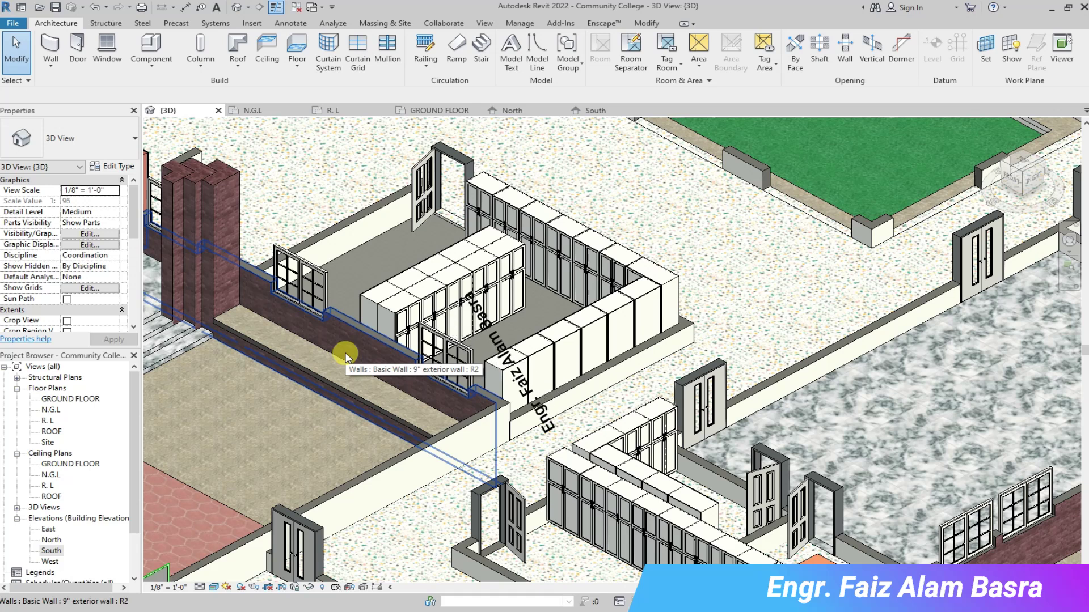
click(440, 110)
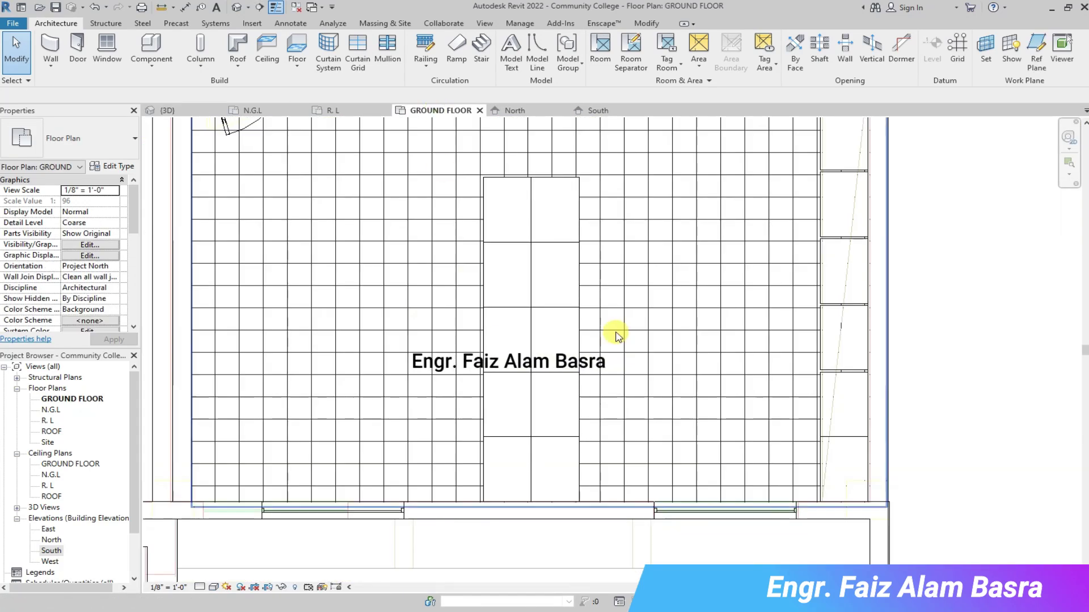
scroll(498, 315, down, 2)
click(150, 45)
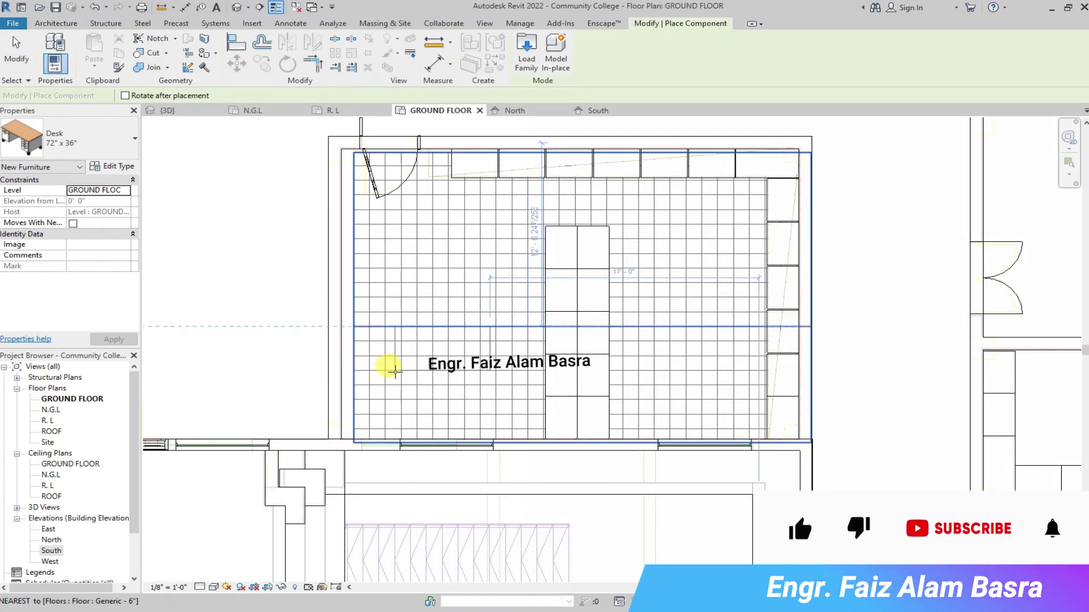
Place a 72" x 36" desk in the tiled room and nudge it into position.
click(190, 115)
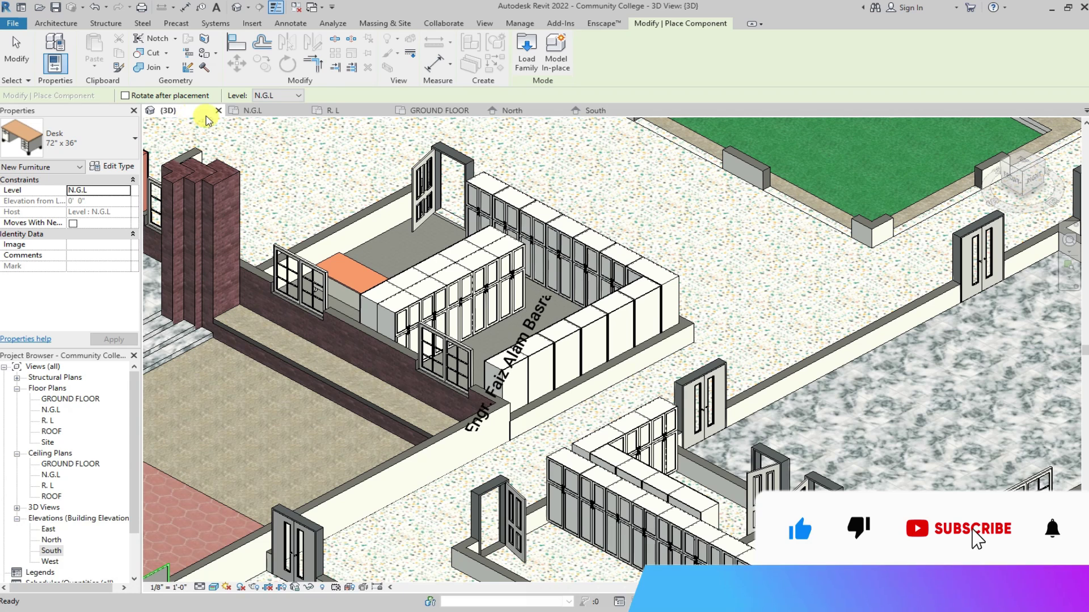
click(432, 110)
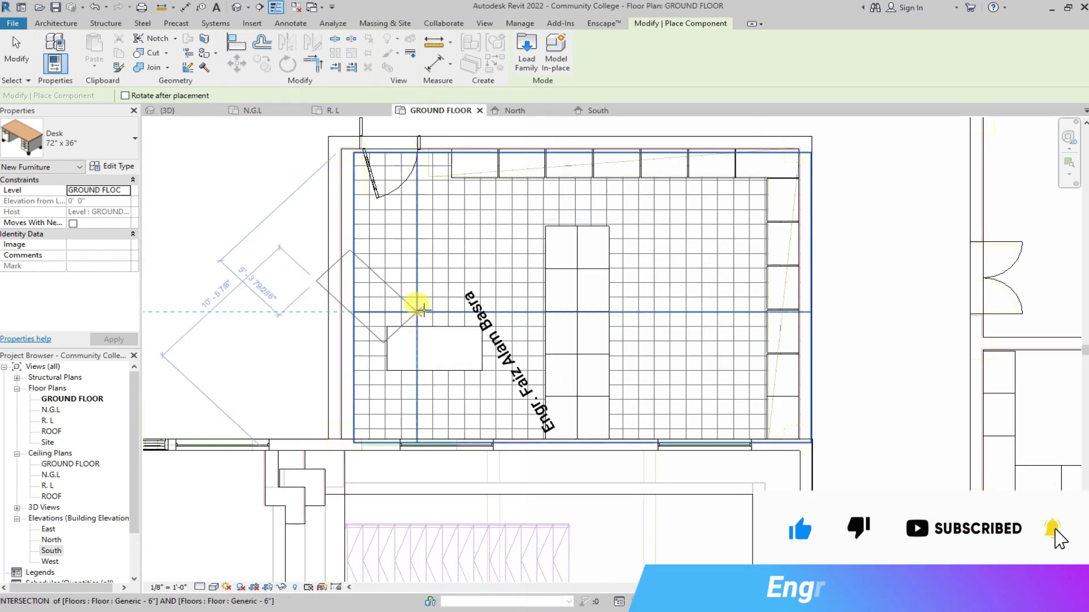
click(434, 346)
key(Escape)
key(Escape)
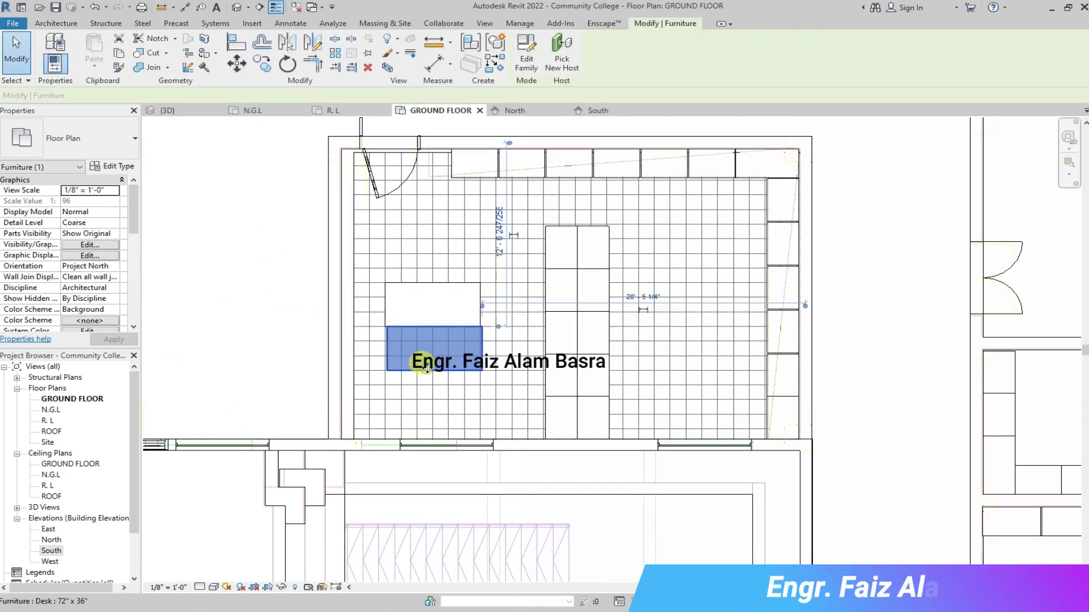
click(445, 351)
drag(445, 352, 448, 353)
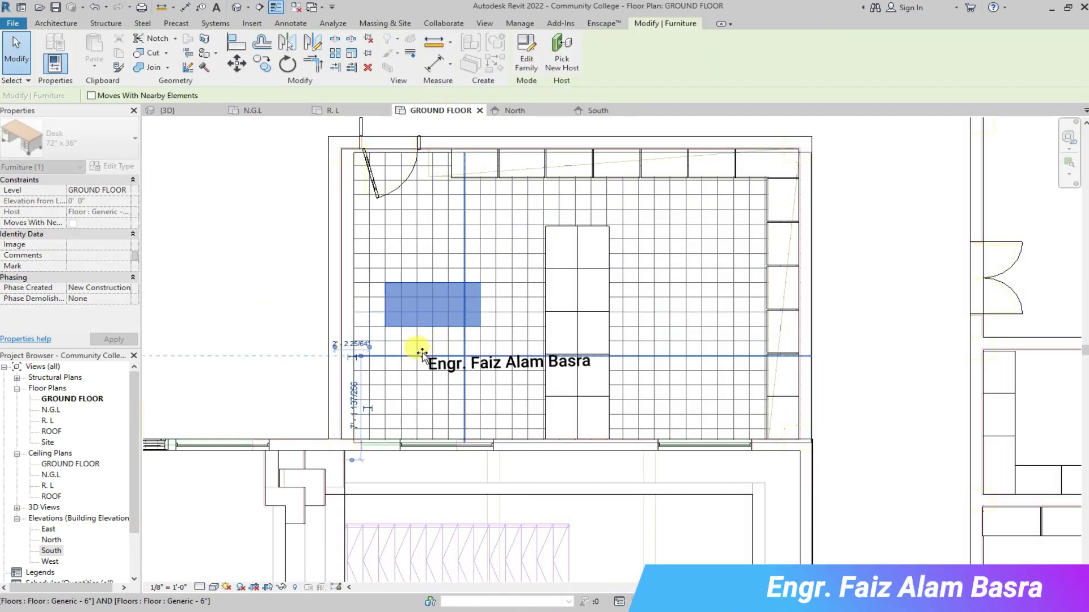
Check the desk placement in the 3D view and return to the ground floor plan.
click(169, 111)
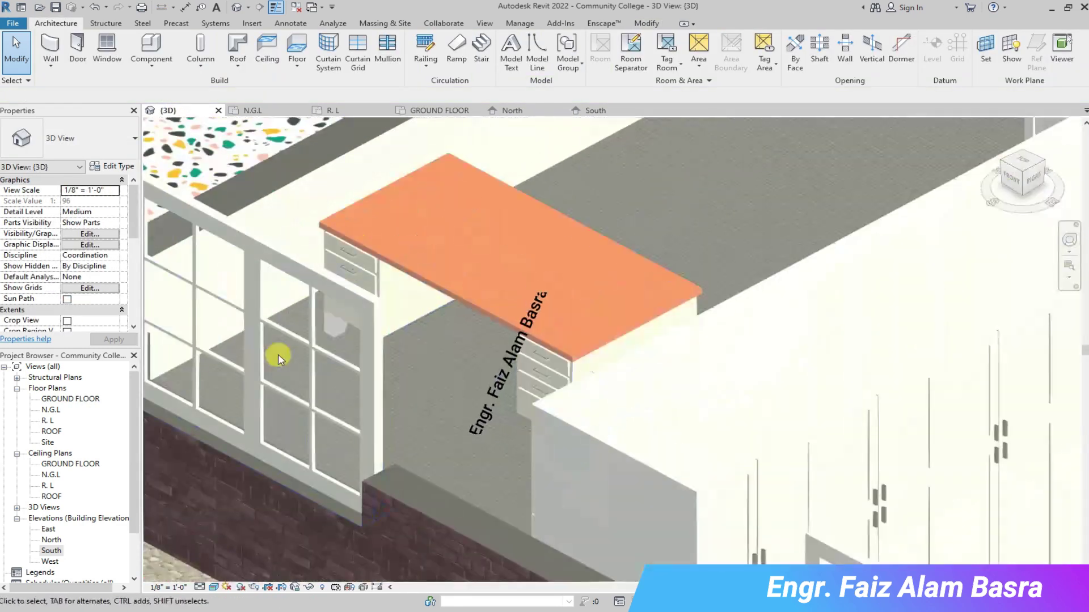
scroll(277, 357, down, 3)
scroll(408, 382, down, 3)
scroll(425, 242, down, 3)
scroll(613, 491, up, 5)
scroll(664, 460, up, 3)
click(434, 110)
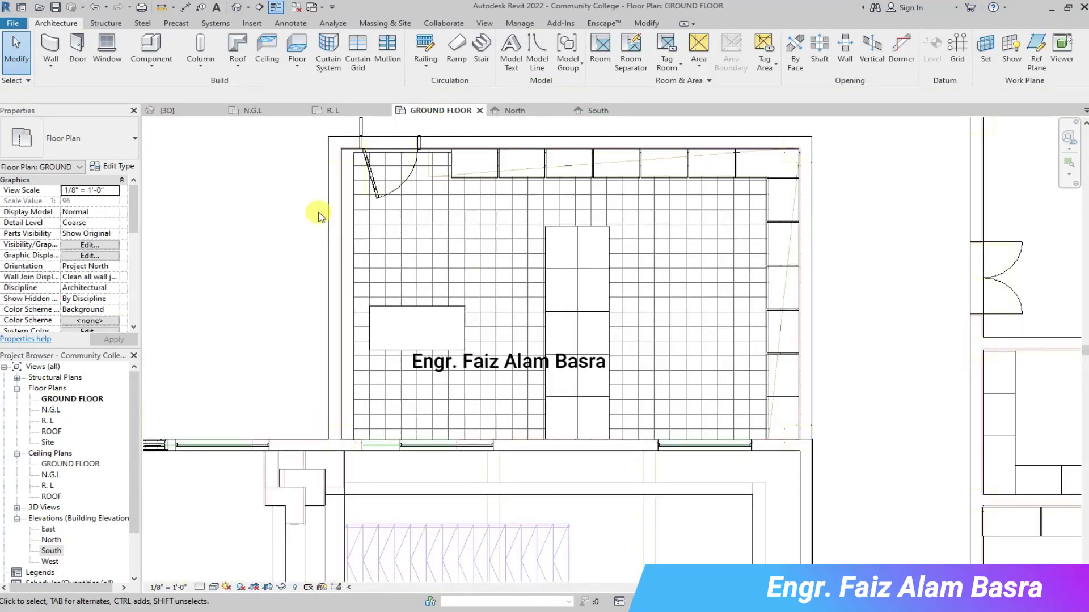
click(152, 66)
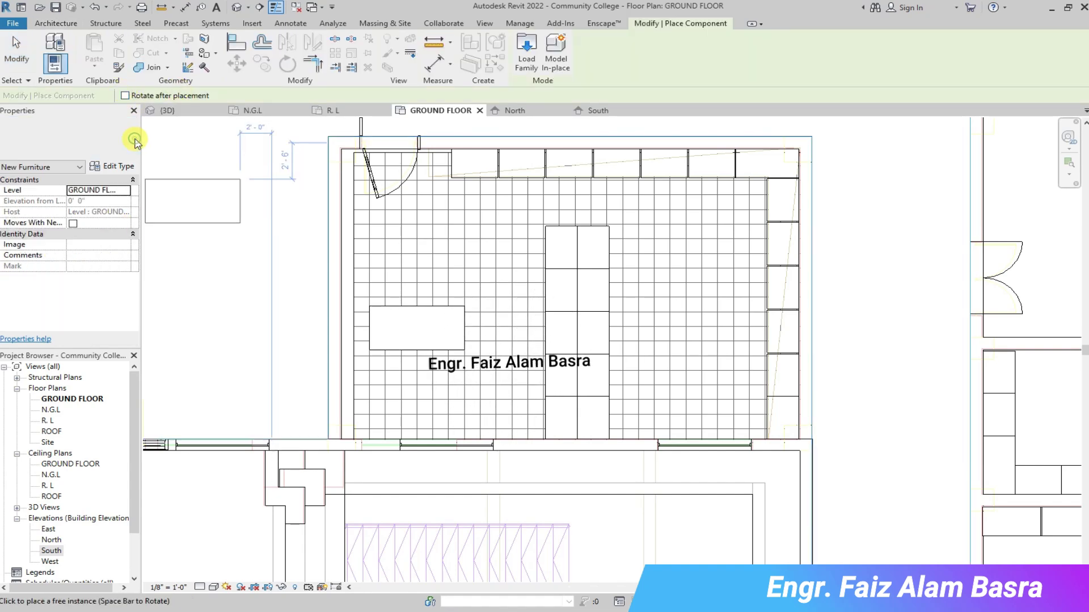
Select the Seating03 office chair type from the furniture Type Selector.
click(135, 139)
scroll(98, 245, down, 5)
scroll(100, 247, down, 5)
scroll(104, 251, down, 5)
scroll(103, 251, down, 3)
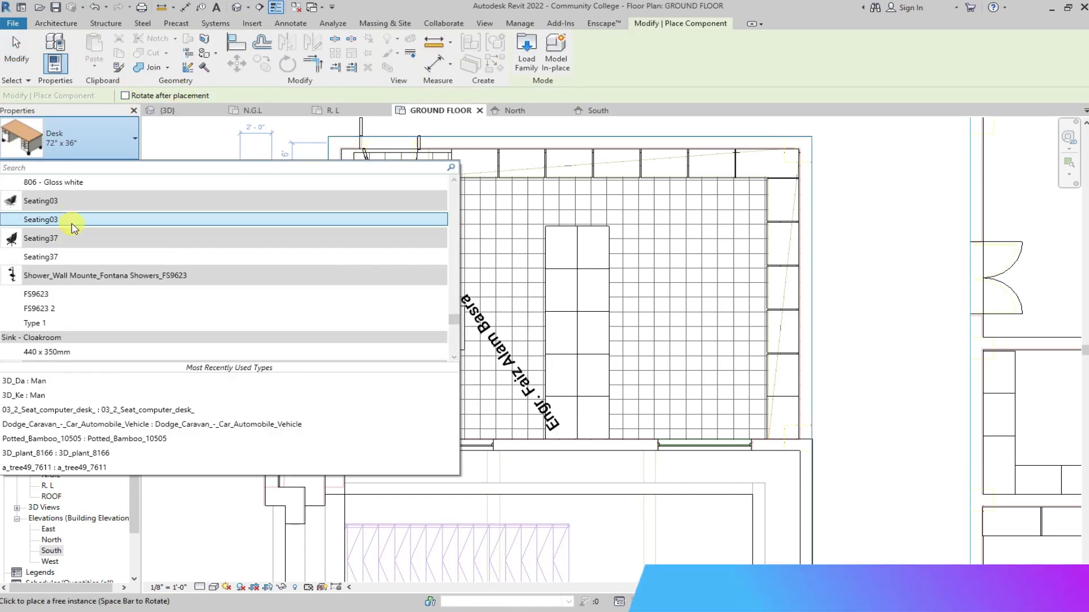
click(73, 224)
scroll(396, 352, up, 3)
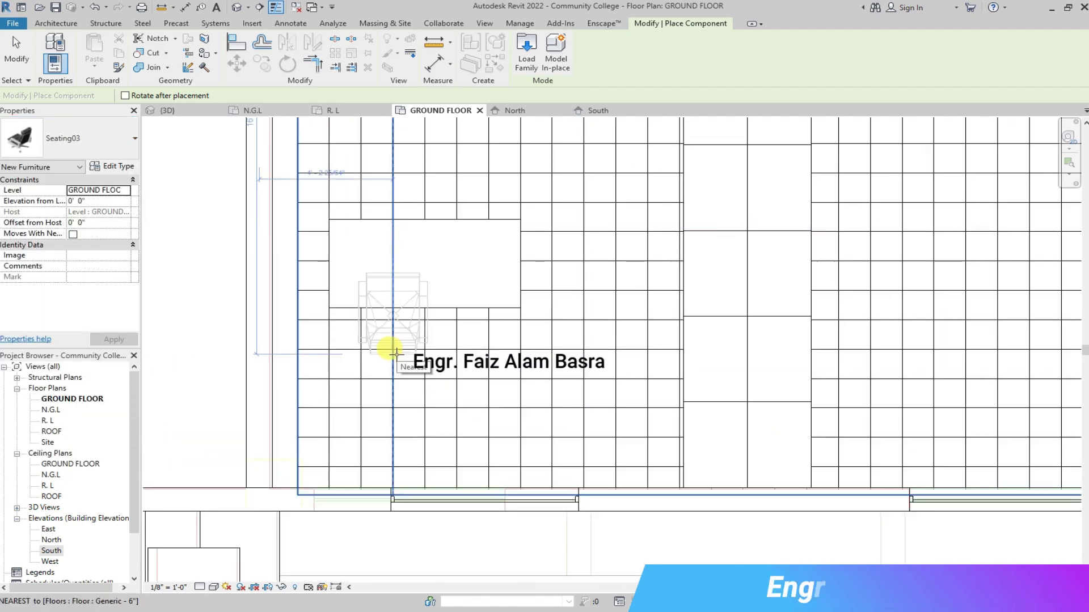
Compare the 3D view and GROUND FLOOR plan to locate both desks.
click(167, 110)
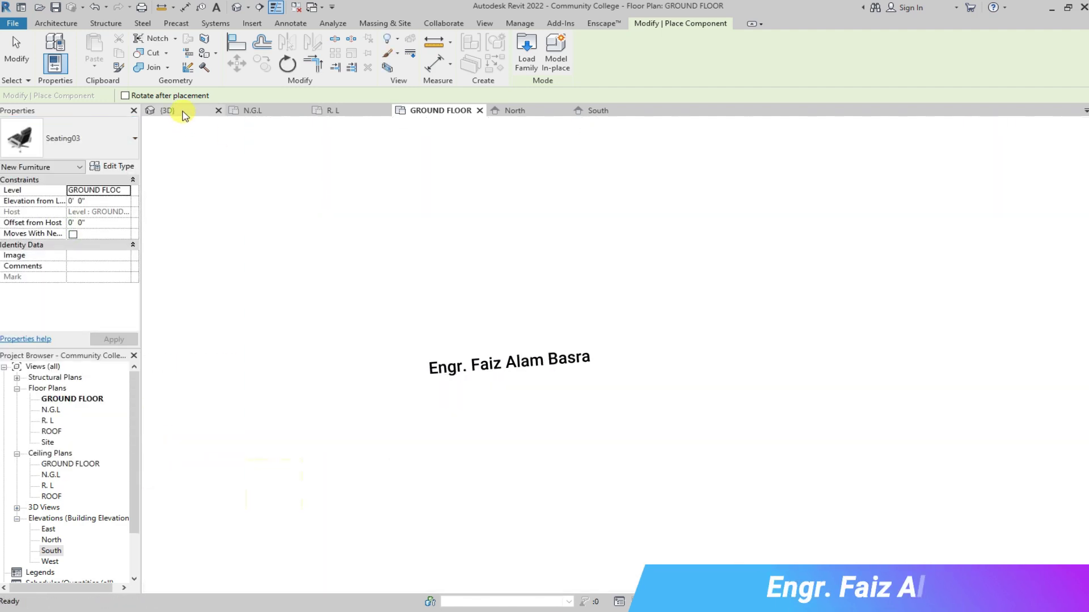
scroll(449, 279, down, 3)
scroll(397, 213, up, 5)
mouse_move(397, 213)
shift+middle_down()
mouse_move(431, 255)
mouse_move(543, 495)
mouse_move(482, 340)
shift+middle_up()
scroll(431, 255, down, 5)
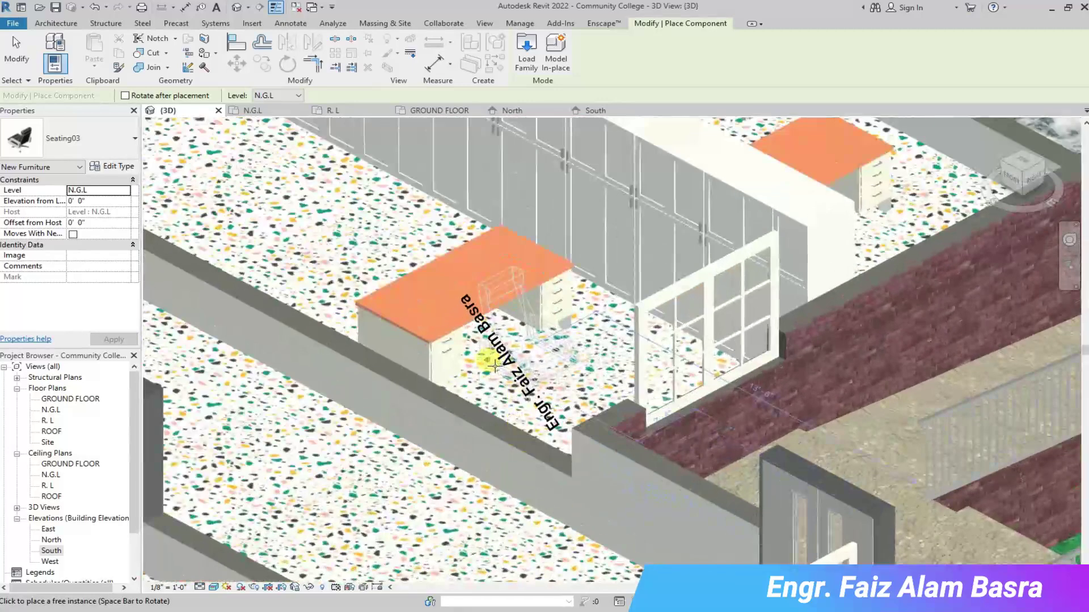
click(440, 110)
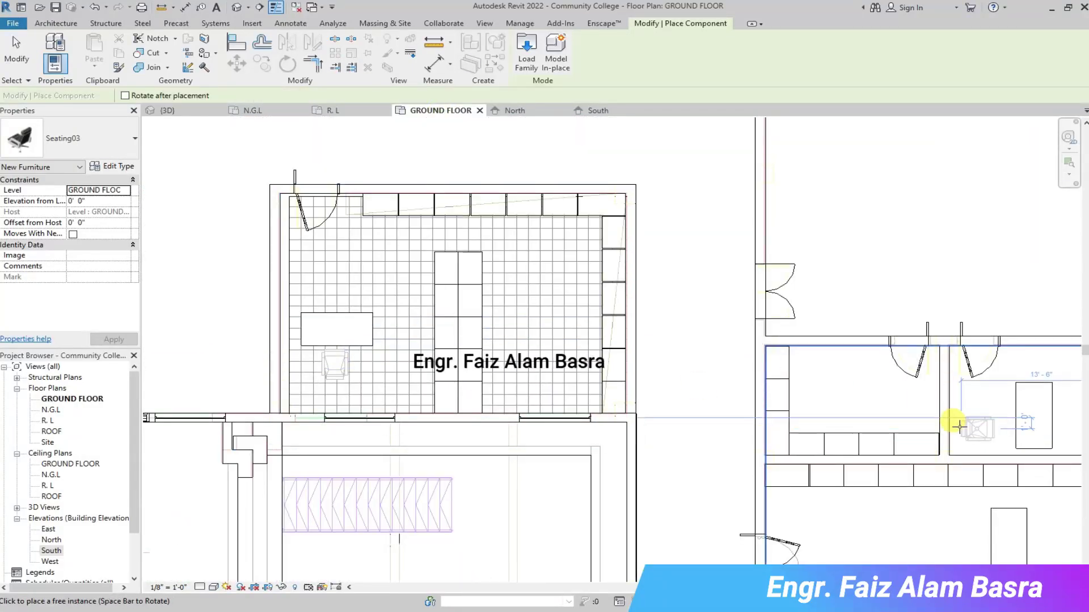
scroll(958, 425, up, 2)
scroll(862, 433, up, 3)
scroll(817, 448, down, 3)
click(197, 113)
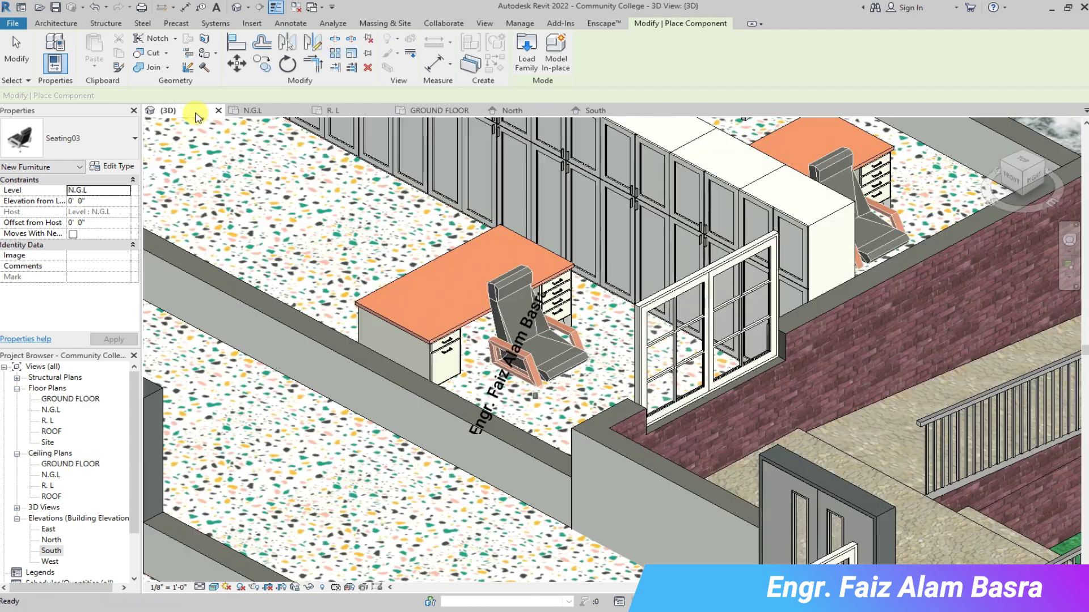
scroll(397, 284, down, 2)
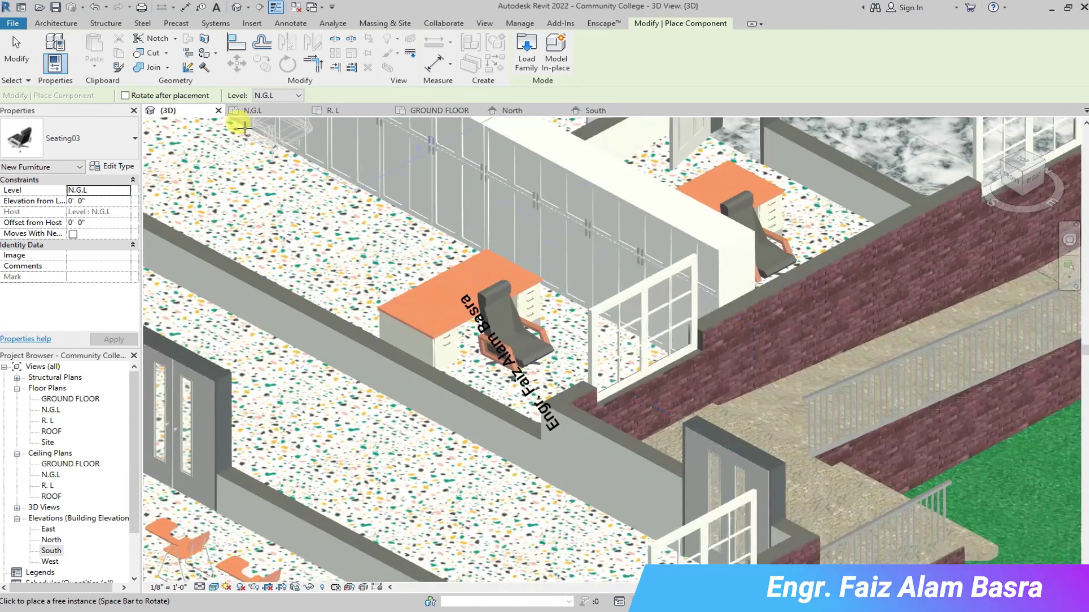
click(439, 110)
Place Seating03 chairs at both desks, slide each beside its desk, and check in 3D.
click(822, 383)
key(Escape)
key(Escape)
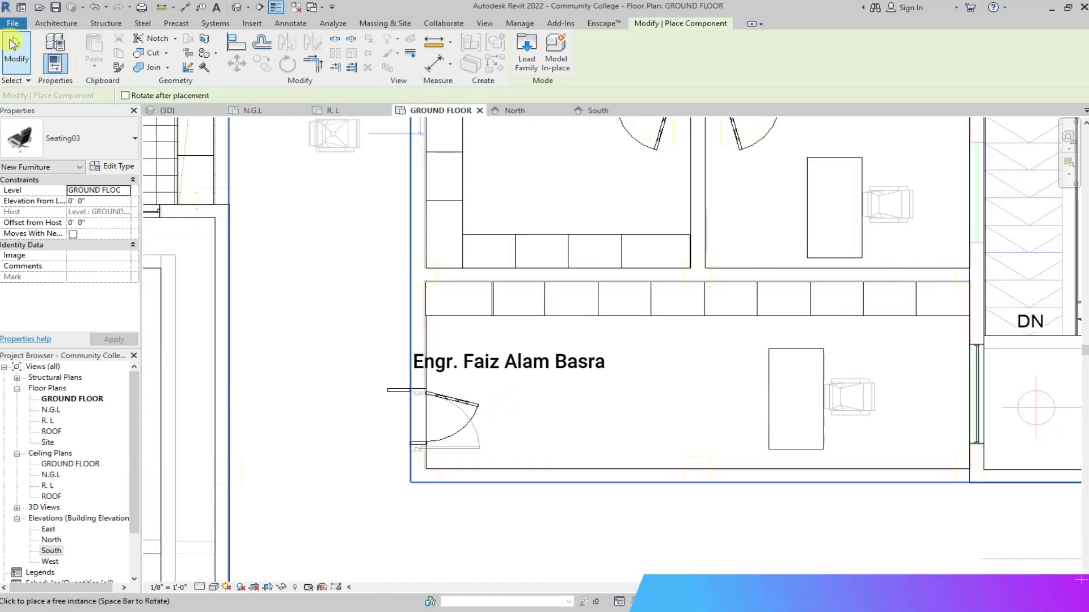
click(898, 221)
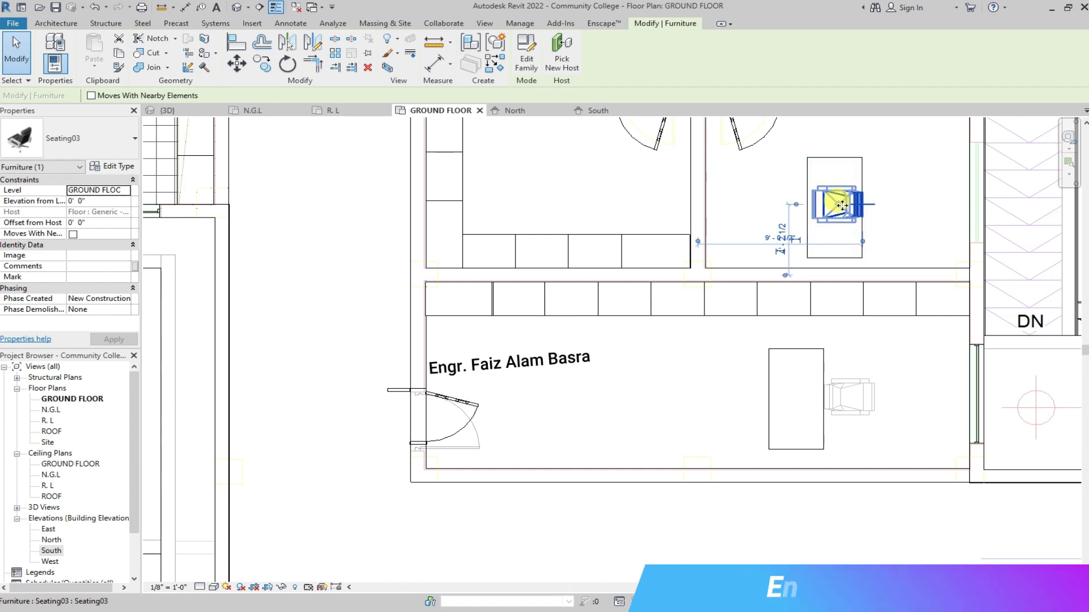
drag(843, 206, 893, 205)
click(869, 392)
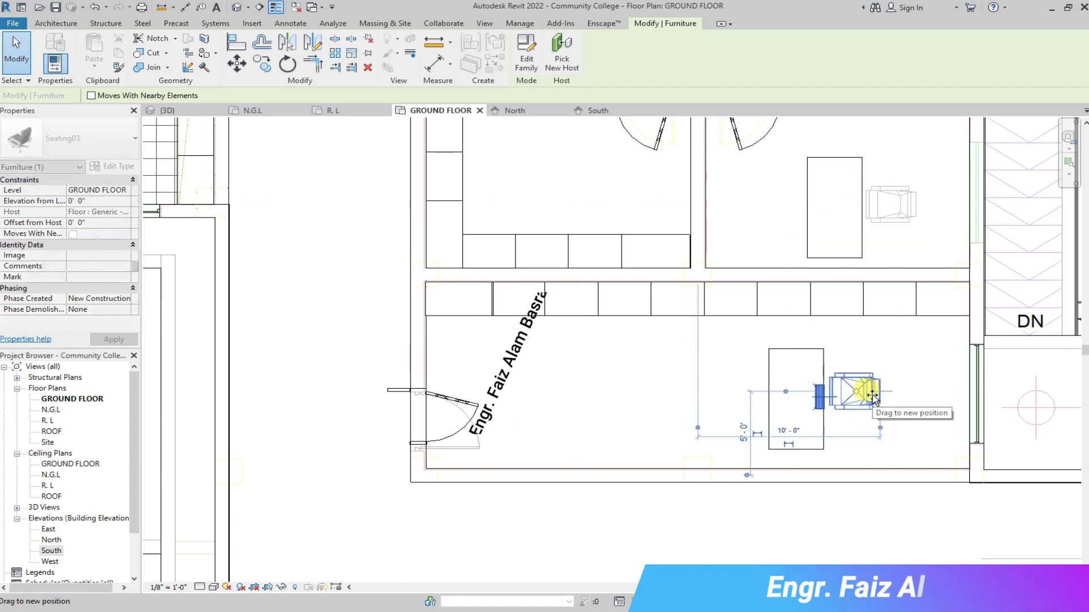
click(168, 110)
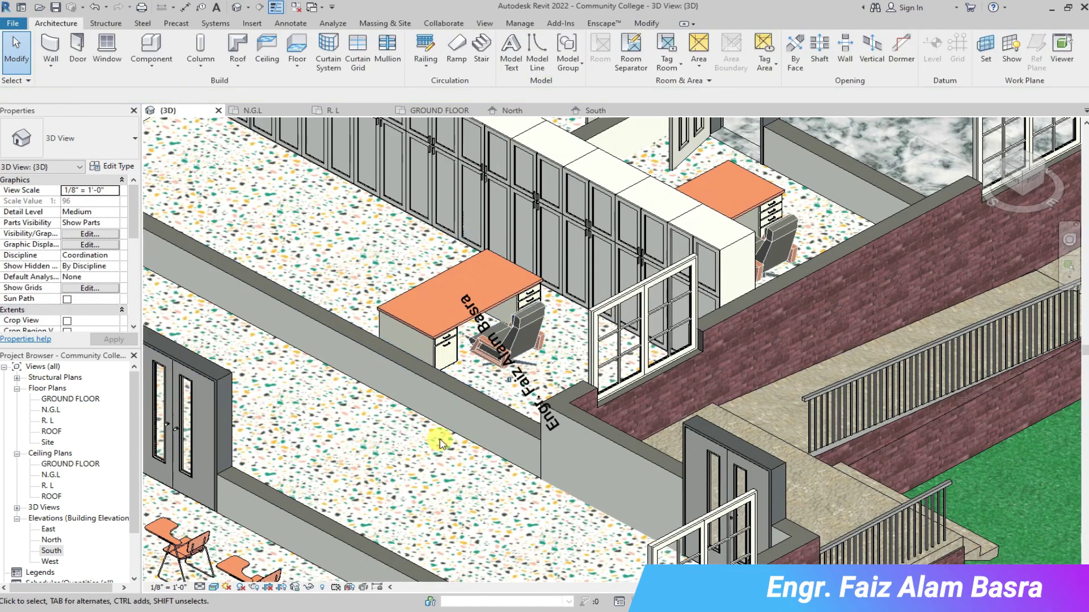
scroll(688, 365, down, 3)
Orbit the 3D model to a new angle, then return to the GROUND FLOOR plan.
scroll(544, 434, up, 2)
scroll(544, 434, down, 3)
mouse_move(627, 426)
shift+middle_down()
mouse_move(641, 433)
mouse_move(457, 305)
shift+middle_up()
key(ctrl+Tab)
Zoom the GROUND FLOOR plan in on the empty rooms beside the stair.
scroll(505, 260, down, 2)
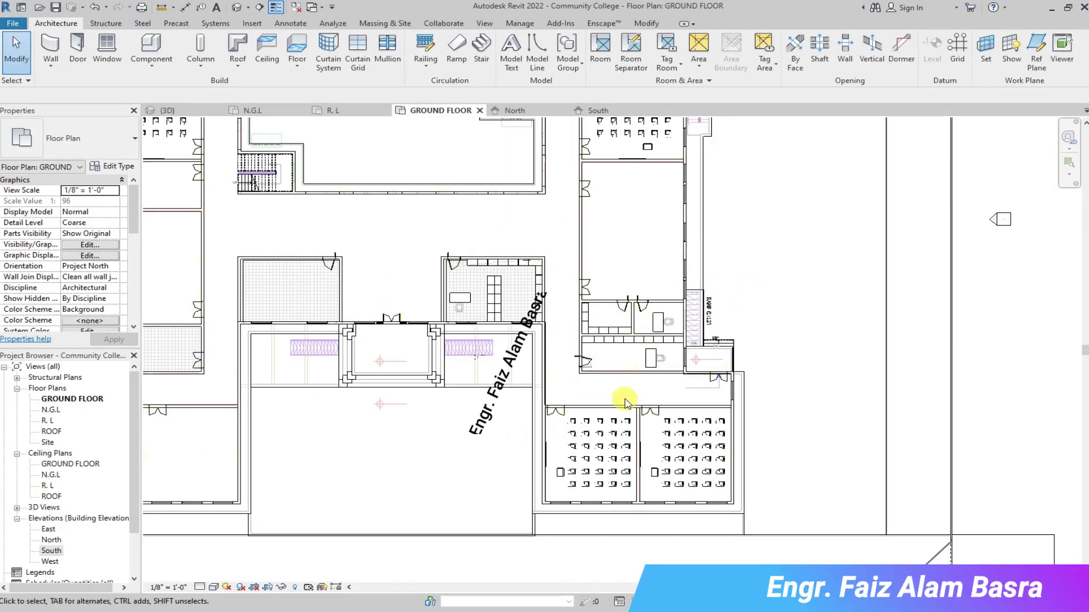
scroll(624, 403, down, 2)
scroll(474, 383, down, 1)
scroll(355, 243, up, 2)
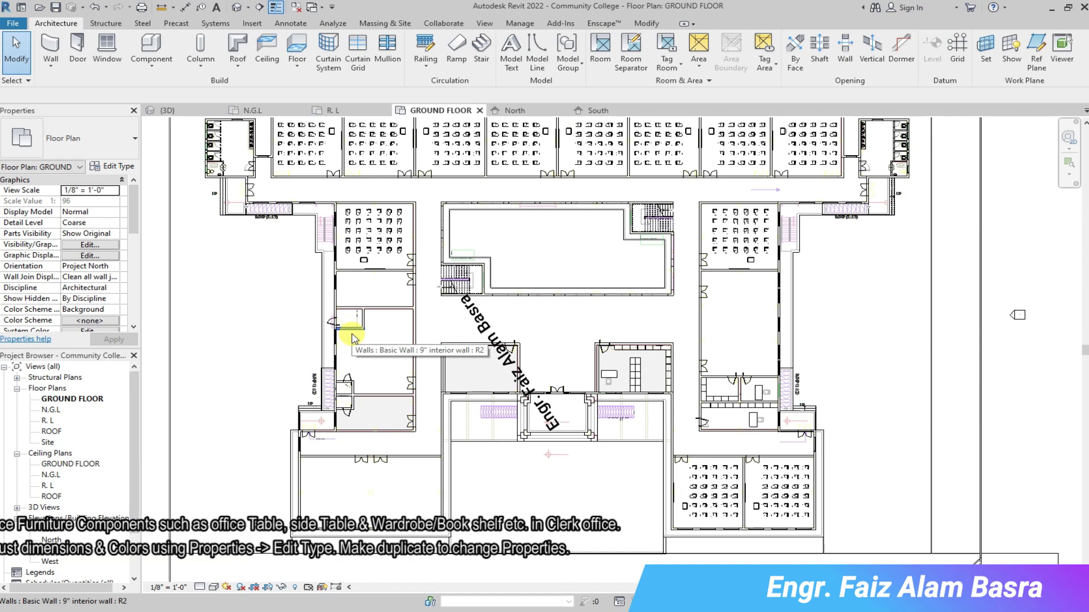
scroll(336, 204, up, 2)
scroll(360, 183, up, 2)
scroll(388, 229, up, 1)
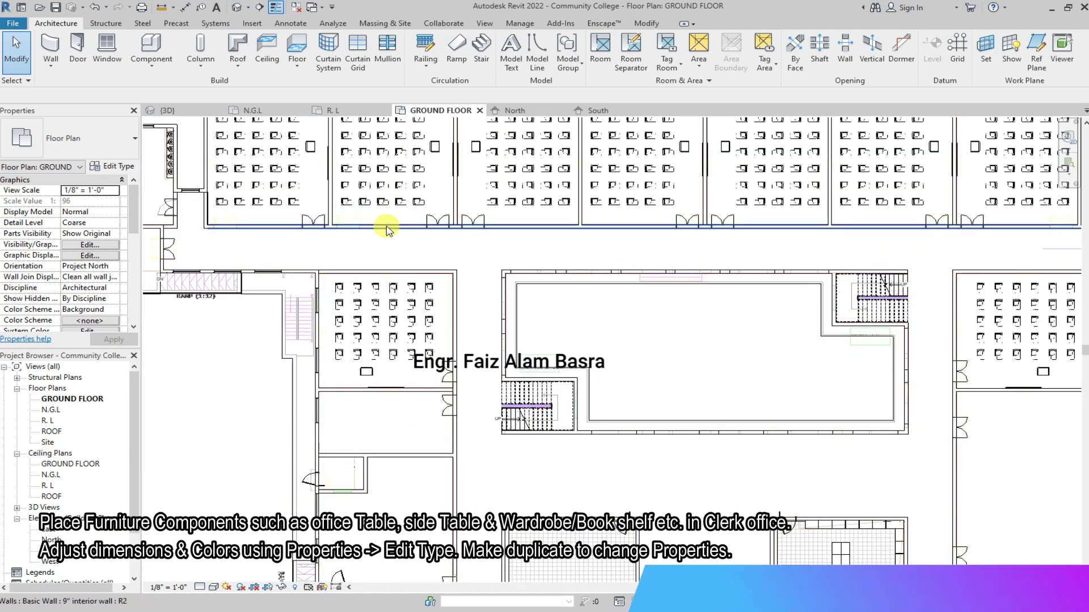
scroll(457, 372, down, 2)
scroll(440, 382, up, 2)
scroll(375, 379, up, 1)
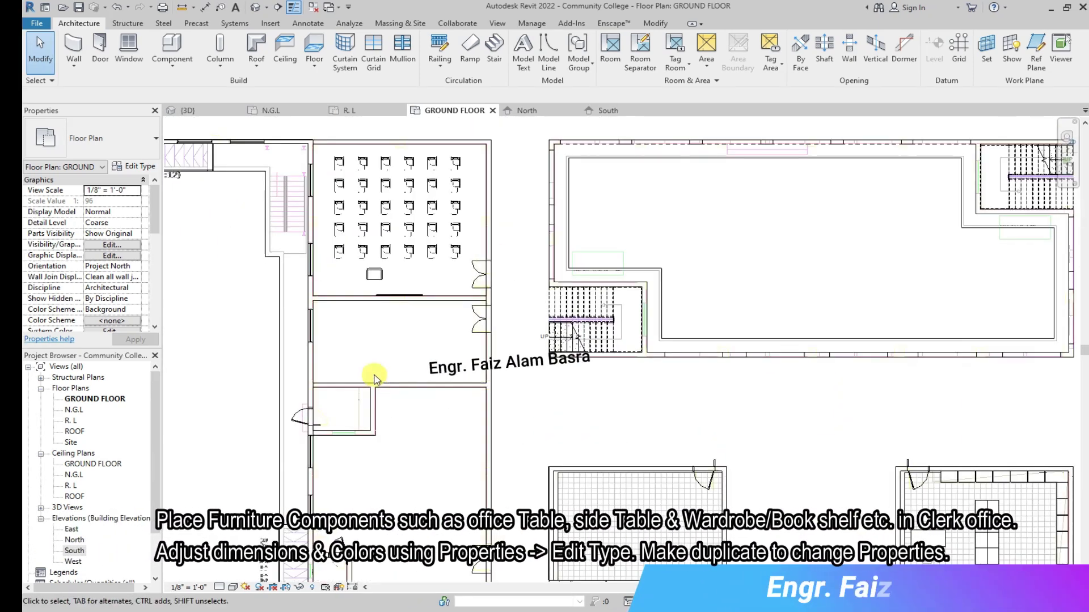
scroll(388, 358, down, 1)
scroll(404, 380, up, 1)
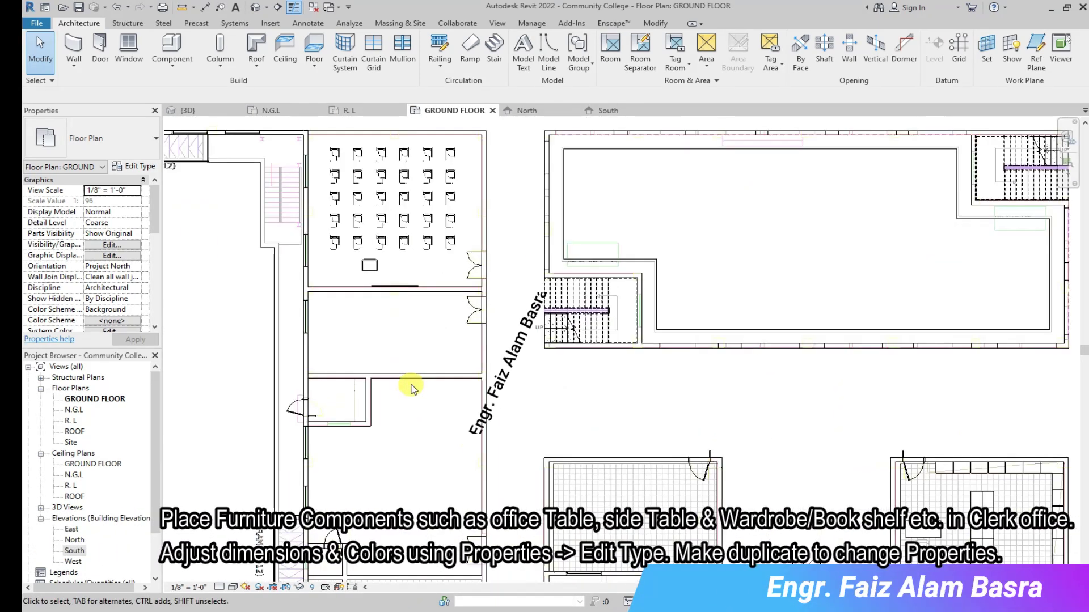
scroll(388, 365, up, 1)
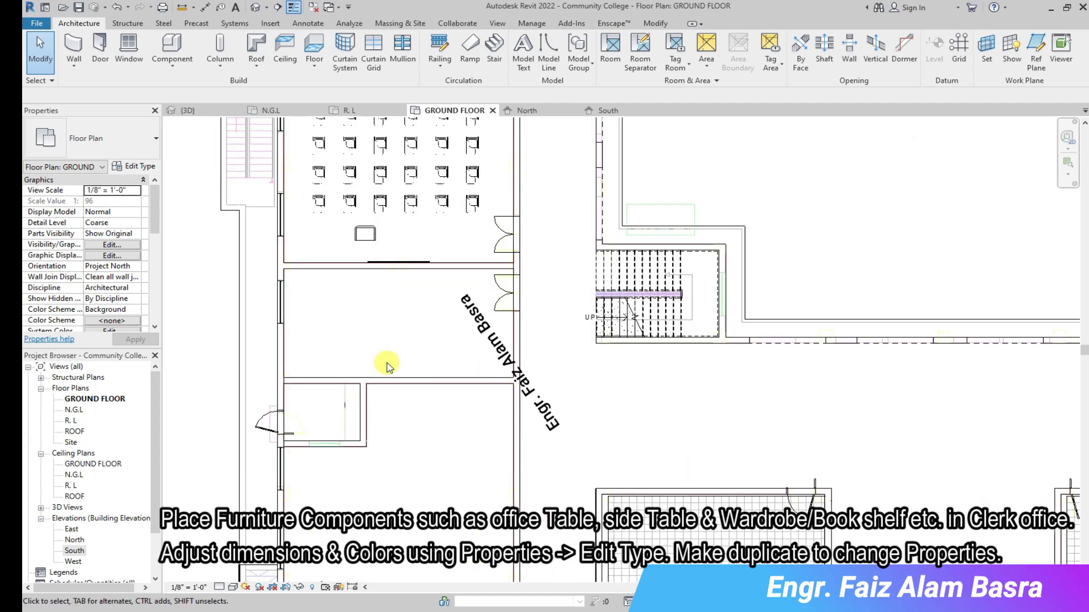
scroll(391, 377, up, 1)
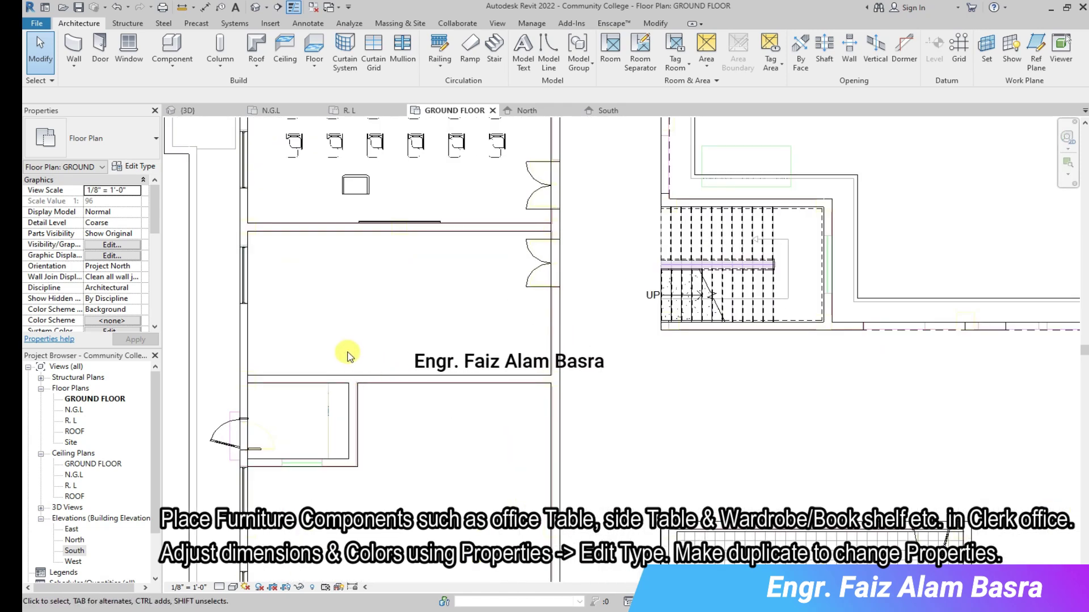
scroll(276, 348, up, 1)
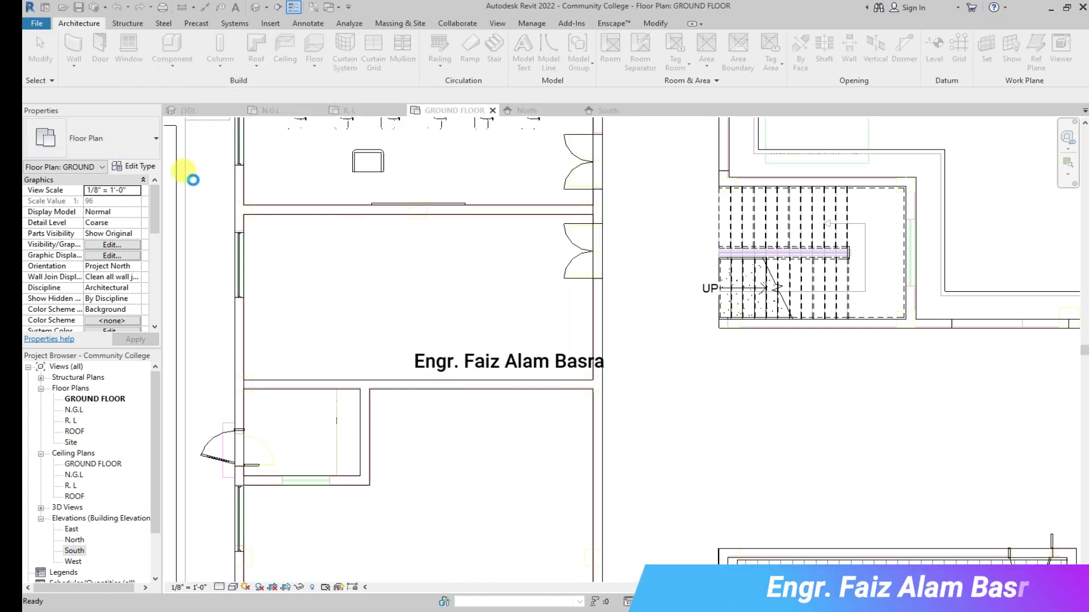
Choose the Chair-Desk type in the furniture Type Selector.
click(136, 139)
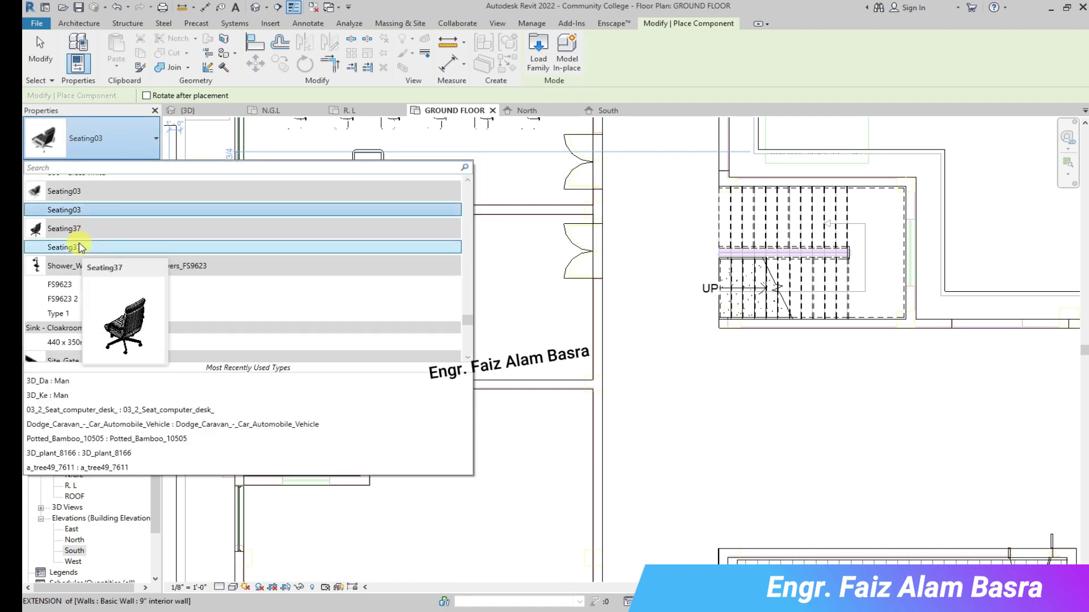
scroll(79, 247, up, 3)
scroll(79, 244, up, 3)
scroll(82, 238, up, 3)
scroll(85, 234, up, 3)
scroll(85, 226, up, 3)
scroll(85, 230, up, 3)
scroll(85, 255, up, 3)
scroll(82, 292, up, 3)
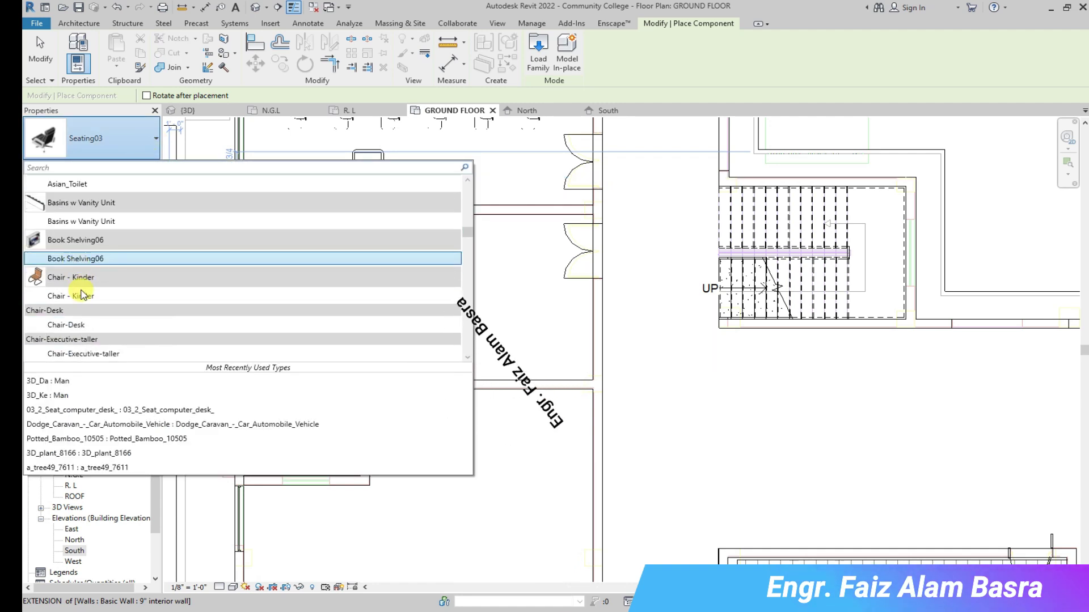
click(79, 324)
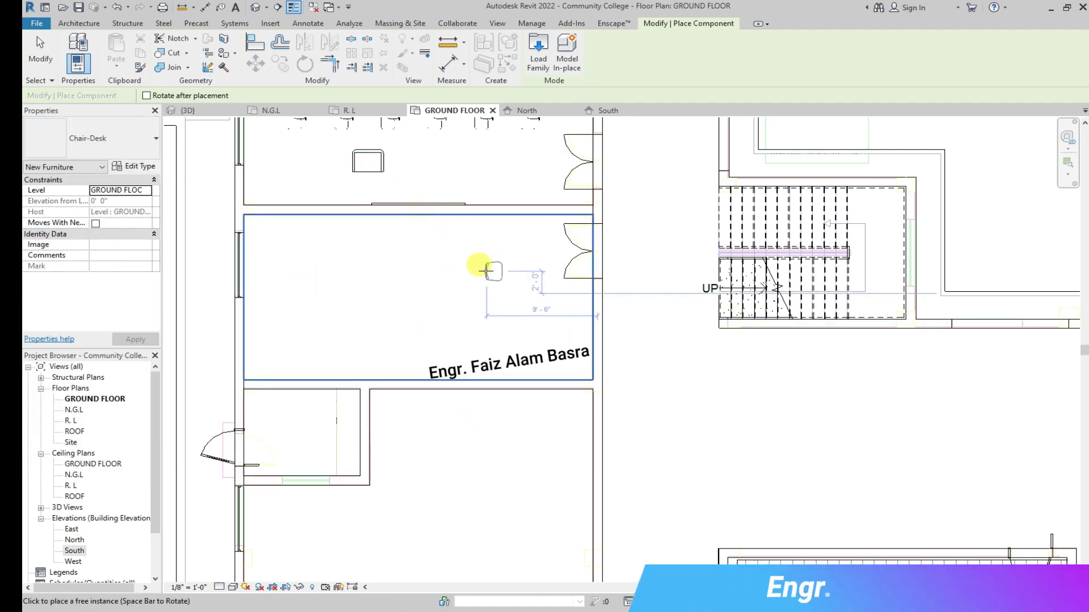
Place a trial Chair-Desk on the floor in the 3D view, then delete it.
click(185, 110)
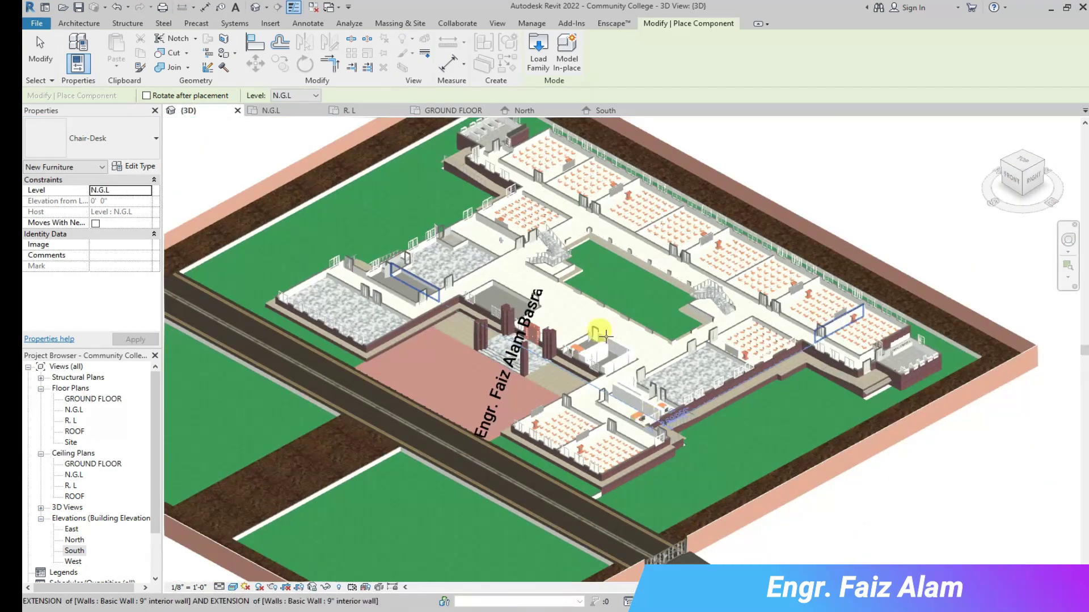
scroll(567, 301, up, 5)
click(505, 306)
scroll(397, 272, up, 3)
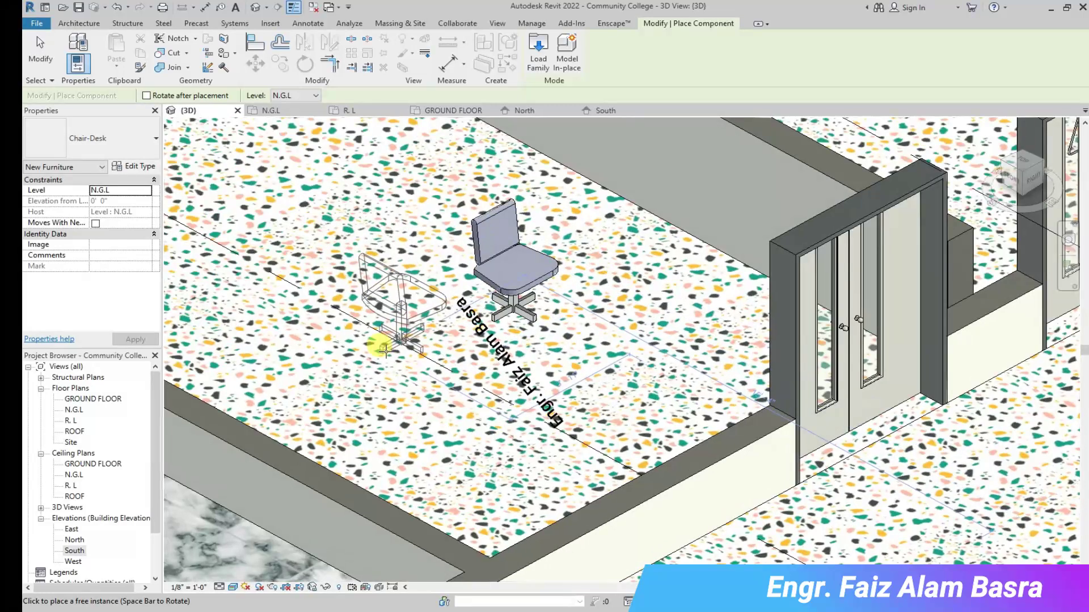
click(41, 57)
click(476, 243)
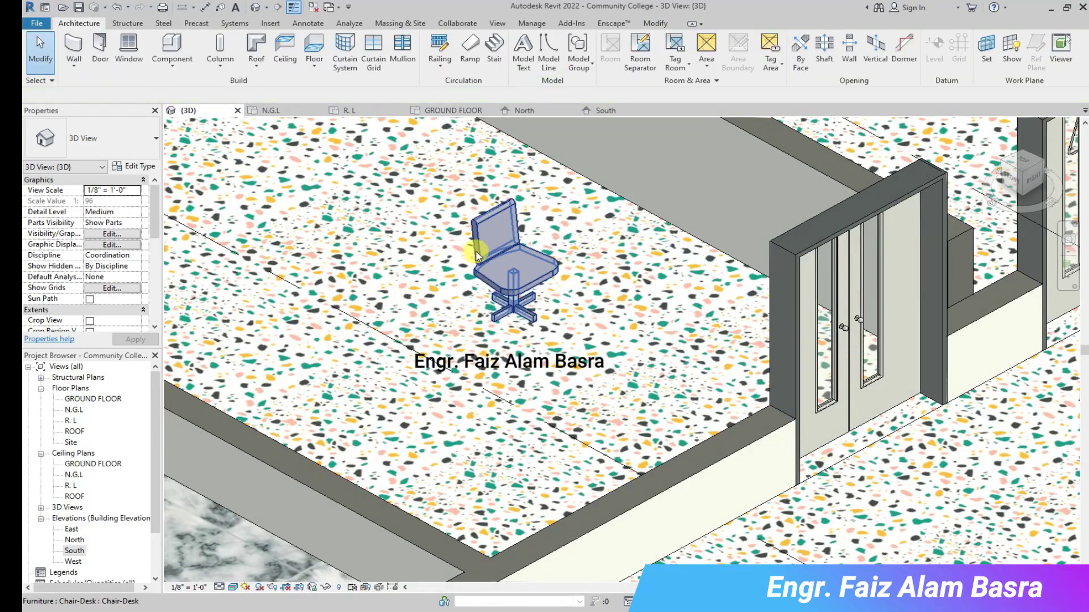
key(Delete)
Back in the GROUND FLOOR plan, restart Component with CM and select Chair - Kinder.
key(ctrl+Tab)
click(153, 138)
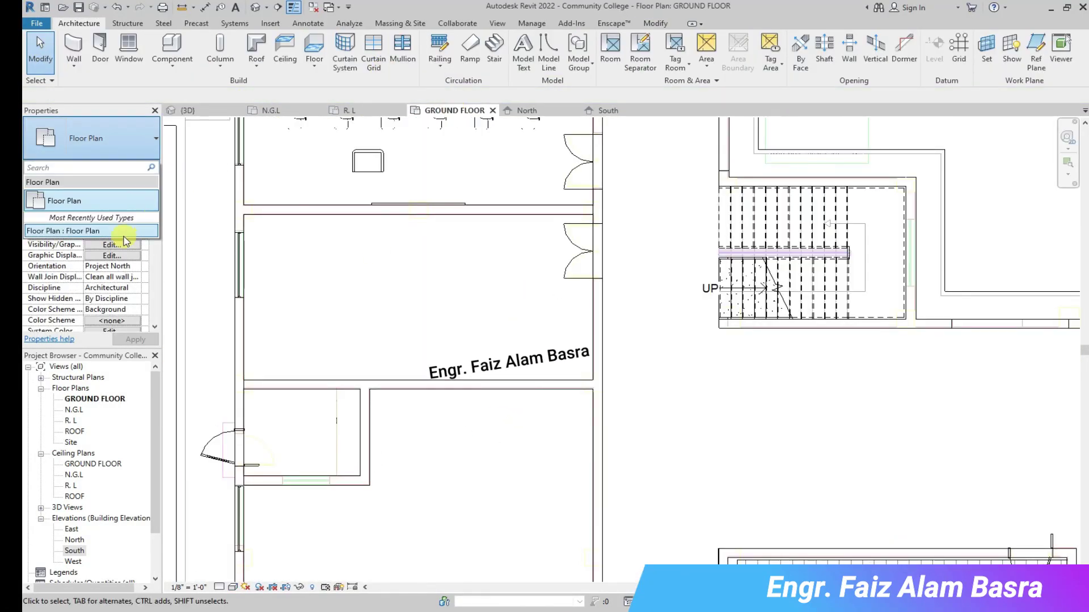
key(c)
key(m)
click(142, 134)
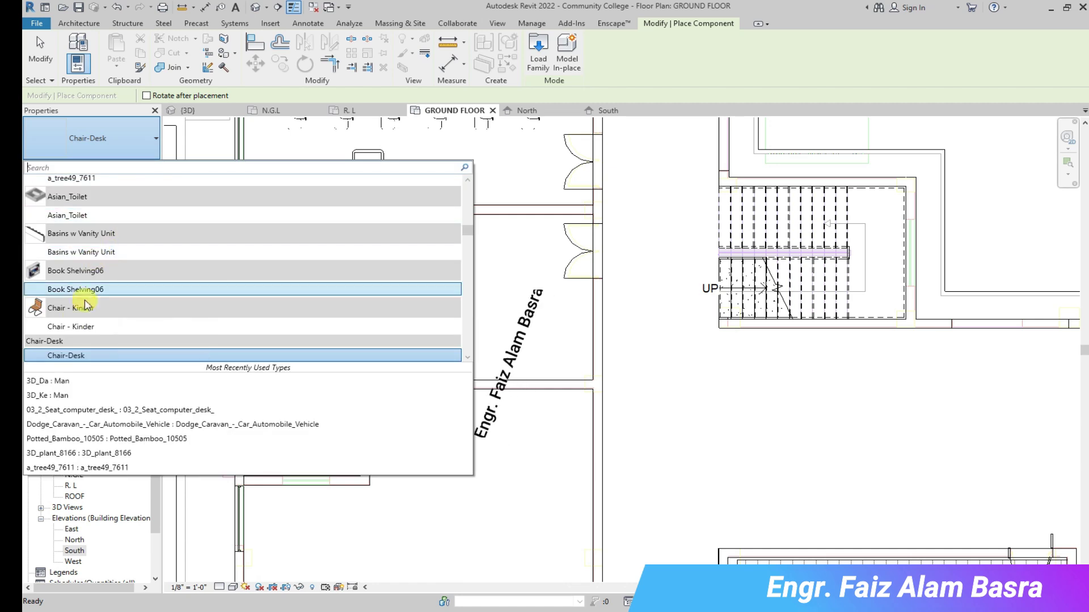
click(88, 334)
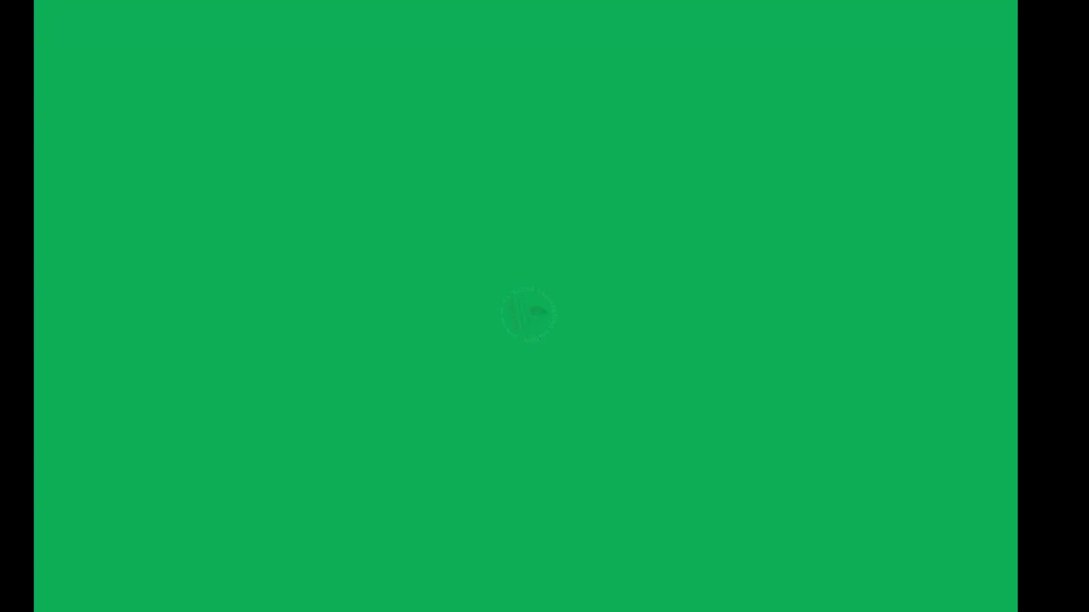
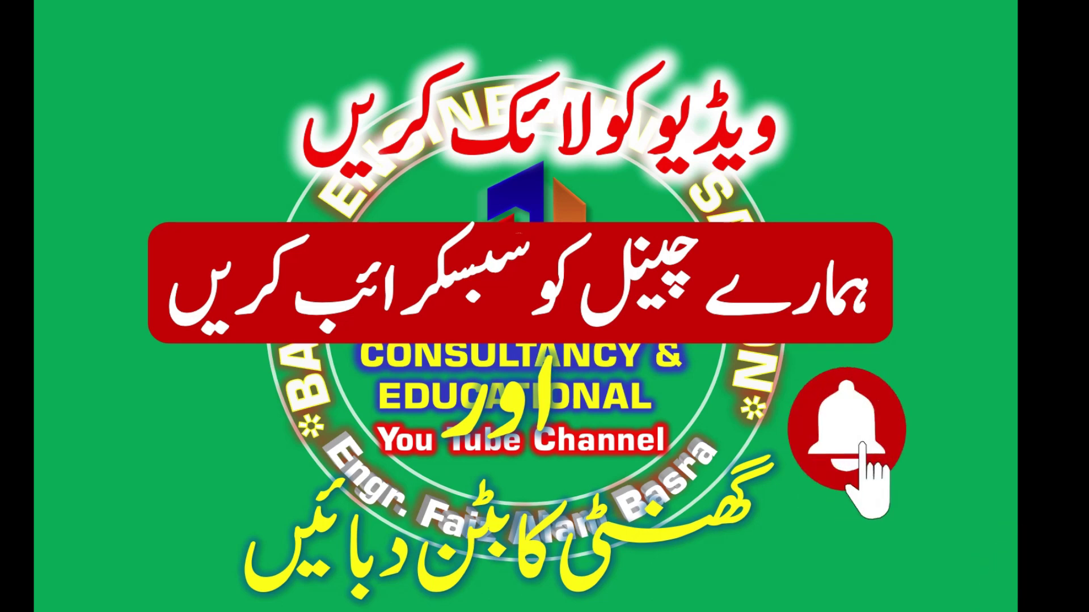
Remove the extra, unevenly spaced chairs, leaving a single chair by the wall.
scroll(304, 317, up, 3)
key(Escape)
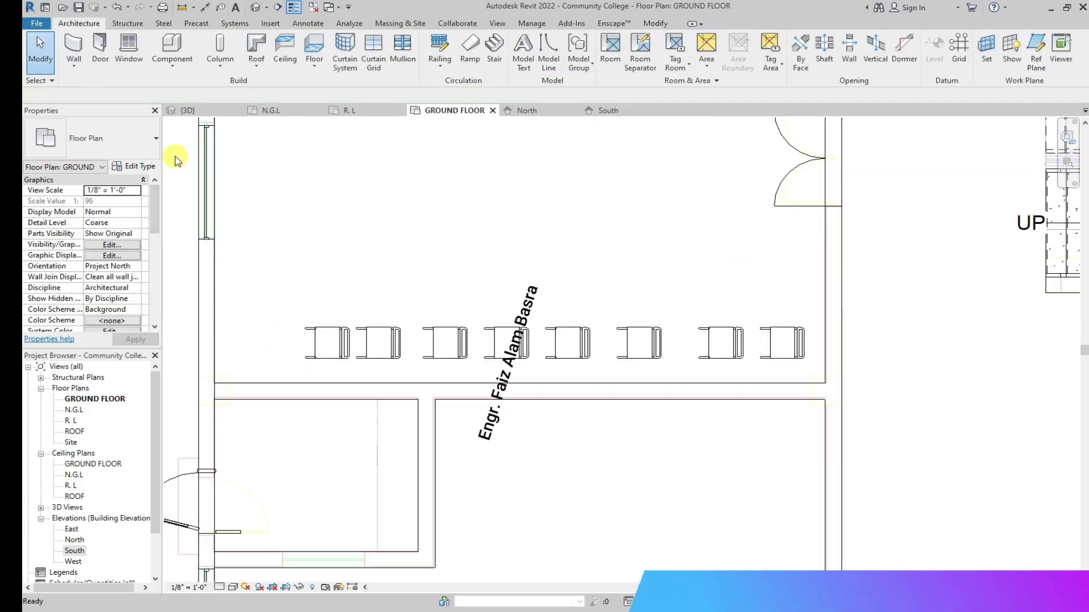
click(406, 349)
key(Right)
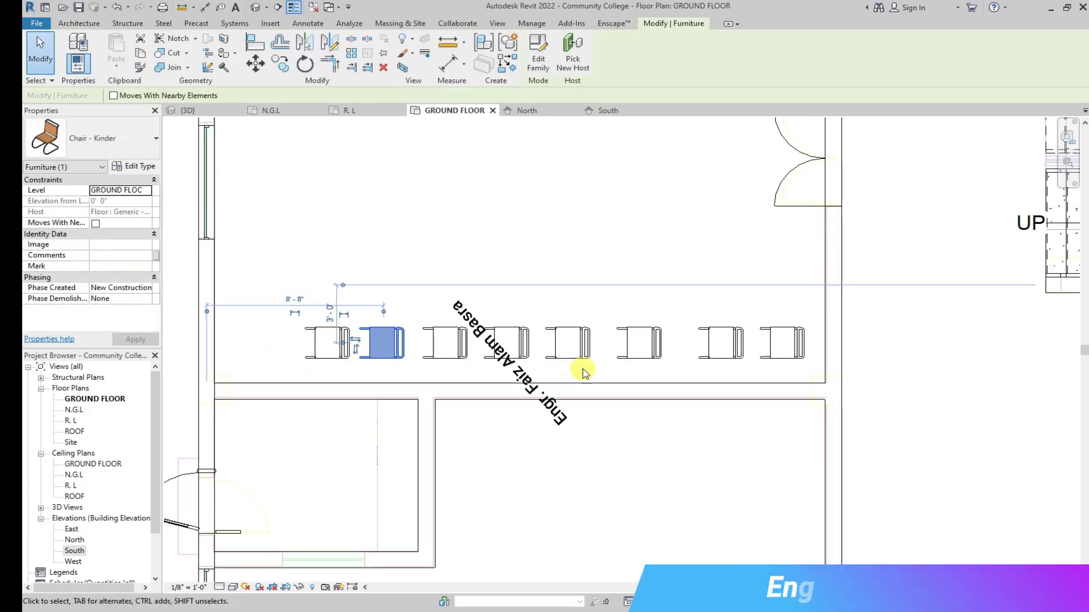
key(Escape)
key(ctrl+z)
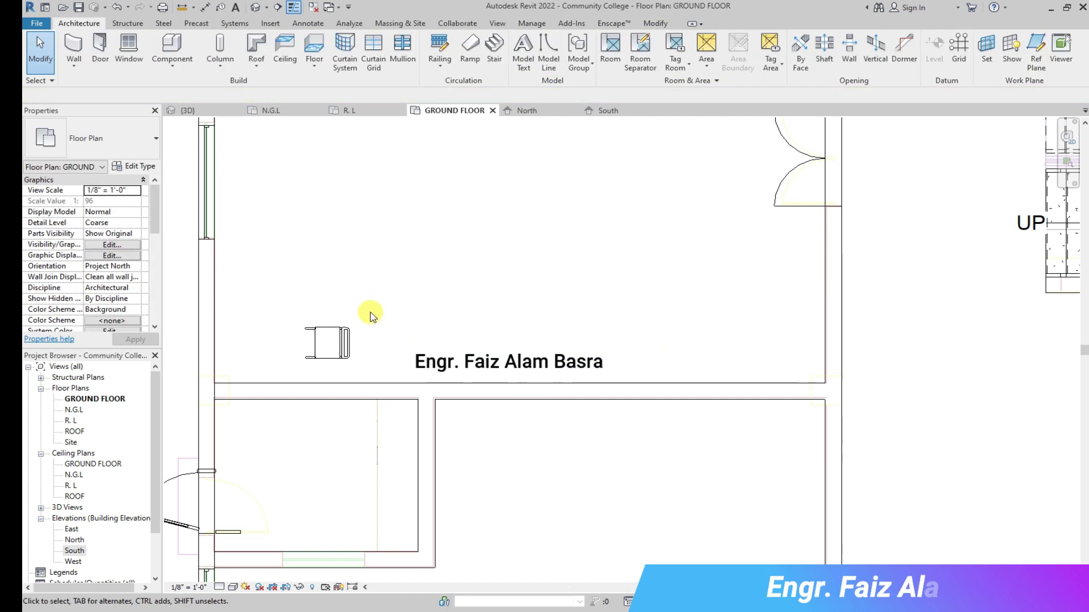
click(300, 315)
Linearly array the chair into an evenly spaced row of six along the wall.
key(a)
key(r)
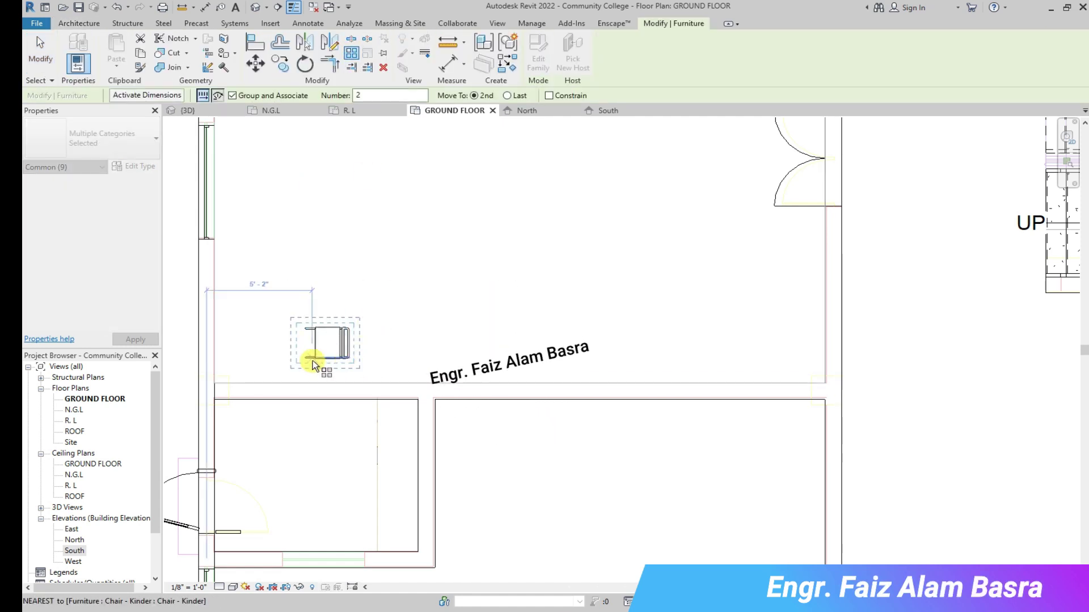
scroll(355, 370, up, 3)
click(263, 351)
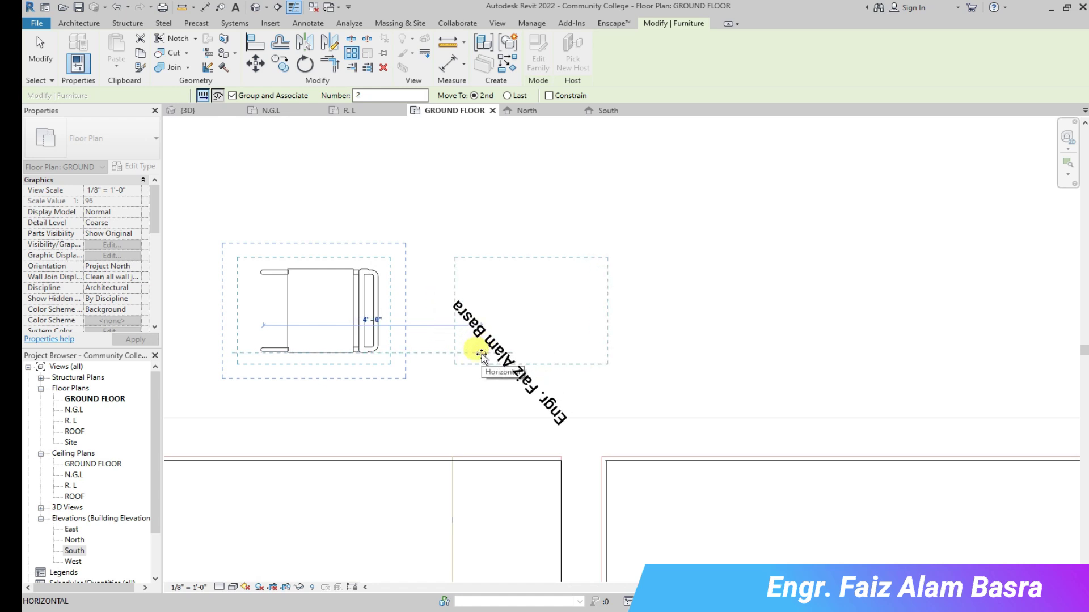
click(480, 355)
text(6)
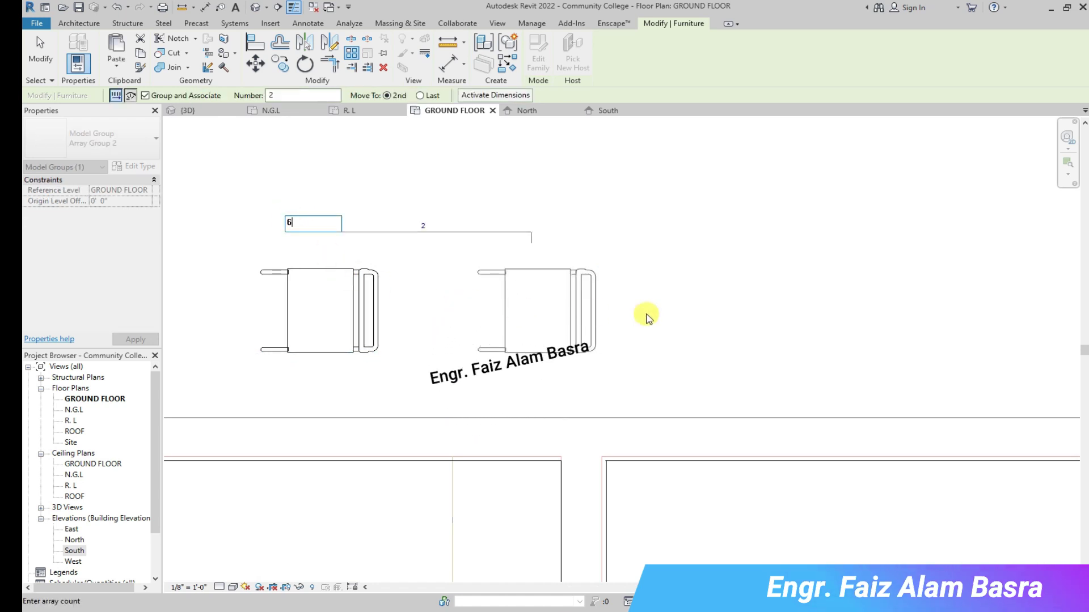
key(Return)
scroll(595, 312, down, 3)
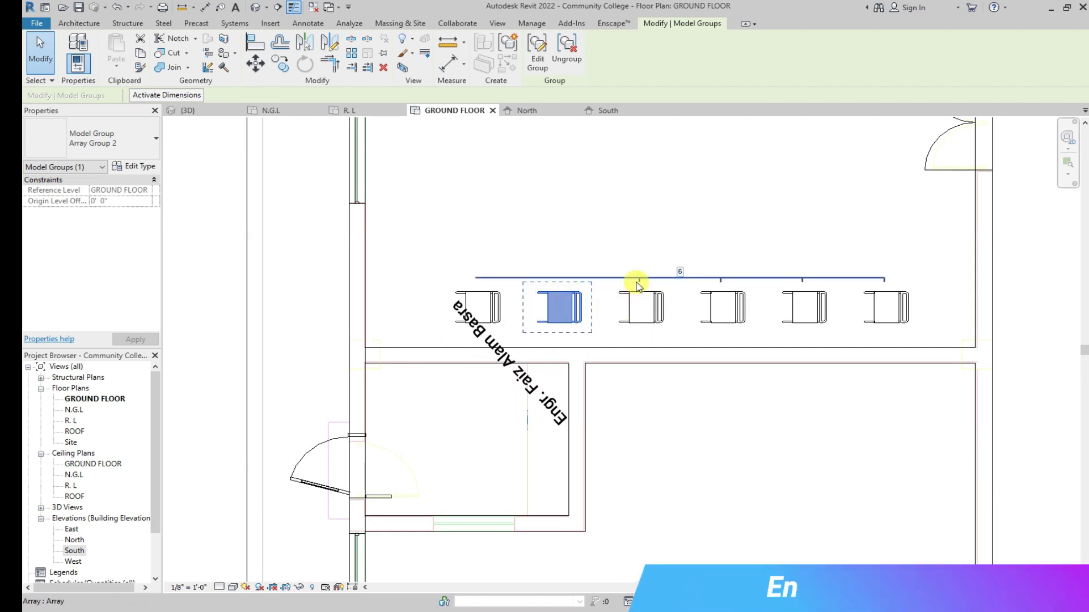
click(680, 273)
Change the chair array count to 7 and select the whole row.
text(7)
key(Return)
click(436, 266)
drag(436, 265, 1008, 340)
key(Left)
key(Escape)
drag(416, 274, 987, 347)
Copy the seven-chair row upward to create additional rows above it.
click(280, 63)
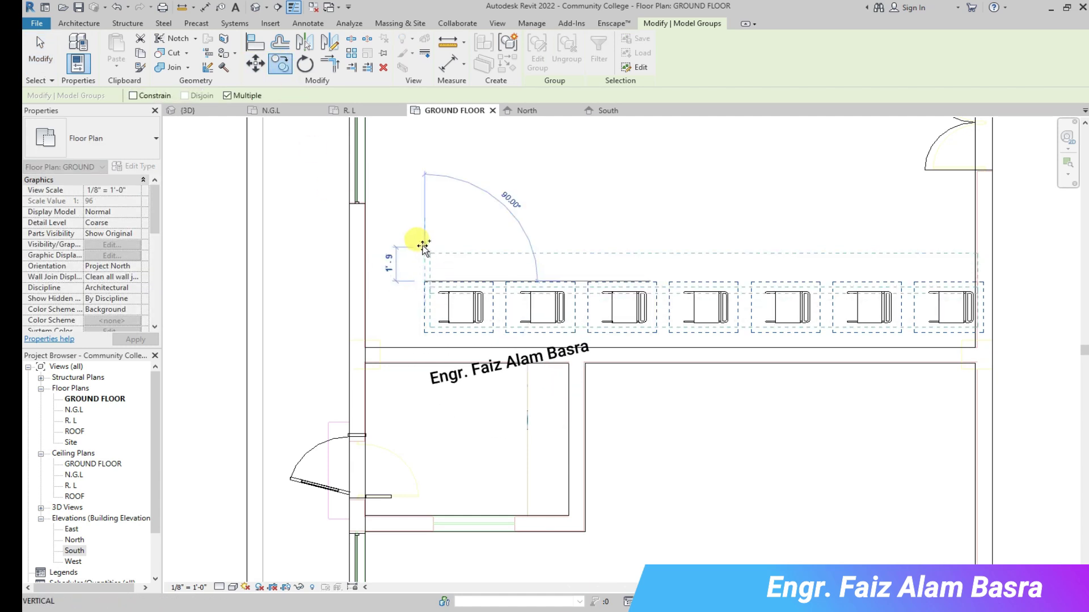
click(423, 227)
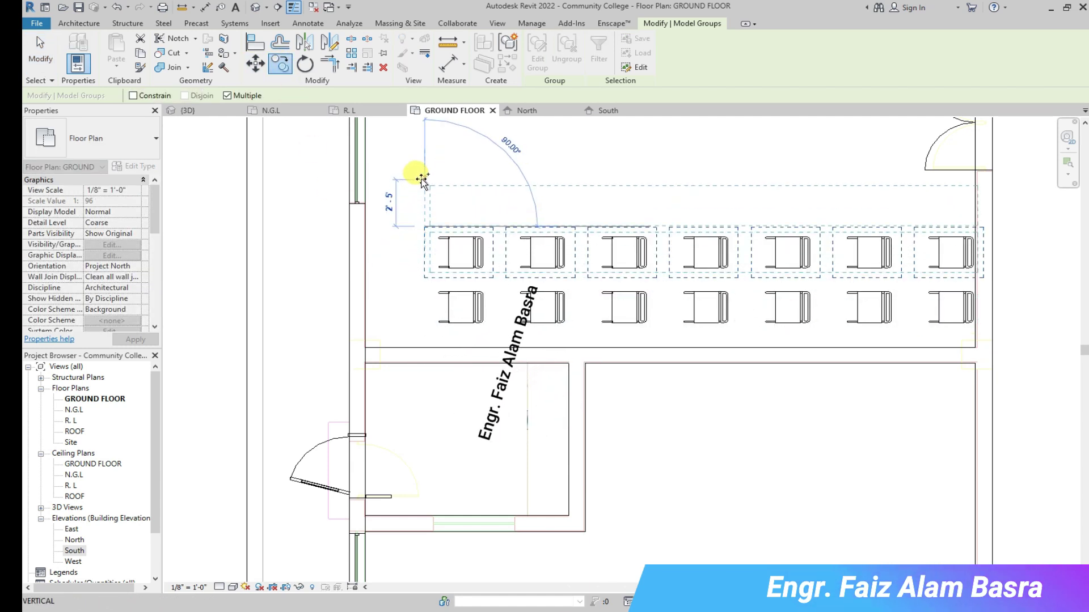
click(421, 173)
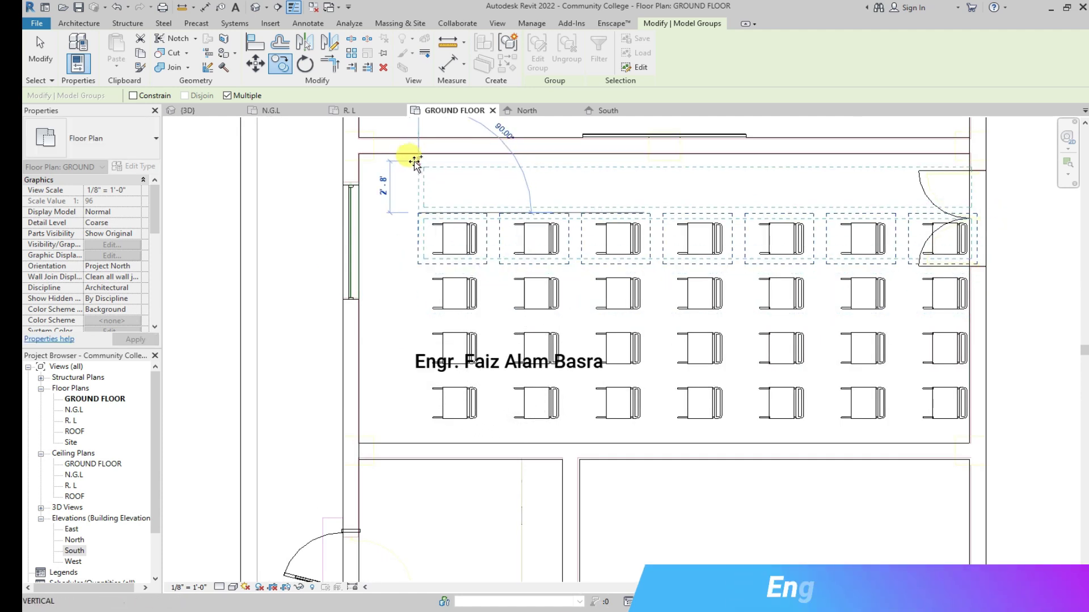
key(Escape)
key(Escape)
Delete the two rightmost chairs of the top row, leaving five clear of the door.
click(946, 246)
key(Delete)
click(873, 247)
key(Delete)
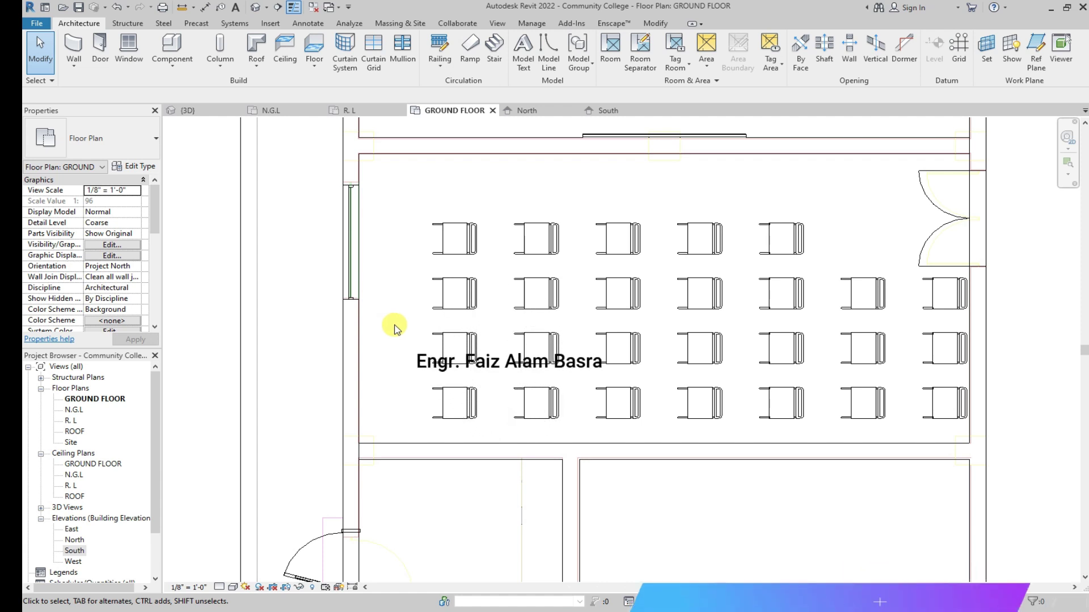
Start placing a furniture component using the Couch07 sofa type.
scroll(439, 297, down, 5)
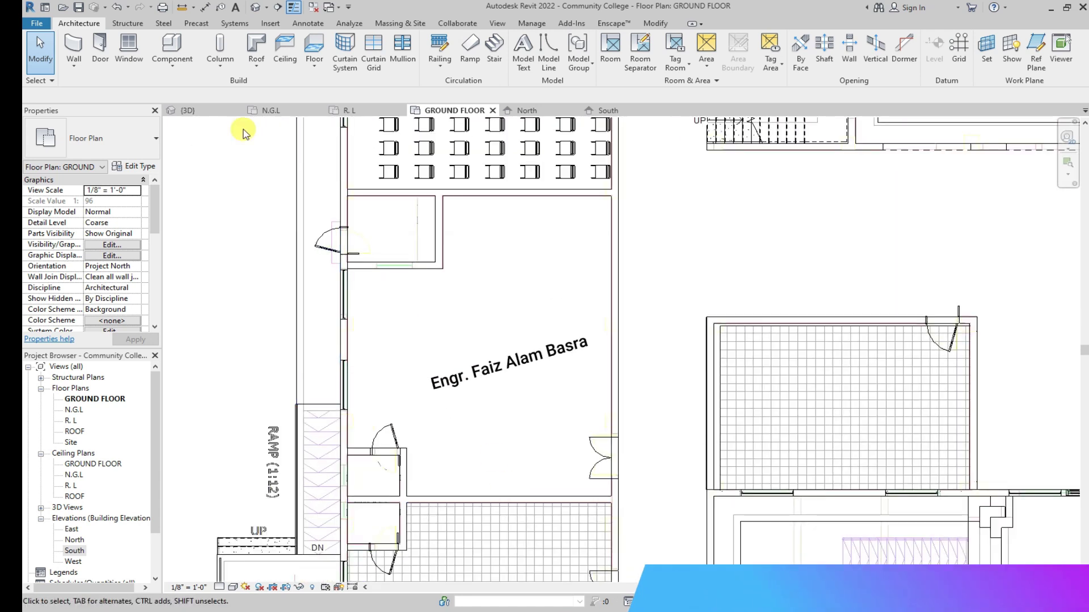
click(172, 67)
click(142, 154)
scroll(91, 248, up, 5)
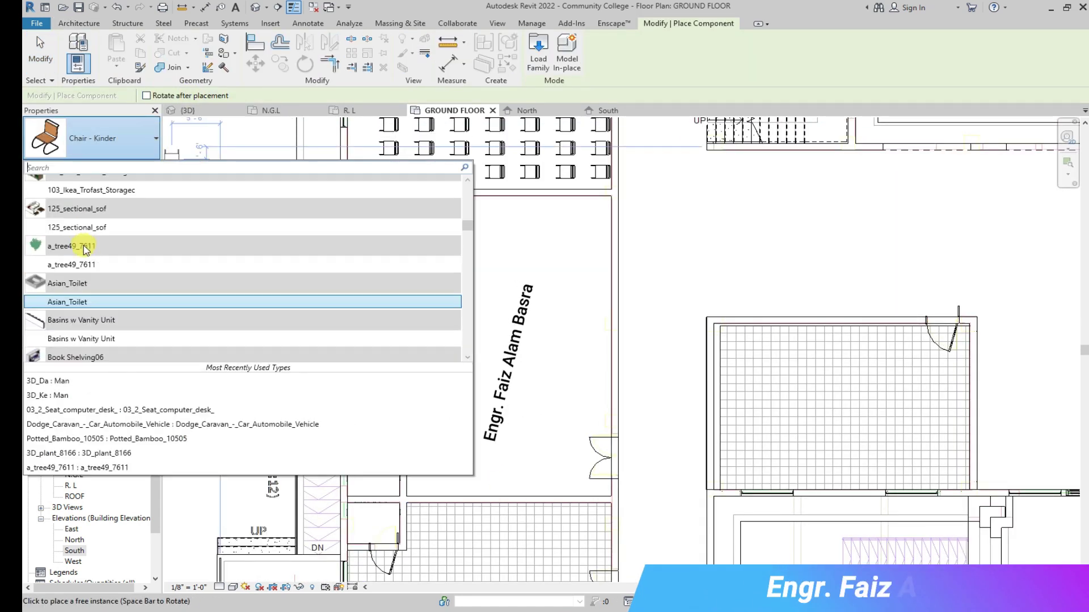
scroll(85, 347, up, 5)
scroll(76, 287, up, 5)
scroll(76, 284, down, 5)
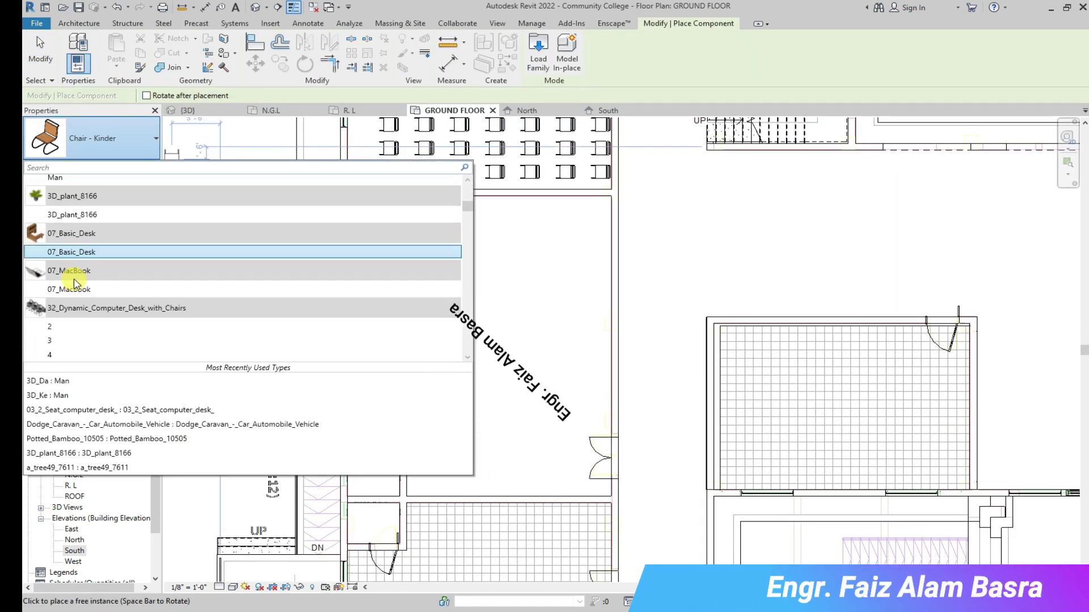
scroll(75, 285, down, 5)
scroll(75, 284, down, 5)
scroll(75, 285, down, 5)
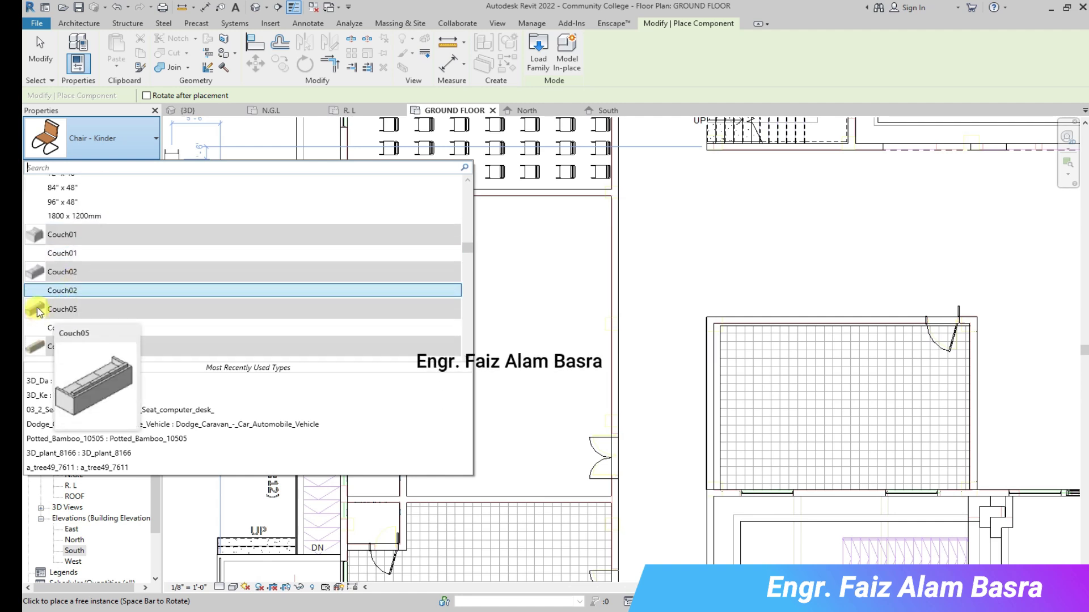
scroll(168, 299, down, 1)
click(168, 298)
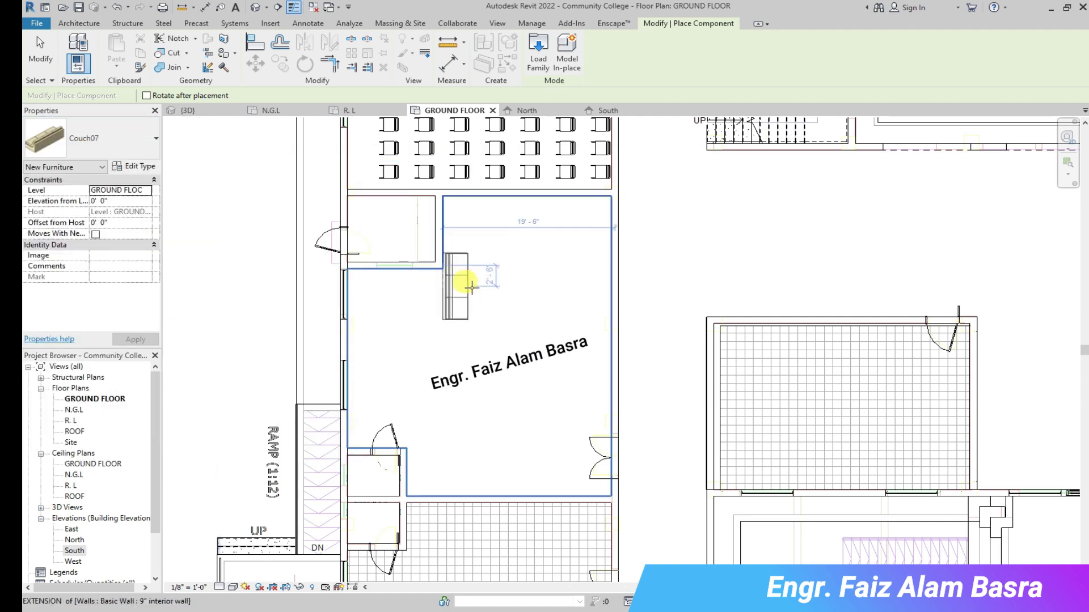
Place one horizontal Couch07 against the room's top wall.
scroll(472, 221, up, 3)
key(space)
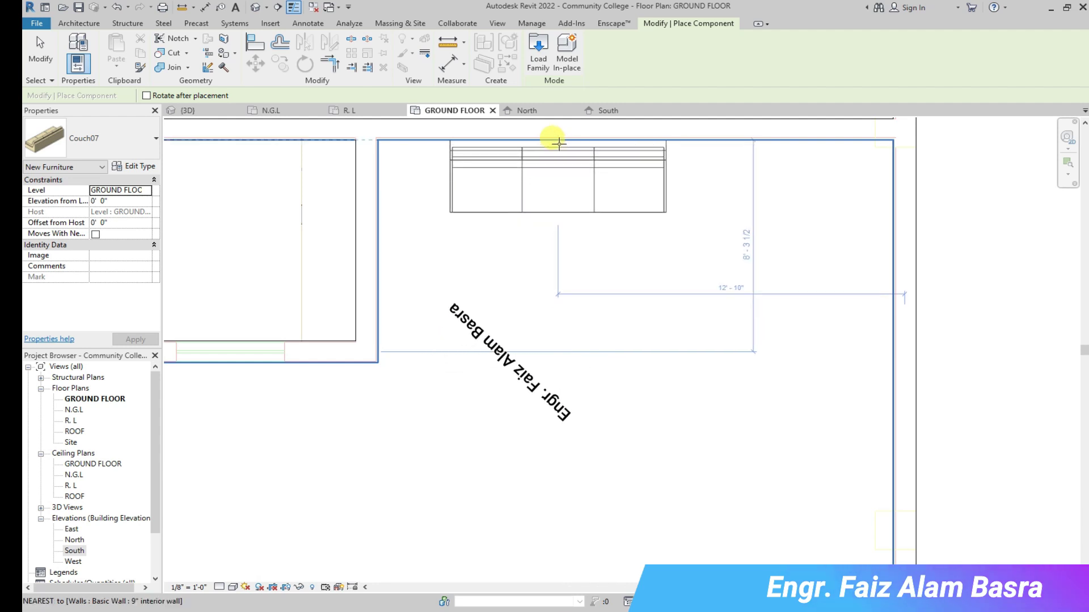
click(562, 149)
scroll(675, 165, down, 1)
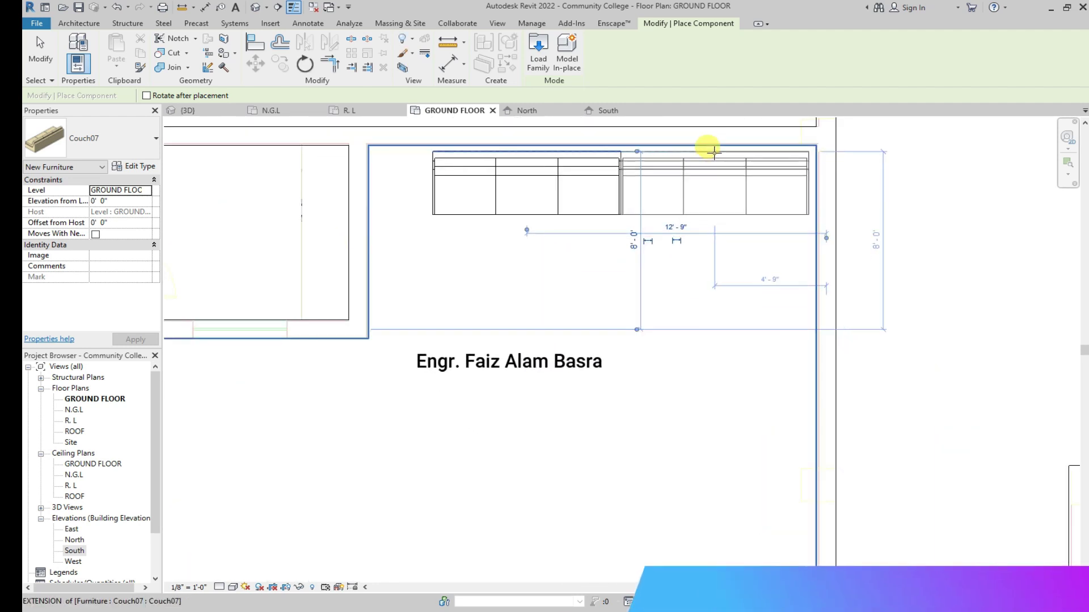
Place three vertical Couch07 sofas down the right wall.
key(space)
key(space)
key(space)
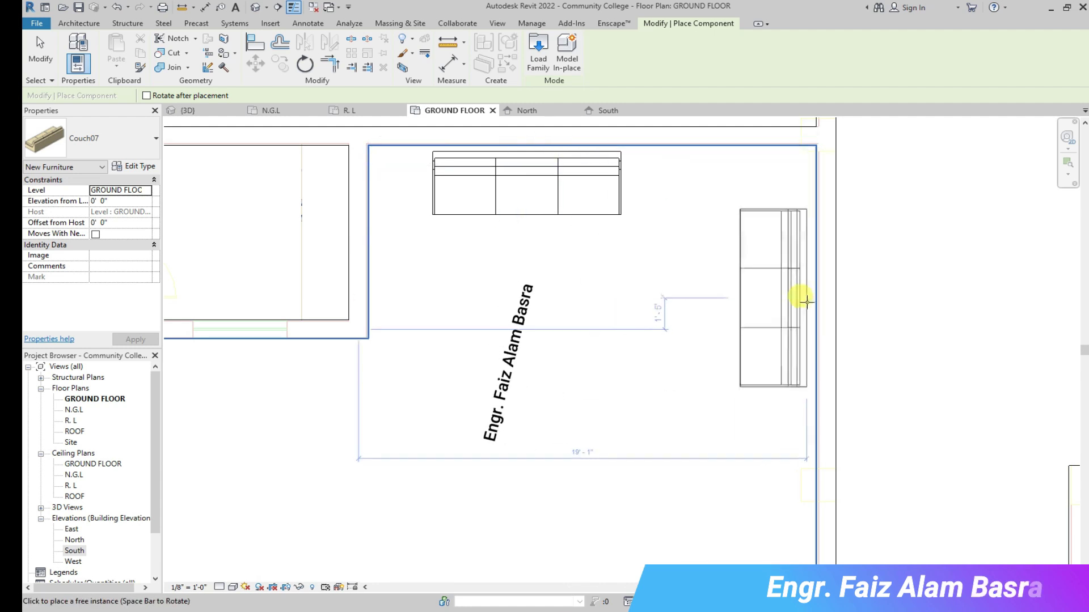
scroll(800, 284, down, 3)
click(797, 266)
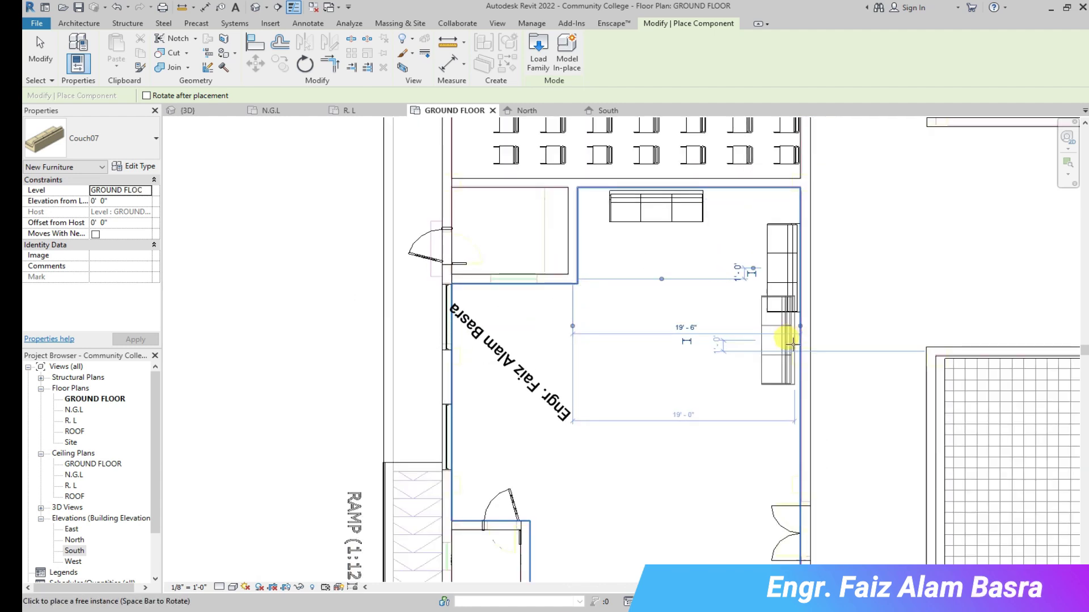
click(796, 354)
click(796, 441)
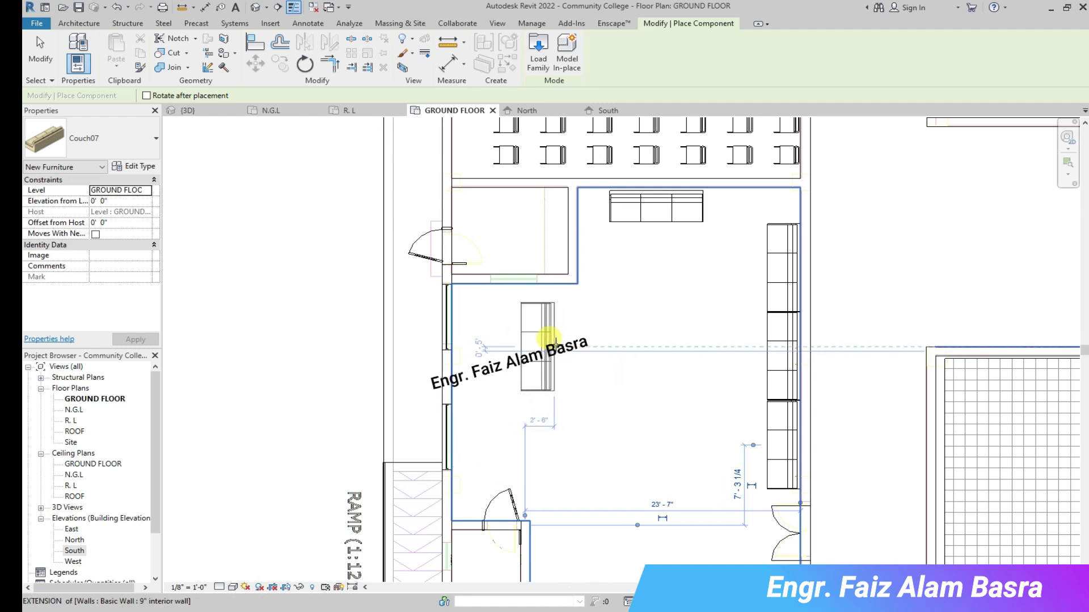
key(space)
scroll(584, 274, up, 2)
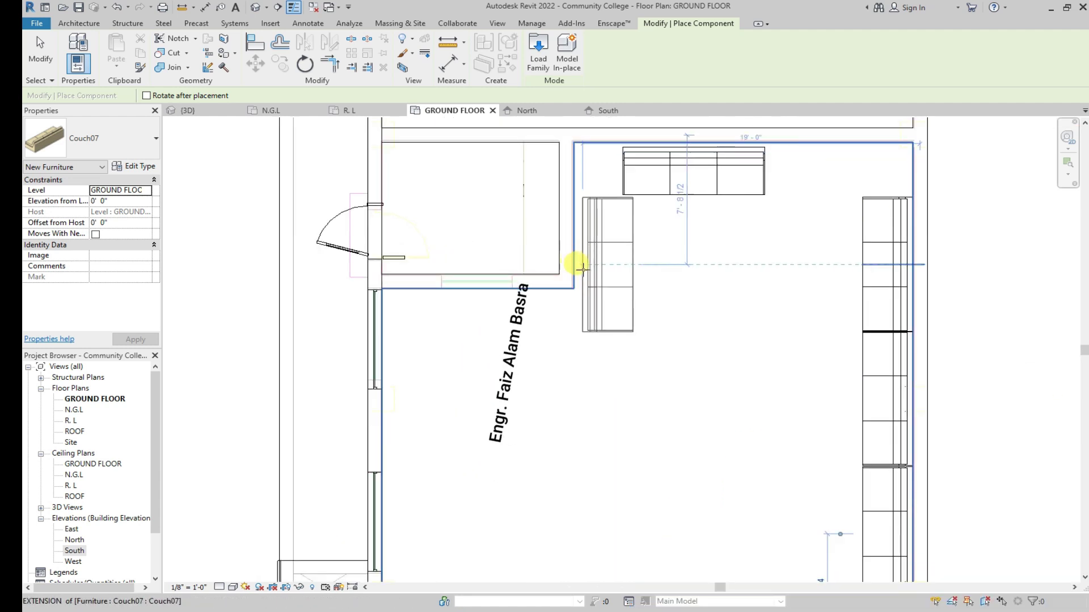
scroll(652, 300, down, 3)
scroll(588, 236, up, 2)
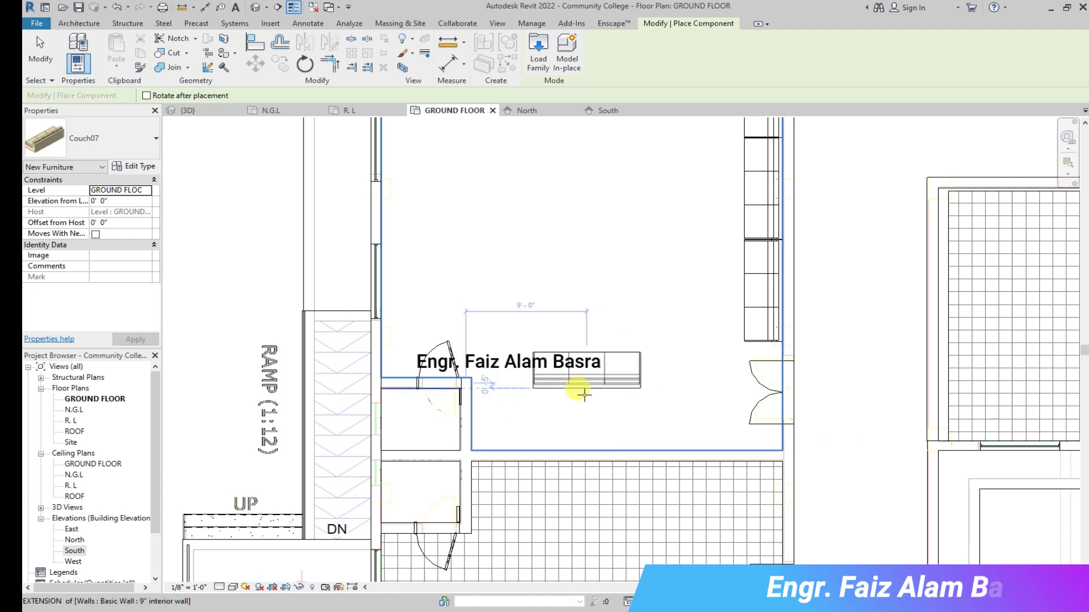
scroll(573, 404, down, 2)
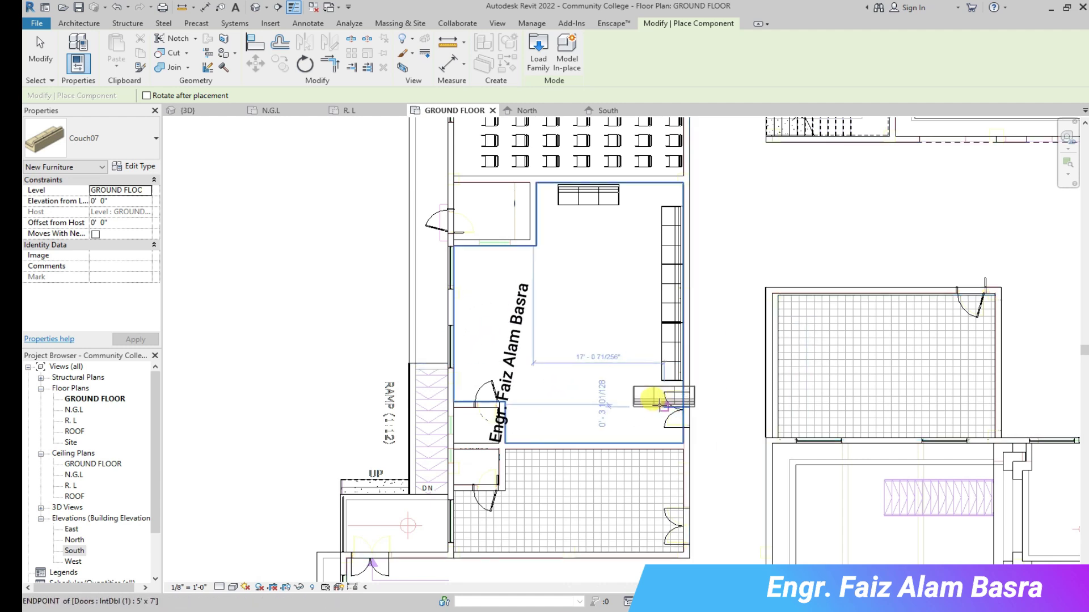
Place a vertical couch on the left wall and a horizontal couch centred in the lounge.
scroll(624, 420, up, 2)
scroll(527, 380, down, 2)
scroll(566, 320, up, 3)
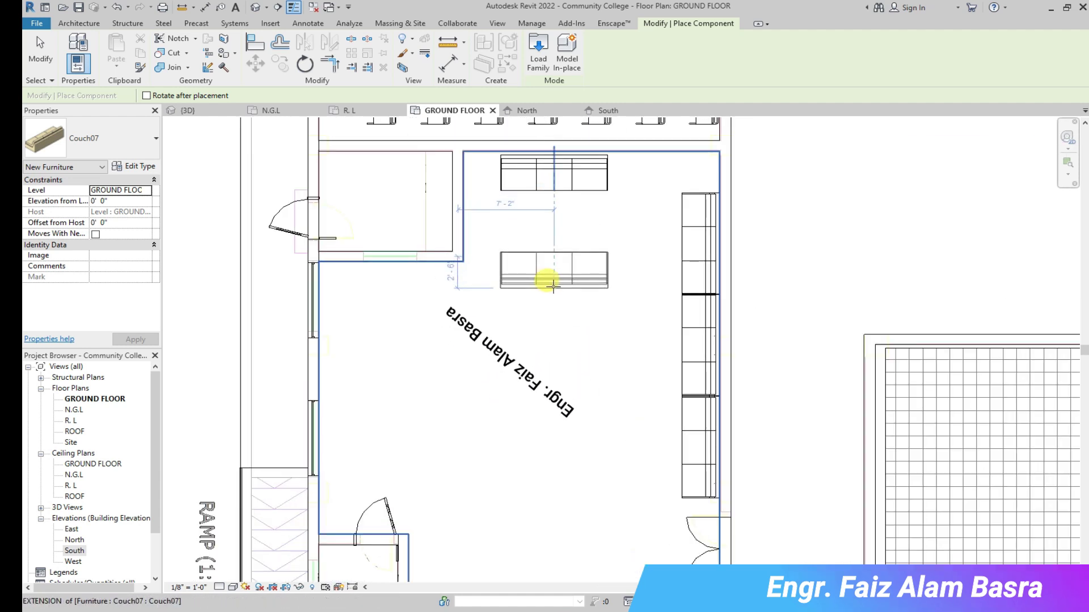
key(space)
scroll(498, 263, up, 2)
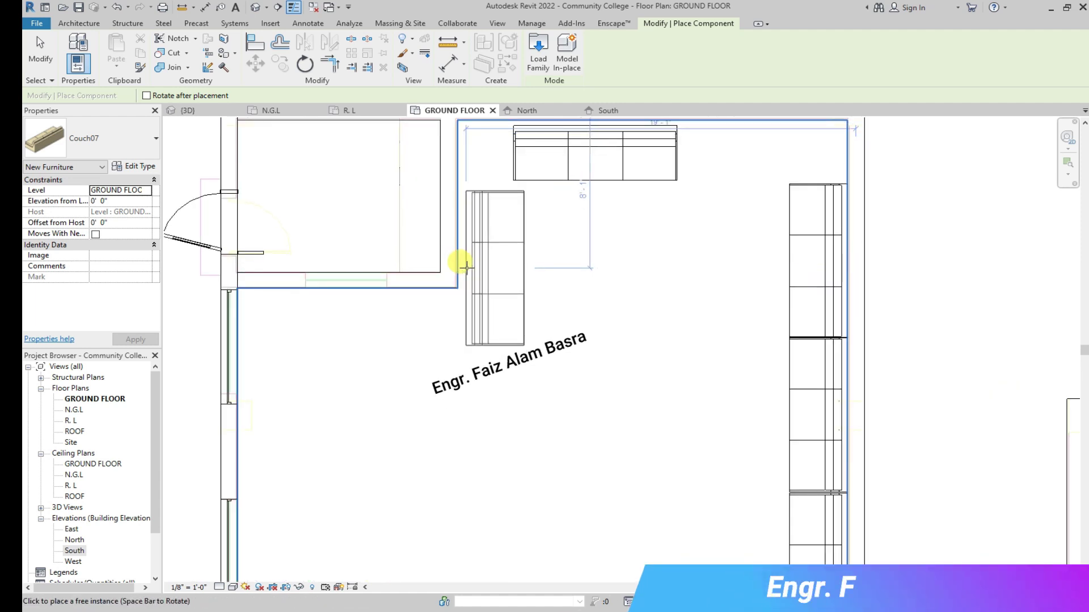
click(466, 263)
key(space)
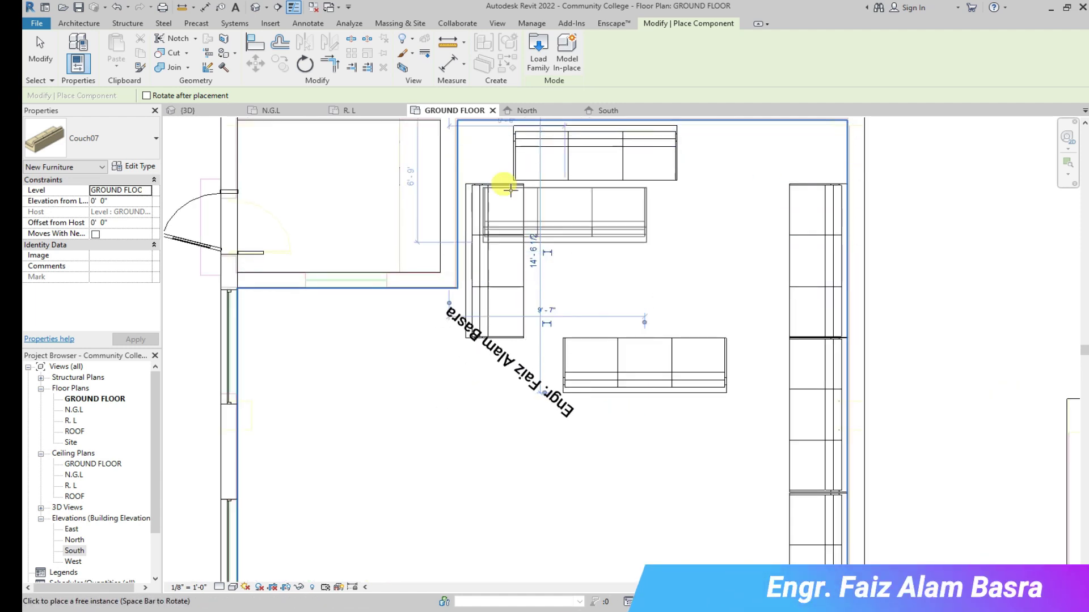
click(686, 262)
key(Escape)
Shift the top and right couches into position and delete the surplus lower-right couch.
mouse_move(656, 170)
mouse_down()
mouse_move(692, 185)
mouse_move(680, 180)
mouse_up()
drag(816, 272, 781, 279)
click(766, 384)
click(791, 359)
key(Delete)
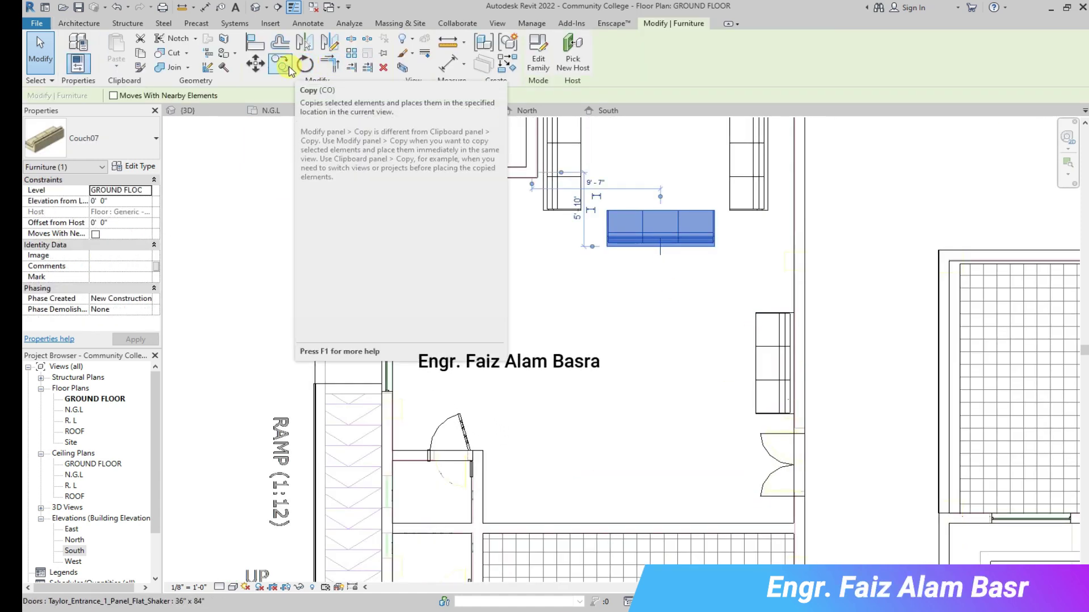
Copy the central couch below the original and move the right couch up and left.
click(281, 63)
click(592, 246)
click(592, 282)
click(766, 363)
drag(761, 346, 731, 321)
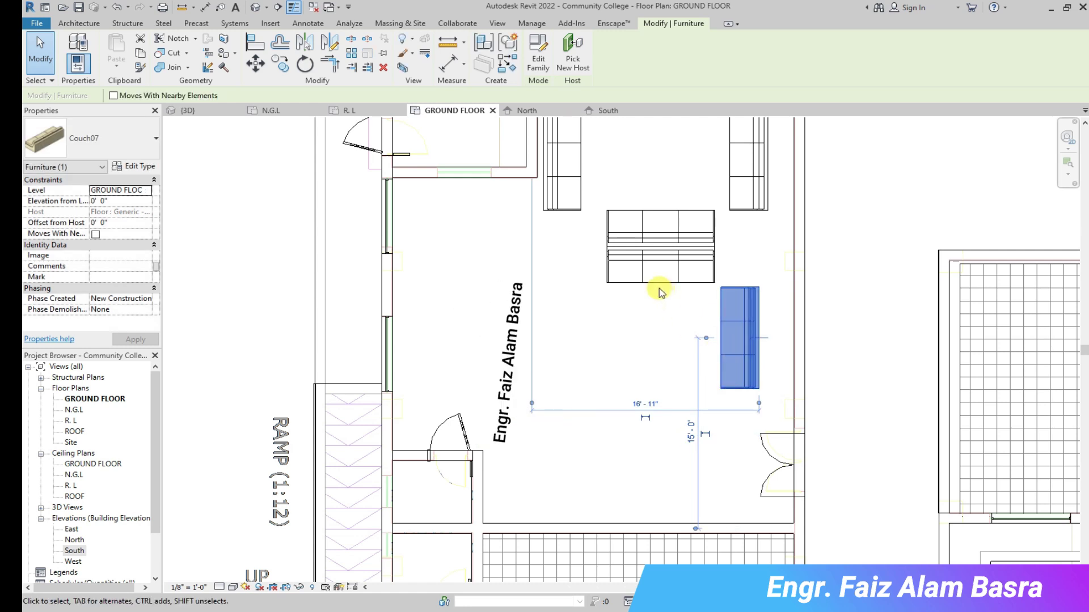
Mirror a copy of the couch across a drawn axis to create the left couch.
click(330, 42)
click(662, 284)
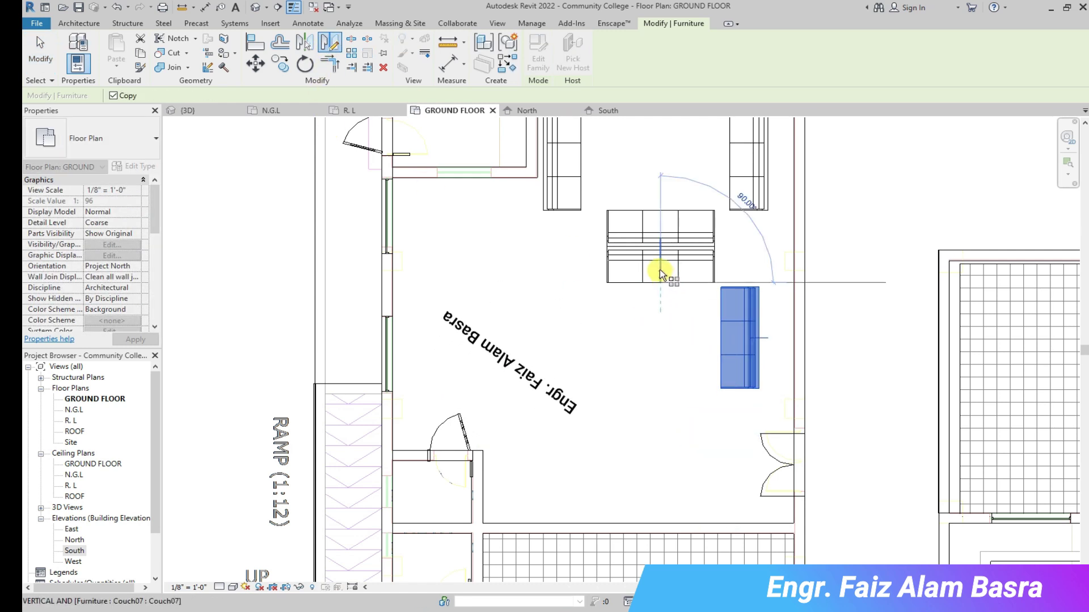
click(665, 335)
Review couch selections, deleting one couch and undoing that deletion.
click(649, 325)
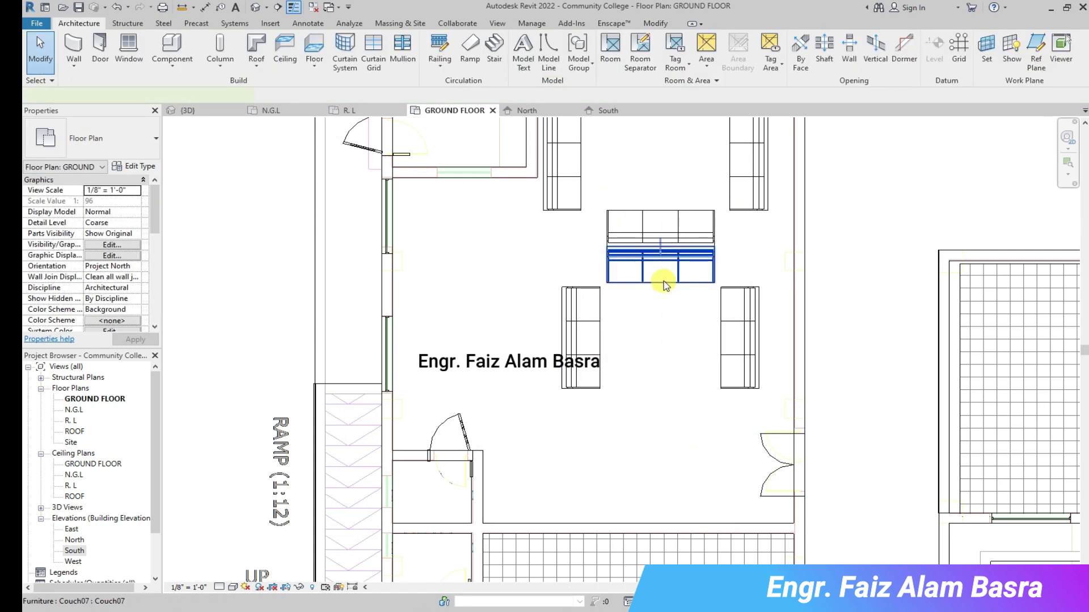
click(661, 275)
scroll(661, 275, up, 2)
click(747, 286)
scroll(732, 241, up, 4)
click(737, 220)
key(Delete)
click(116, 7)
scroll(628, 323, down, 3)
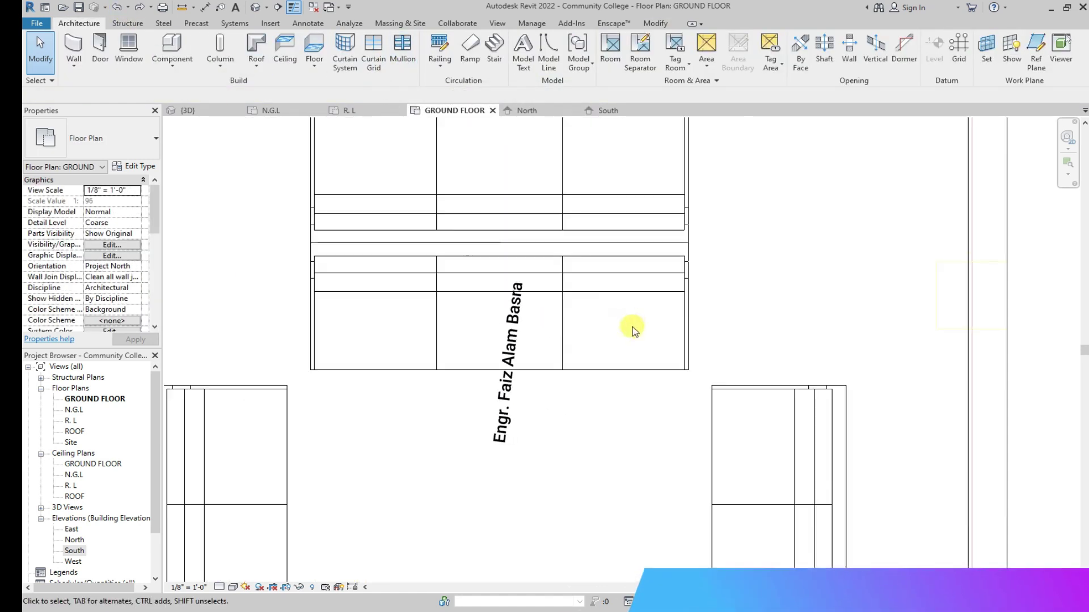
scroll(647, 348, down, 1)
click(646, 347)
click(766, 315)
scroll(683, 269, down, 3)
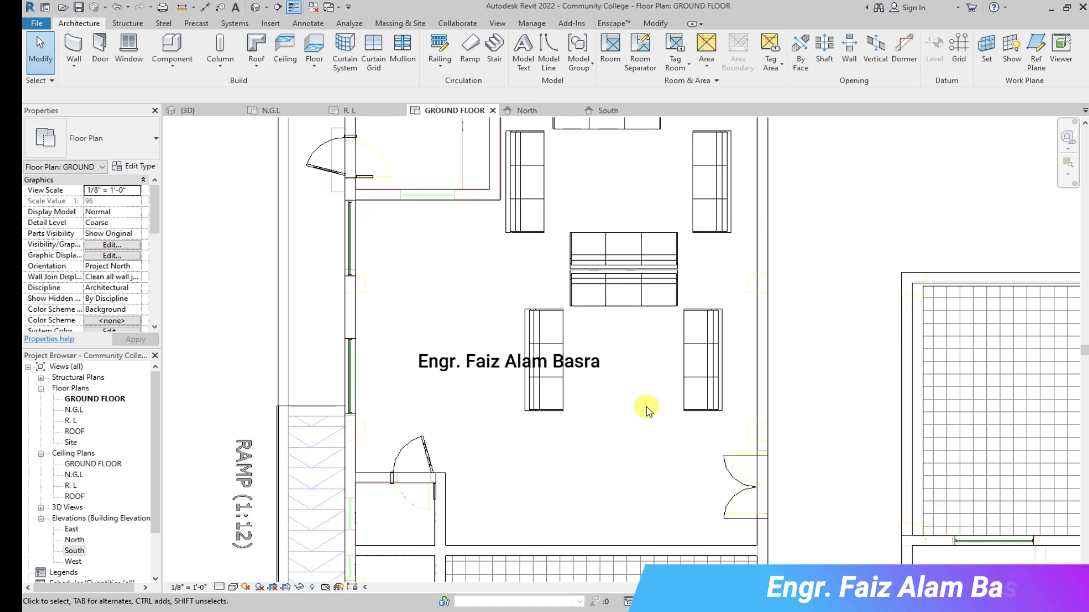
scroll(649, 411, down, 2)
Mirror the top couch to add a horizontal couch below the side couches.
click(590, 227)
key(m)
key(m)
click(533, 288)
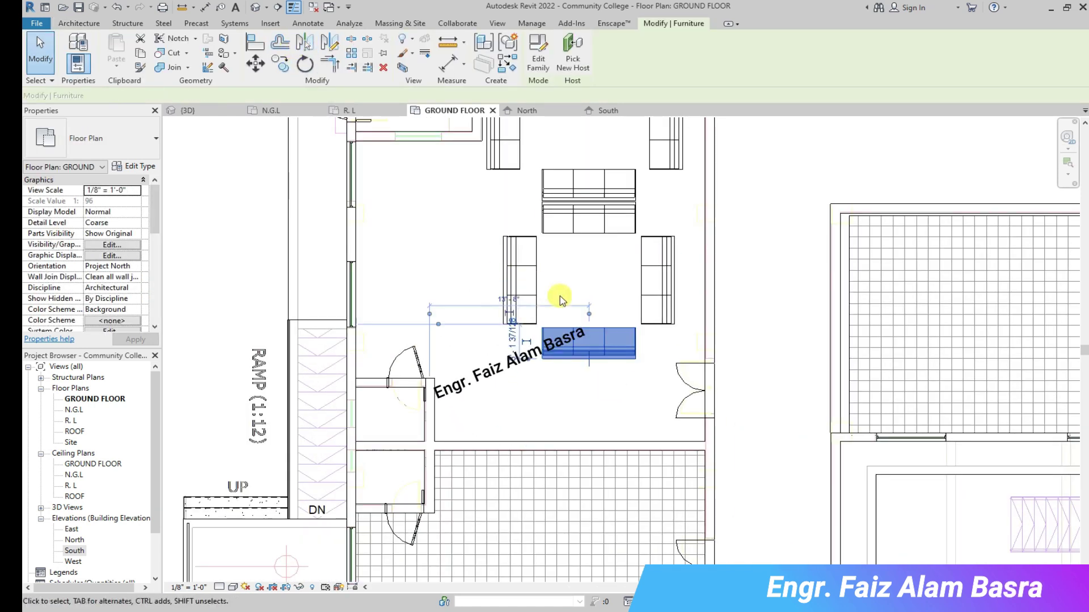
key(Escape)
scroll(508, 374, down, 1)
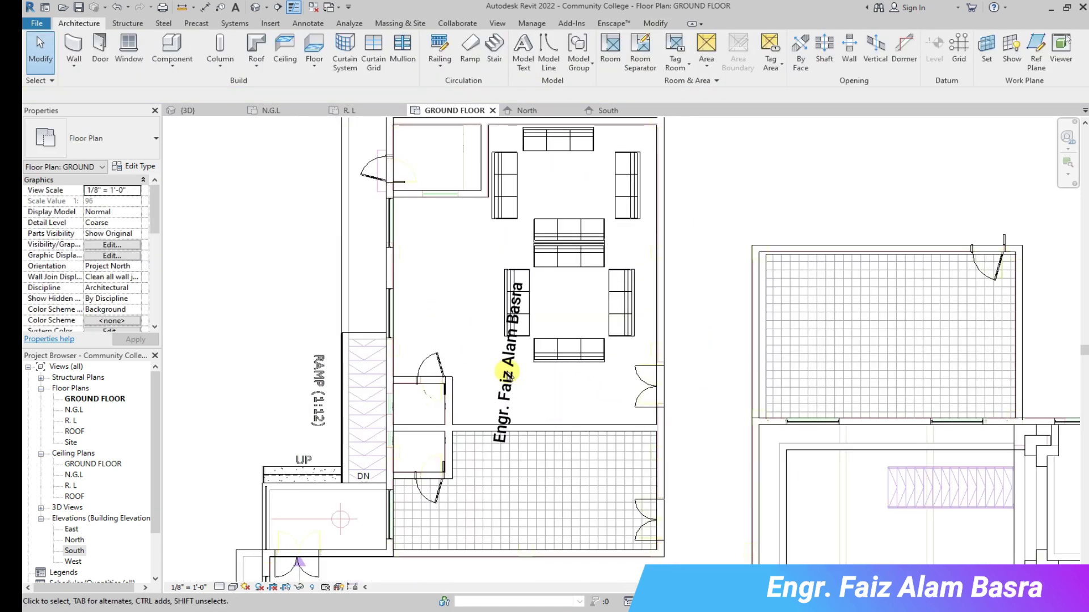
scroll(425, 276, up, 1)
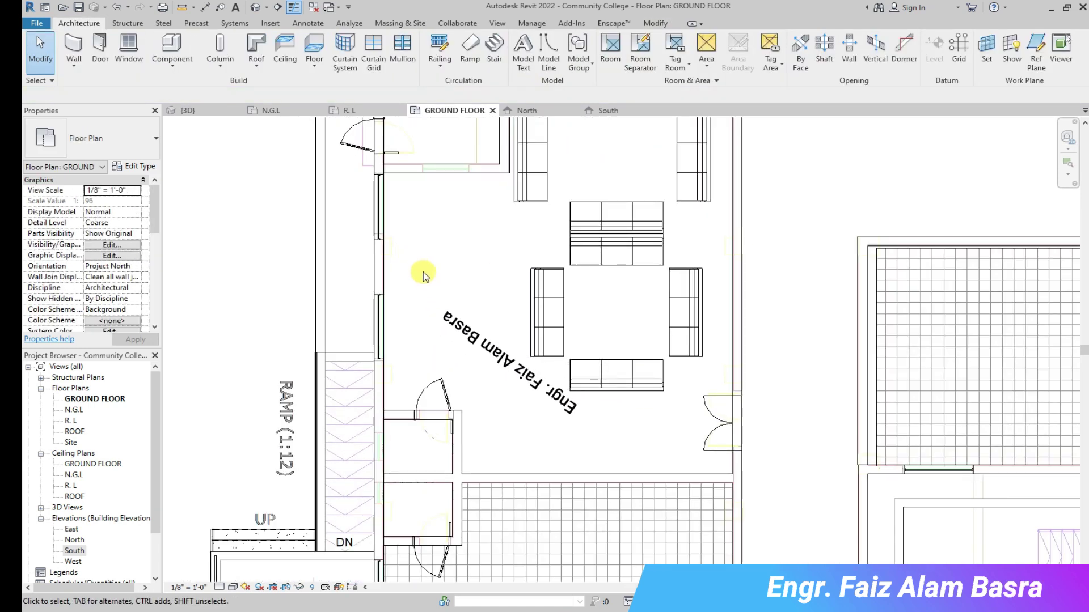
scroll(477, 342, down, 1)
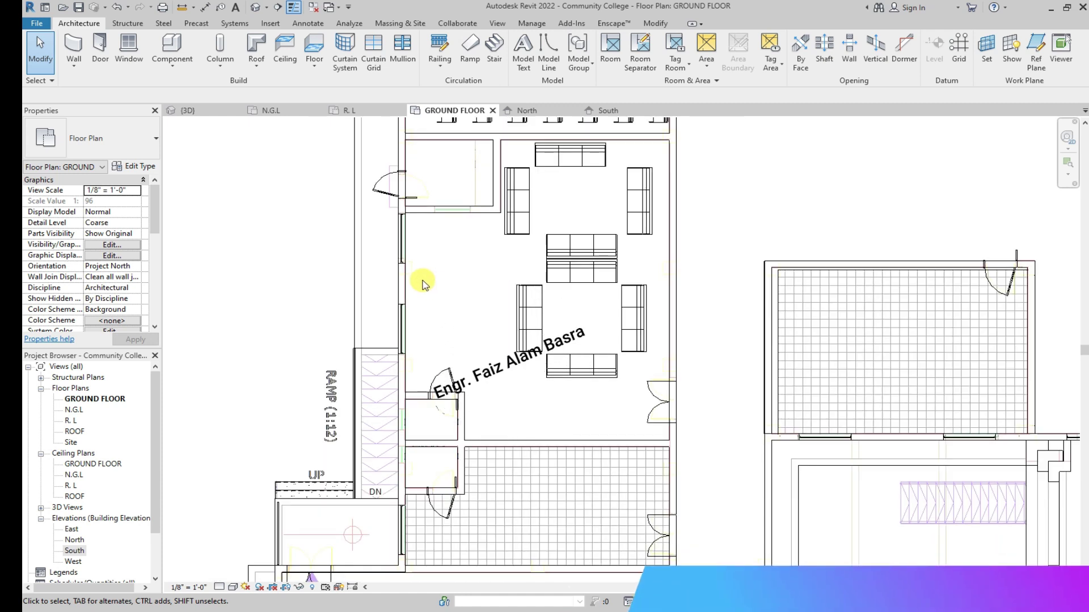
scroll(425, 281, up, 1)
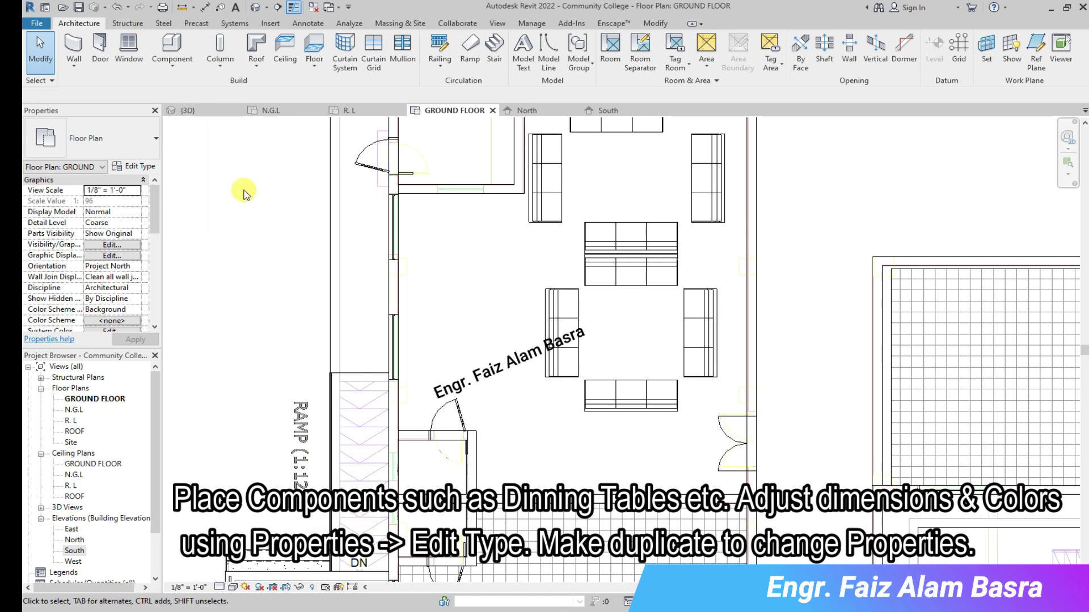
Load the Furn-Dining Circular 8 Seater family and place it on the lounge's left side.
click(197, 98)
click(853, 235)
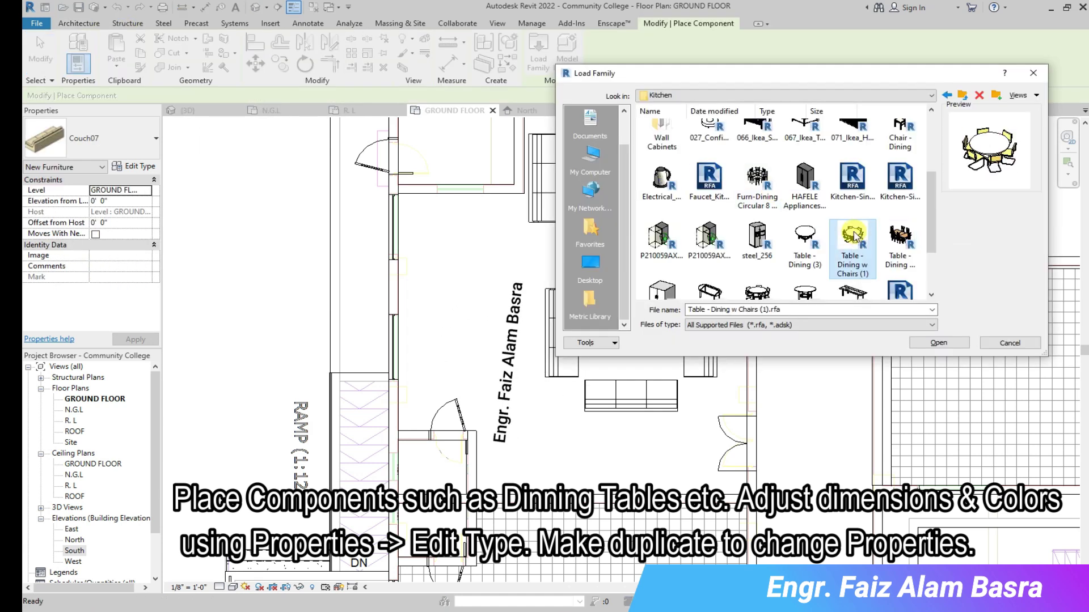
click(756, 179)
click(938, 342)
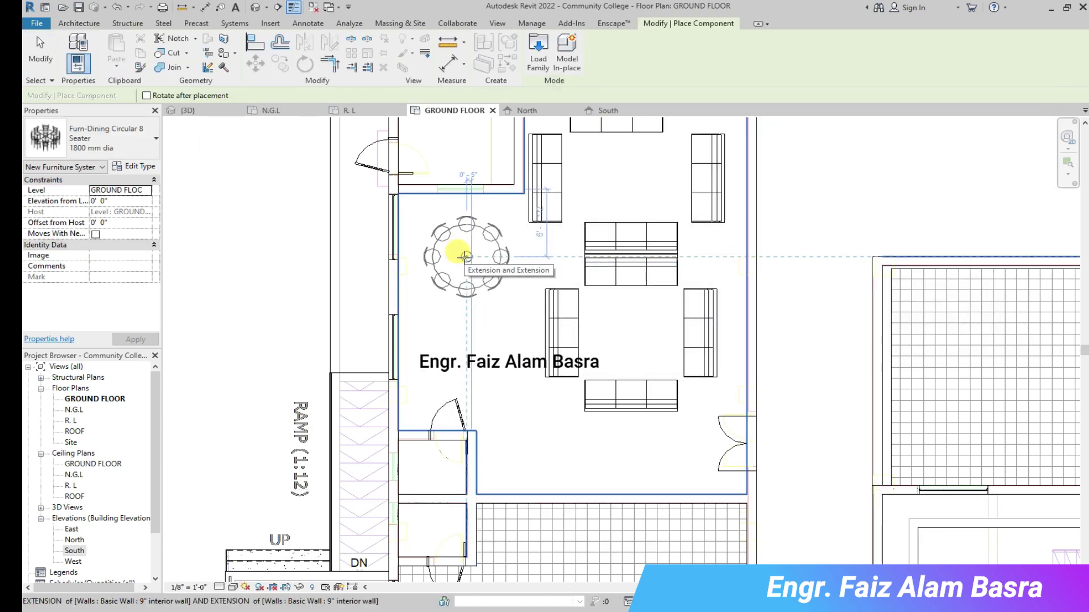
click(466, 256)
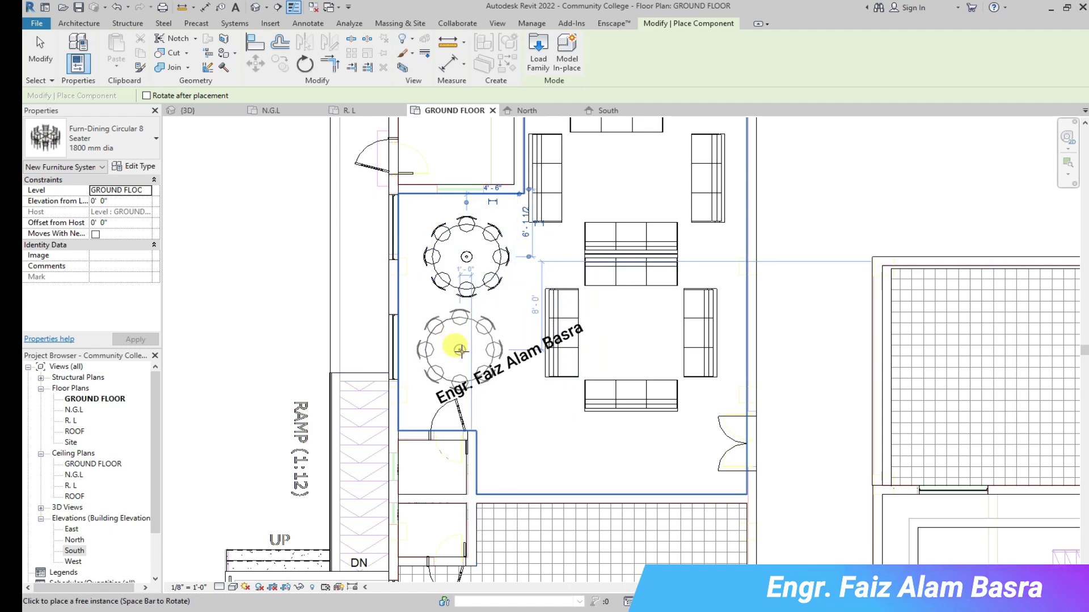
click(41, 51)
Check the dining table in the 3D view, then return to the GROUND FLOOR plan.
click(219, 113)
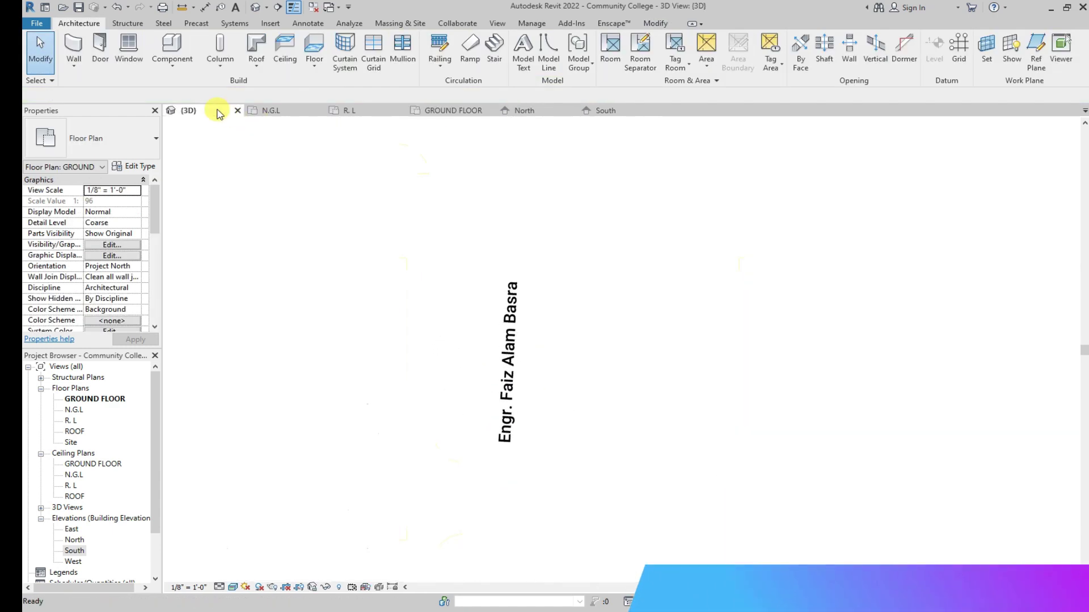
scroll(391, 431, down, 3)
scroll(392, 433, up, 3)
scroll(326, 450, up, 2)
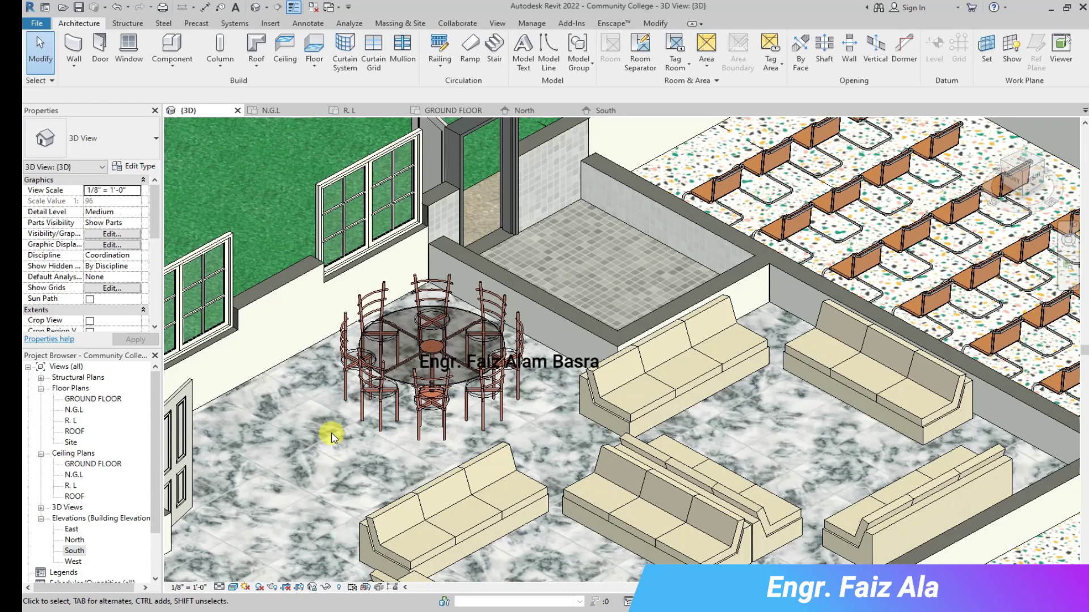
click(447, 111)
Place a 5' x 8' conference table, rotated vertical, between the central couches.
click(172, 67)
click(196, 89)
click(156, 139)
scroll(98, 211, up, 5)
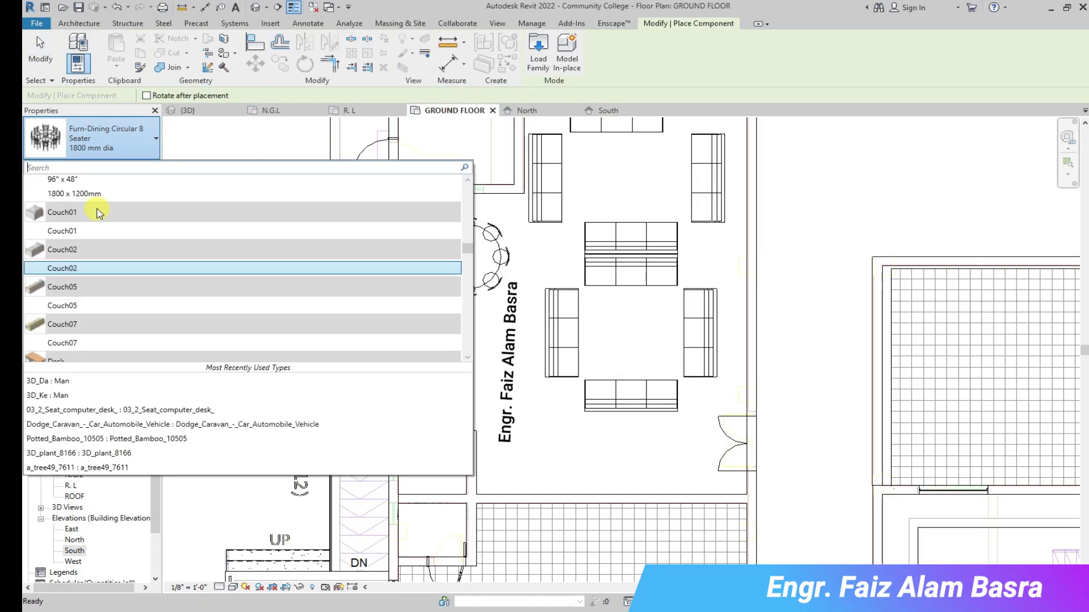
scroll(98, 211, up, 5)
scroll(98, 210, up, 5)
scroll(98, 211, up, 3)
scroll(98, 211, up, 5)
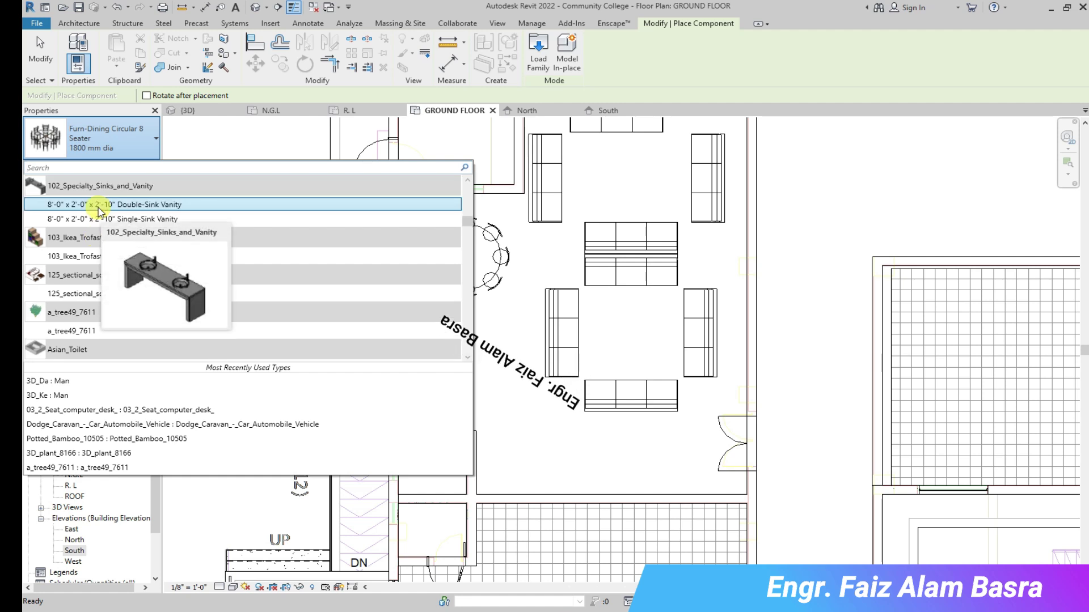
scroll(99, 211, up, 5)
scroll(100, 211, up, 5)
scroll(101, 211, up, 5)
scroll(101, 210, down, 5)
scroll(102, 211, down, 5)
scroll(103, 213, down, 5)
scroll(103, 213, down, 5)
scroll(103, 212, down, 5)
scroll(103, 213, down, 5)
scroll(103, 213, down, 5)
scroll(103, 213, down, 5)
scroll(103, 213, down, 5)
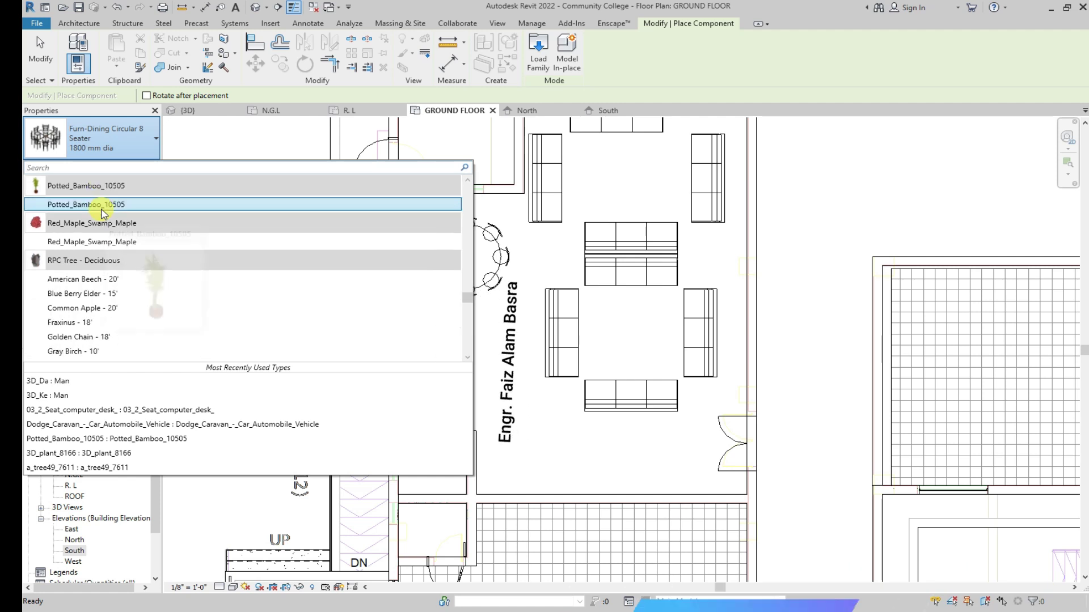
scroll(103, 213, down, 5)
scroll(103, 213, down, 5)
scroll(85, 238, down, 3)
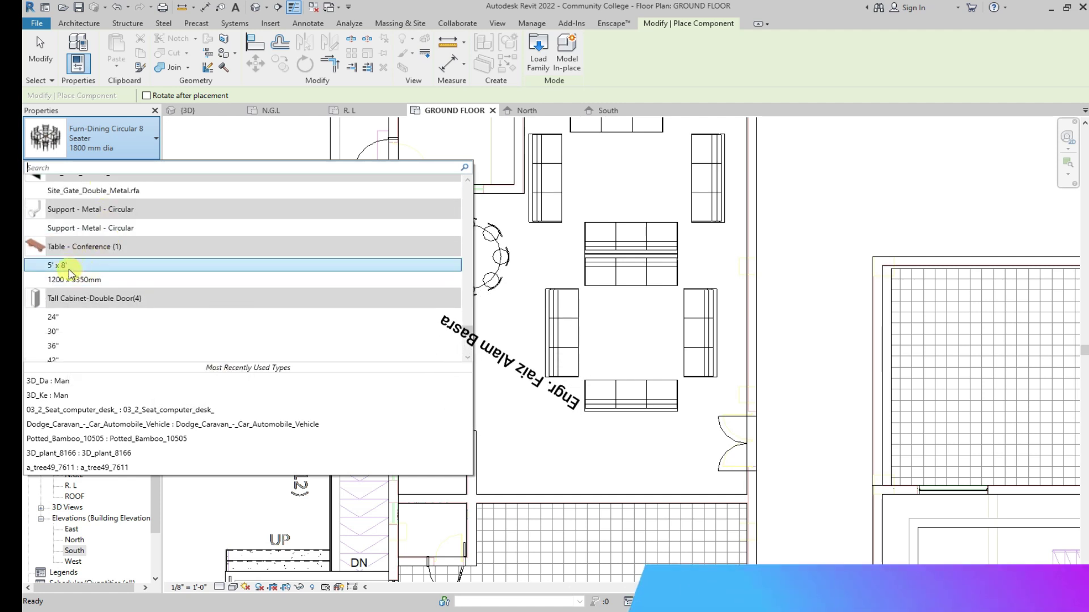
click(67, 267)
key(space)
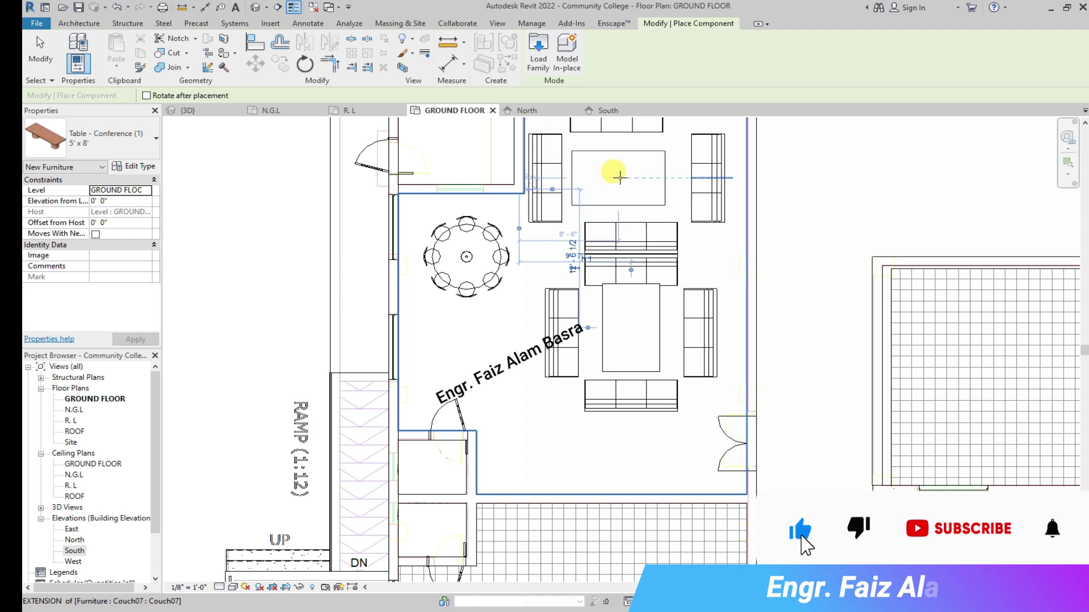
click(579, 326)
key(Escape)
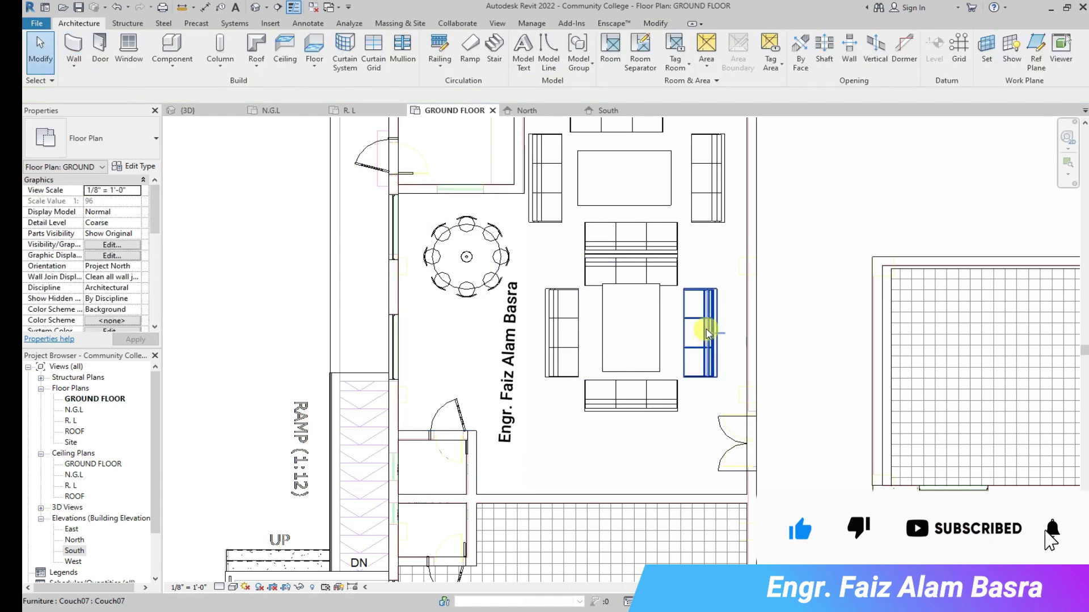
Rotate the lower table horizontal, reposition its couches, and review the lounge in 3D.
click(708, 333)
scroll(708, 334, down, 1)
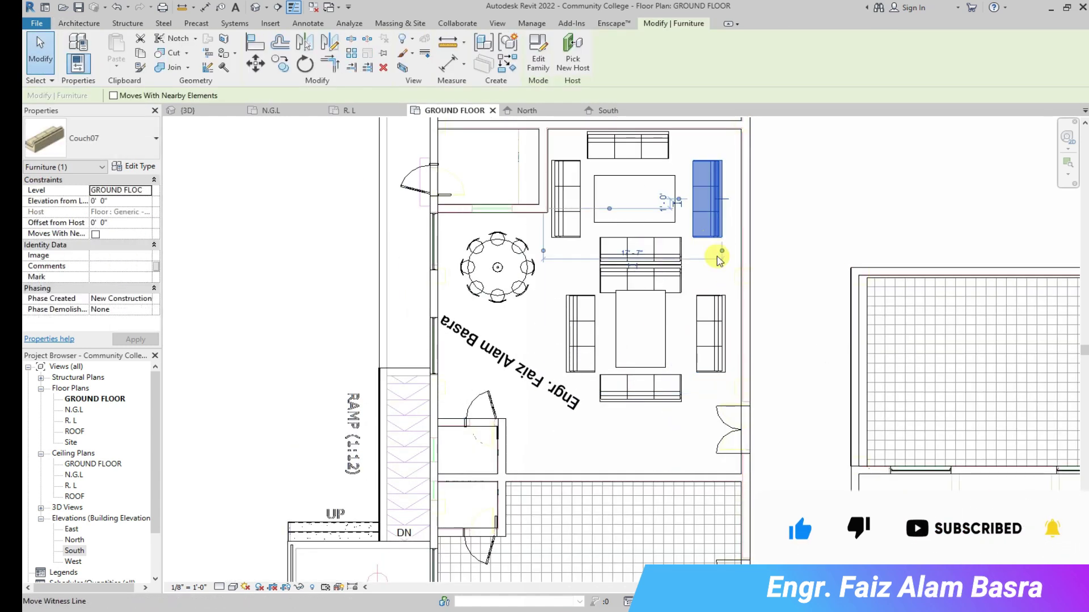
click(638, 199)
drag(629, 145, 658, 157)
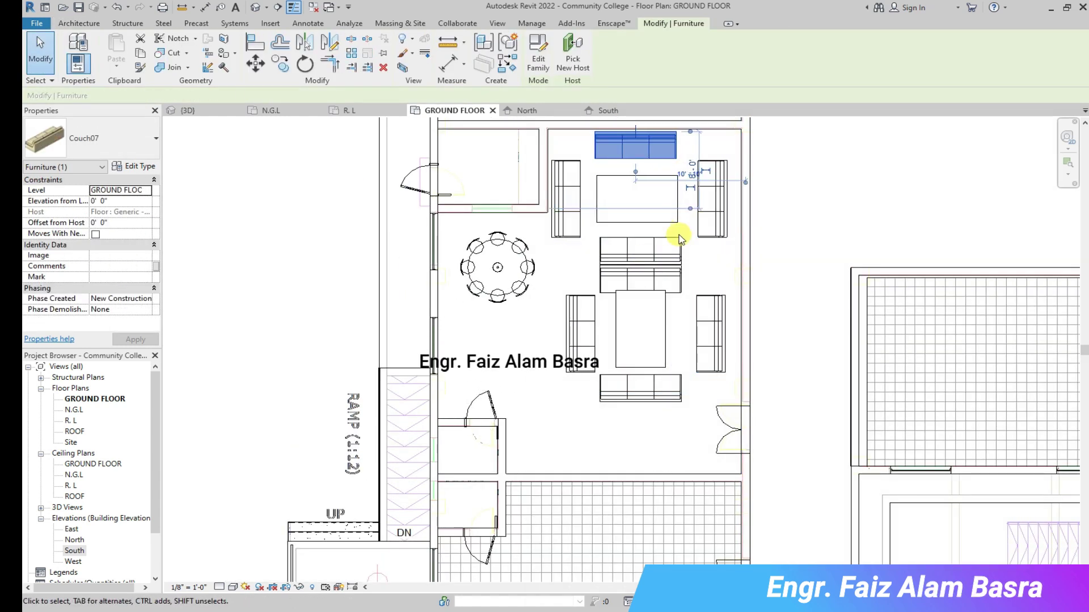
click(656, 324)
key(space)
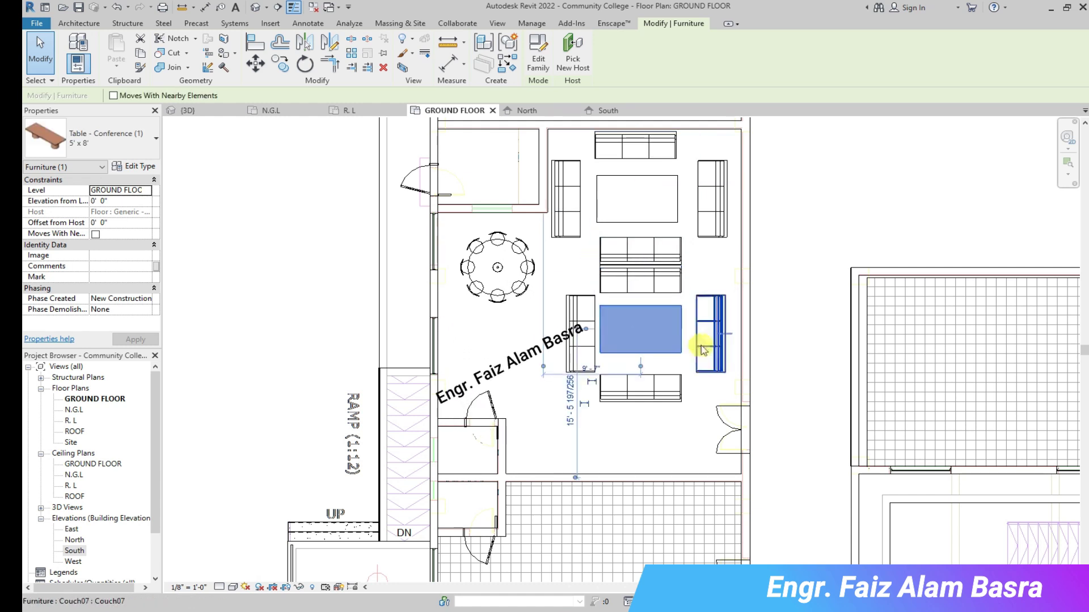
drag(571, 339, 564, 339)
click(629, 380)
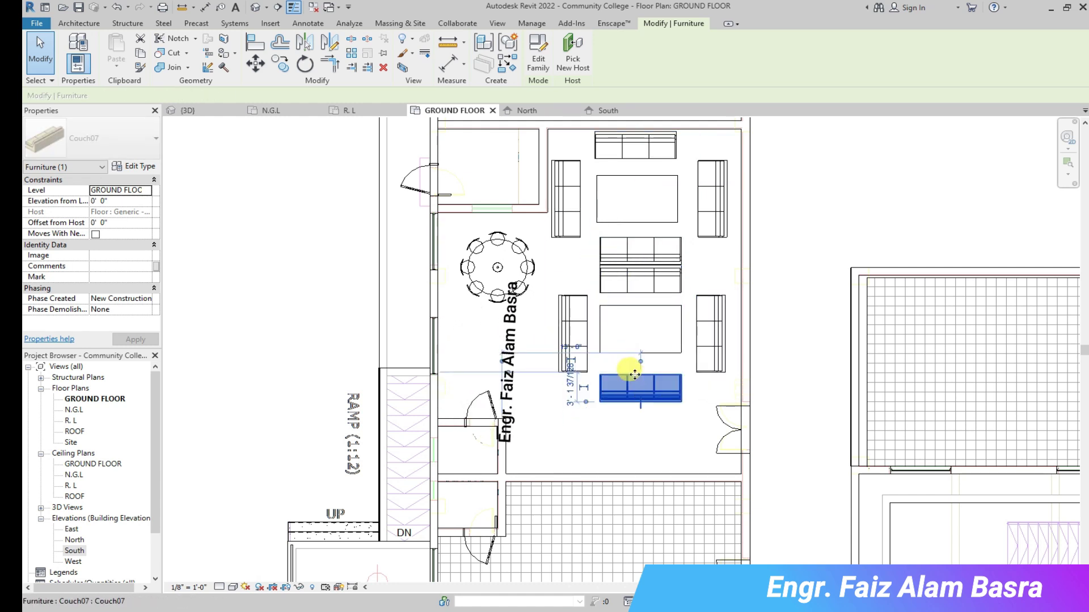
key(Escape)
click(213, 111)
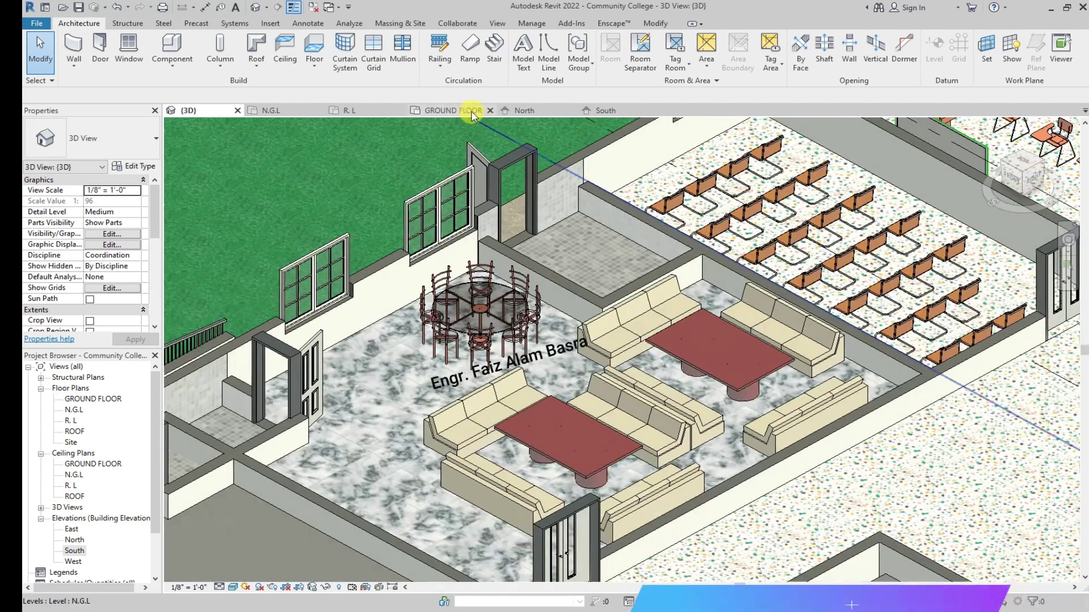
click(469, 111)
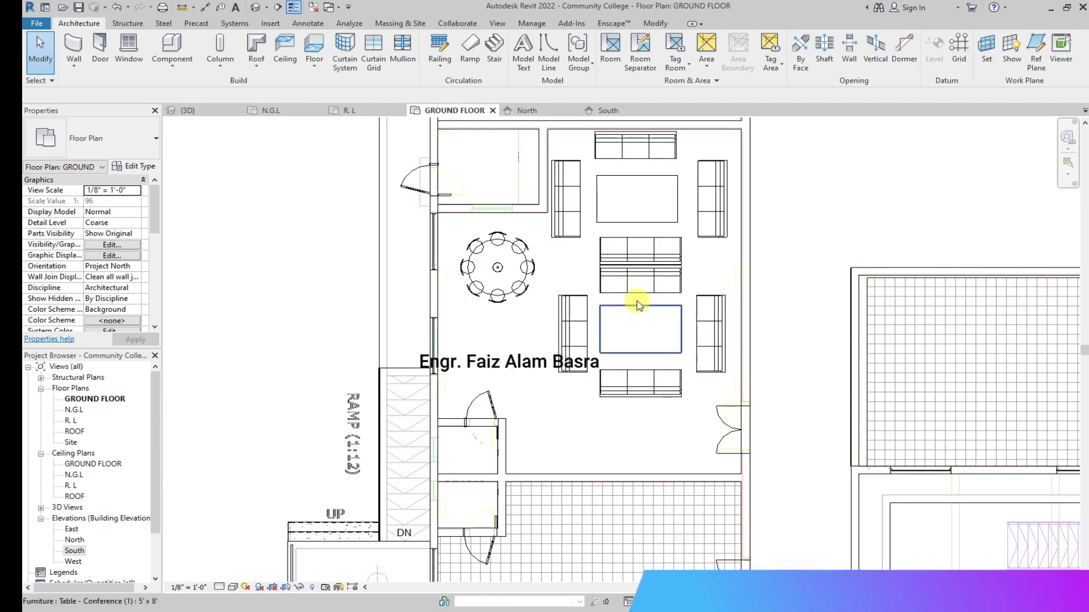
Place Seating37 office chairs side by side in the clerk office.
scroll(574, 462, up, 1)
scroll(574, 463, up, 1)
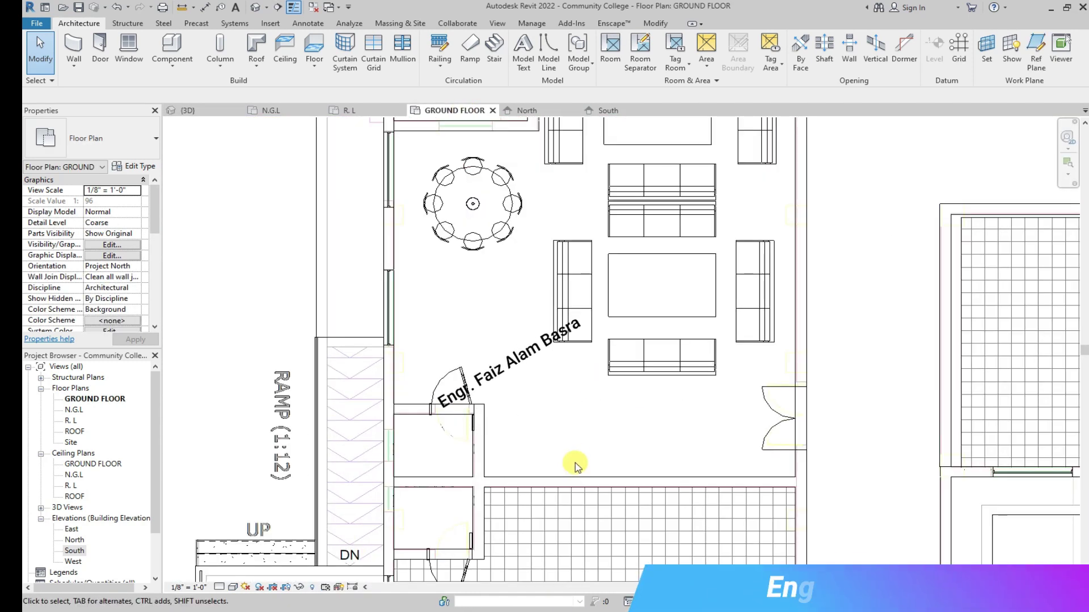
scroll(509, 448, down, 2)
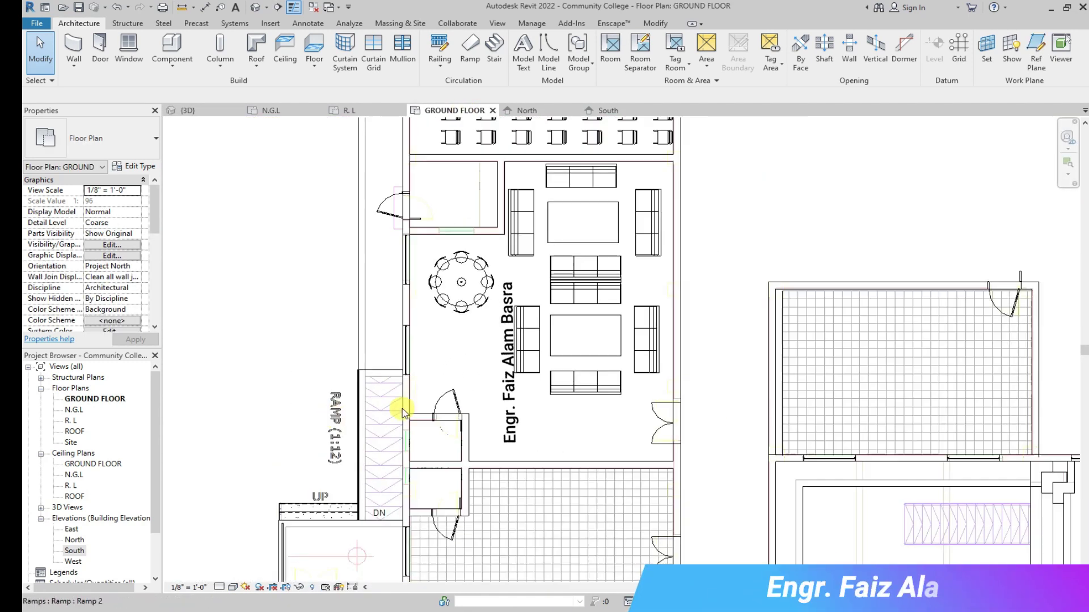
scroll(396, 408, down, 1)
scroll(400, 485, up, 2)
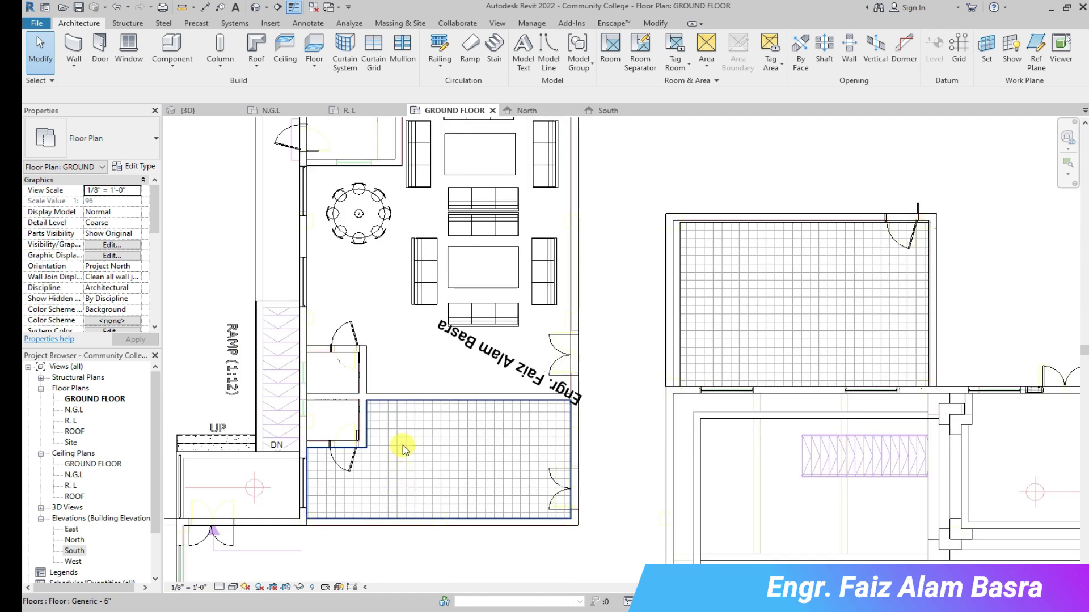
scroll(407, 528, up, 1)
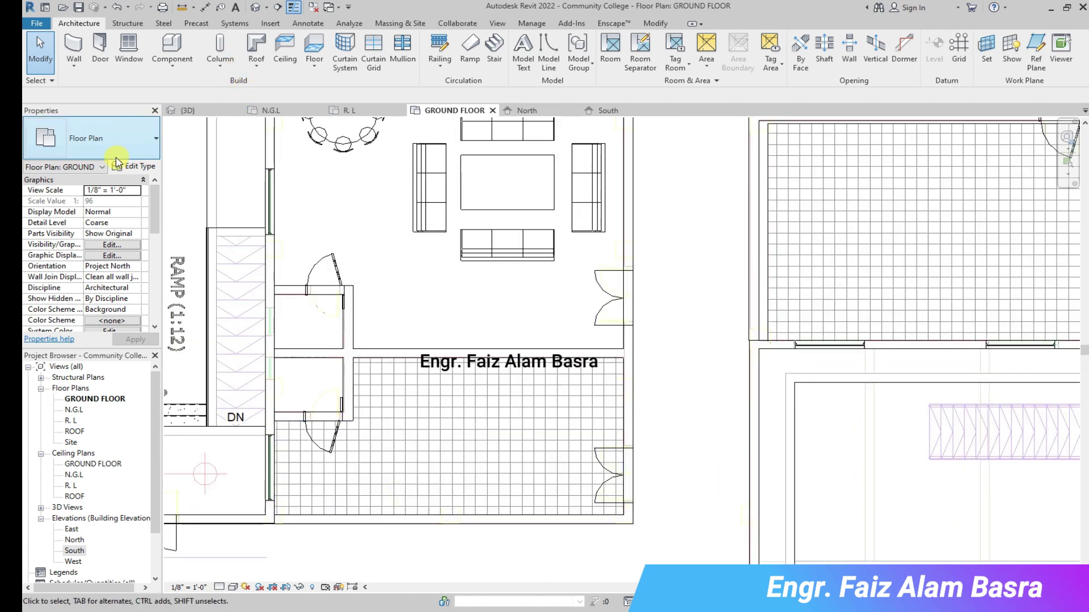
click(170, 101)
click(482, 277)
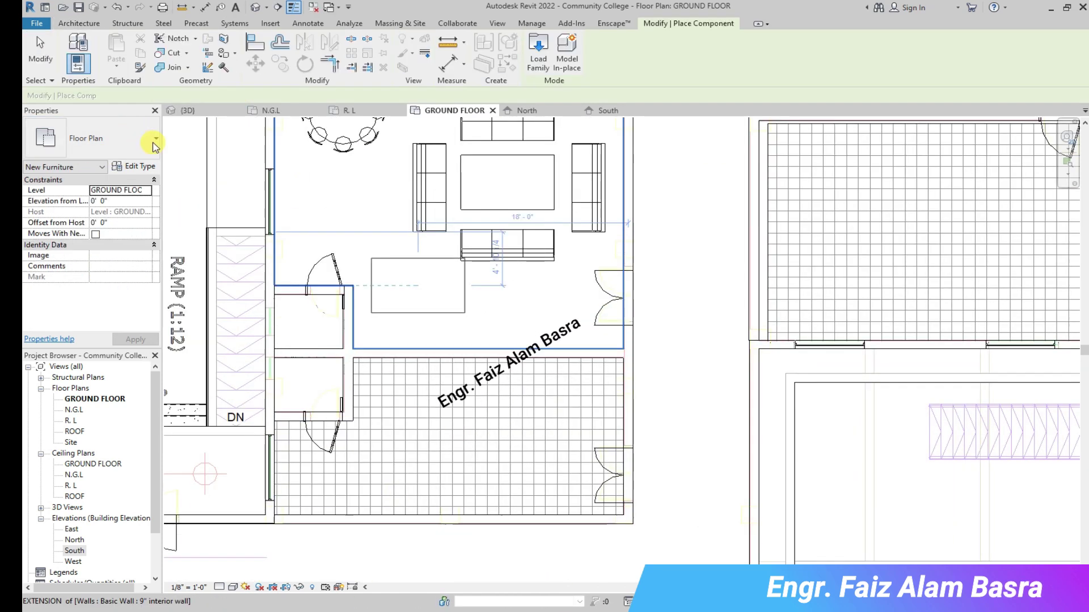
click(156, 139)
scroll(116, 195, up, 3)
scroll(114, 262, up, 3)
click(114, 262)
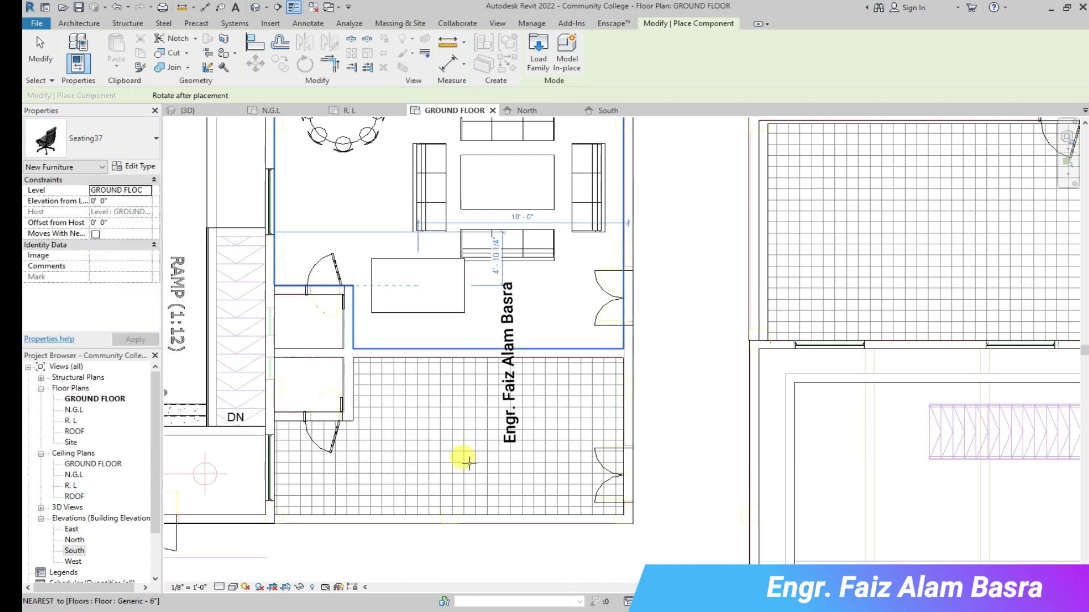
scroll(470, 397, up, 2)
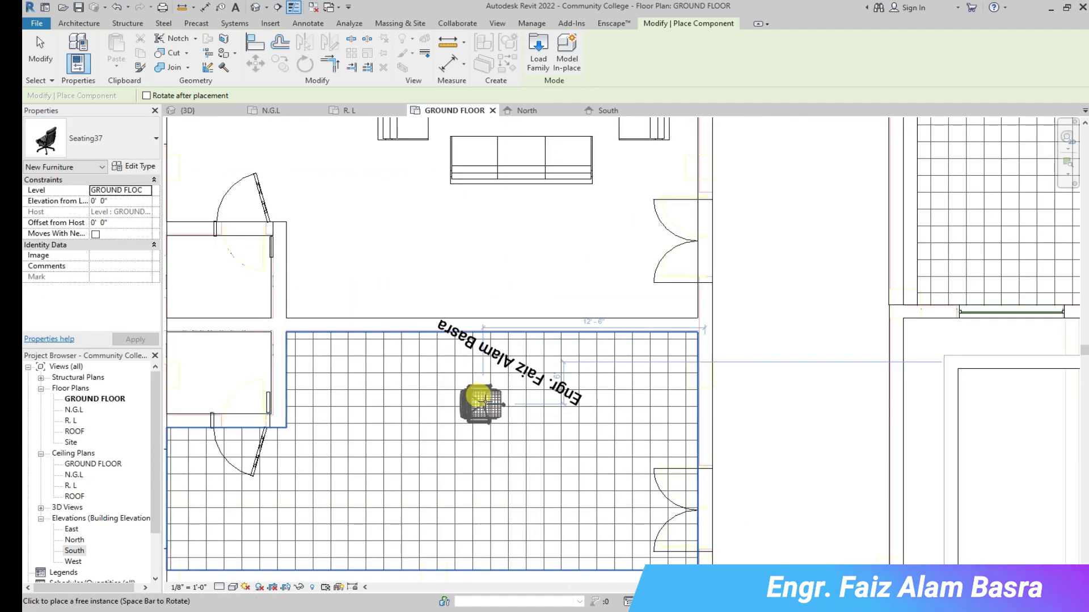
click(383, 368)
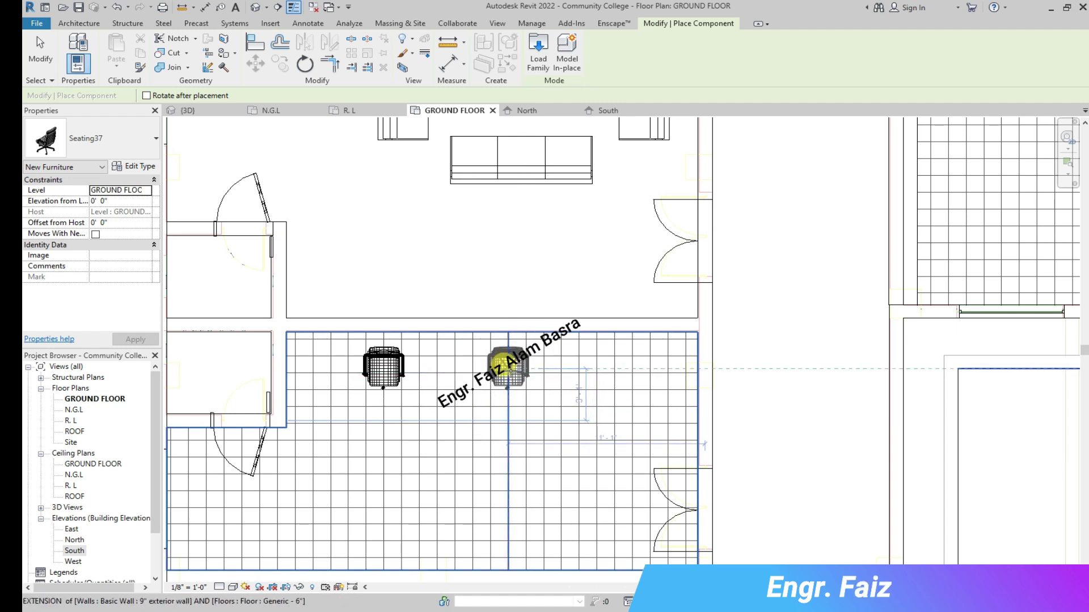
click(508, 366)
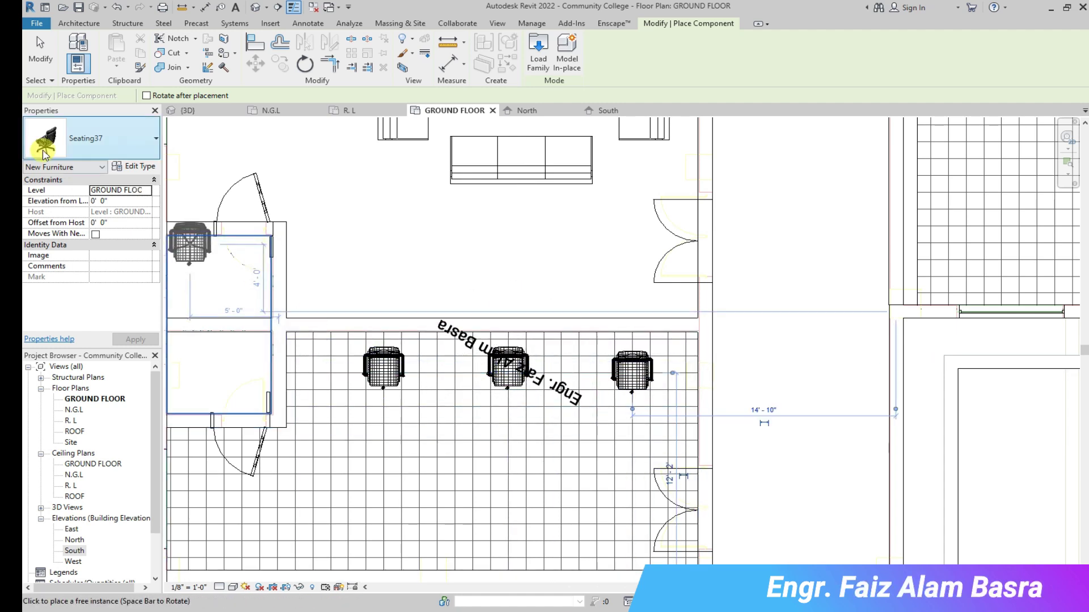
key(Escape)
key(Escape)
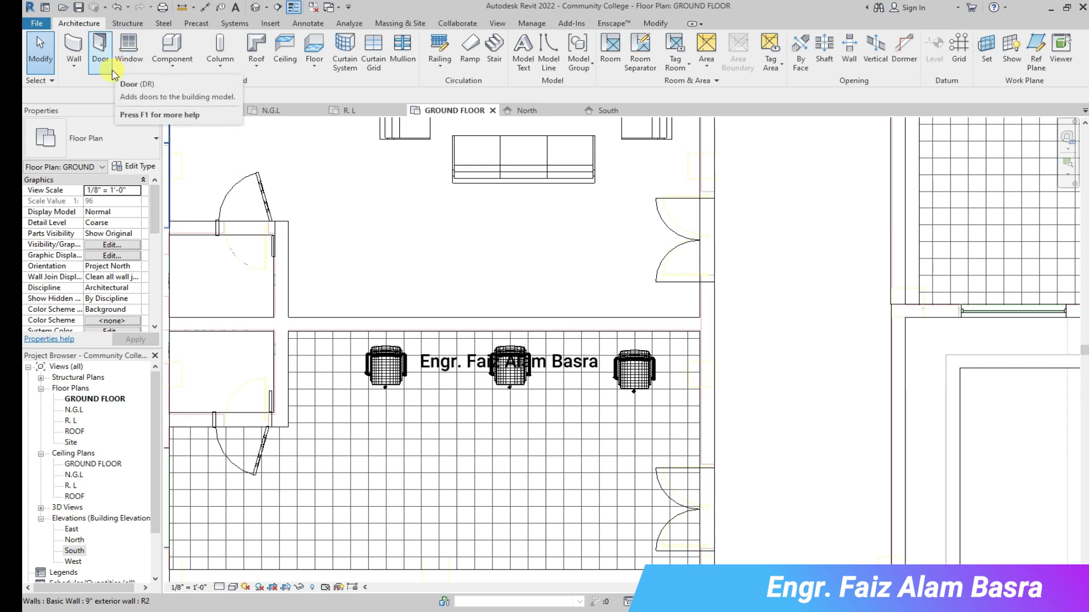
Place Desk 60" x 30" desks in front of the middle and right chairs.
click(172, 51)
click(156, 138)
drag(467, 311, 461, 255)
click(74, 258)
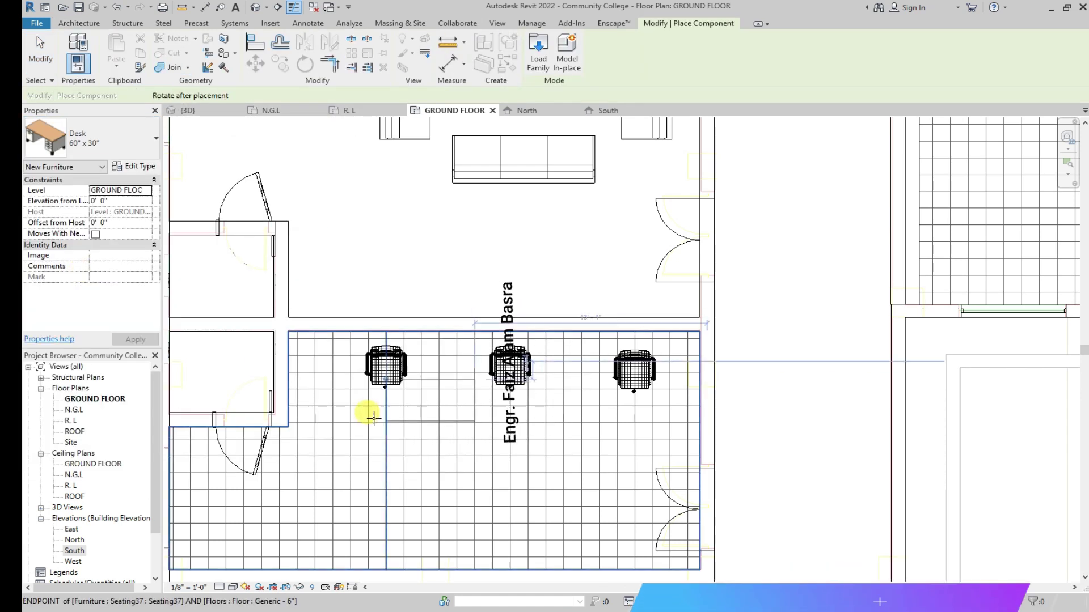
click(211, 112)
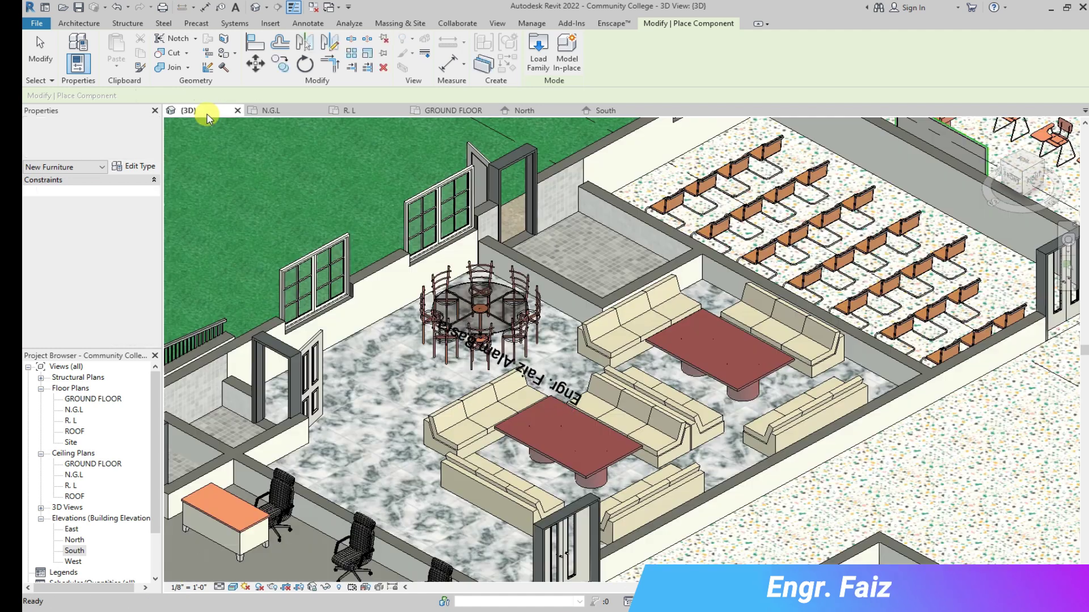
click(464, 111)
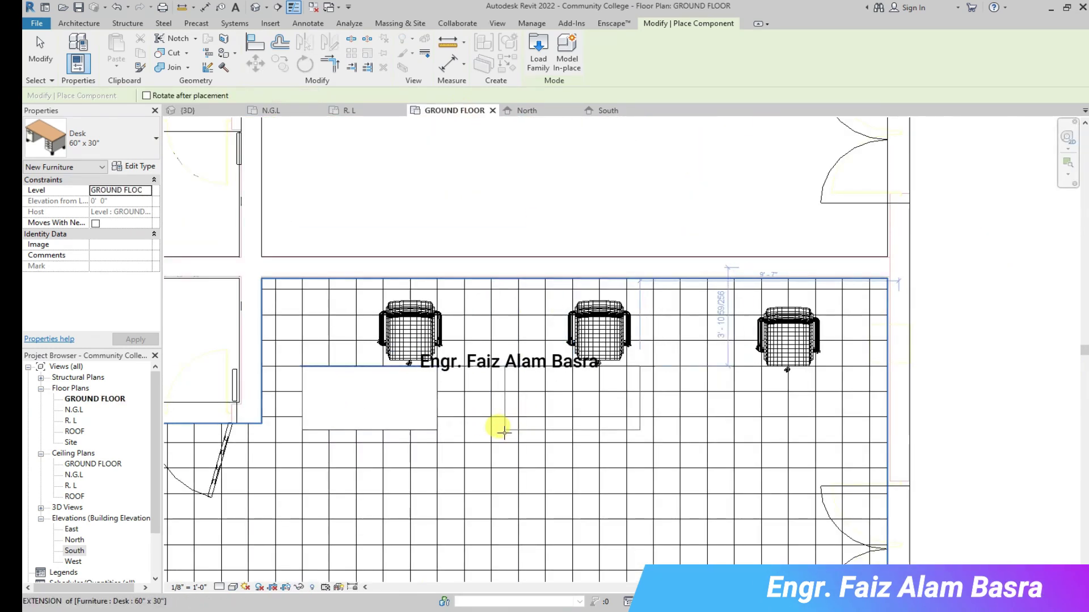
click(688, 429)
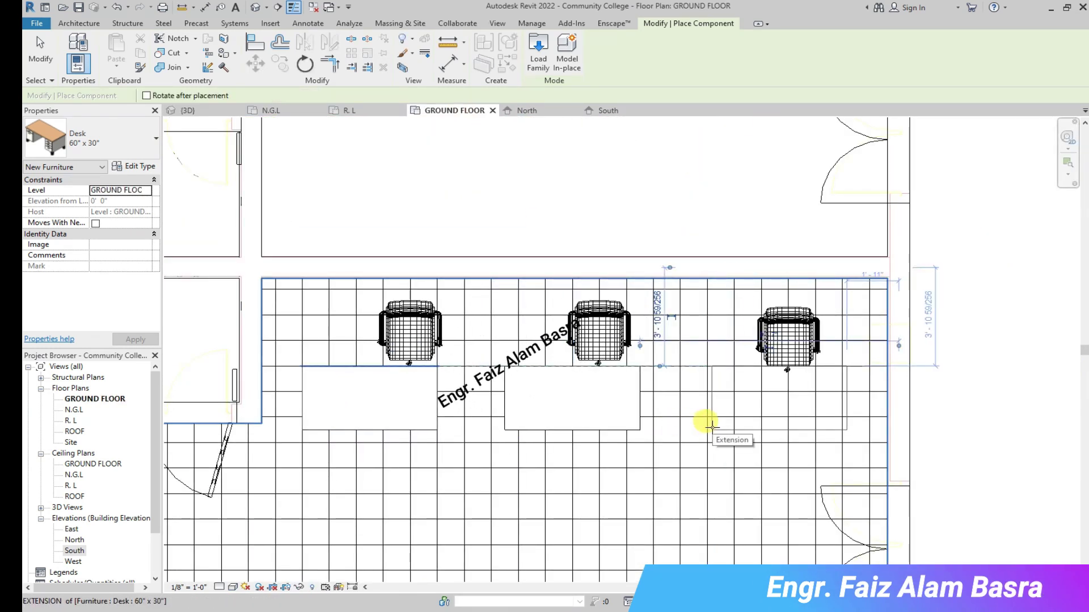
click(724, 425)
key(Escape)
key(Escape)
Shift the middle and left chairs left to centre them on their desks, then view 3D.
click(604, 342)
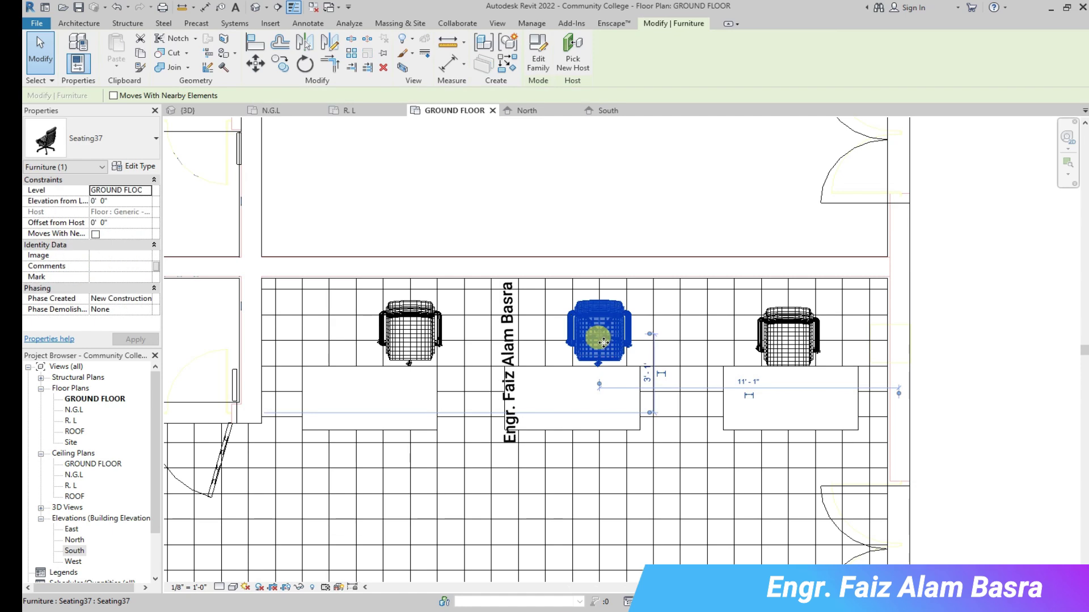
drag(603, 345, 589, 344)
drag(426, 323, 402, 322)
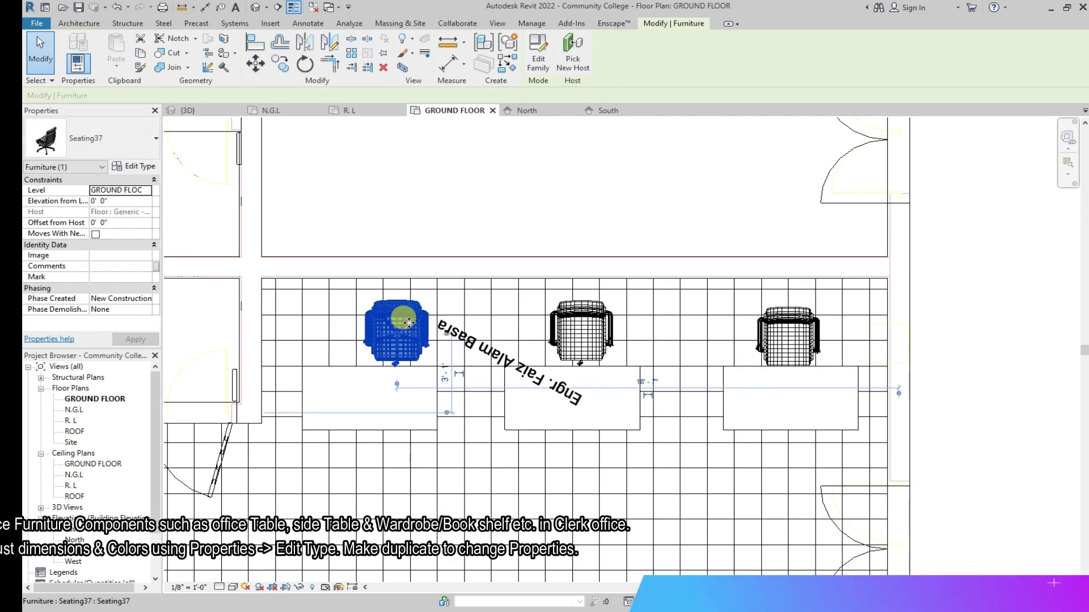
click(473, 478)
key(Escape)
key(ctrl+Tab)
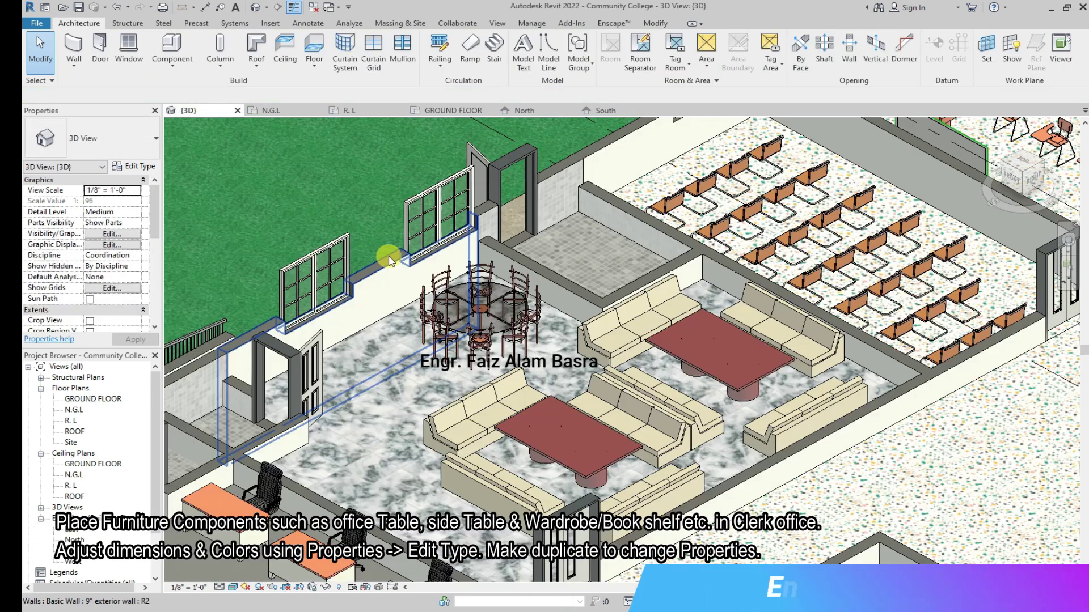
Back in the ground-floor plan, choose the Chair - Kinder furniture type.
key(ctrl+Tab)
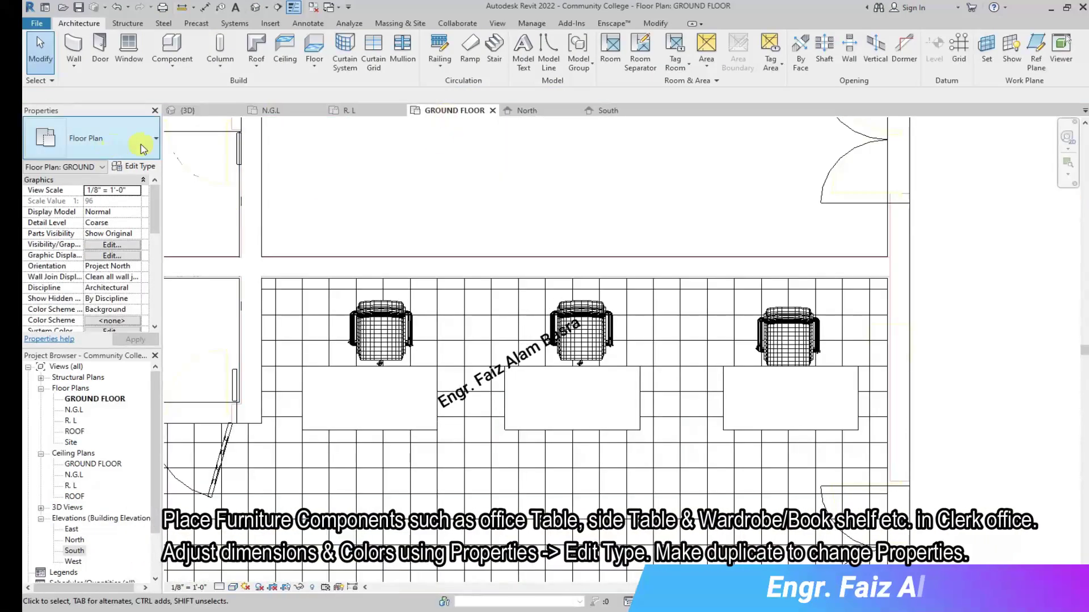
click(172, 61)
click(186, 90)
click(91, 139)
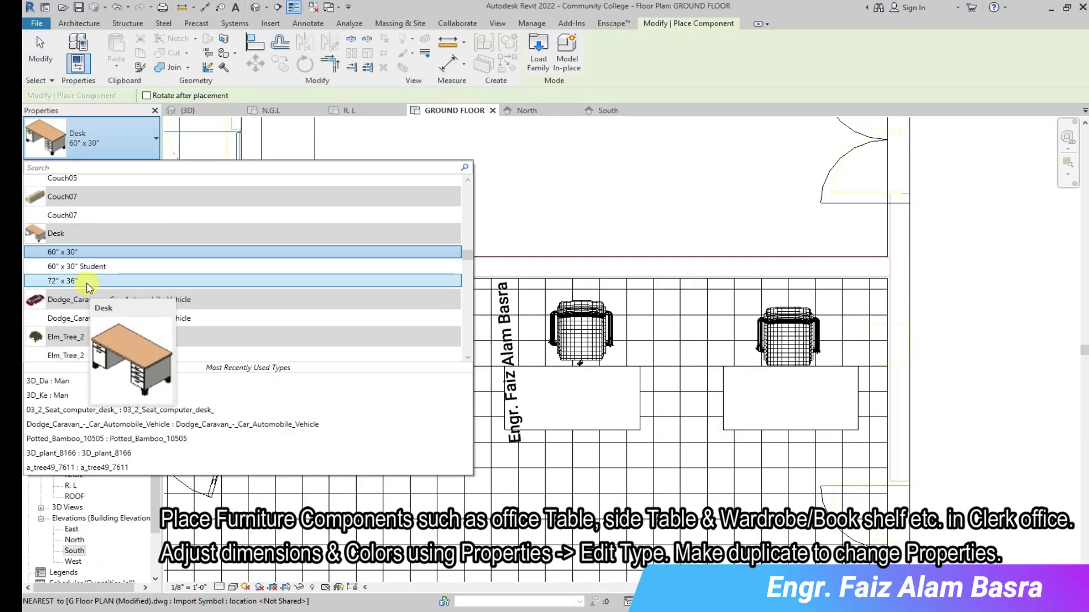
scroll(90, 299, up, 5)
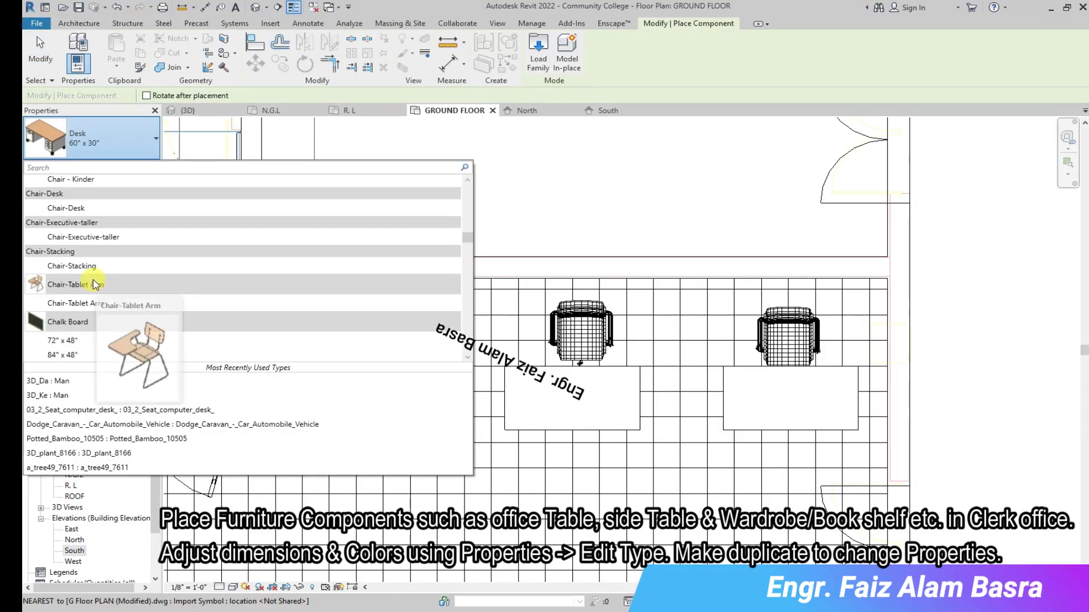
click(92, 300)
click(157, 140)
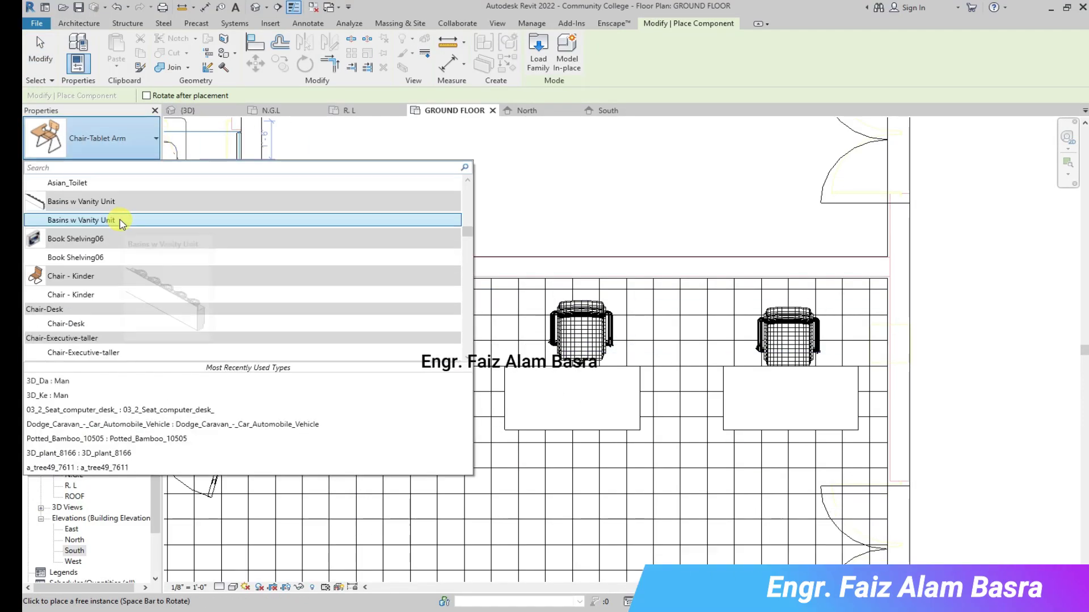
click(122, 219)
Place Chair - Kinder visitor chairs in front of the left, middle and right desks.
click(326, 465)
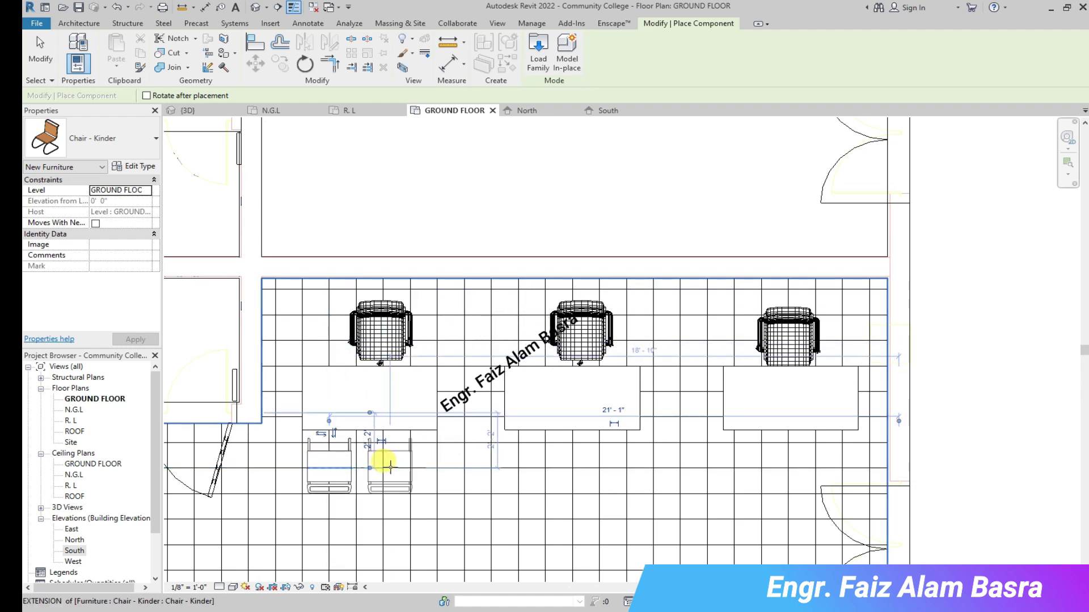
click(532, 467)
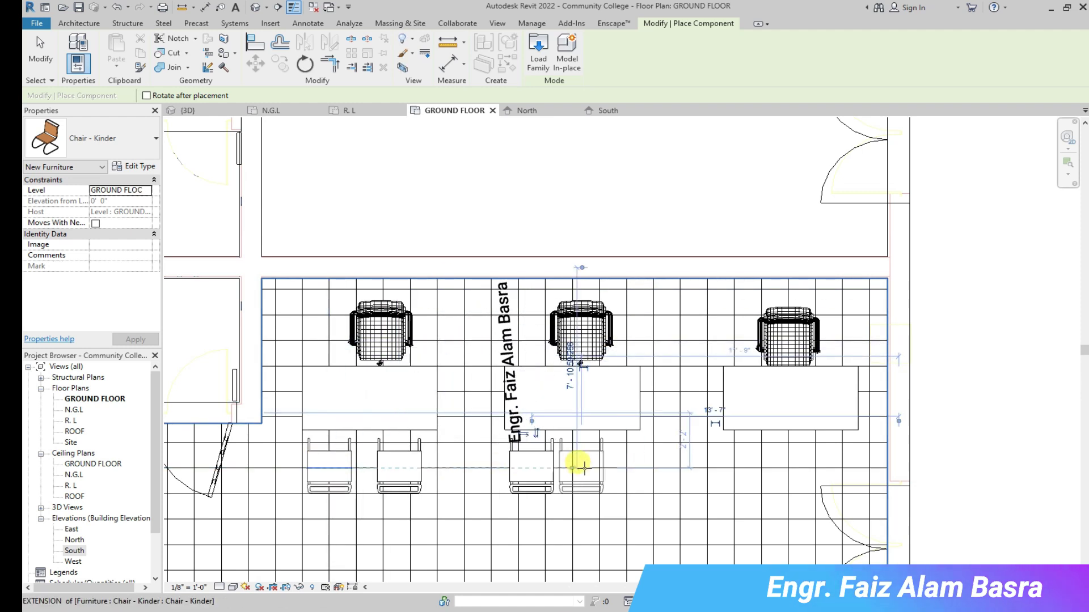
click(601, 468)
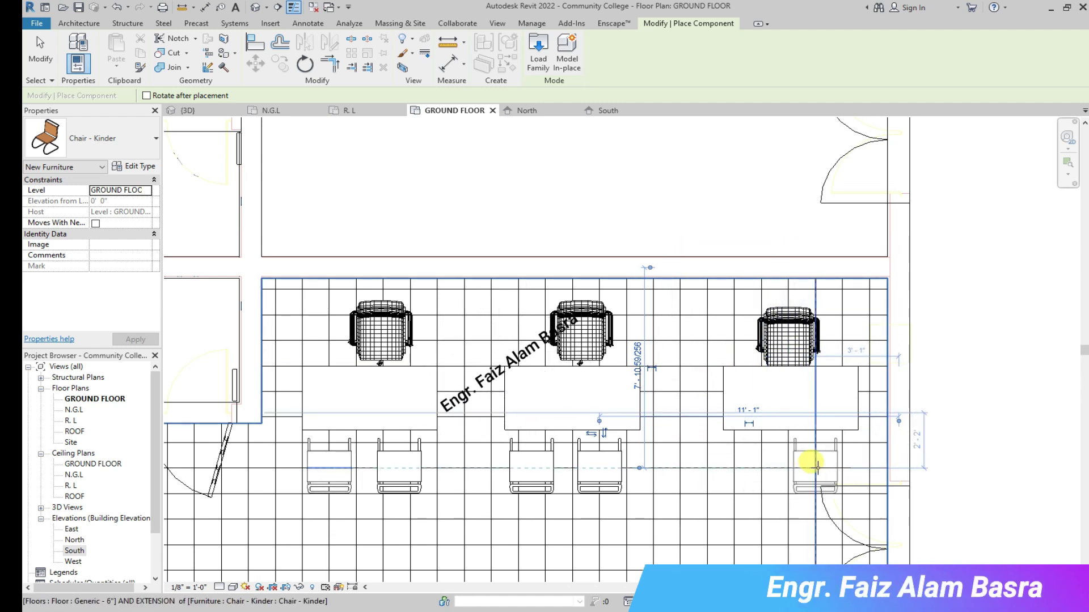
scroll(737, 454, down, 3)
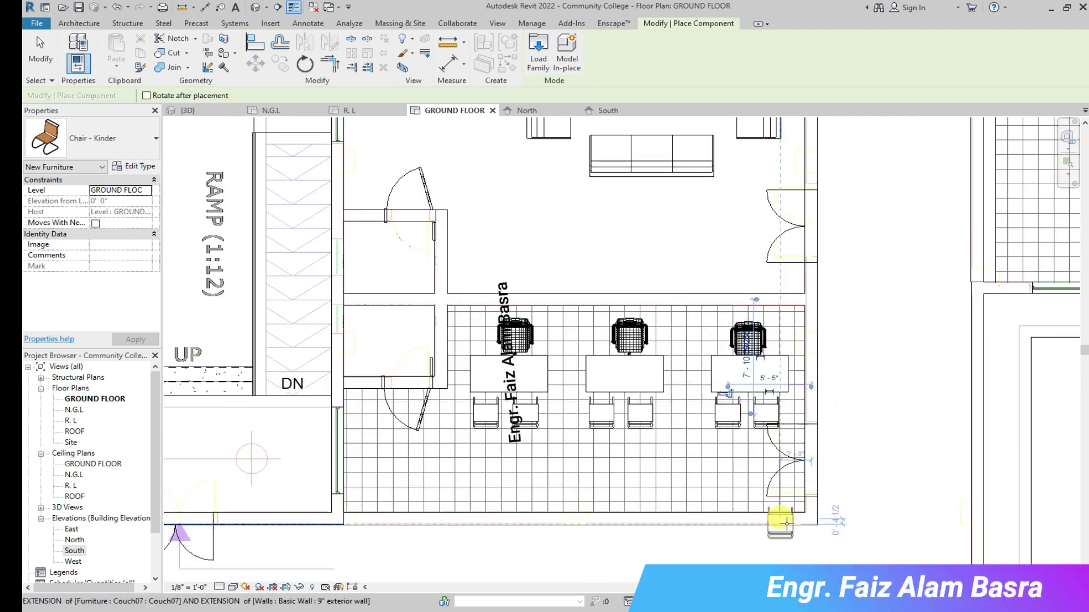
key(Escape)
key(Escape)
scroll(794, 482, up, 3)
click(818, 485)
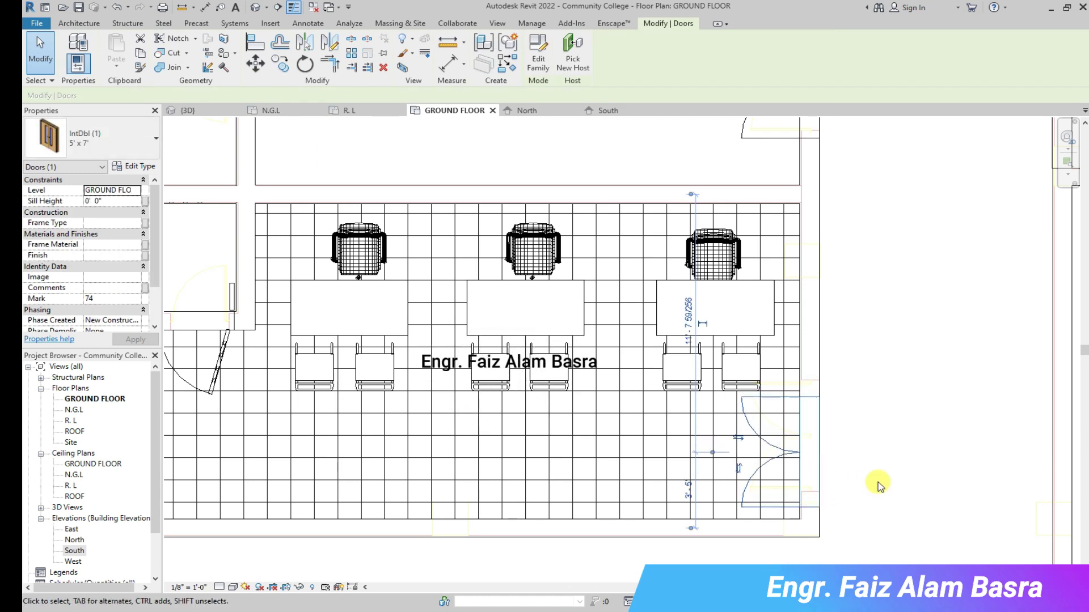
click(876, 485)
click(184, 110)
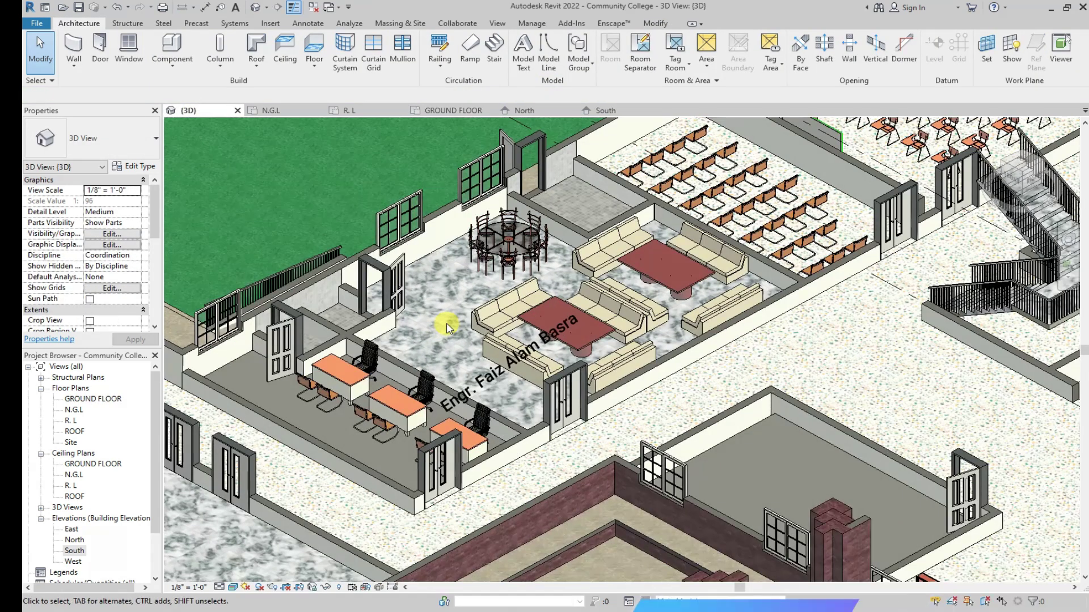
Compare the office chairs between the 3D view and the ground-floor plan.
scroll(341, 394, up, 2)
scroll(342, 395, up, 2)
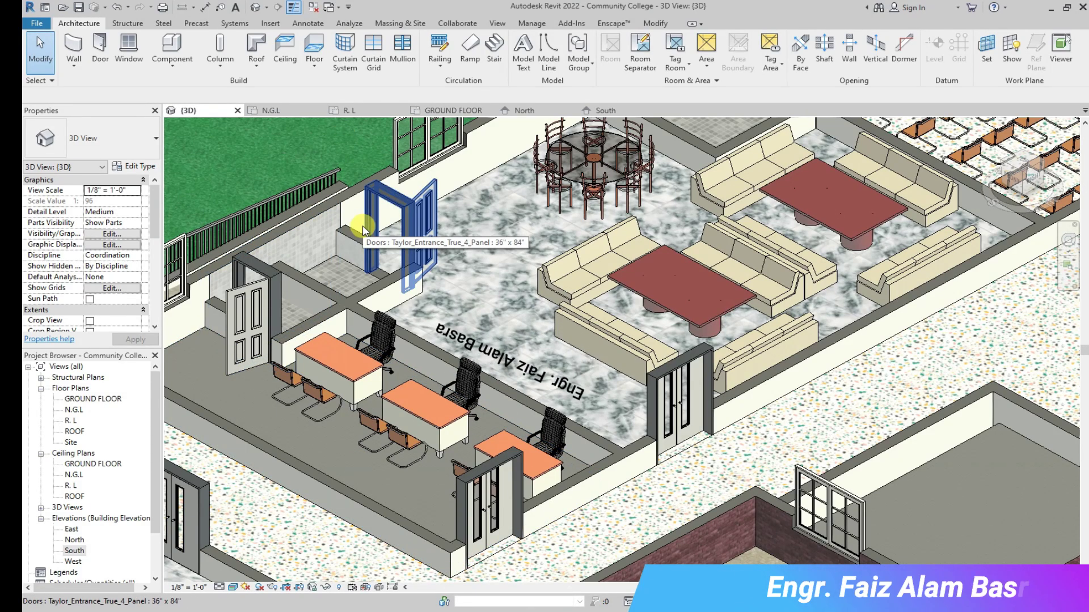
click(453, 110)
scroll(477, 301, up, 2)
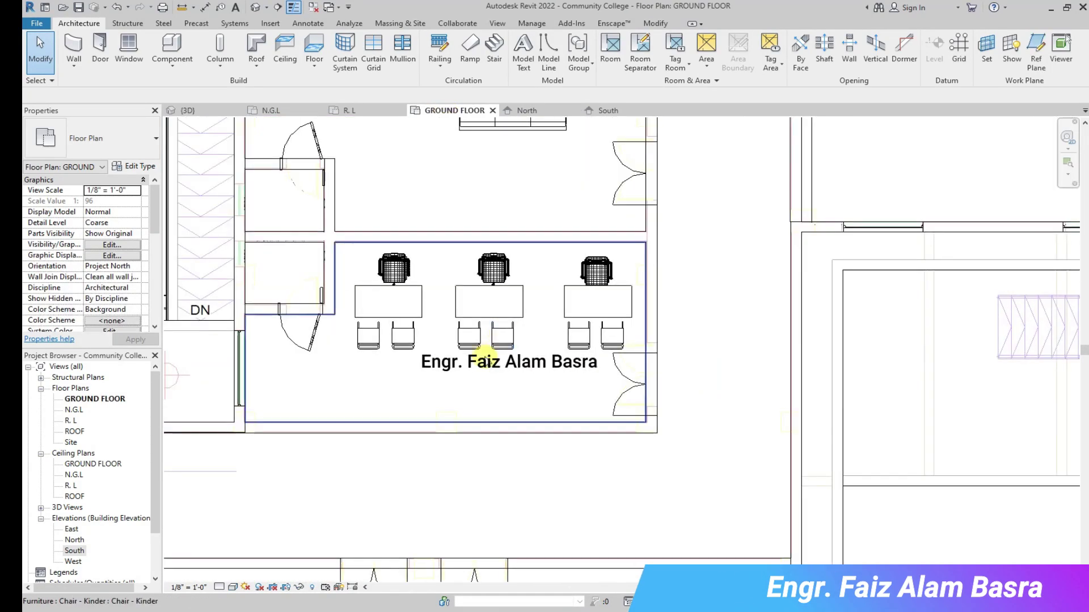
click(491, 272)
click(187, 110)
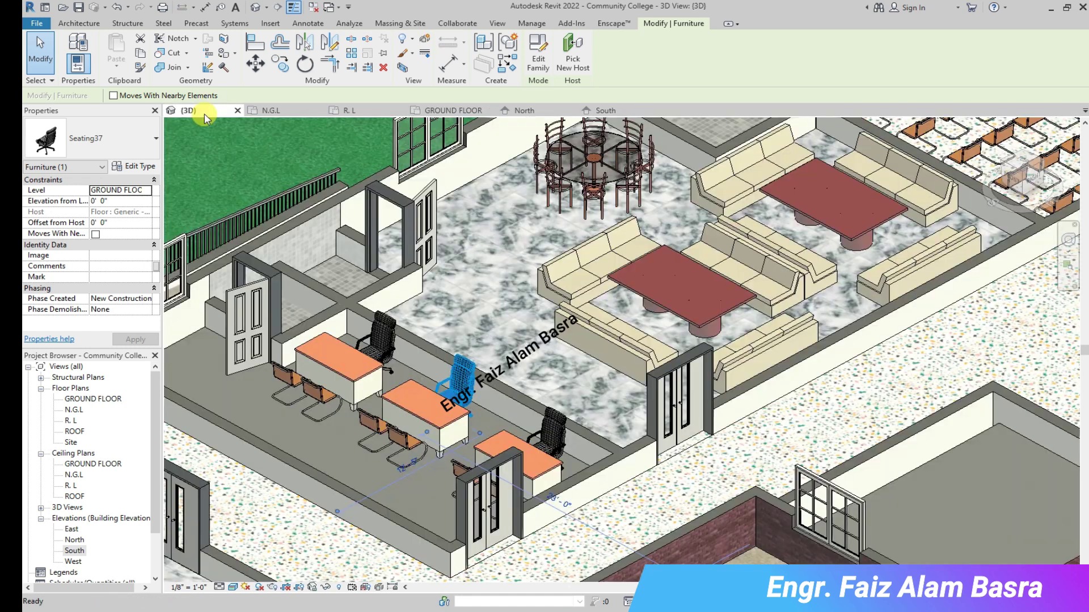
key(Escape)
scroll(391, 271, down, 1)
click(453, 110)
scroll(437, 292, down, 2)
scroll(695, 208, up, 2)
scroll(695, 208, up, 1)
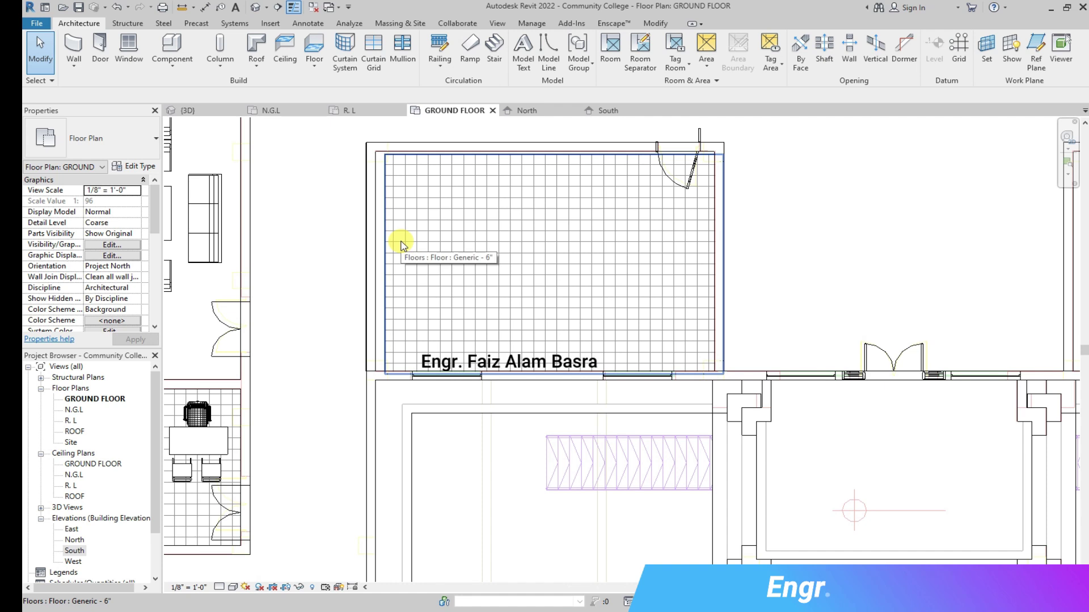
scroll(396, 258, down, 2)
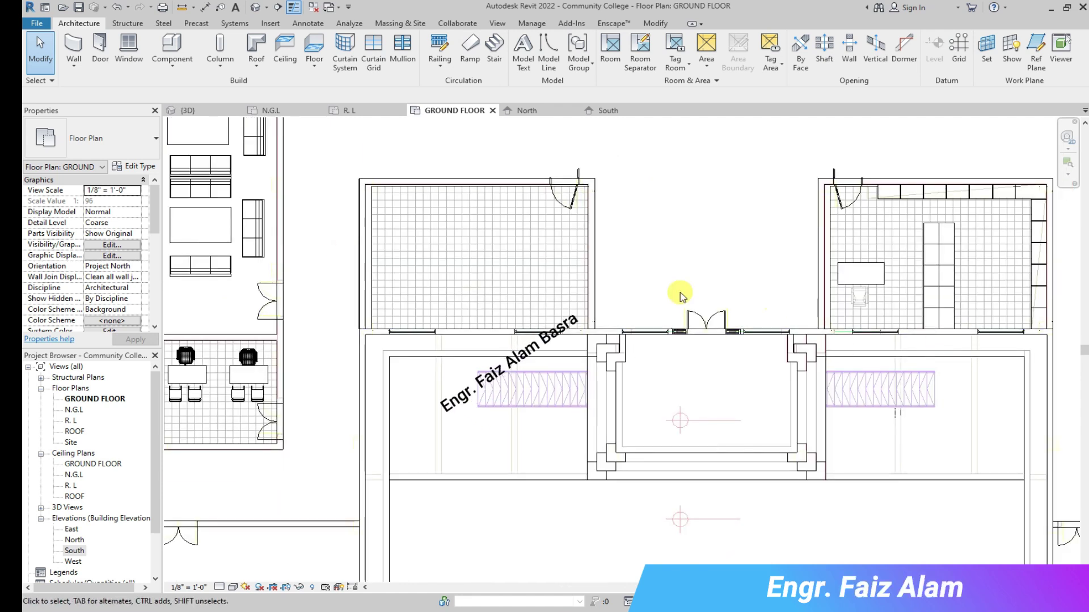
scroll(937, 262, up, 2)
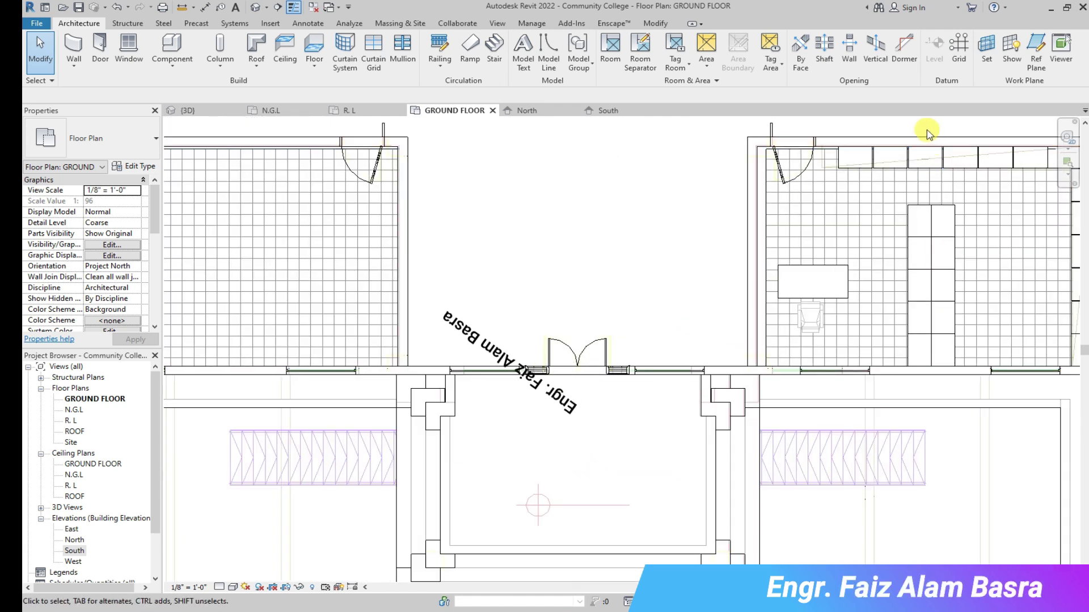
Copy a tall cabinet to the neighbouring office's wall corner and view it in 3D.
click(976, 378)
click(279, 64)
scroll(936, 335, up, 3)
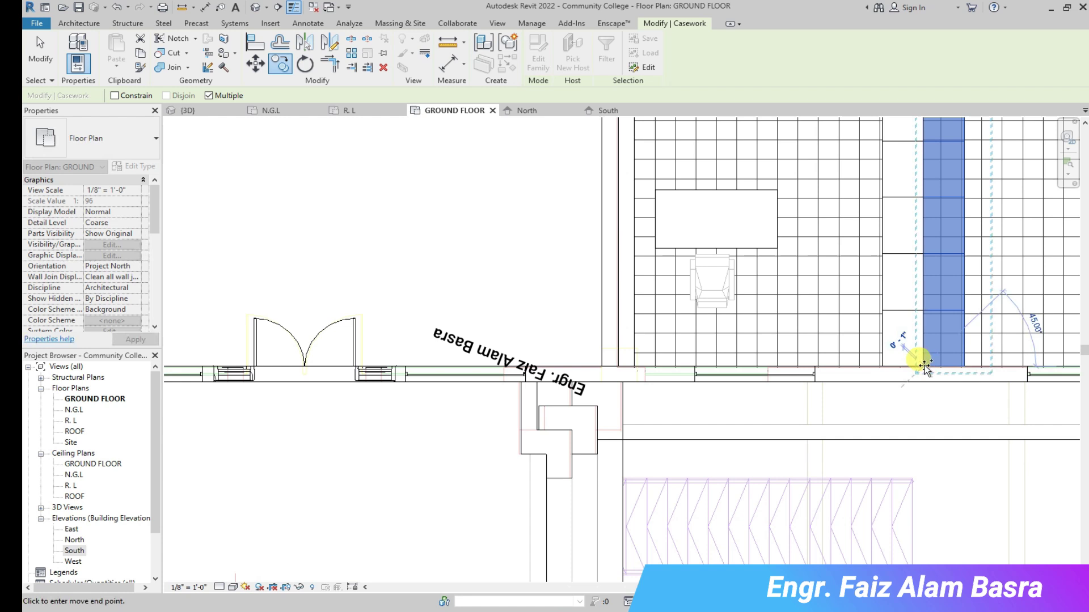
scroll(793, 346, down, 2)
scroll(329, 349, up, 5)
scroll(329, 349, up, 1)
click(277, 388)
scroll(444, 332, down, 3)
key(Escape)
key(Escape)
scroll(492, 387, down, 3)
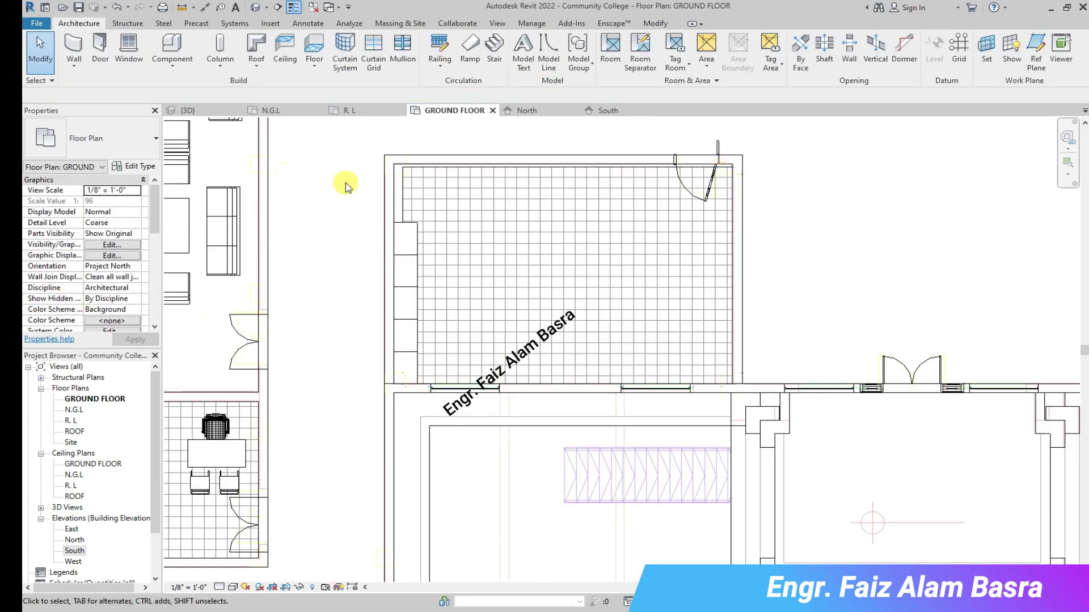
click(185, 112)
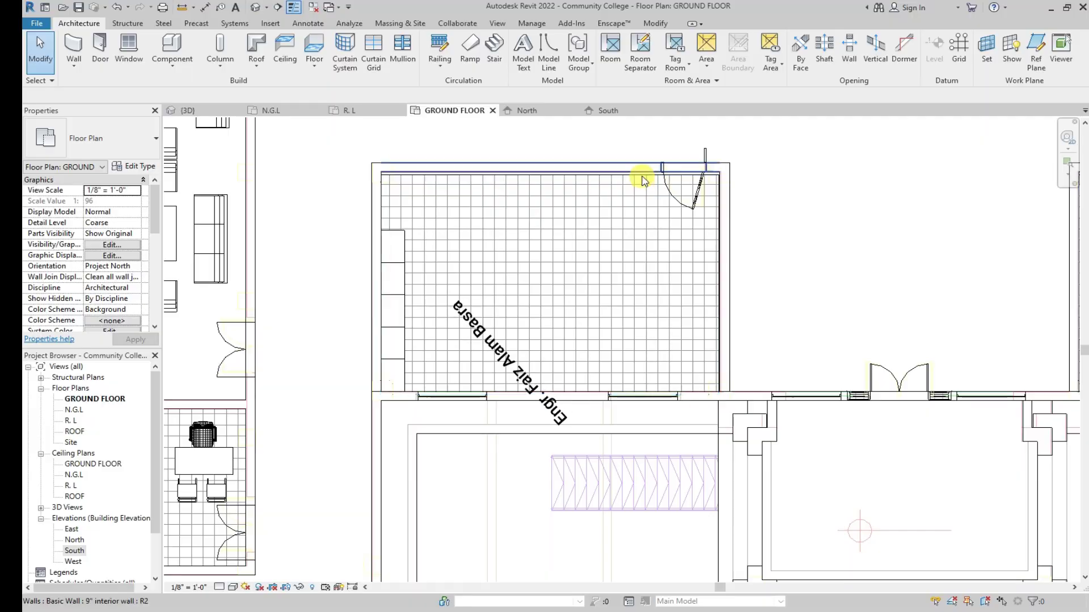
Select the top cabinet on the admin office's left wall, cancelling an accidental rotate.
click(644, 176)
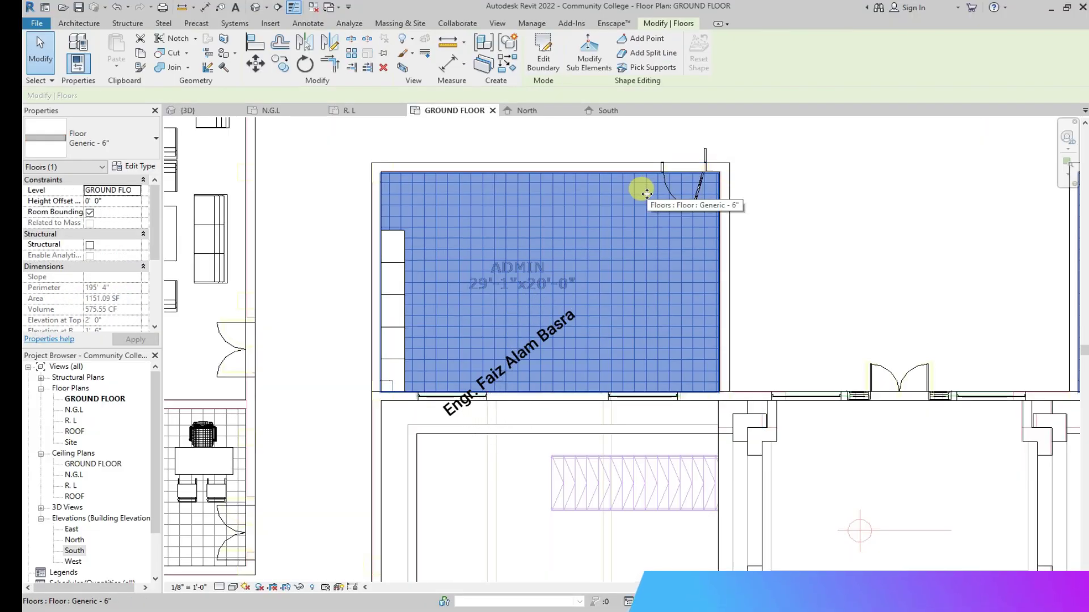
click(799, 221)
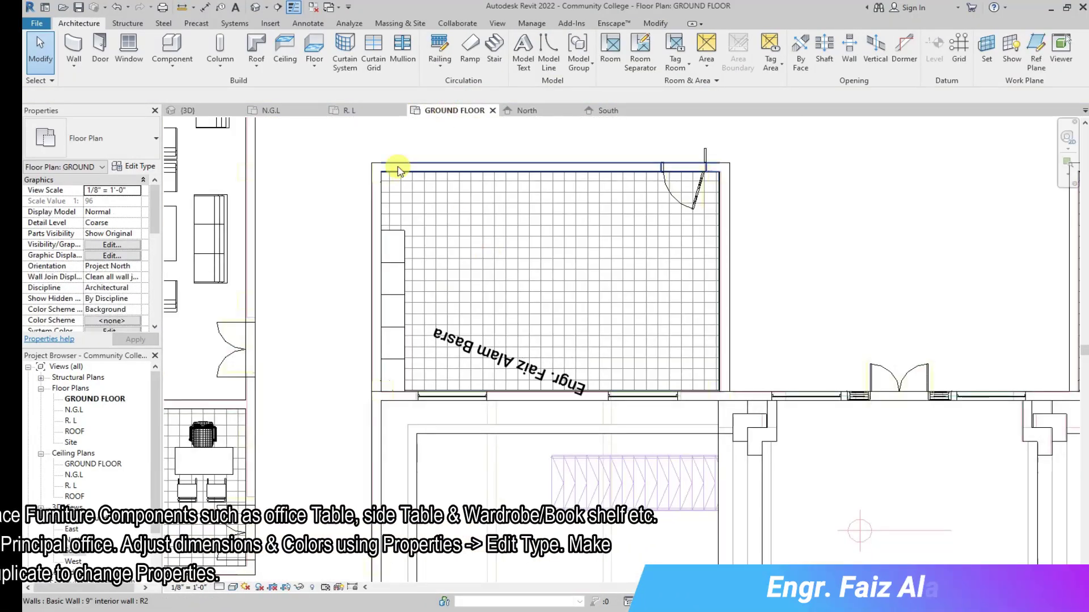
click(391, 317)
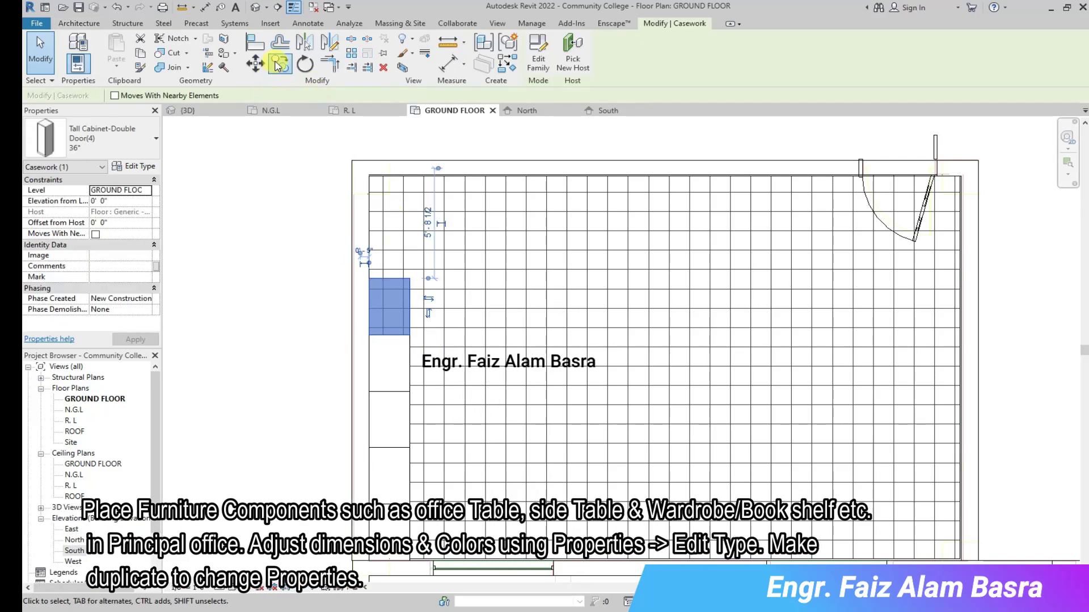
key(r)
key(o)
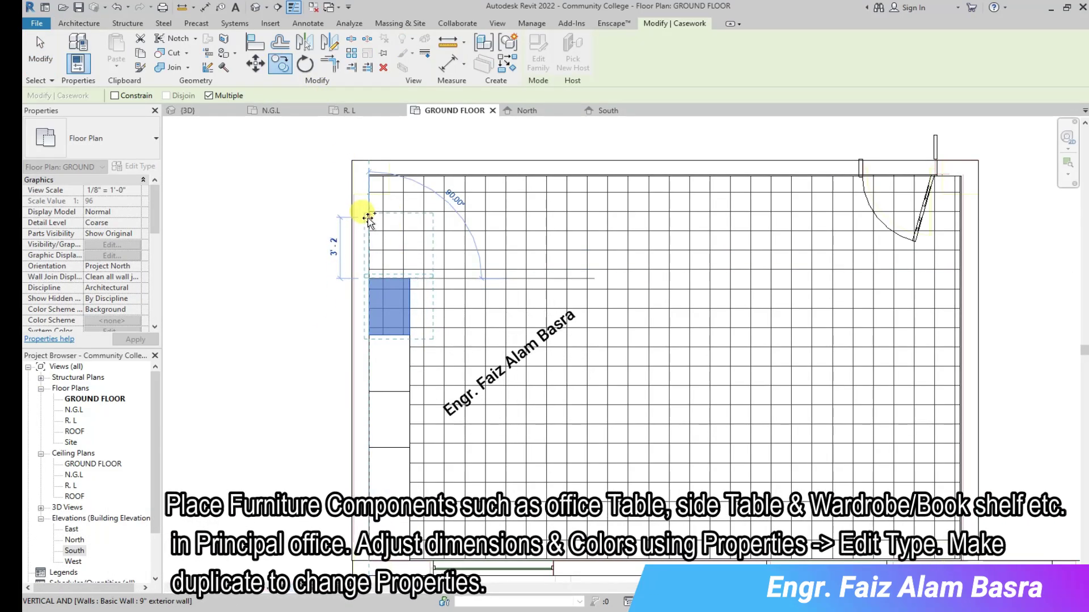
scroll(369, 238, up, 2)
key(Escape)
Copy the cabinet with CO above the original and open its type properties.
key(c)
key(o)
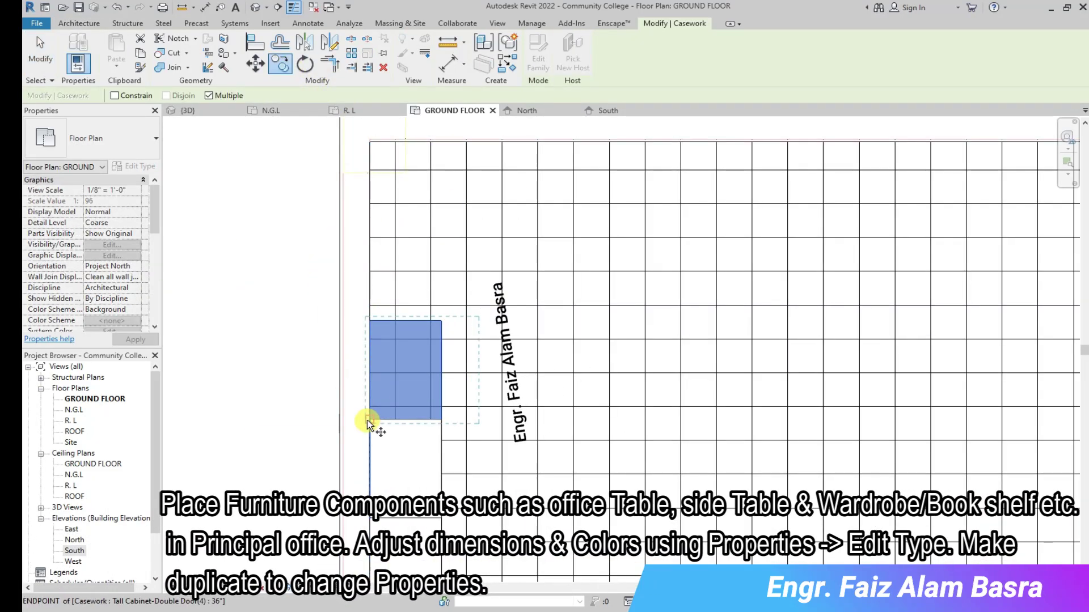
click(368, 222)
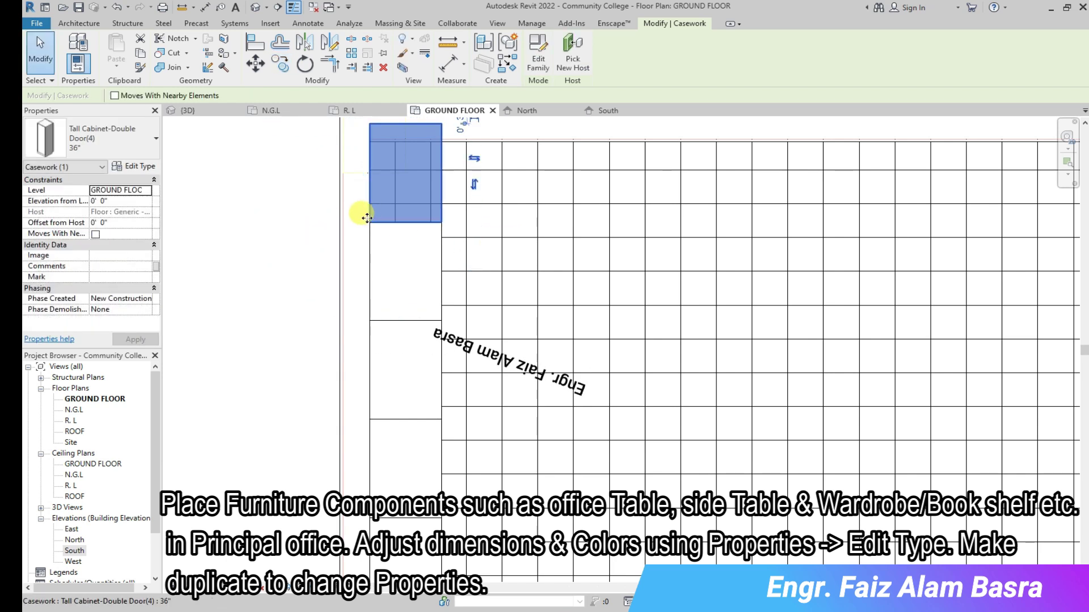
click(143, 167)
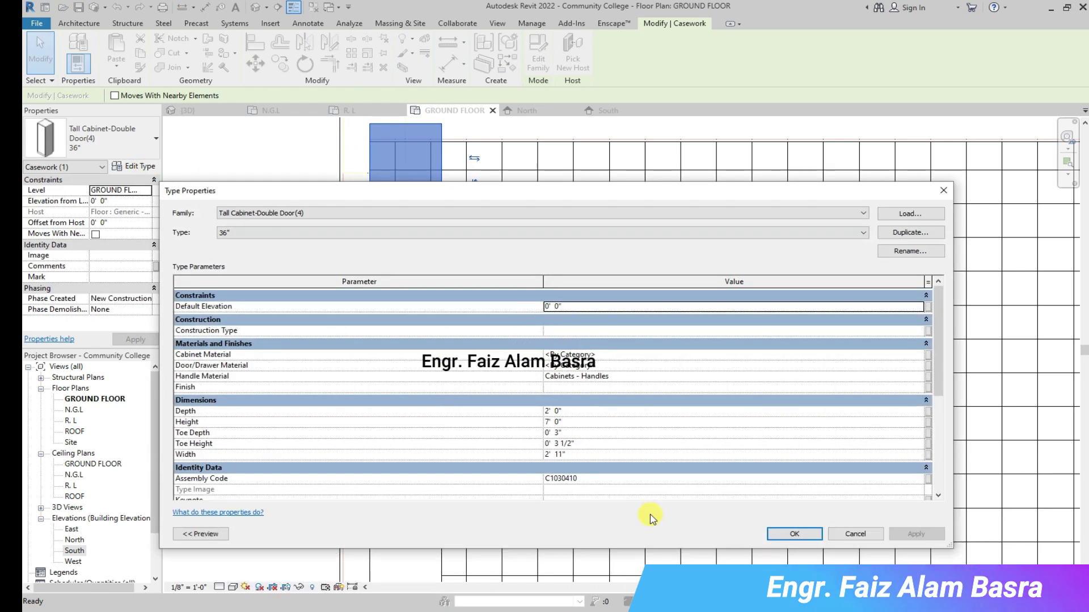
Duplicate the cabinet type, dismiss the name-in-use warning, close Type Properties, and check in 3D.
click(910, 232)
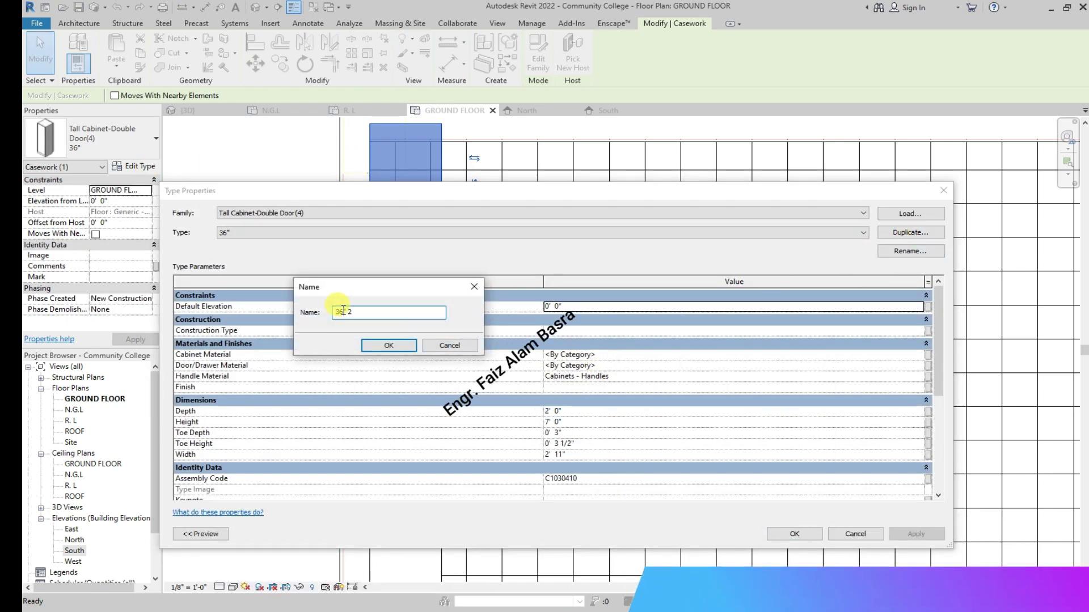
click(394, 345)
click(627, 309)
click(856, 533)
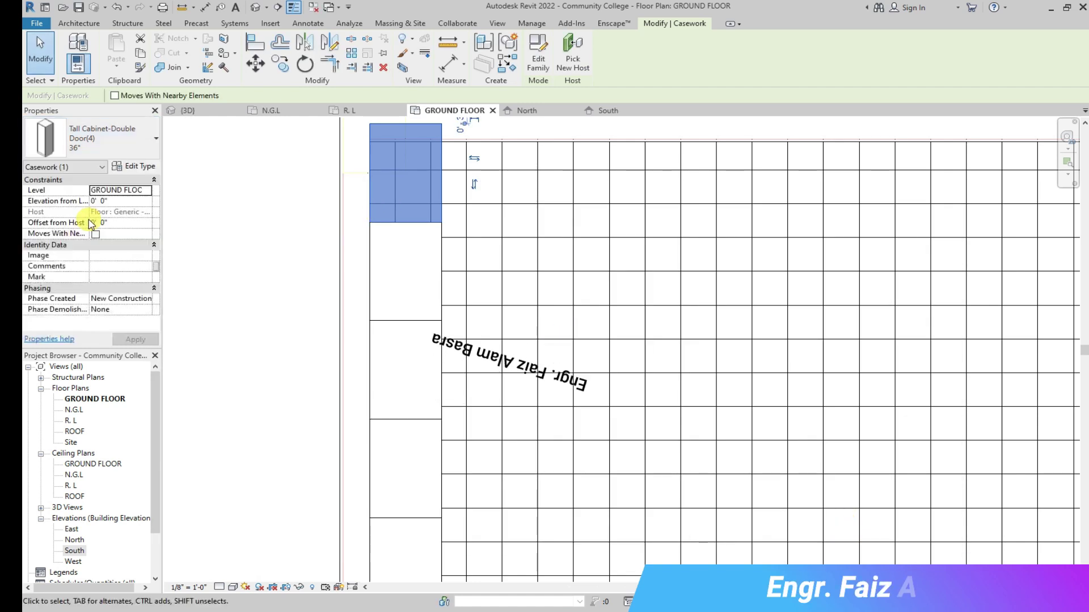
scroll(374, 224, up, 3)
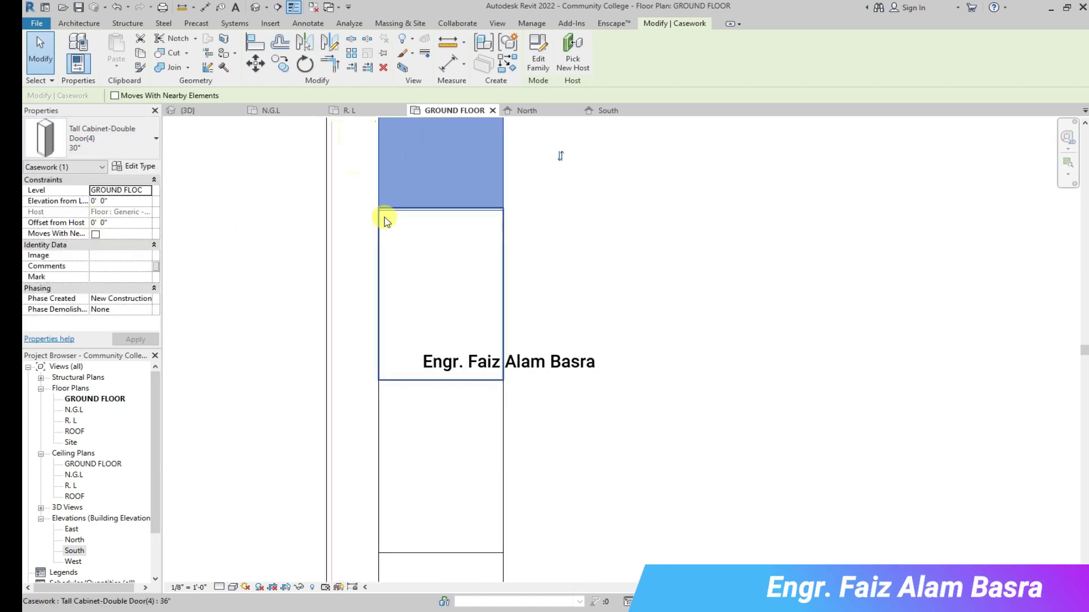
scroll(369, 237, up, 2)
scroll(394, 243, down, 4)
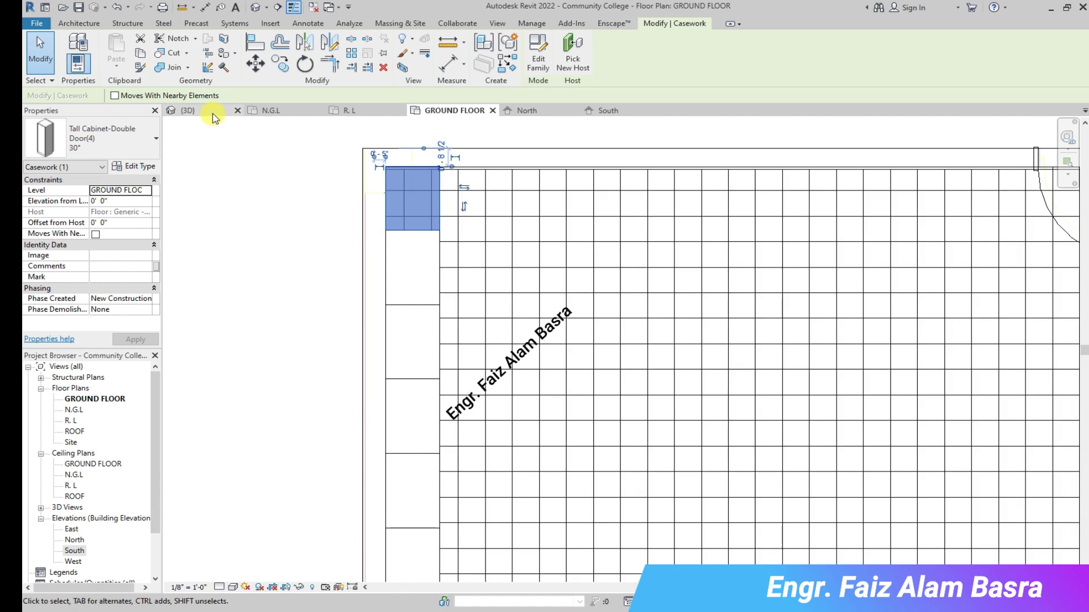
click(206, 110)
Change the six selected admin-office tall cabinets to the 48" type.
click(578, 238)
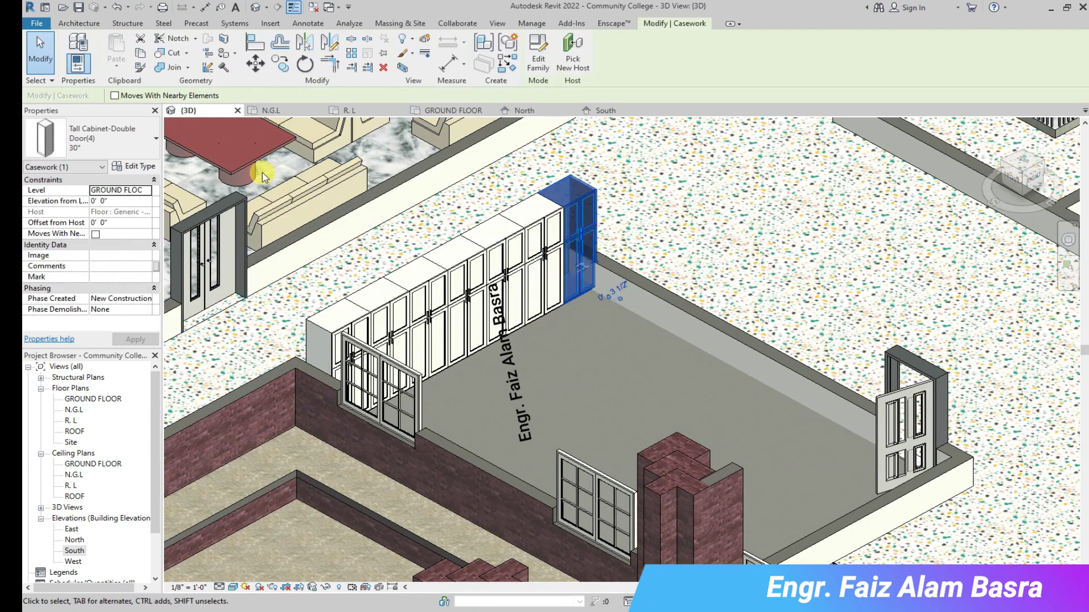
click(453, 110)
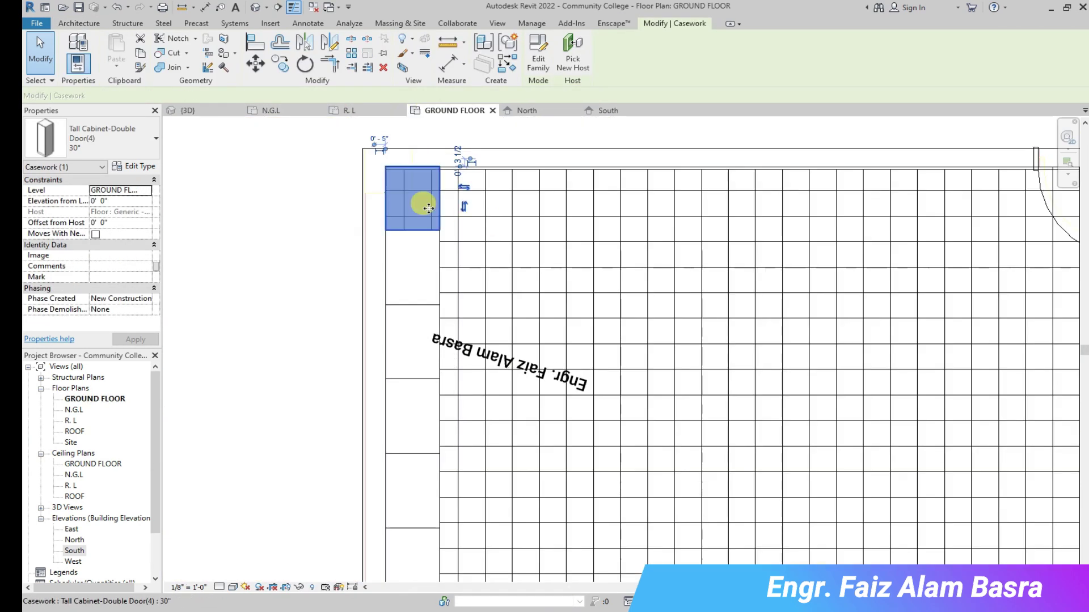
scroll(402, 205, down, 3)
scroll(400, 207, down, 3)
ctrl+click(428, 447)
click(155, 138)
click(63, 201)
click(344, 202)
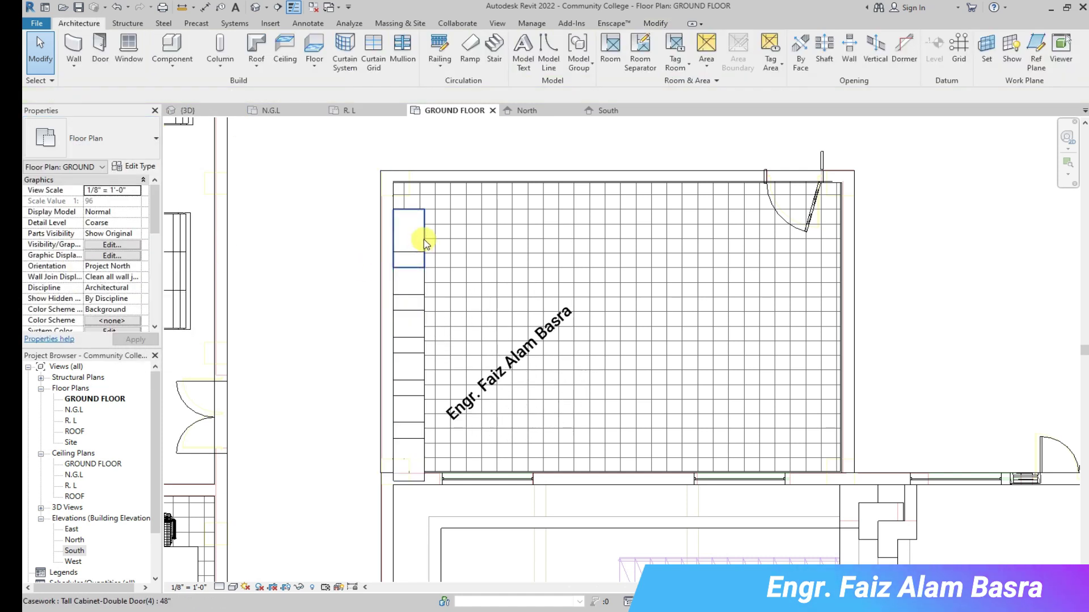
Drag the top cabinet of the row up past the top wall.
click(414, 227)
drag(412, 211, 434, 164)
scroll(421, 407, up, 3)
click(324, 170)
Move the five remaining cabinets down against the bottom wall and check the 3D view.
drag(433, 520, 274, 163)
key(m)
key(v)
click(381, 512)
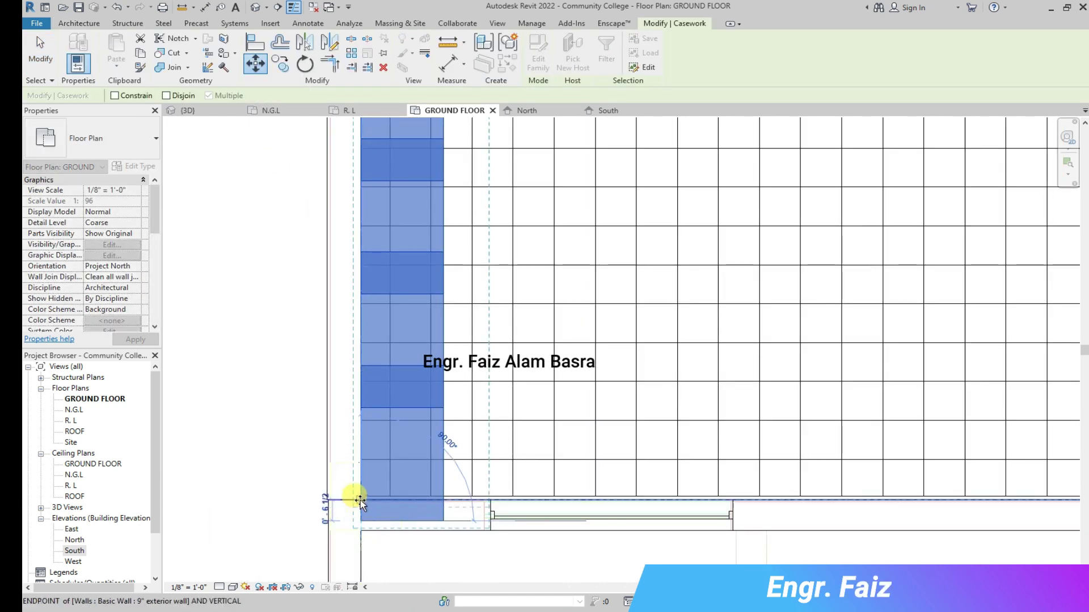
click(359, 496)
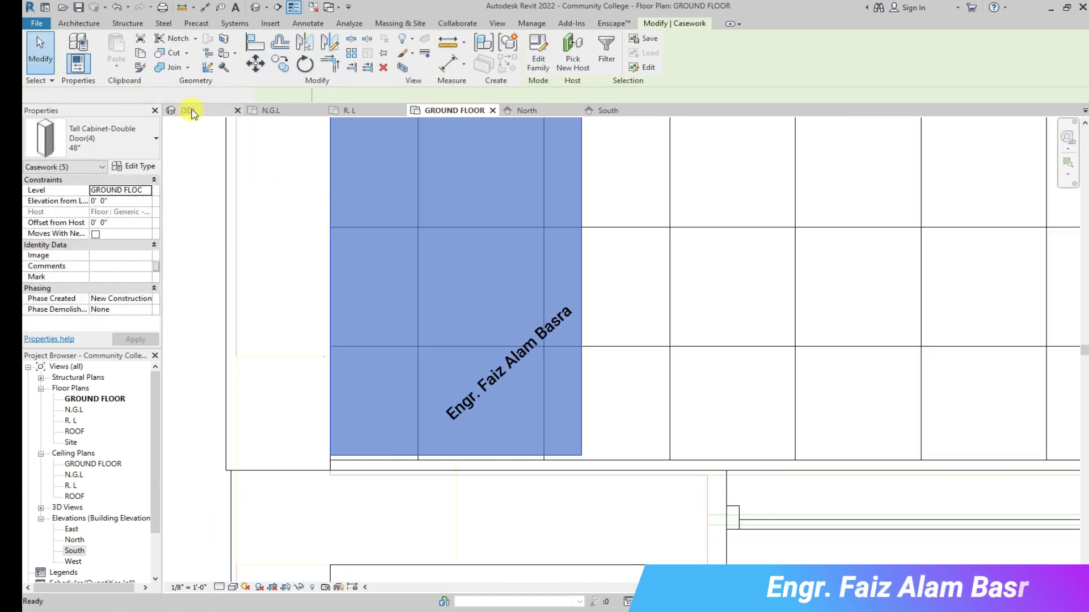
click(183, 110)
scroll(306, 324, up, 5)
scroll(306, 325, down, 5)
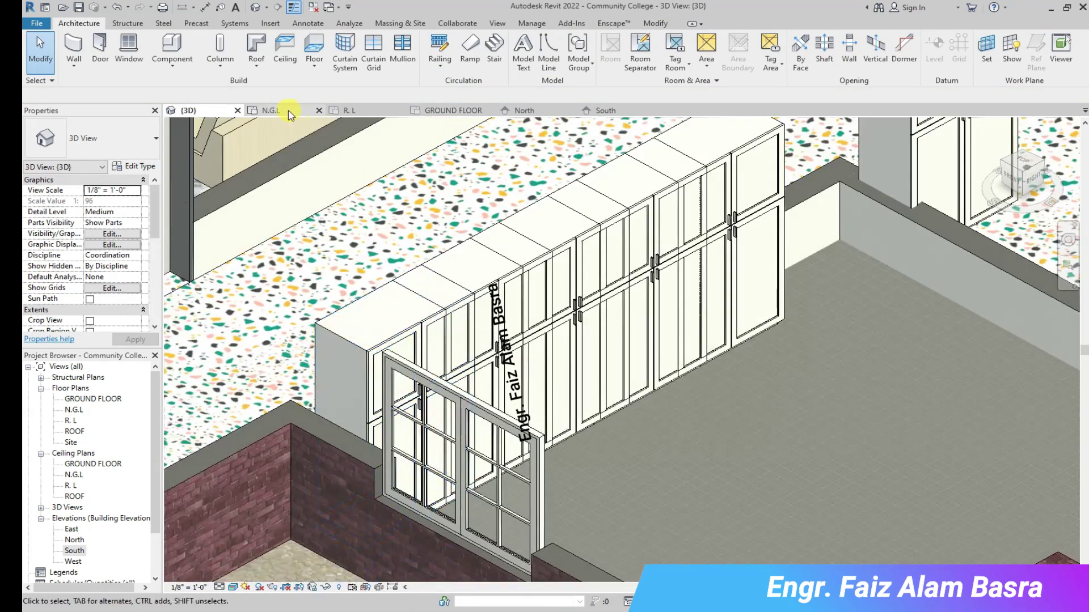
On the GROUND FLOOR plan, move the upper tall cabinet to a new position.
click(451, 110)
click(551, 222)
key(m)
key(v)
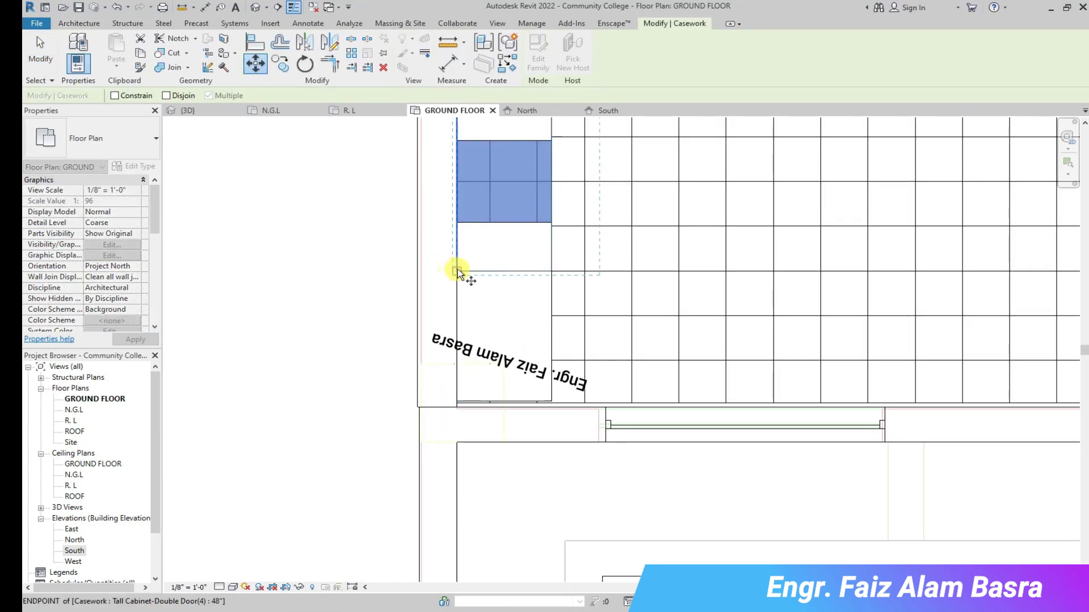
click(455, 222)
scroll(471, 363, down, 3)
scroll(530, 234, up, 2)
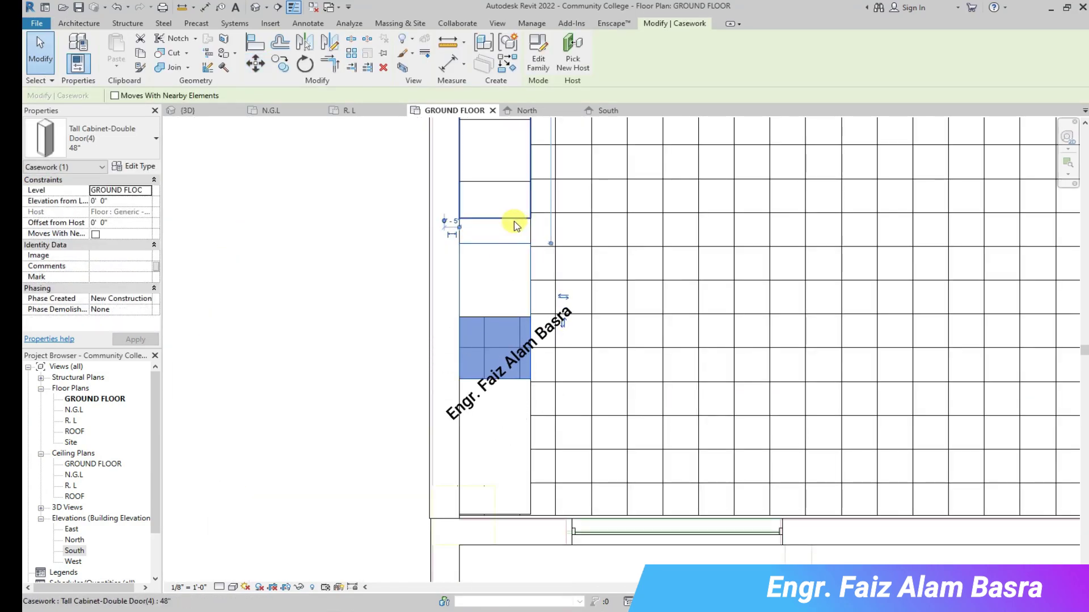
Start another move of the upper cabinet, then cancel it and deselect.
key(m)
key(v)
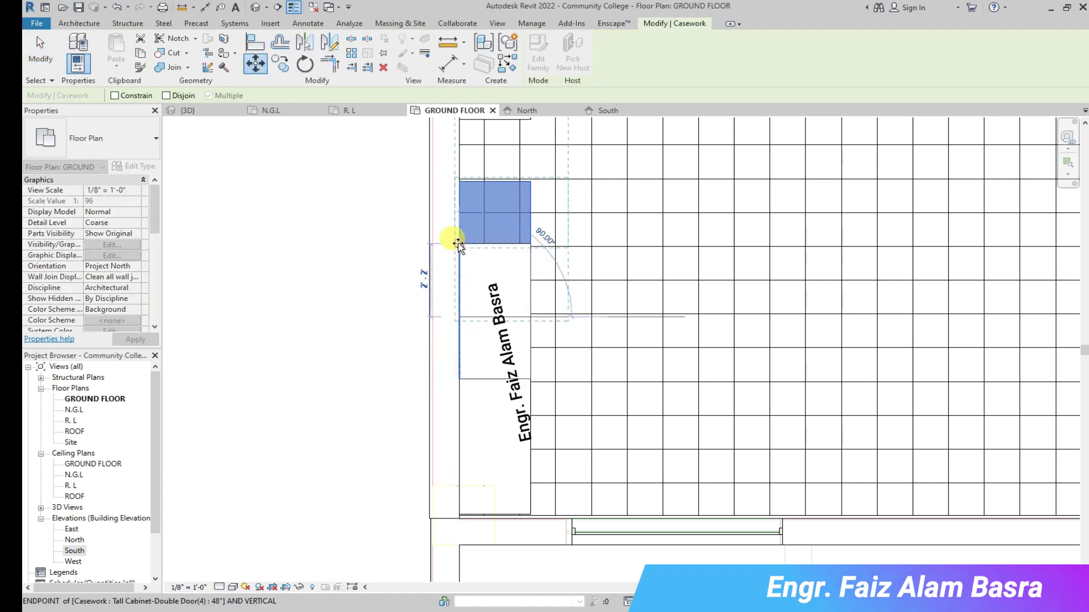
key(Escape)
key(Escape)
scroll(423, 427, down, 2)
scroll(428, 469, up, 2)
scroll(506, 478, up, 2)
scroll(506, 478, down, 2)
scroll(493, 250, down, 2)
Try moving individual cabinets in the wall run, cancelling each move.
click(474, 250)
scroll(465, 205, up, 3)
key(m)
key(v)
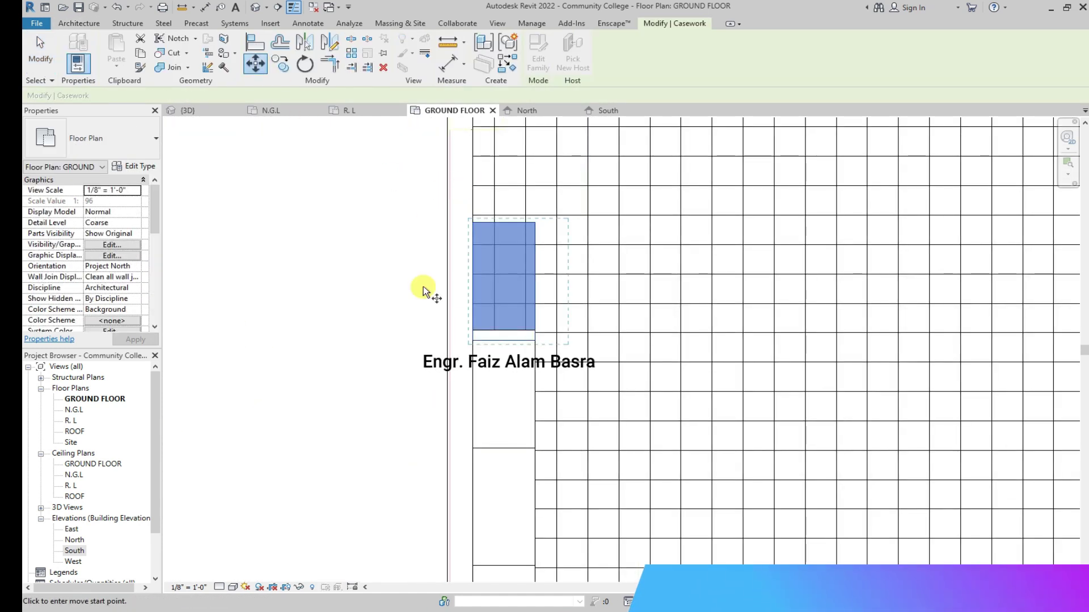
key(Escape)
scroll(420, 396, down, 2)
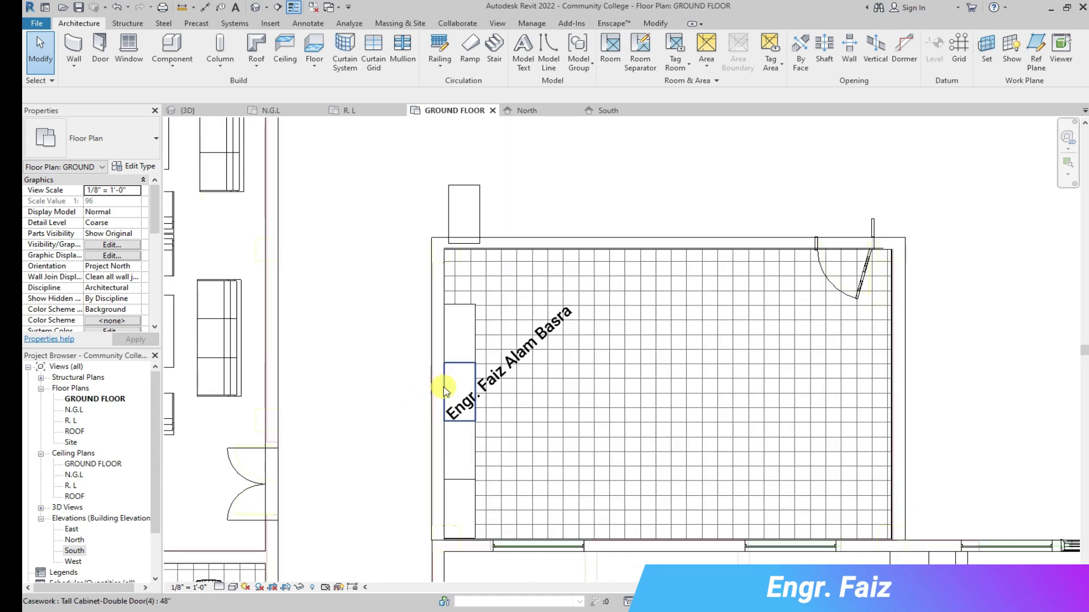
click(469, 487)
scroll(465, 542, up, 4)
key(m)
key(v)
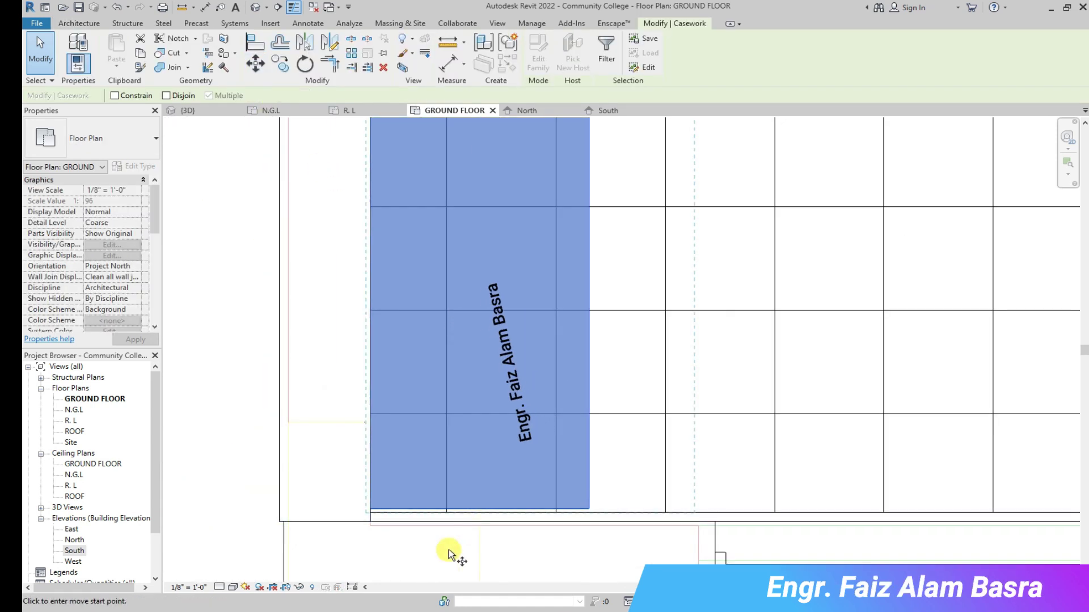
key(Escape)
key(Escape)
scroll(396, 462, down, 2)
scroll(415, 497, down, 1)
Move the cabinet from its corner point into the room's corner.
click(421, 198)
click(255, 63)
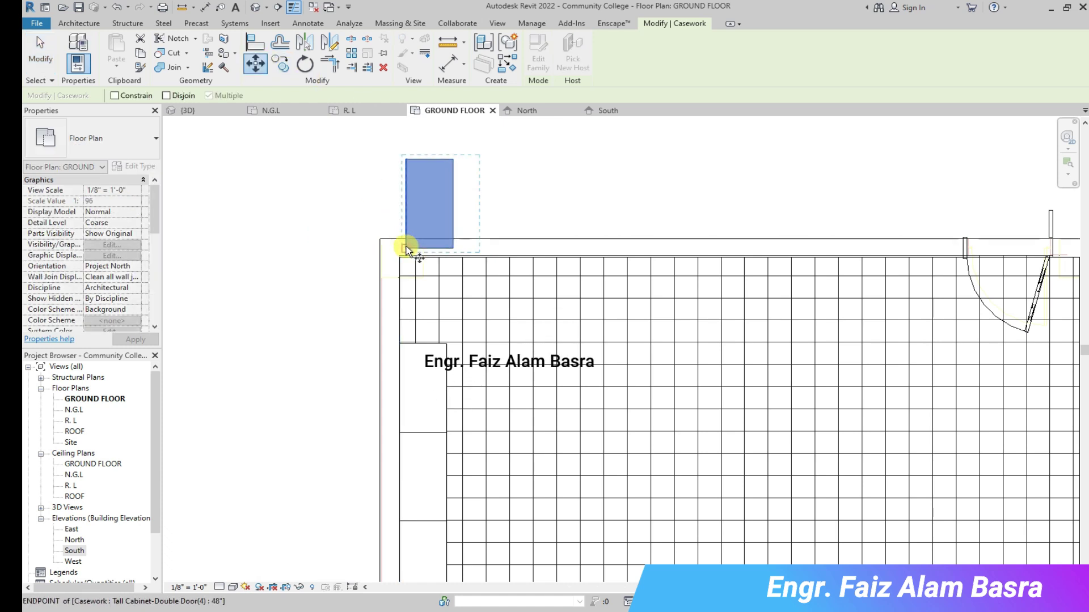
scroll(406, 246, up, 4)
scroll(405, 344, down, 2)
click(453, 381)
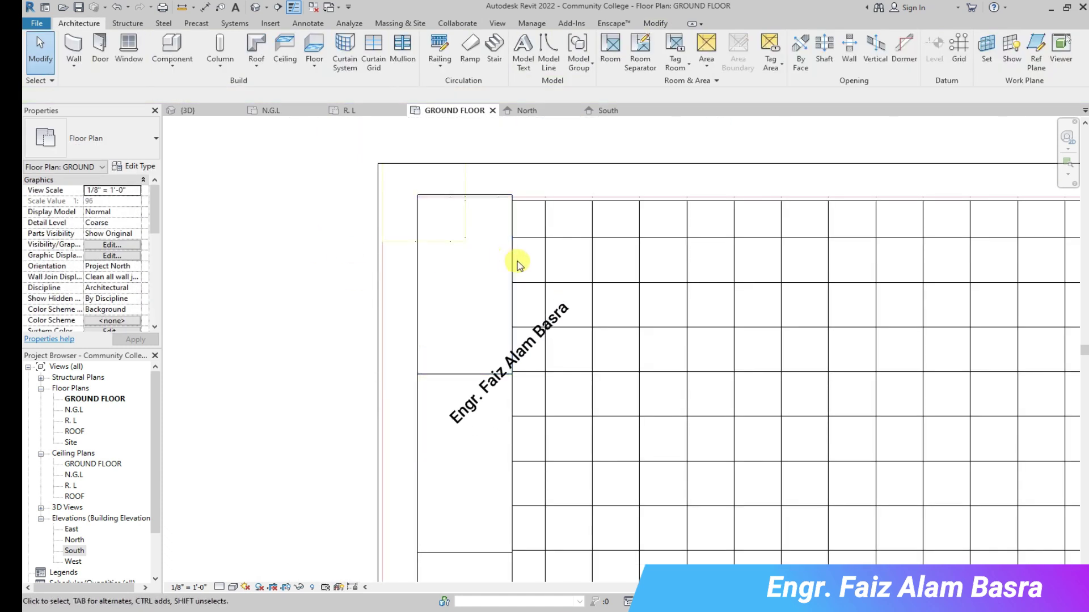
Switch the corner cabinet to the 42" size and open its type properties.
click(144, 149)
click(54, 243)
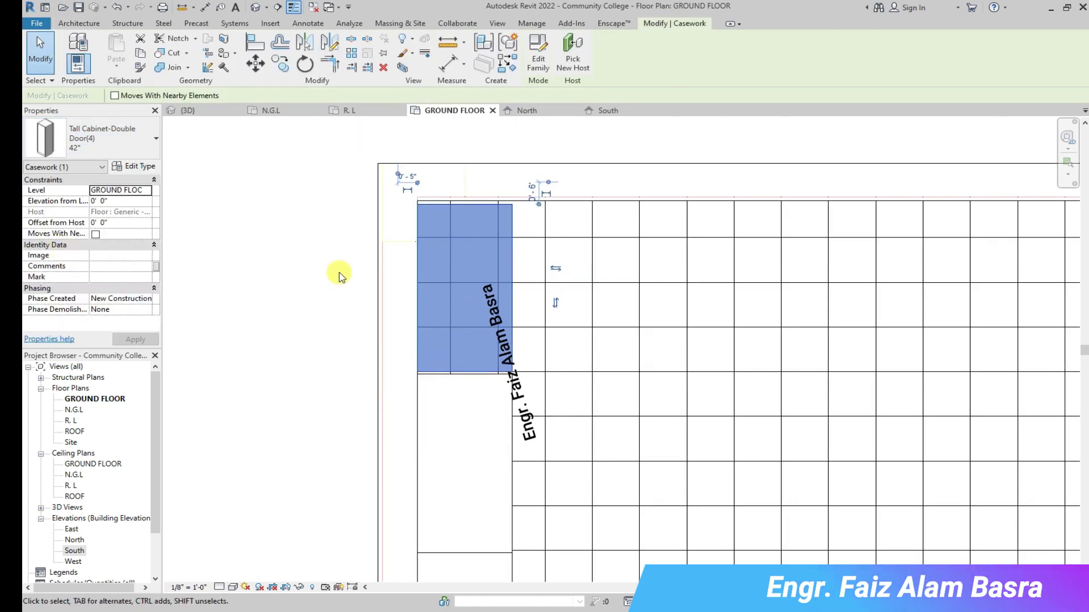
scroll(459, 202, up, 2)
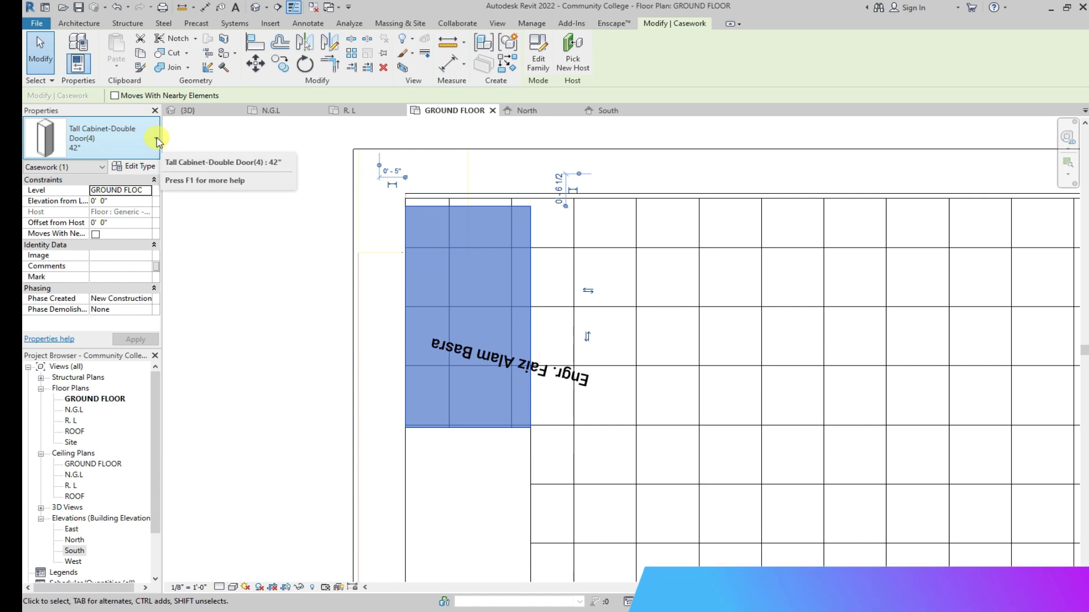
click(141, 144)
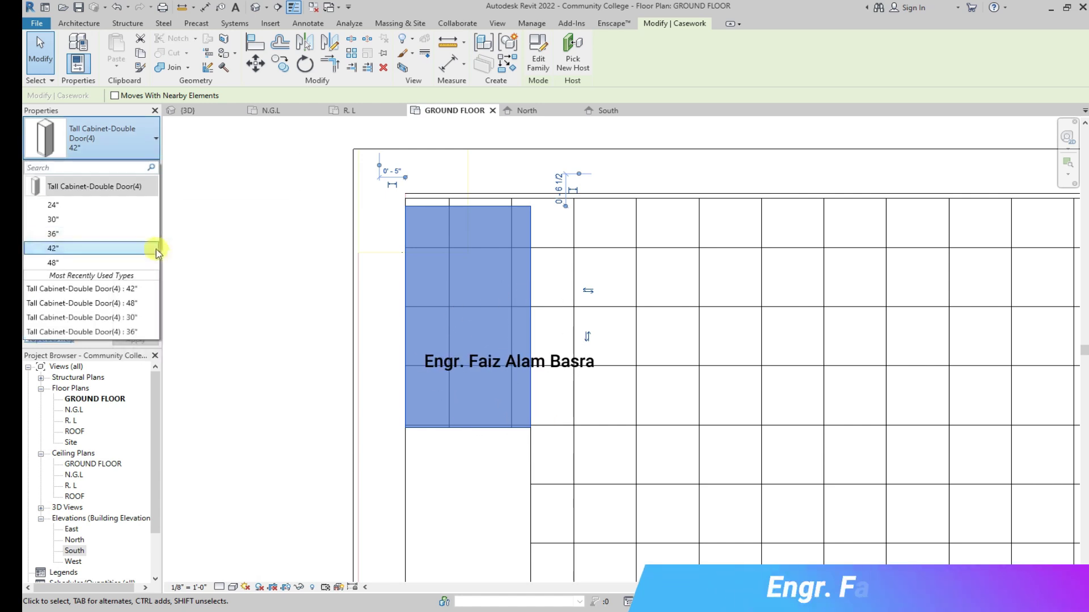
click(167, 173)
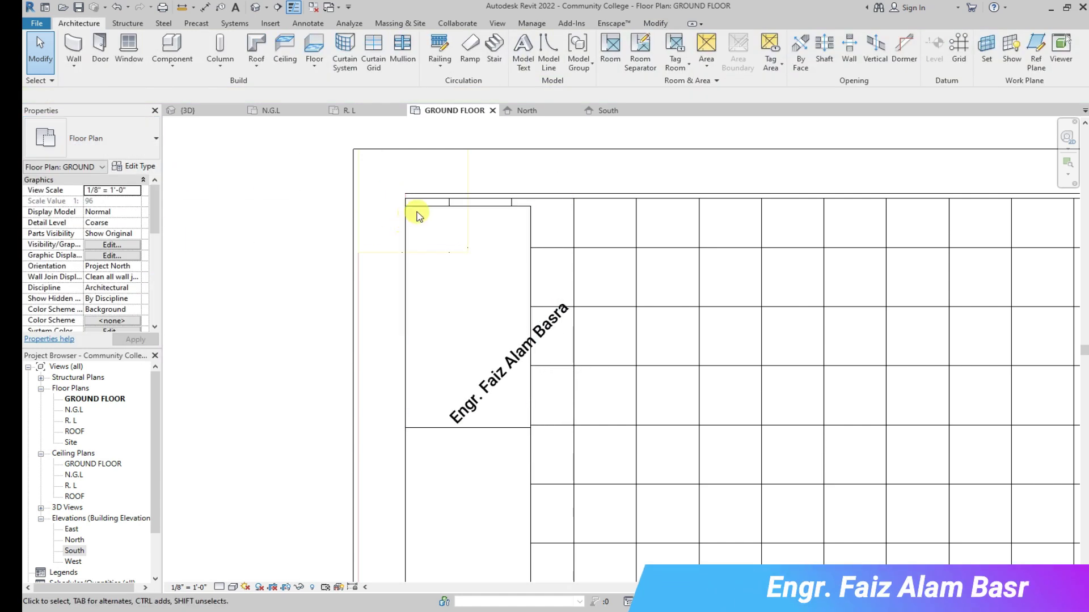
click(156, 139)
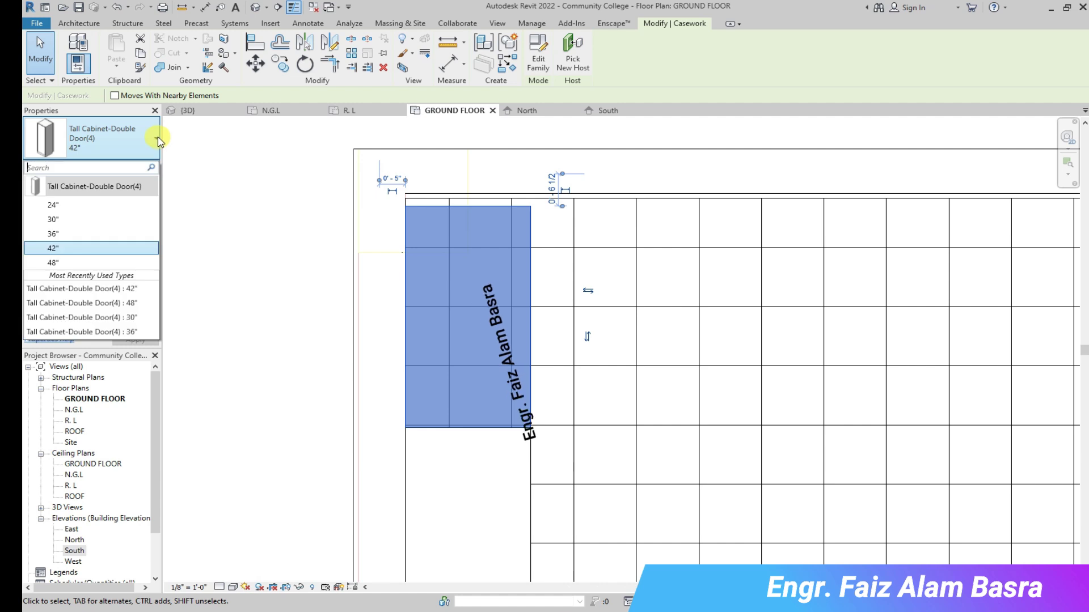
click(134, 166)
click(910, 232)
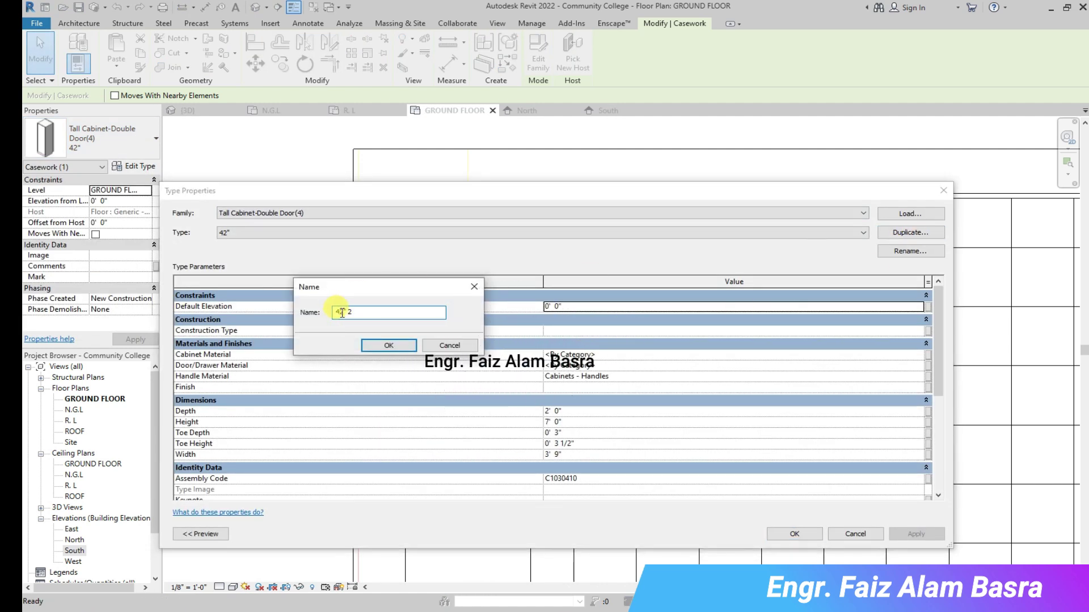
Name the duplicated cabinet type 45" and apply it to the corner cabinet.
key(BackSpace)
key(BackSpace)
click(389, 346)
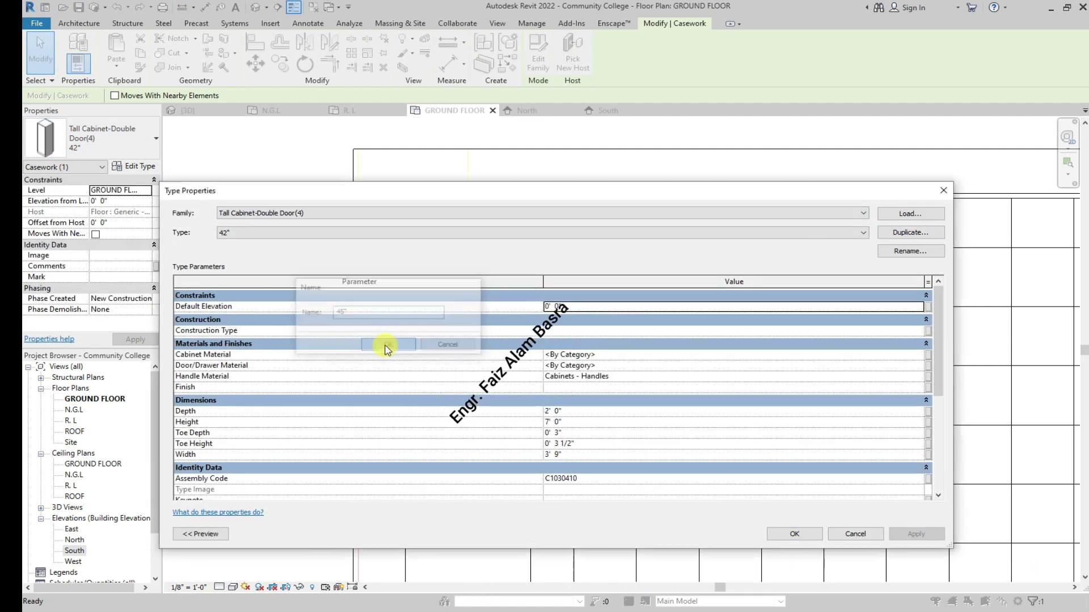
click(793, 534)
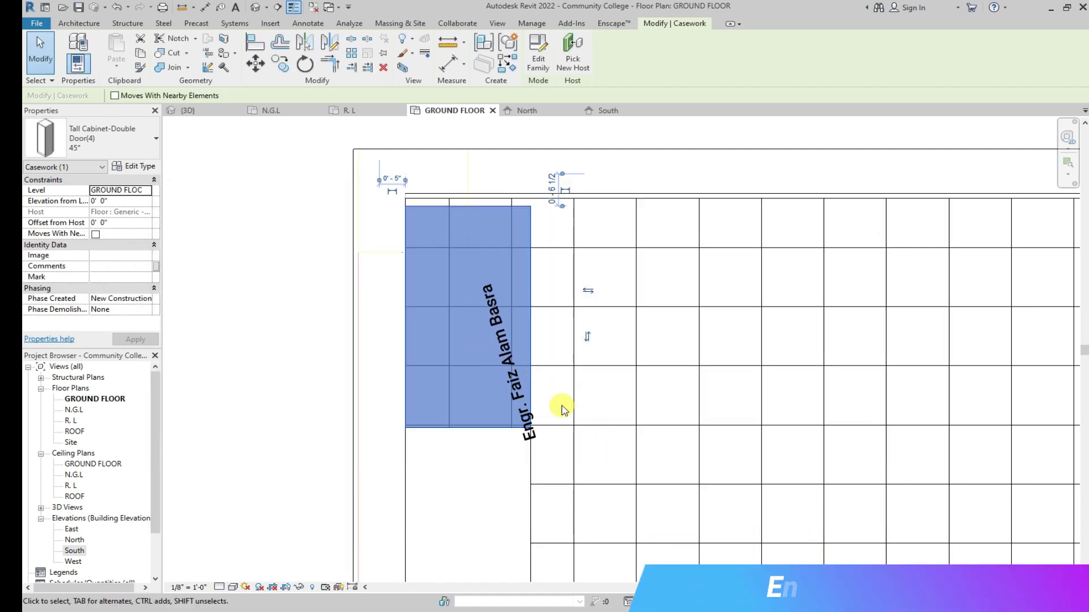
Reselect the upper 45" cabinet, review its type properties, then inspect the run in 3D.
key(Escape)
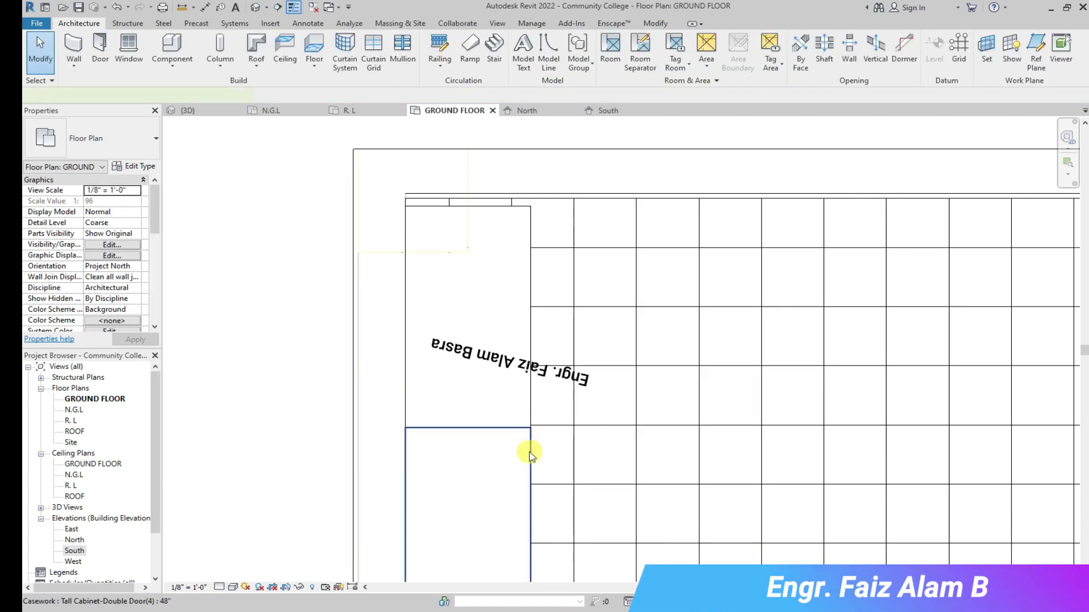
click(528, 449)
click(527, 210)
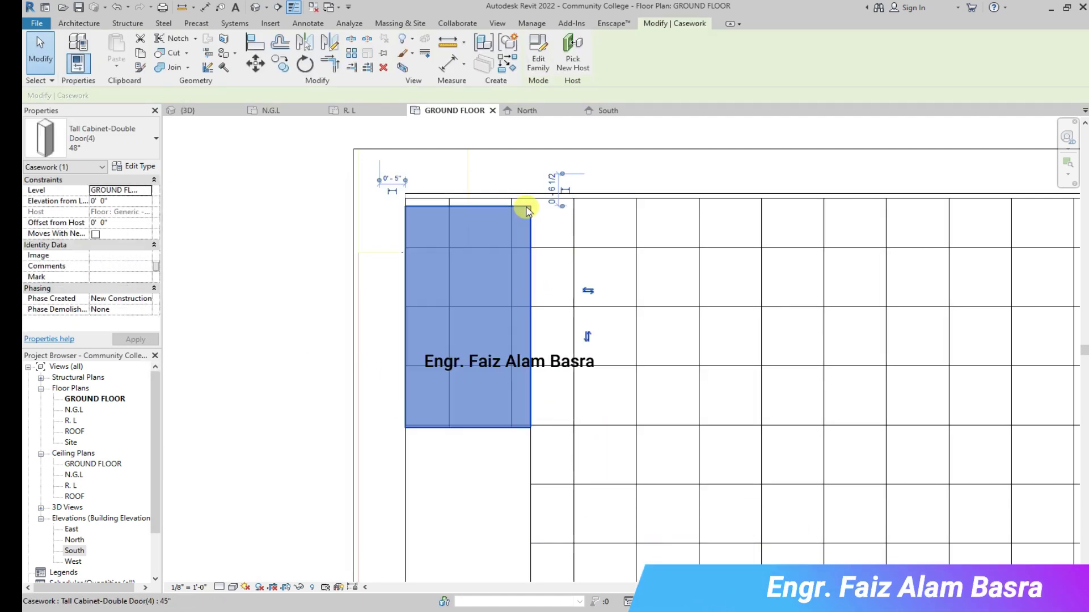
click(133, 166)
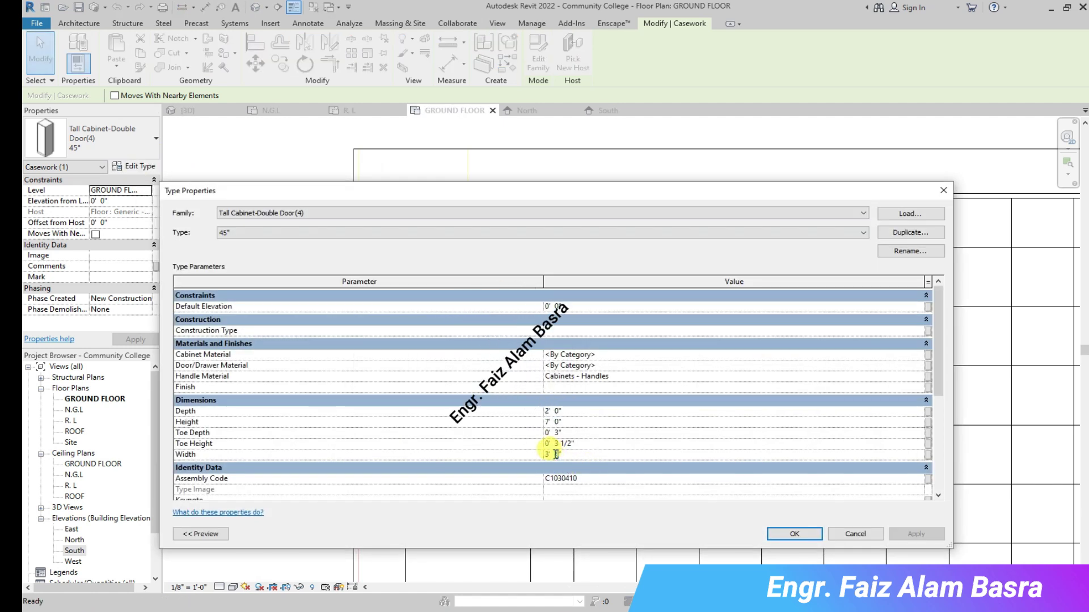
click(792, 533)
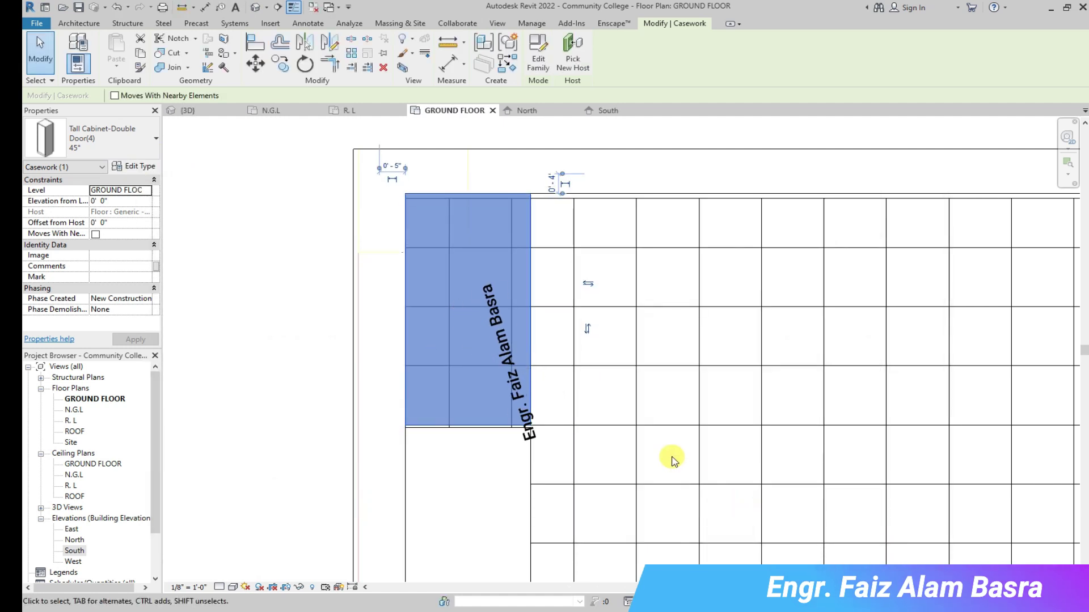
key(ctrl+Tab)
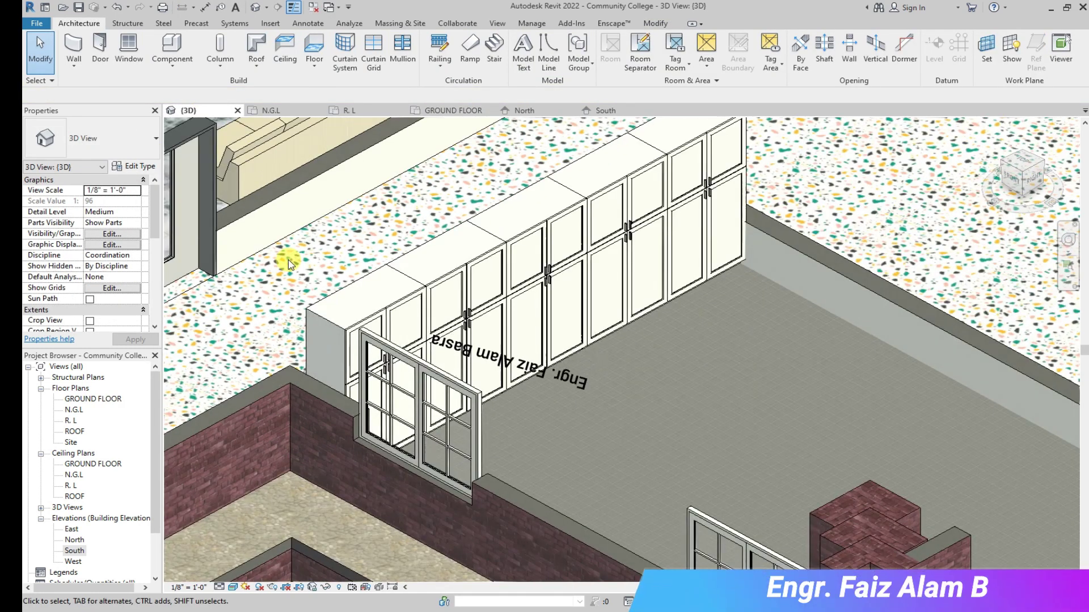
scroll(288, 264, down, 2)
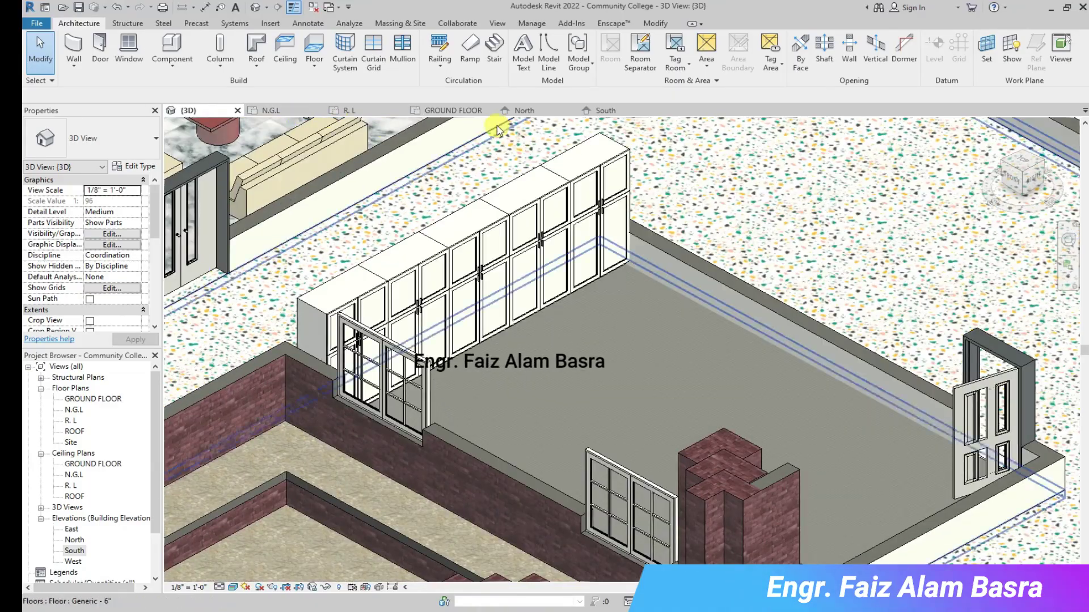